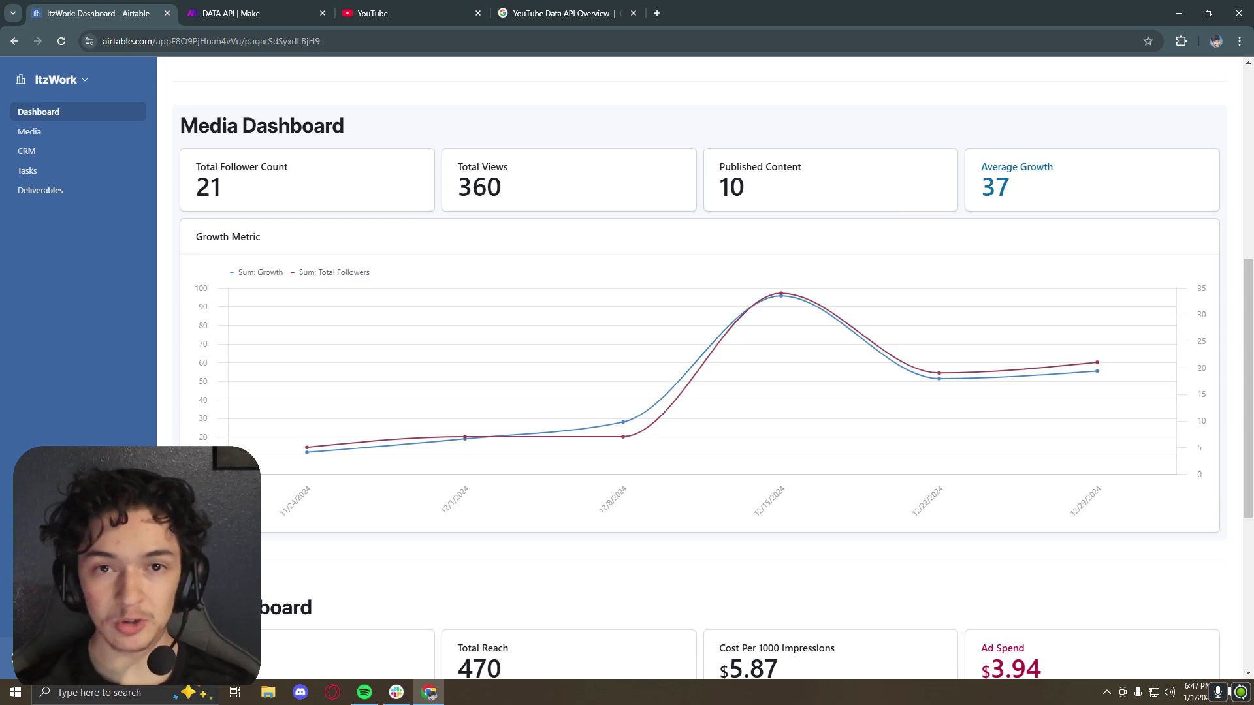
Step: Switch to the DATA API scenario in Make and examine its chain of modules
left_click(230, 13)
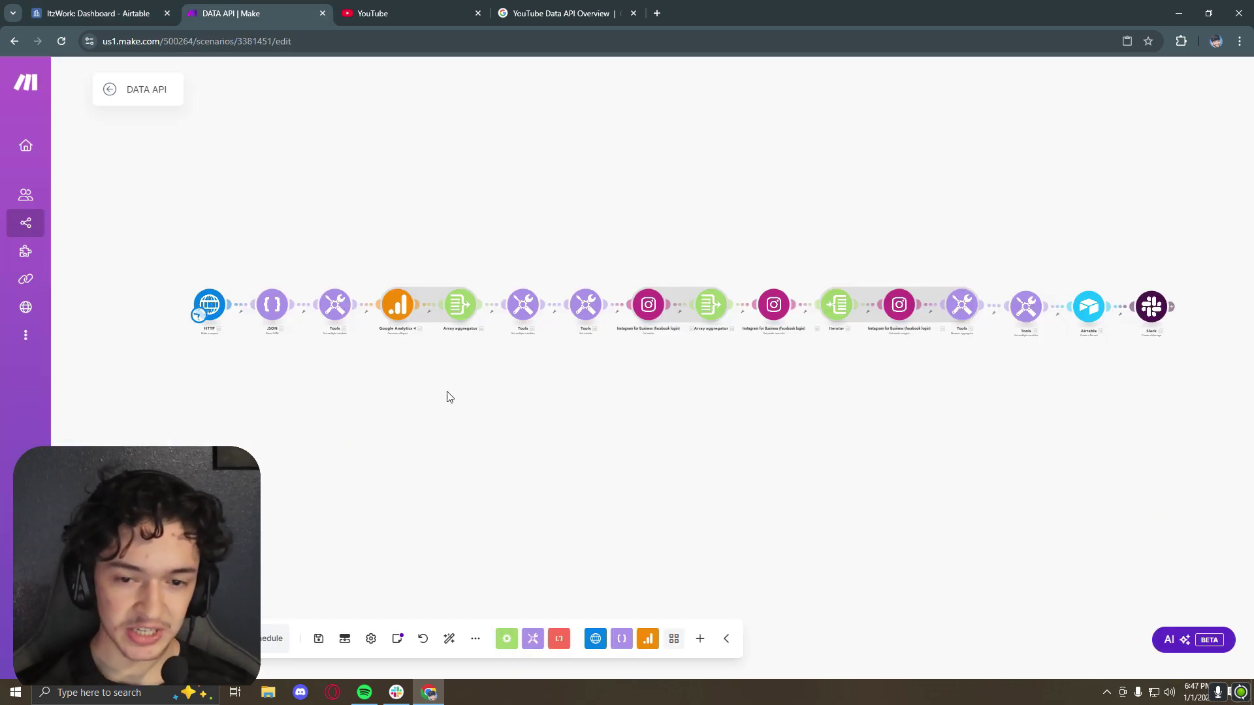
left_click_drag(613, 410, 539, 406)
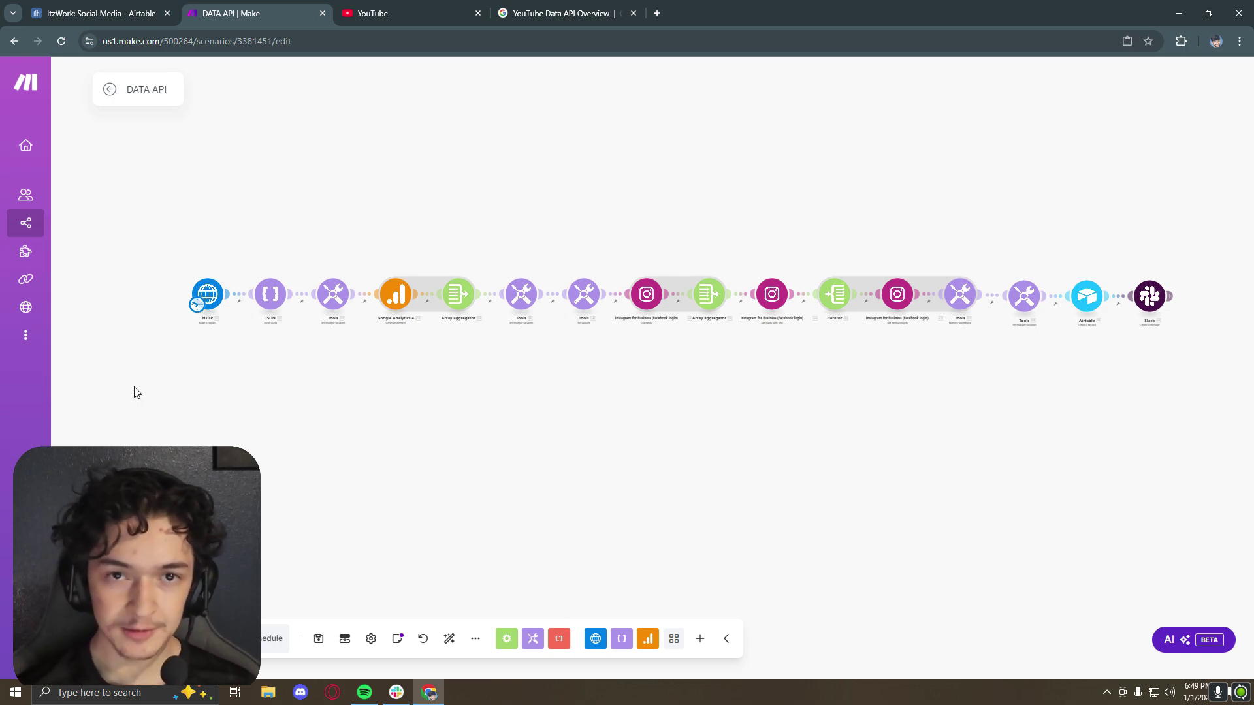
Step: Switch to the Social Media table in Airtable, look over its fields and delete the Platform field
key("ctrl+1")
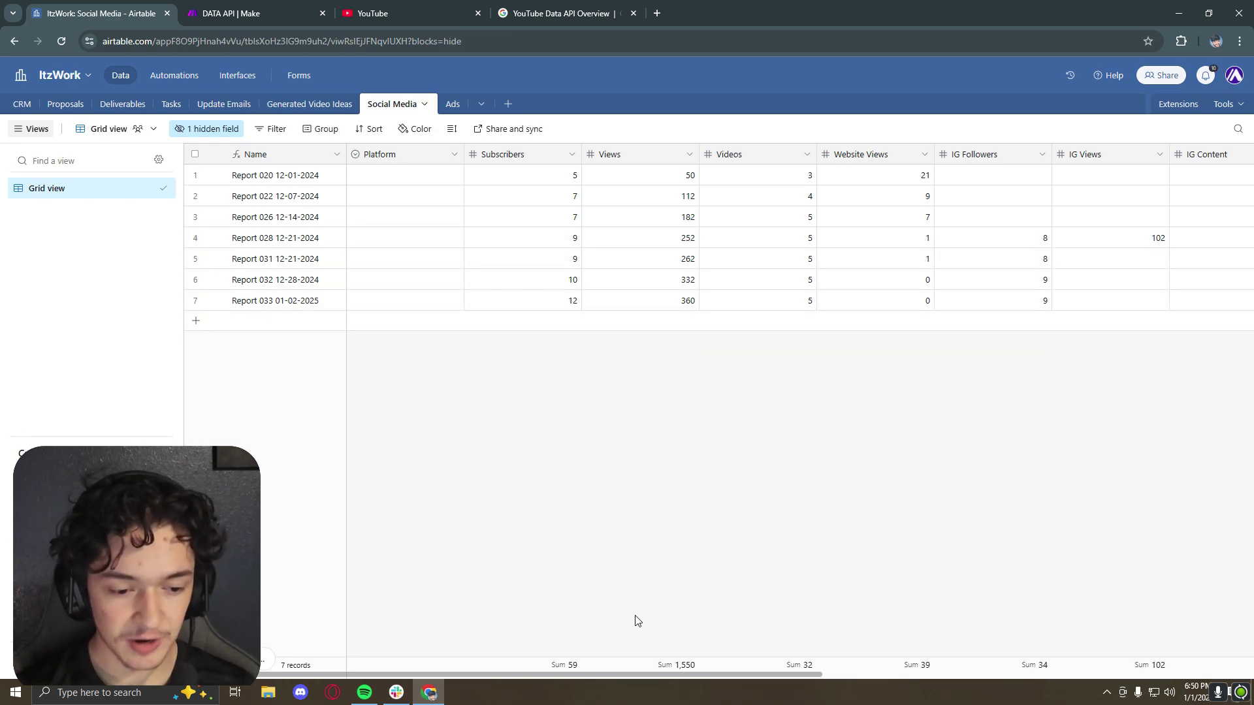
left_click_drag(609, 676, 1089, 627)
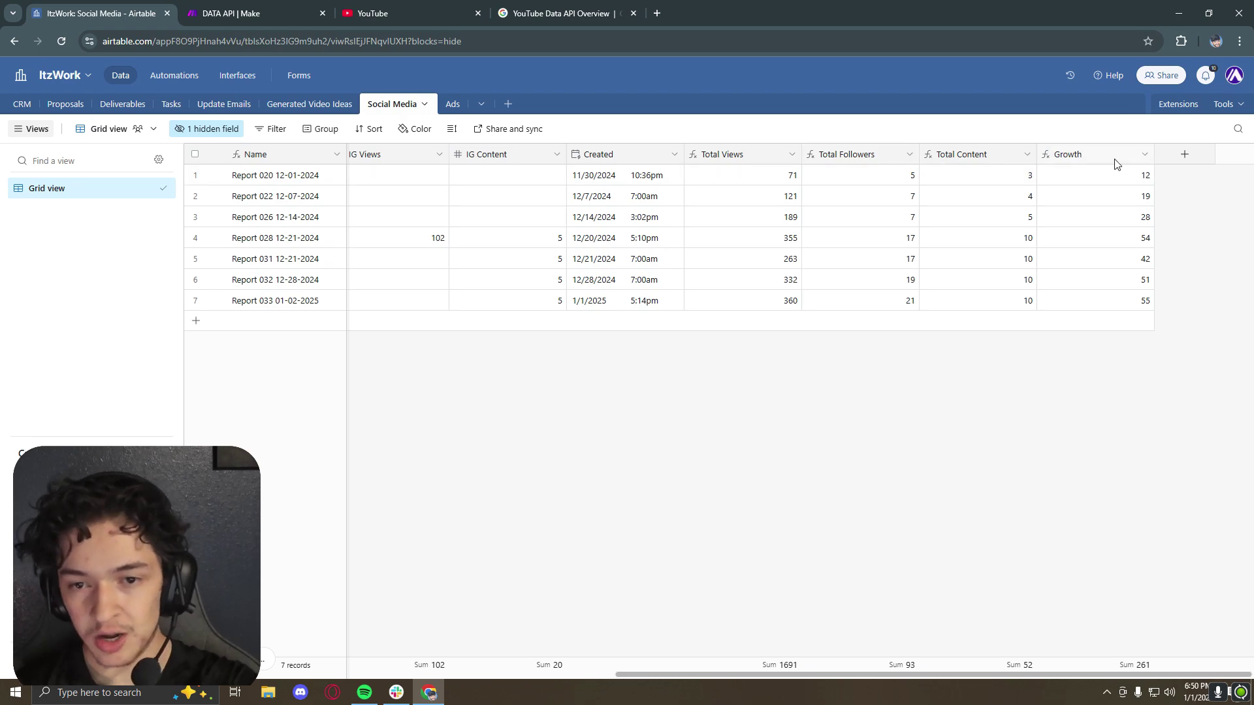
left_click_drag(1006, 677, 527, 675)
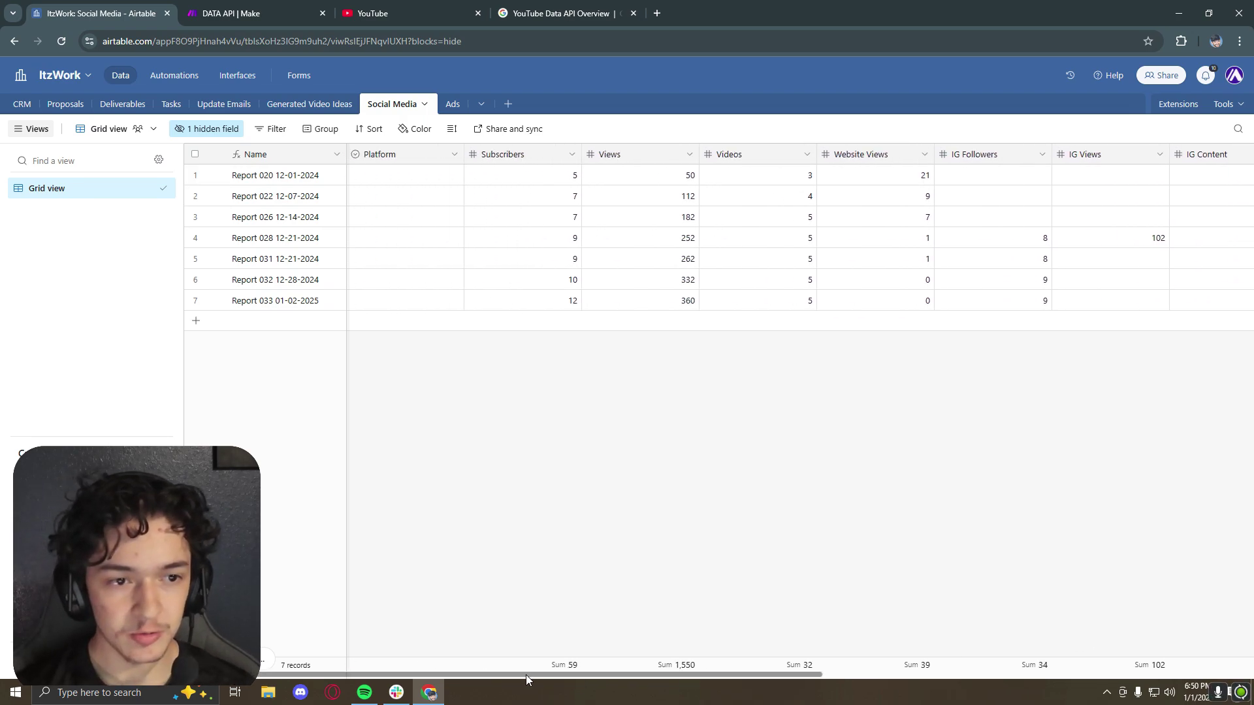
left_click(453, 157)
left_click(418, 526)
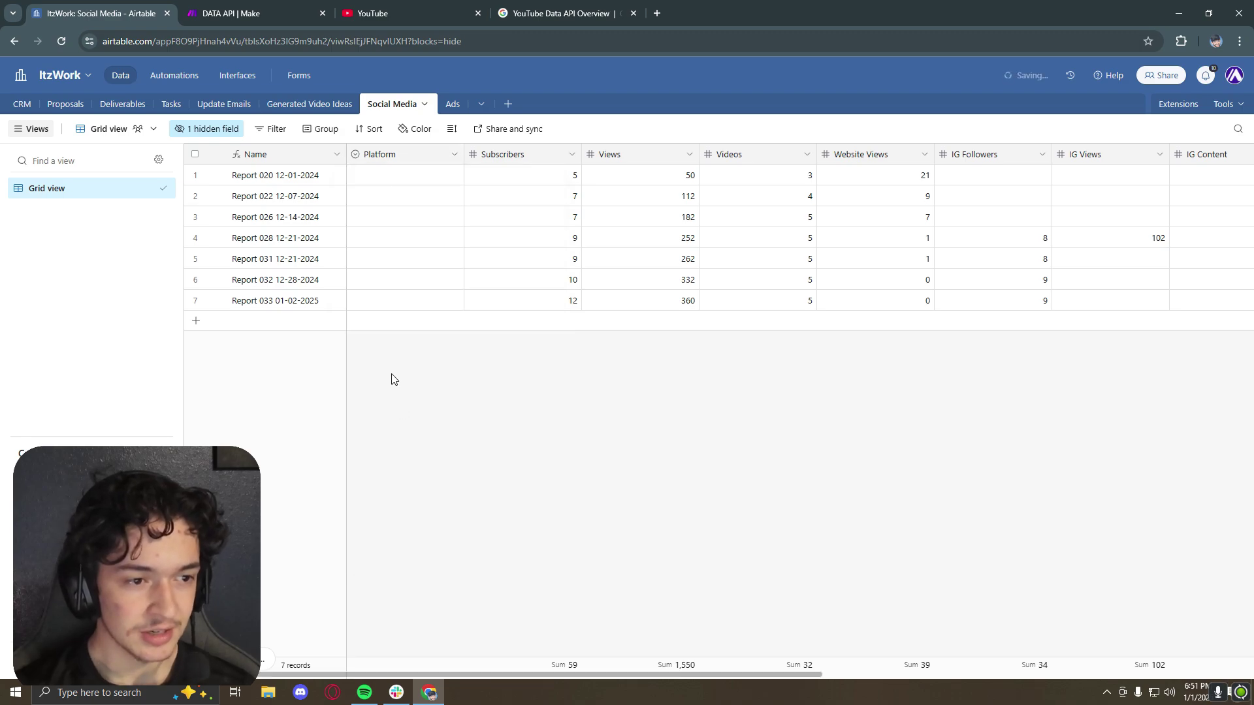
Step: Open the Name field's settings and examine how its formula builds the report name
left_click(337, 157)
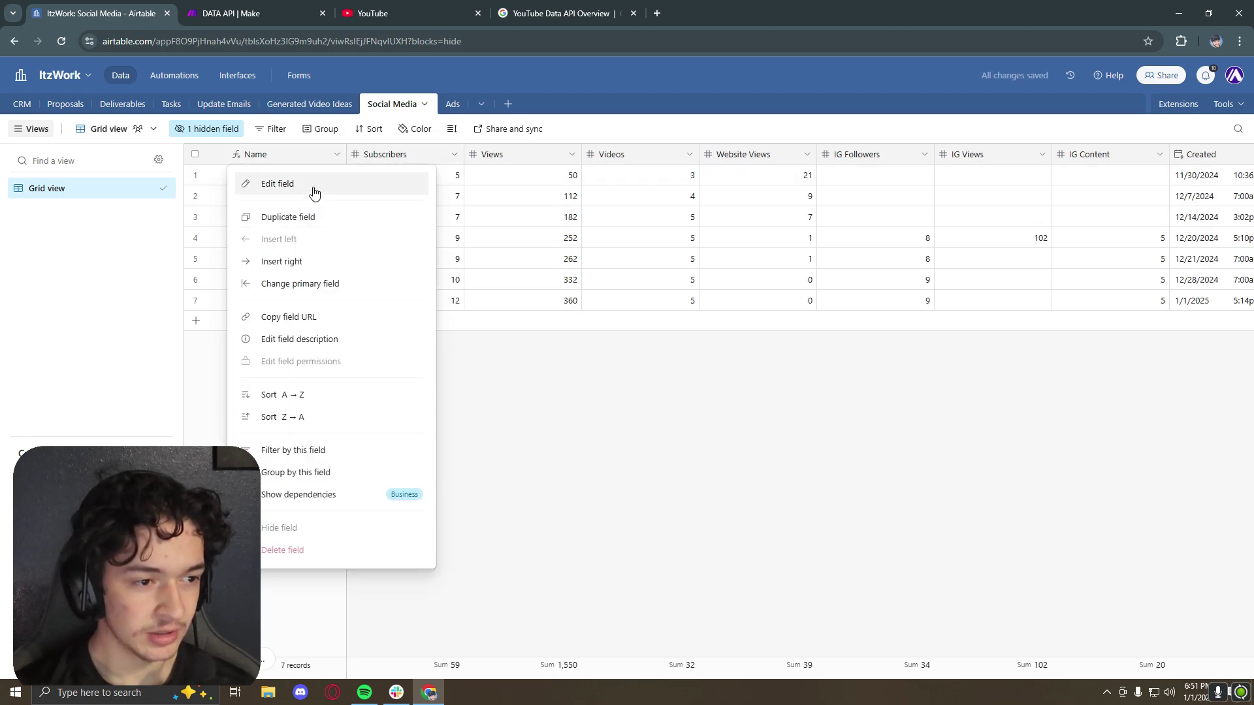
left_click(317, 186)
left_click(473, 441)
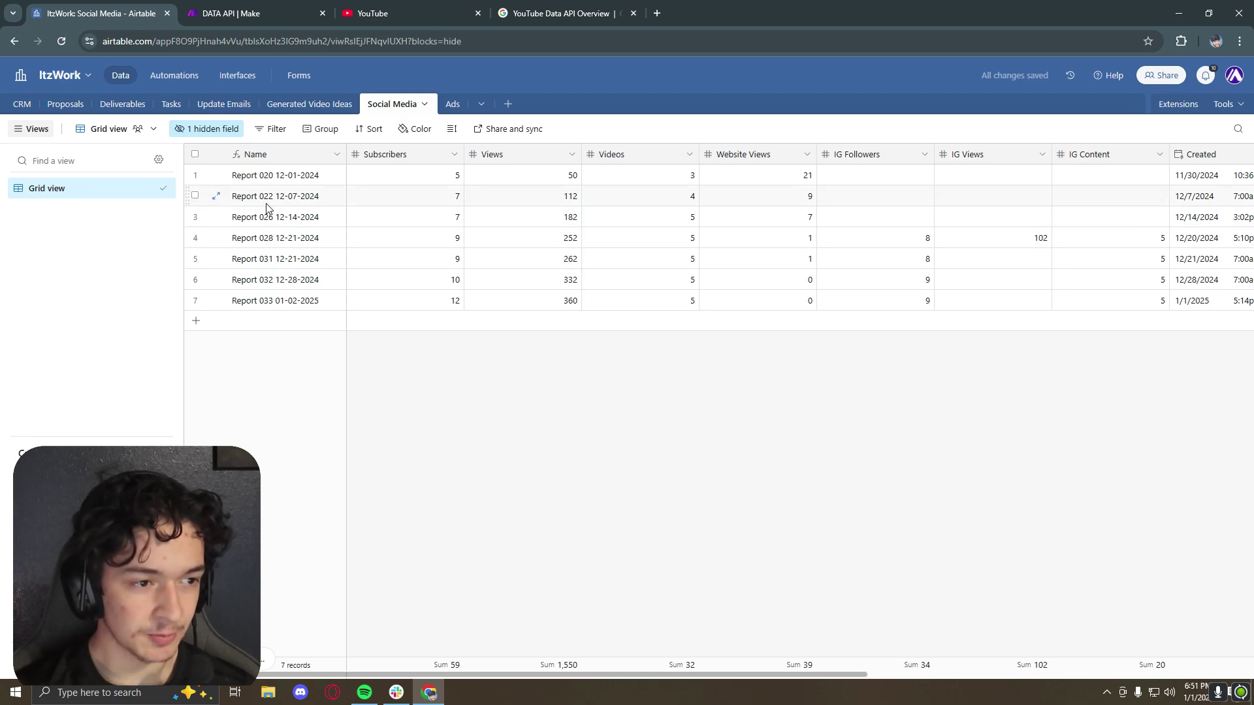
left_click(336, 155)
left_click(323, 188)
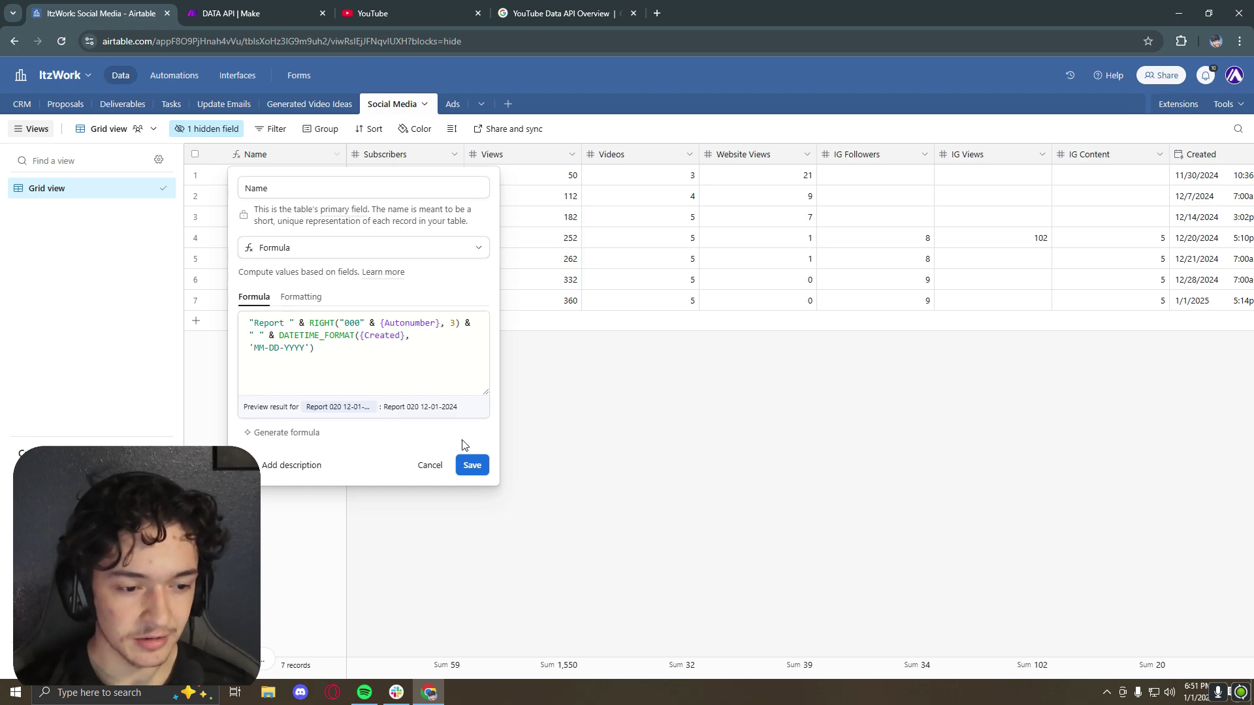
left_click(471, 465)
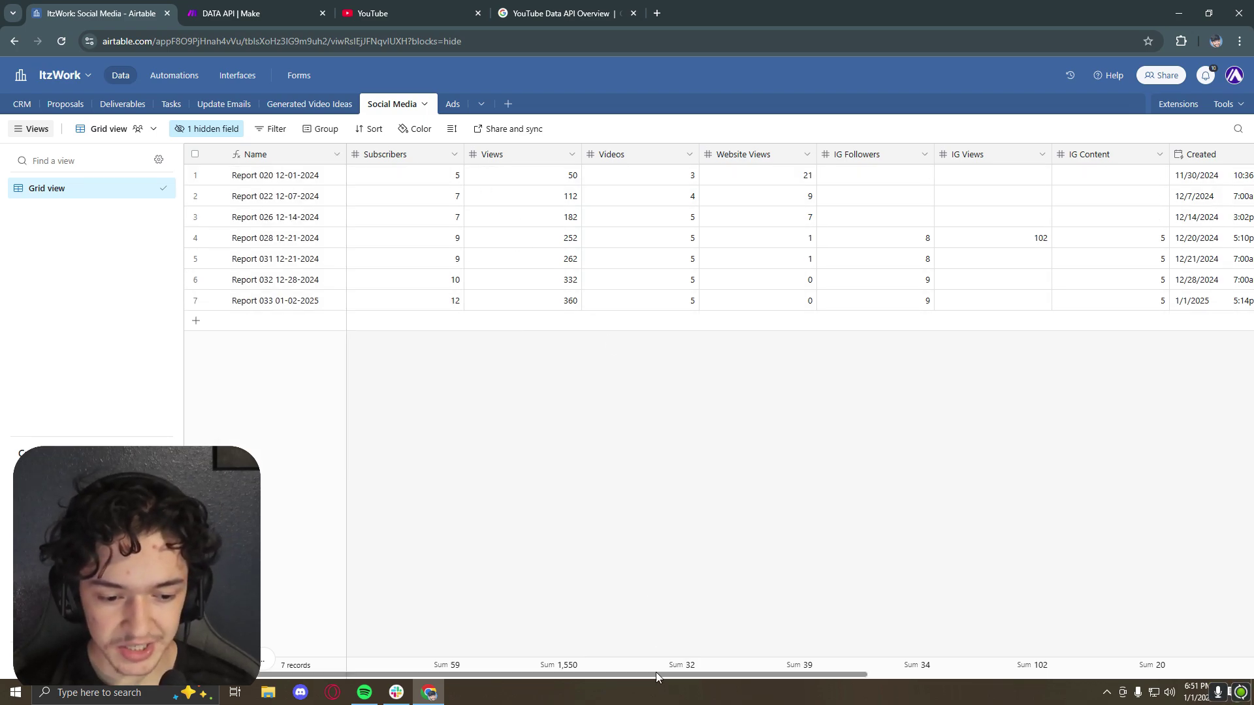
Step: Examine the formulas of the Total Views and Total Followers fields in the Social Media table
left_click_drag(656, 672, 1042, 665)
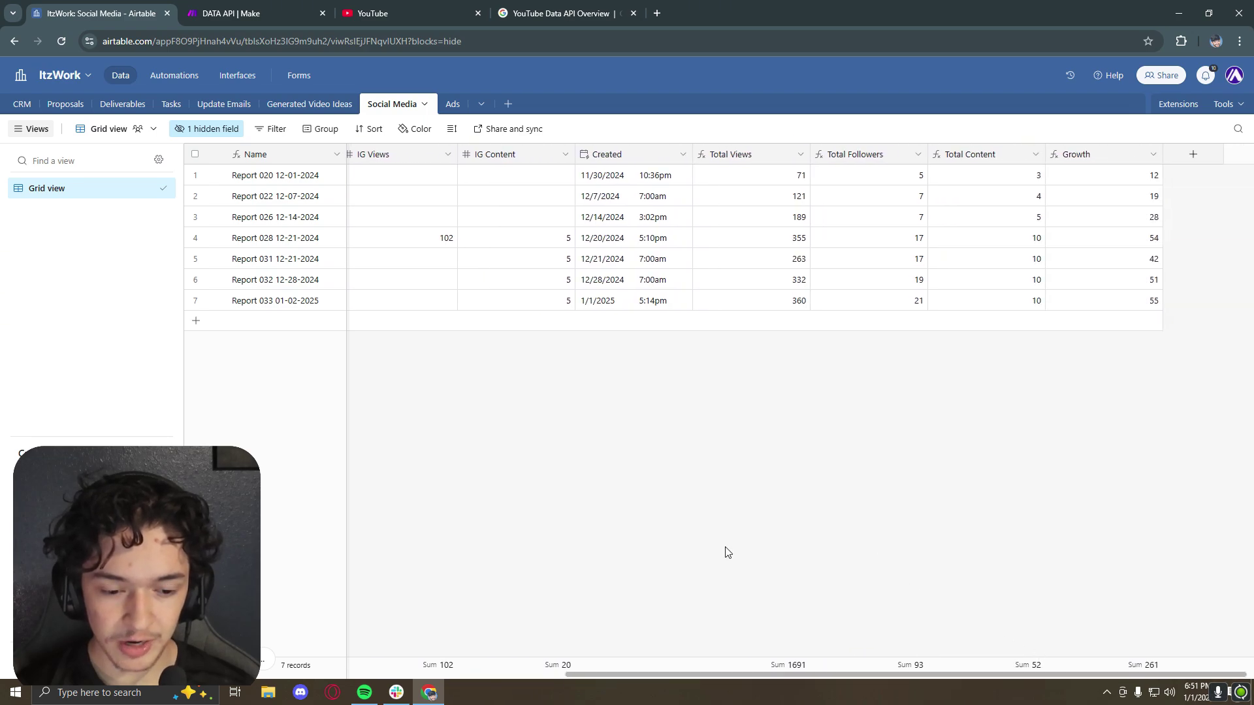
left_click(792, 156)
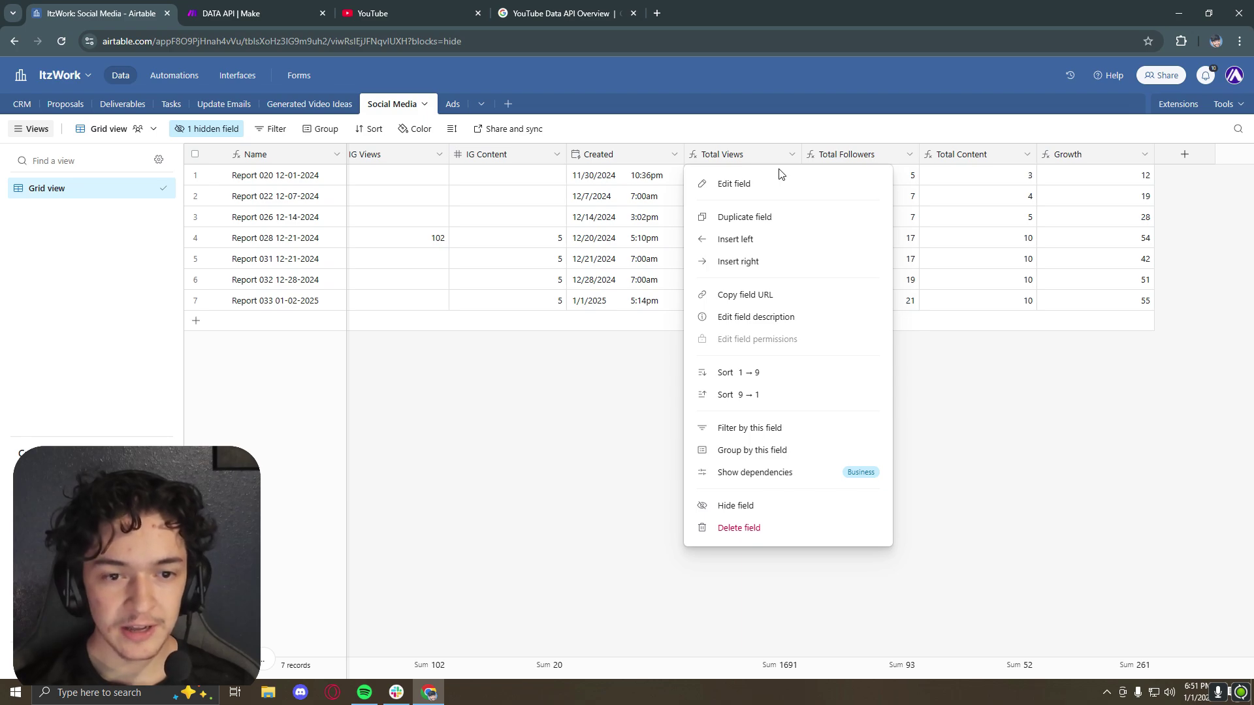
left_click(758, 192)
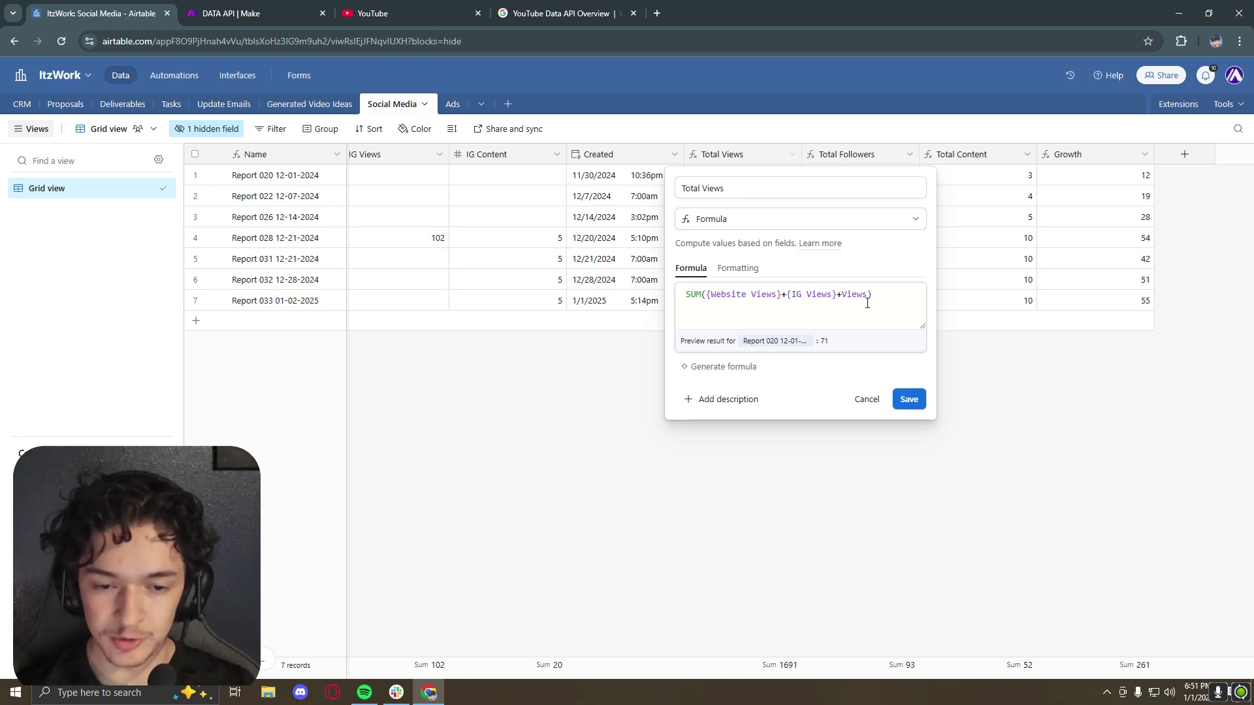
left_click(908, 402)
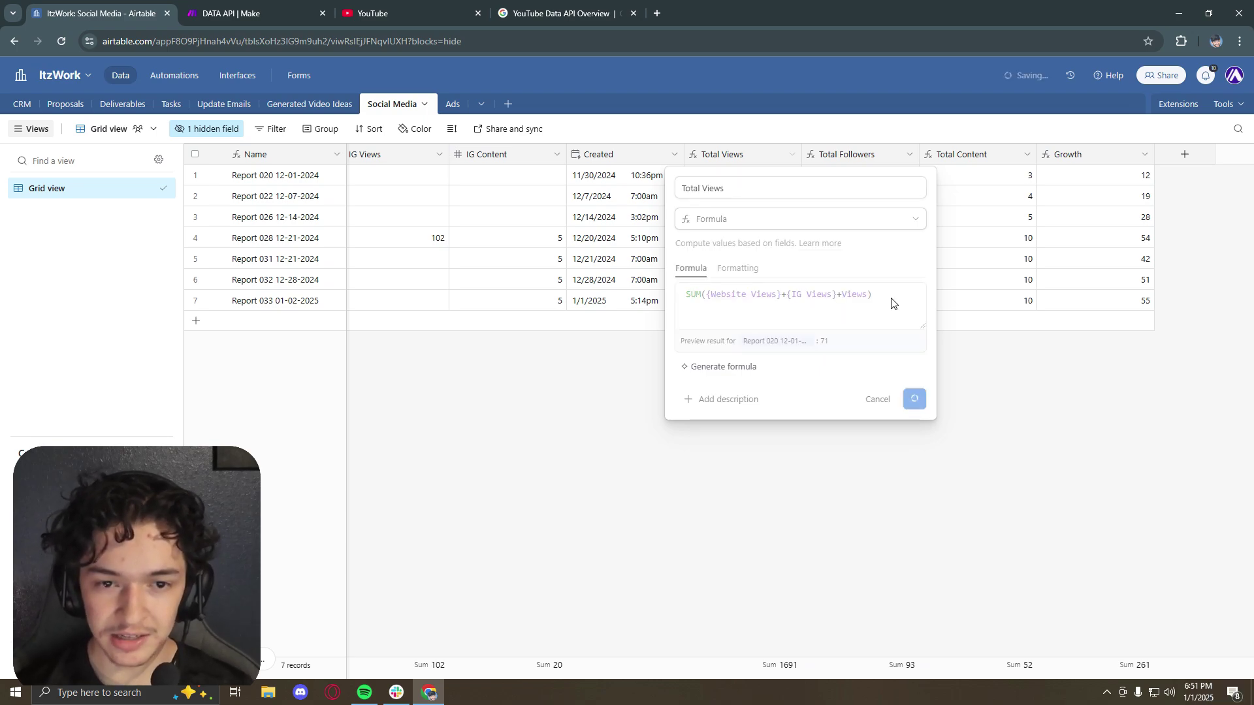
left_click(909, 160)
left_click(893, 188)
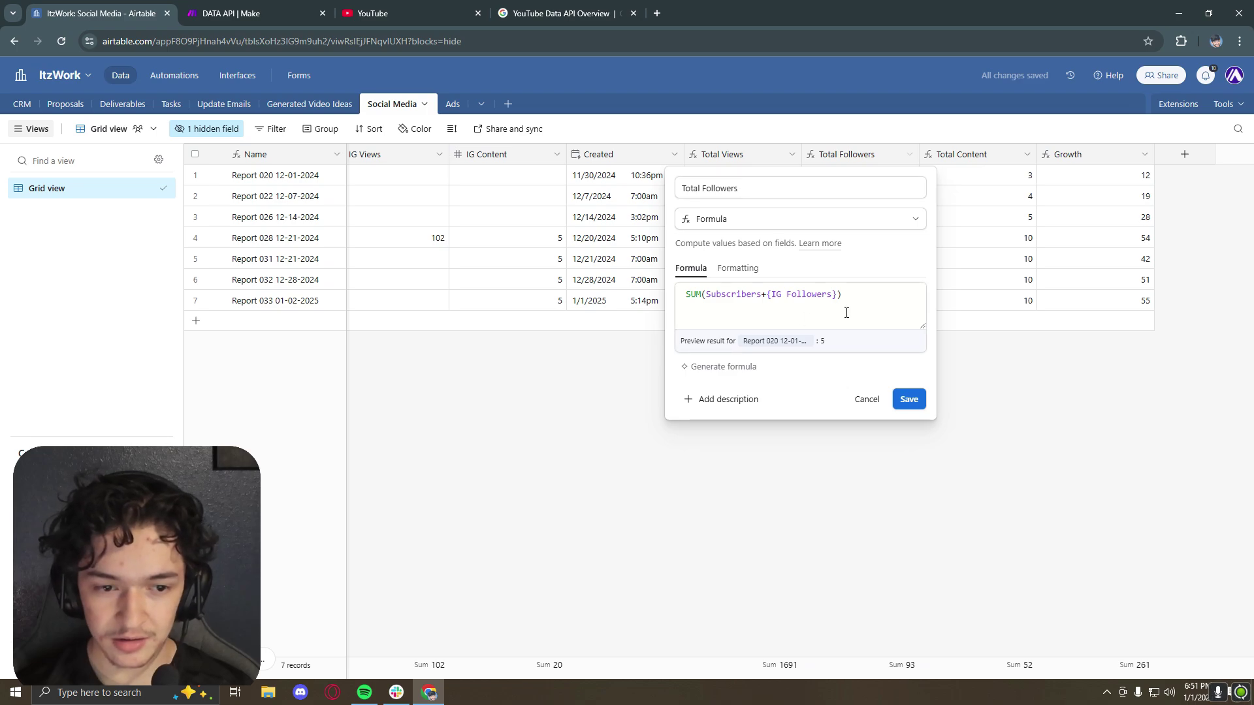
left_click(915, 394)
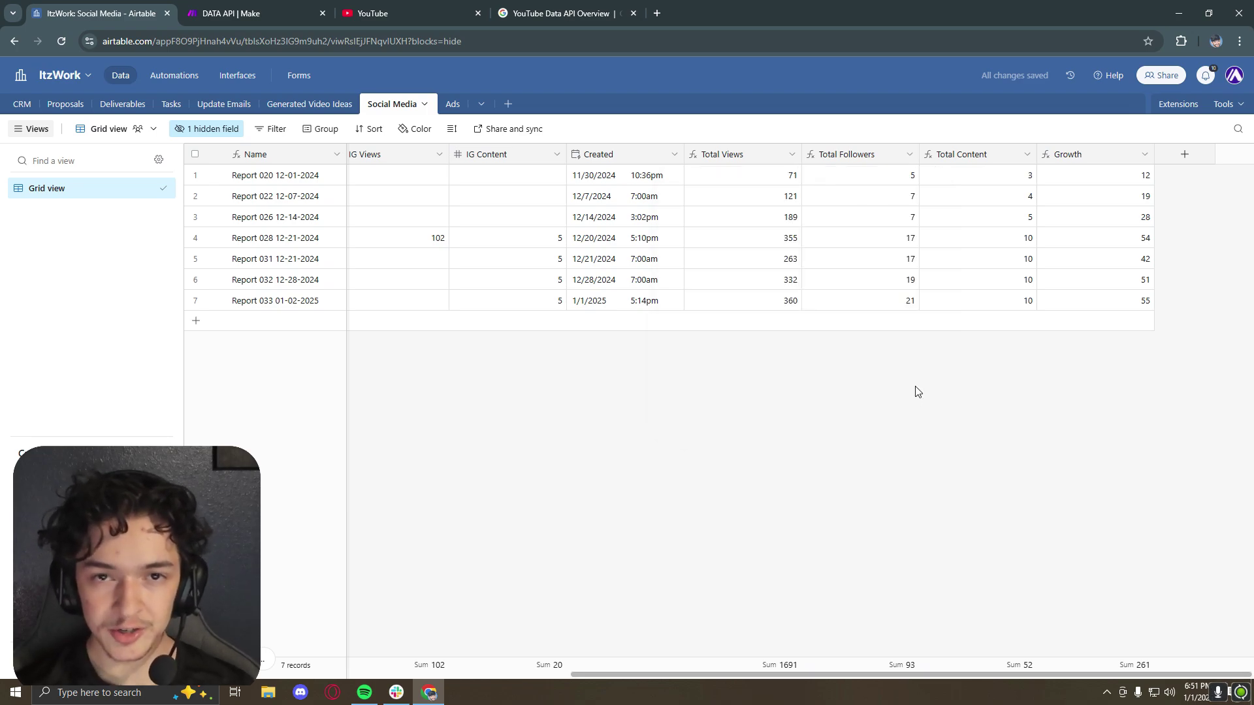
scroll(574, 364, "left", 10)
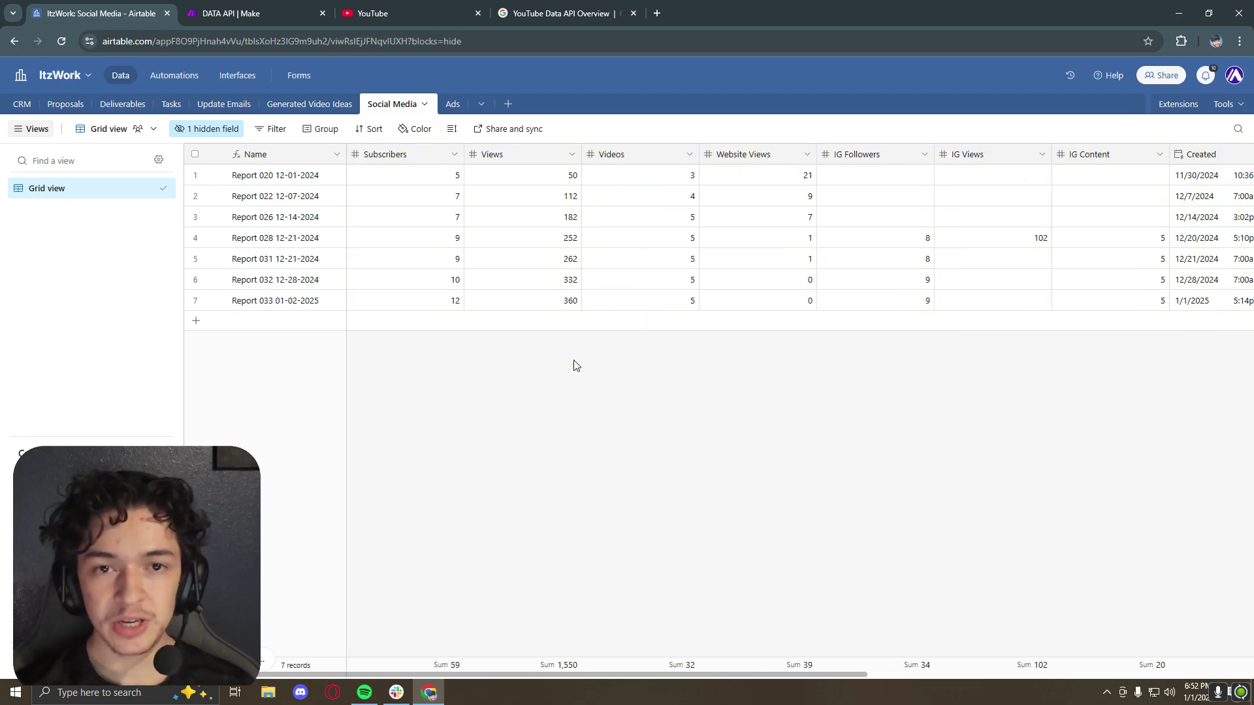
Step: Switch to the Make scenario and add an HTTP "Make a request" module to the empty canvas
left_click(252, 11)
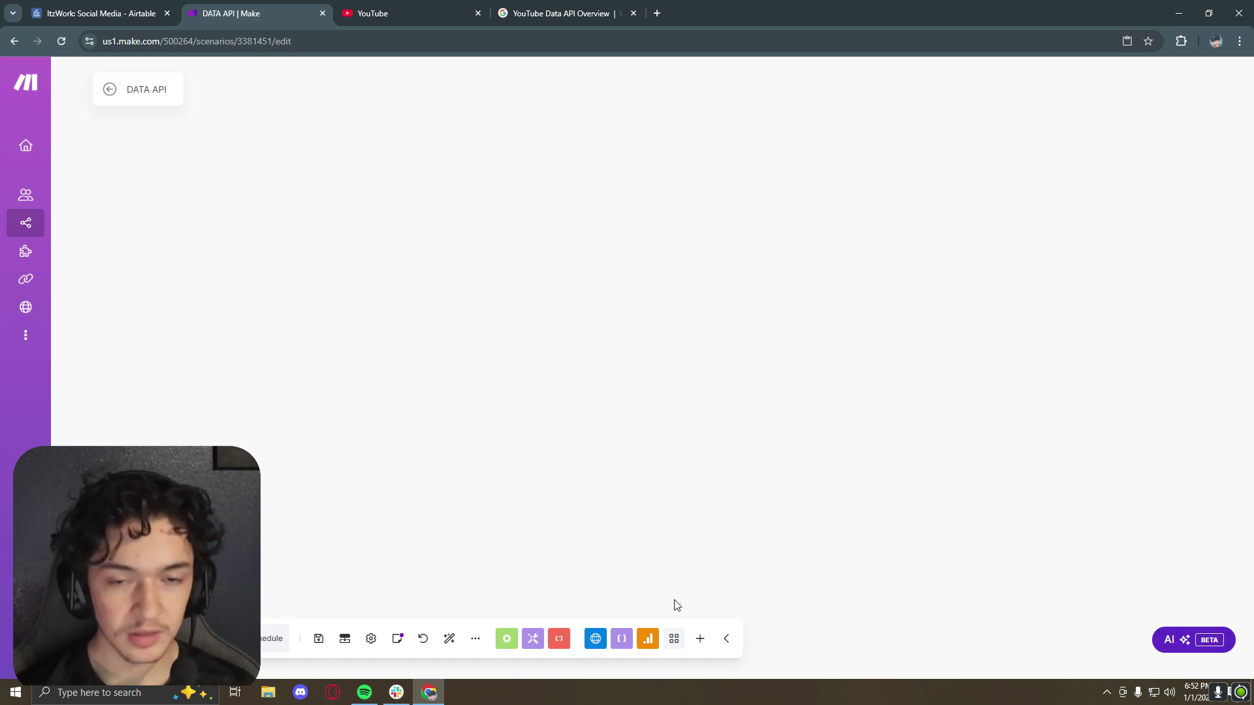
left_click(700, 639)
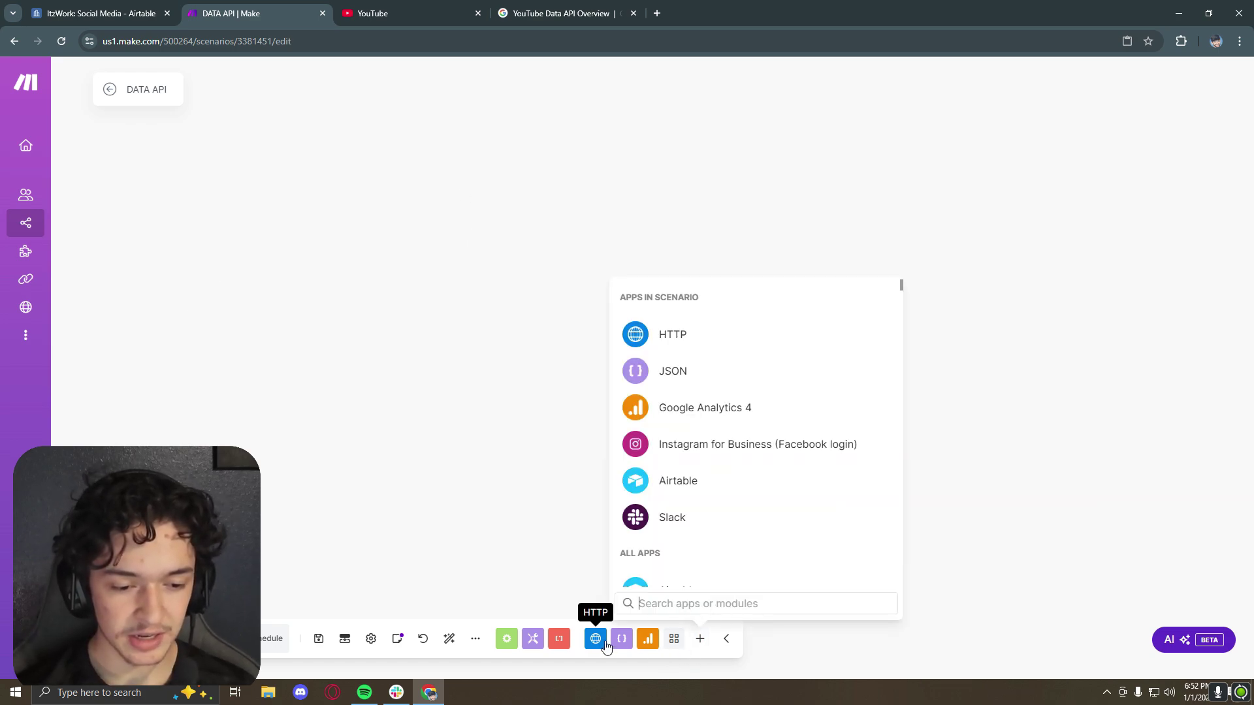
left_click(668, 347)
scroll(651, 480, "down", 3)
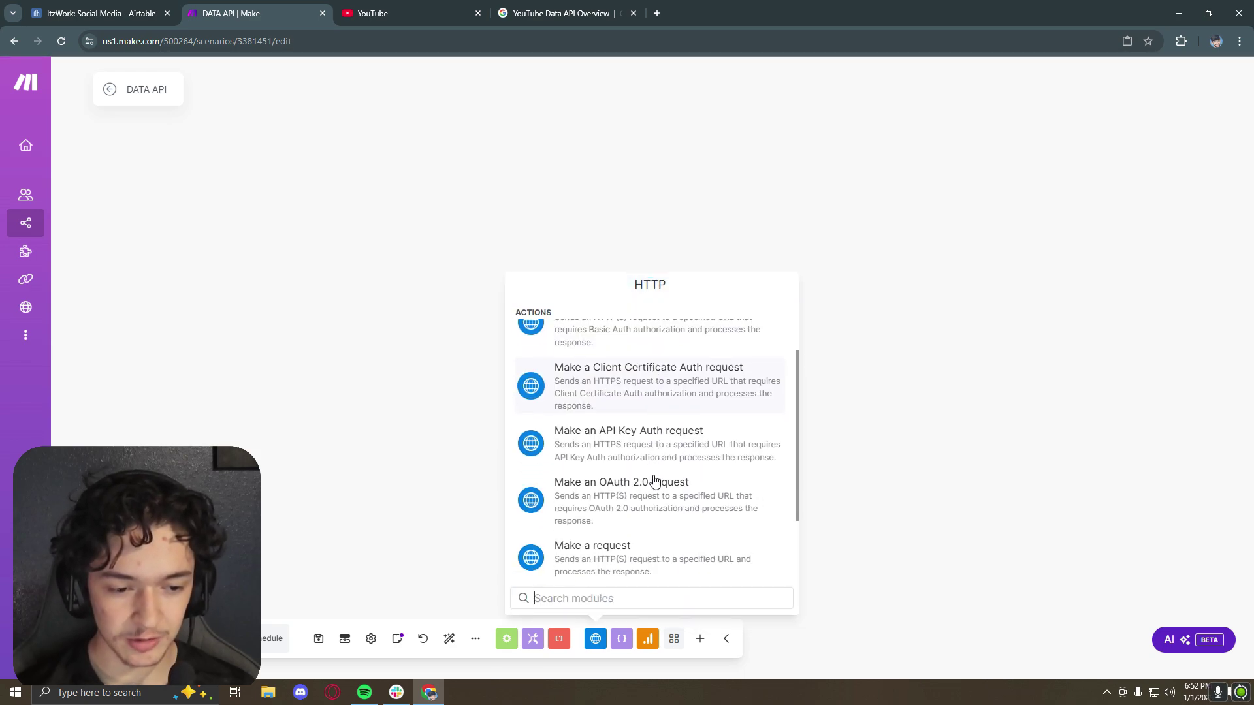
left_click(647, 556)
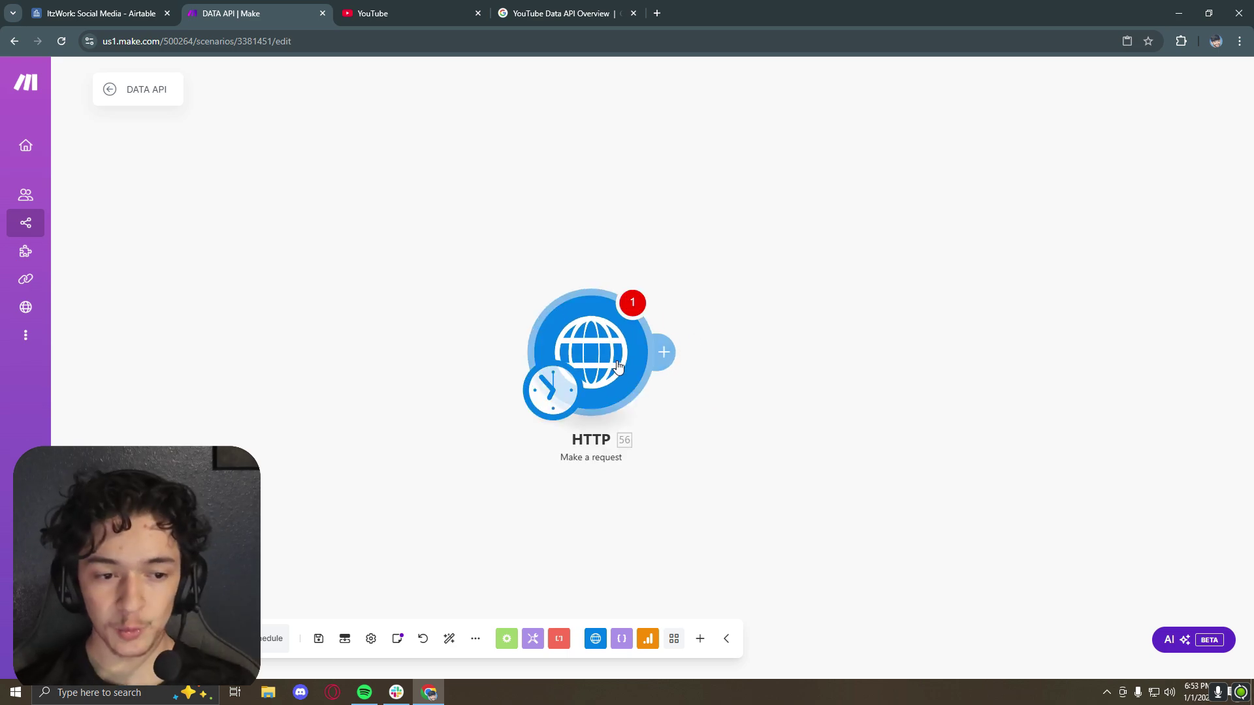
left_click(742, 236)
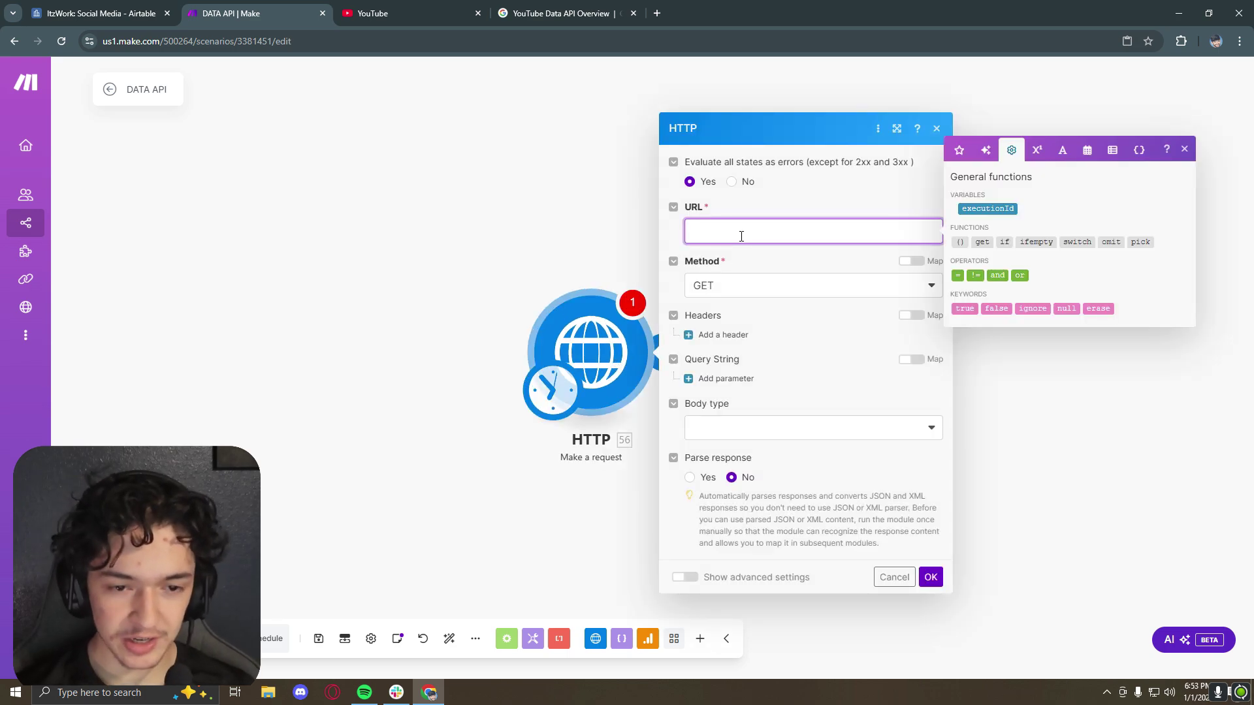
type("https://www.googleapis.com/youtube/v3/channels?part=statistics&id=&key=")
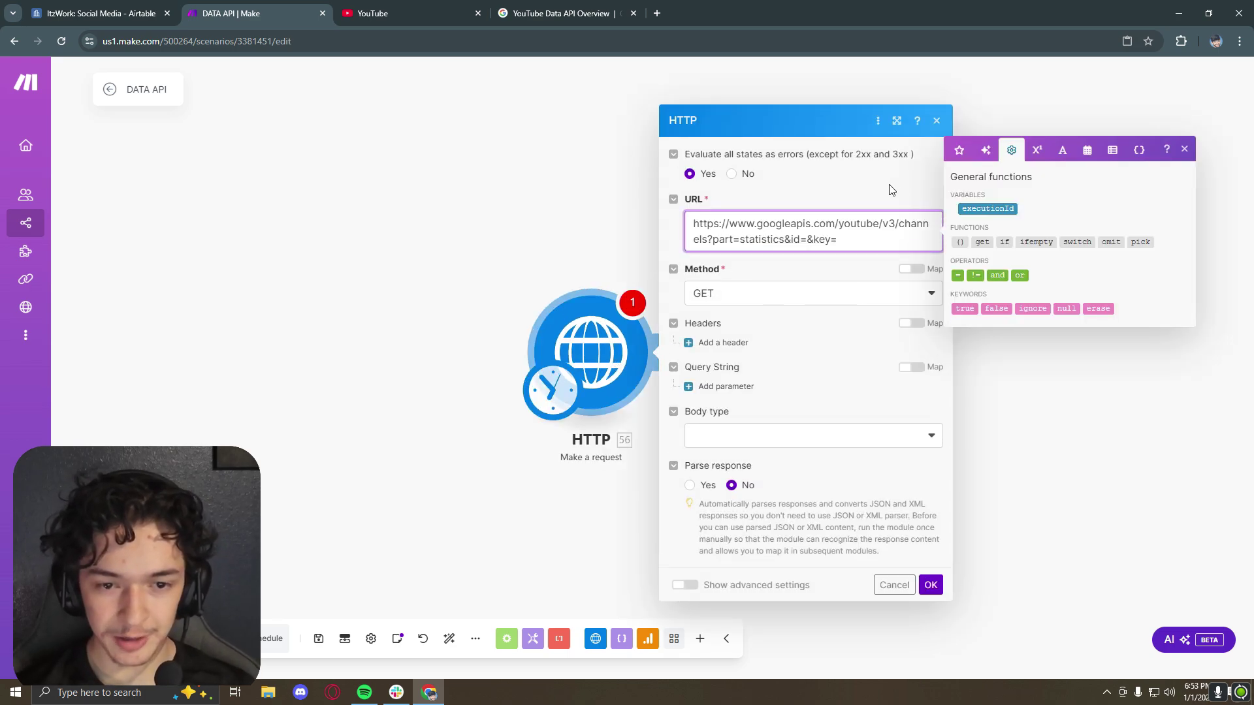
left_click(931, 585)
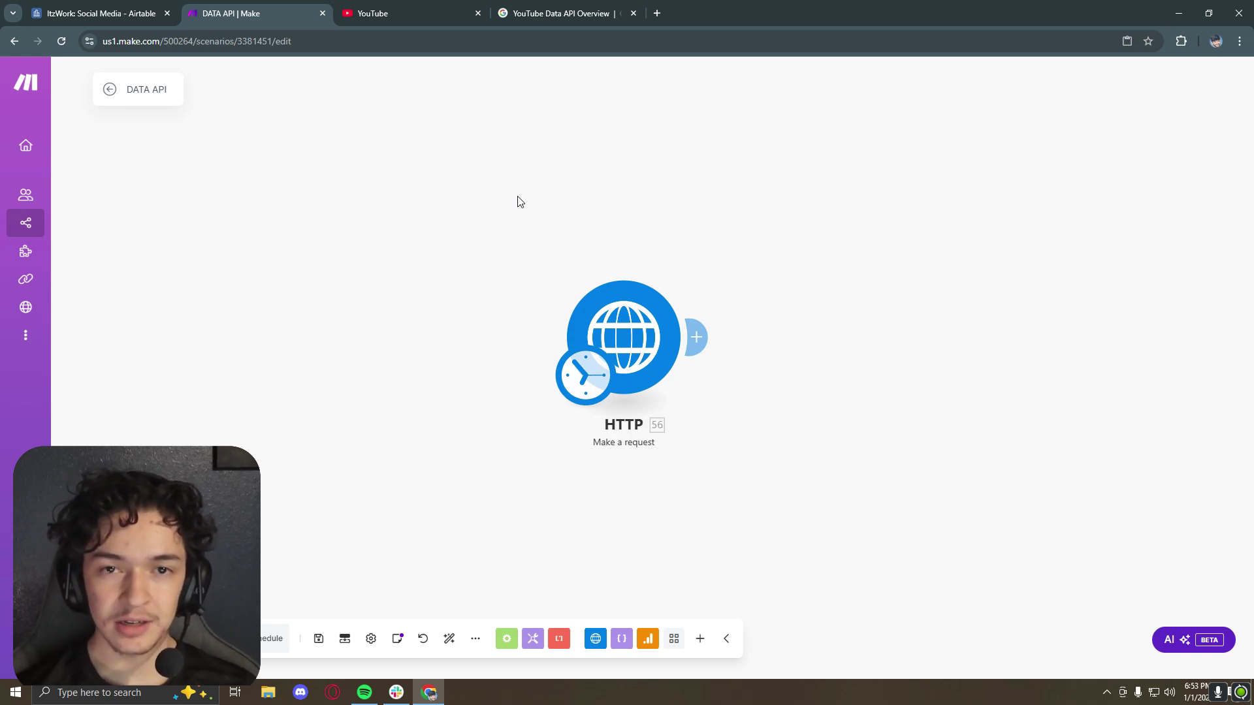
Step: Switch to YouTube and copy the user ID from the account's advanced settings
key("ctrl+Tab")
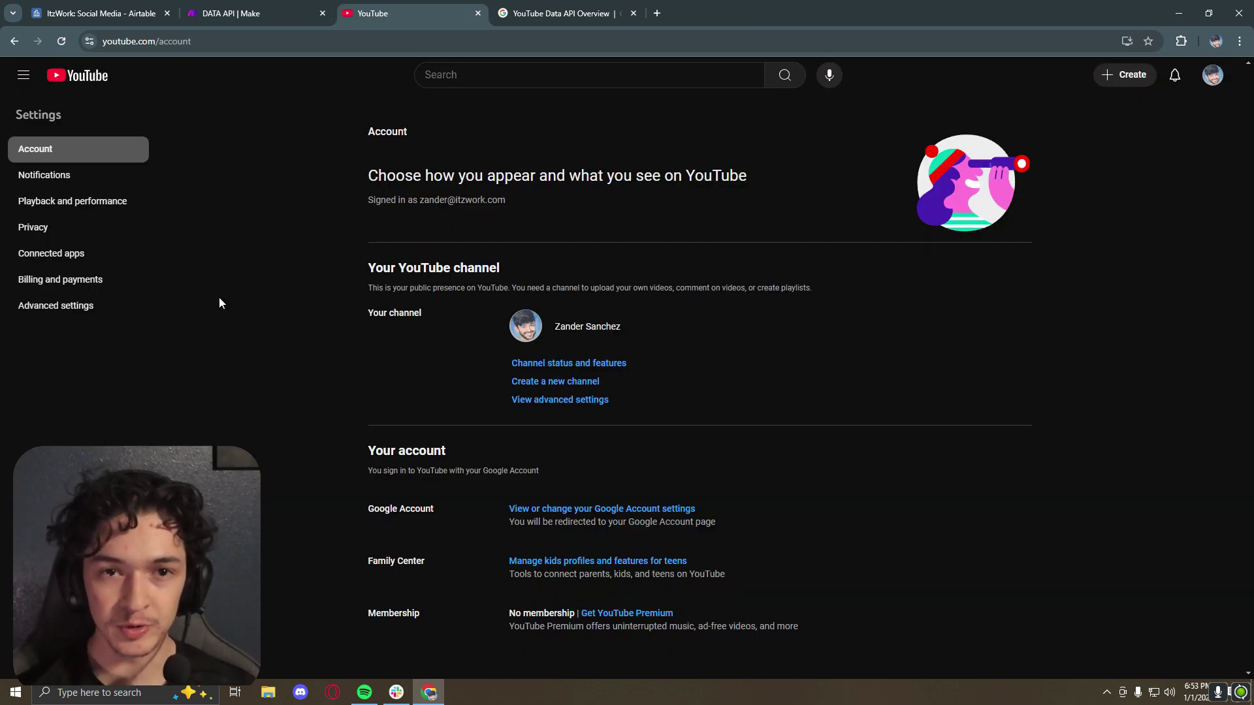
left_click(1214, 84)
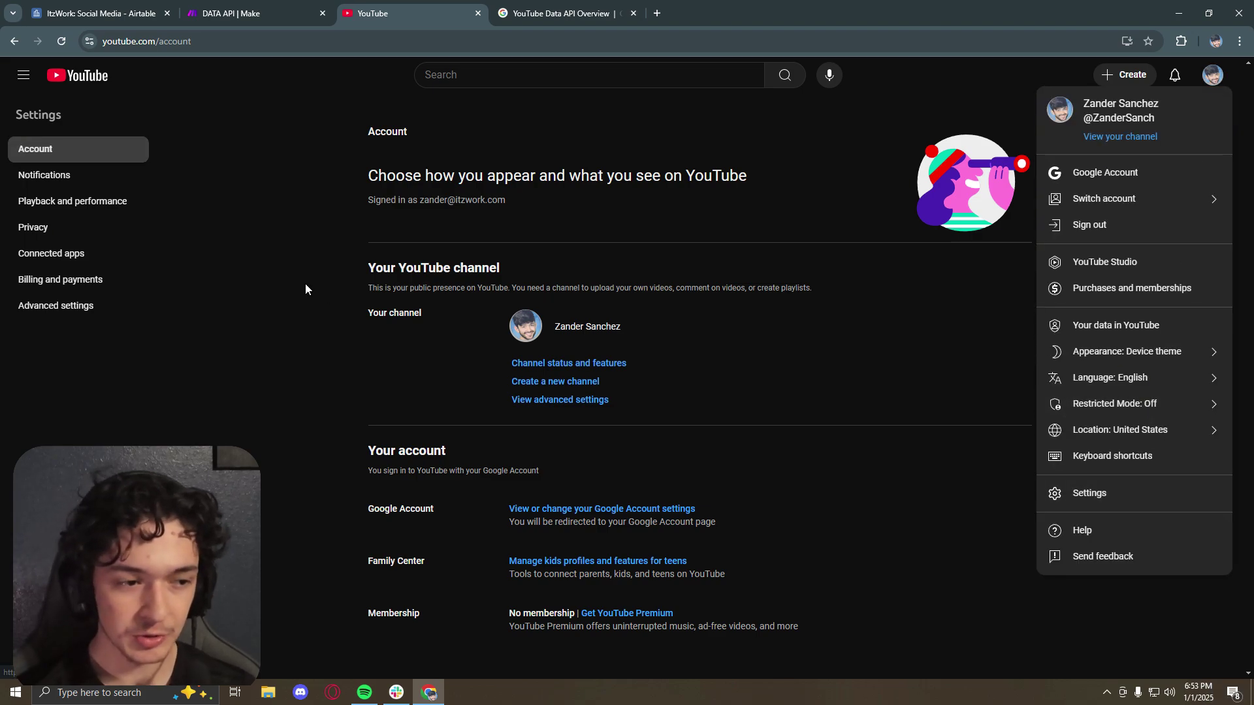
left_click(350, 242)
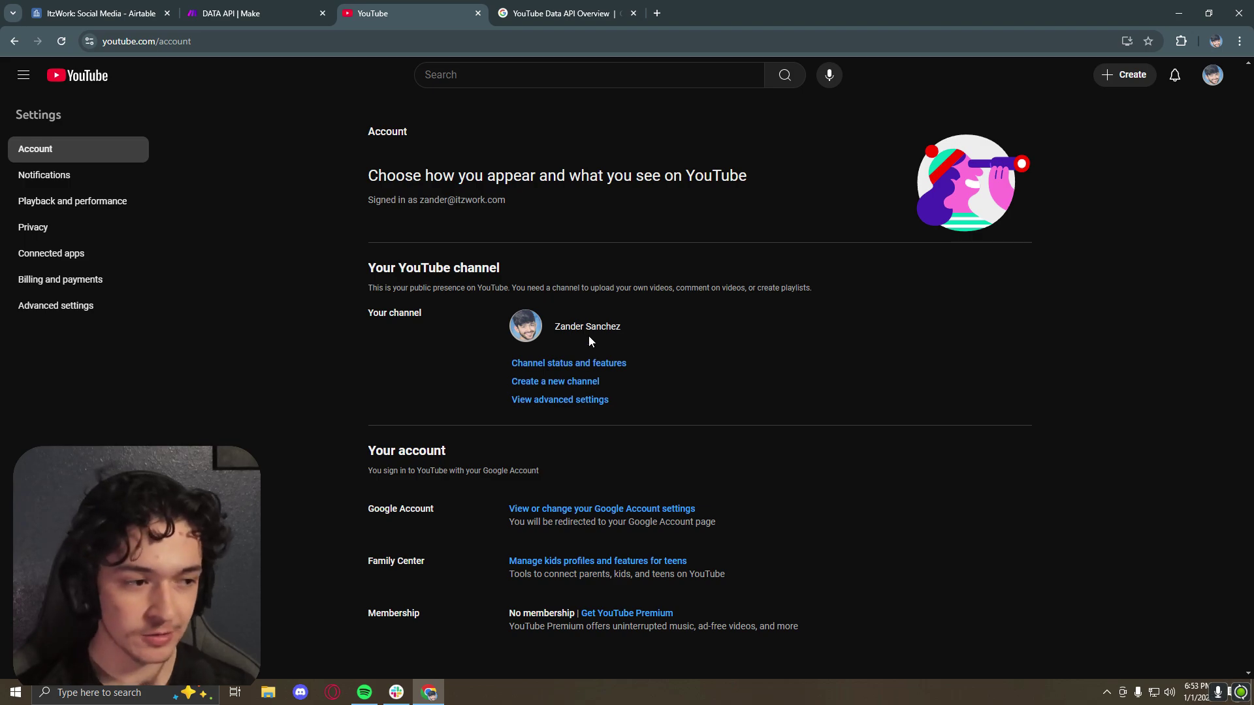
left_click(56, 307)
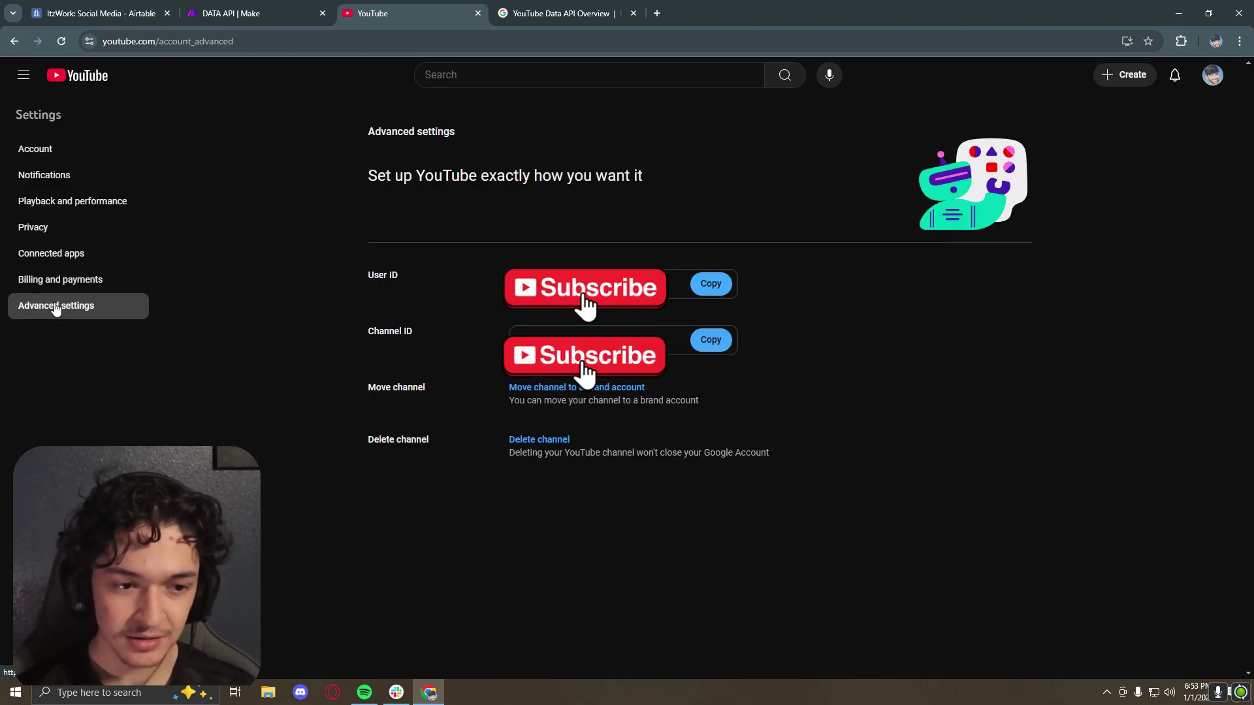
left_click(711, 284)
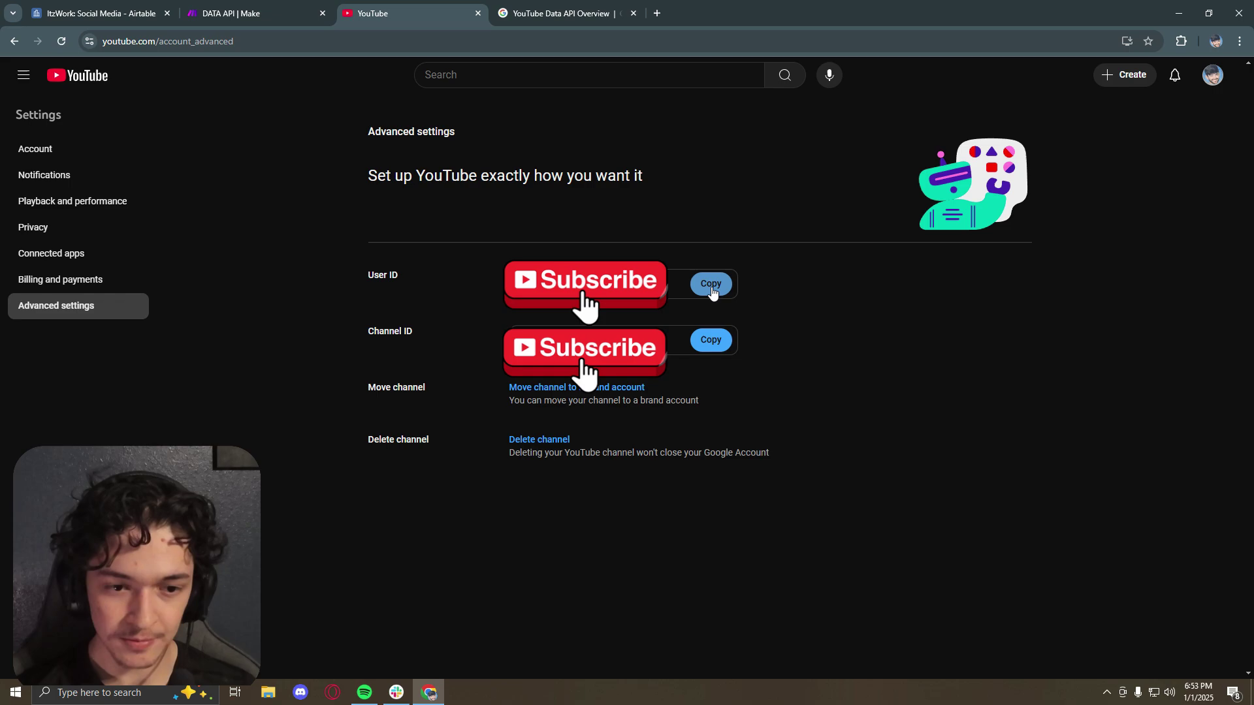
Step: Try to add a pair of quotes after id= in the Make HTTP module's URL
left_click(271, 9)
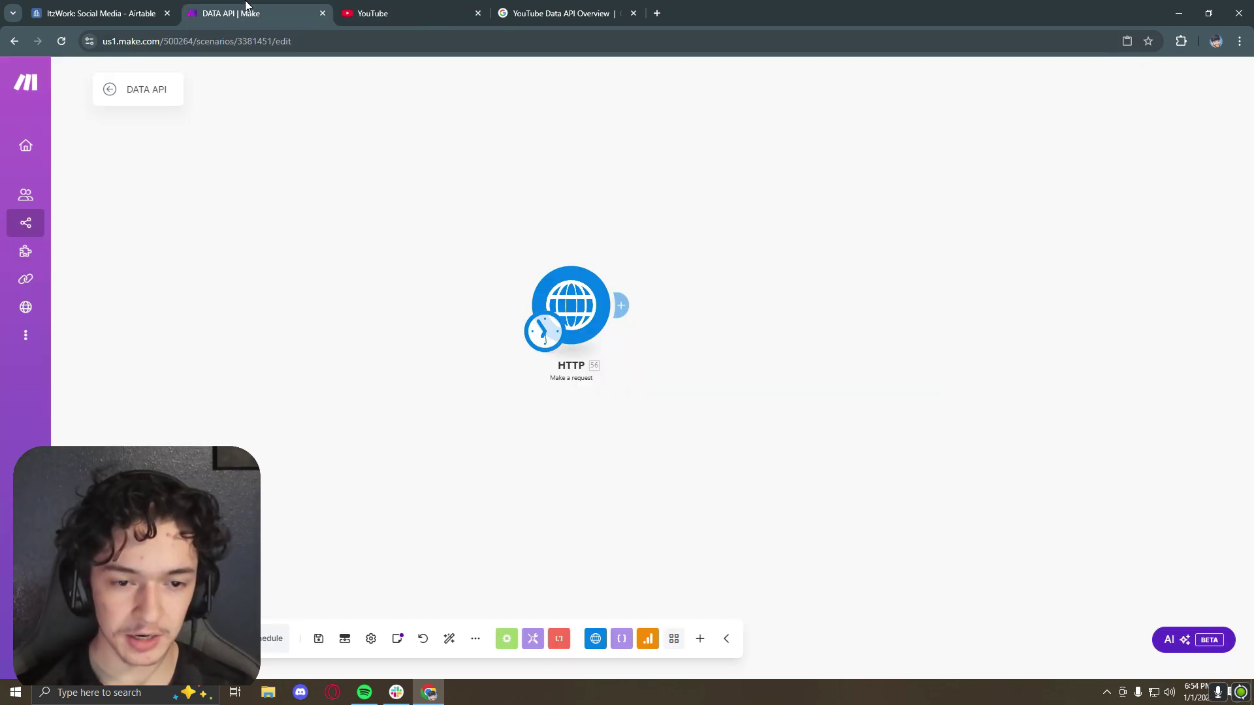
left_click(548, 326)
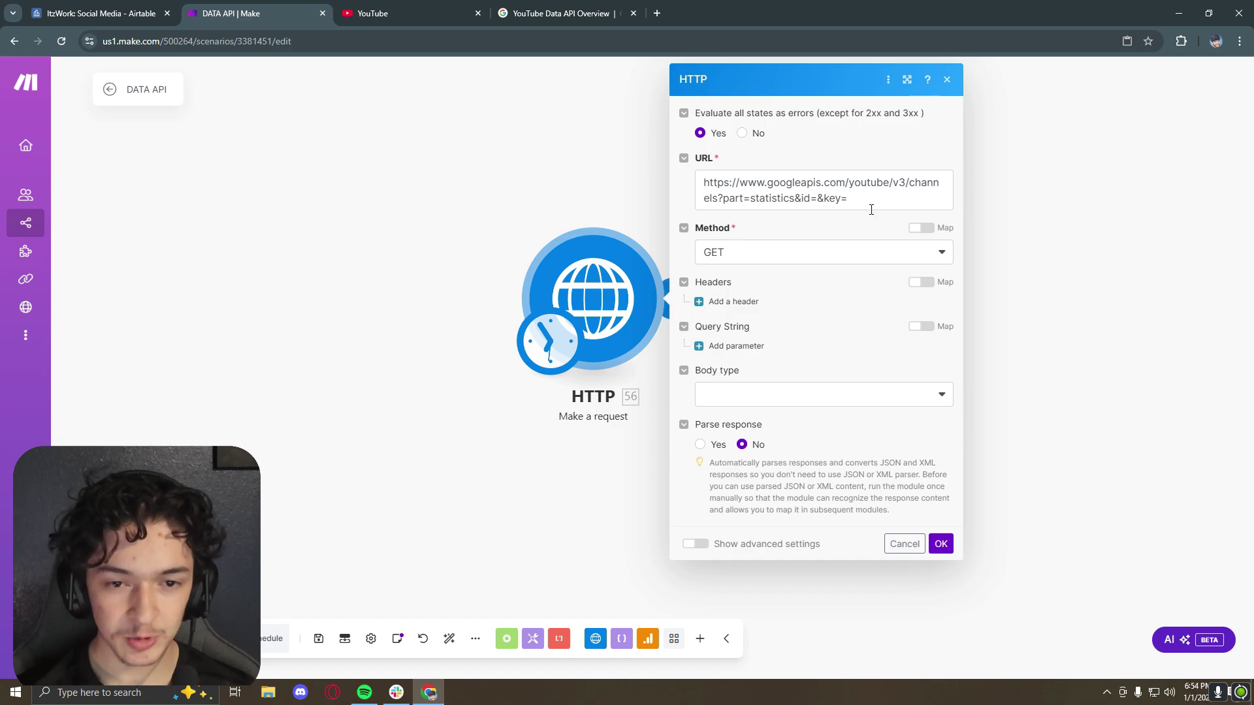
left_click(817, 200)
type("\"\"")
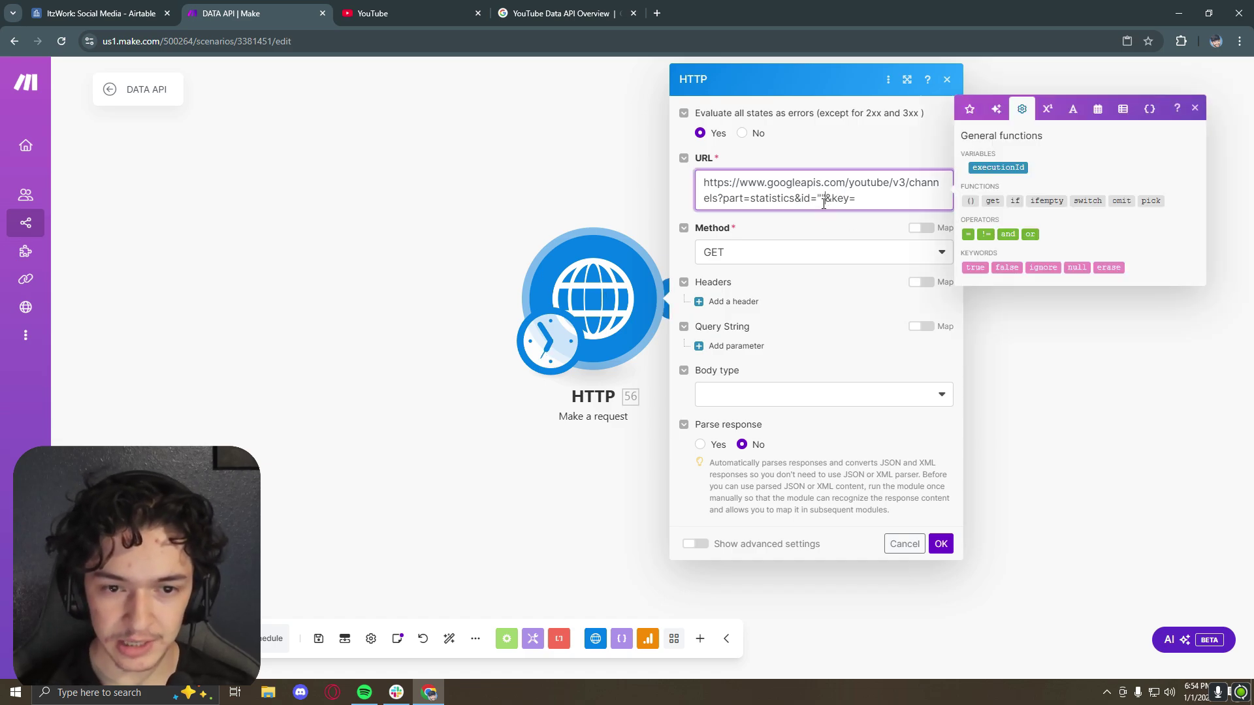
key("Escape")
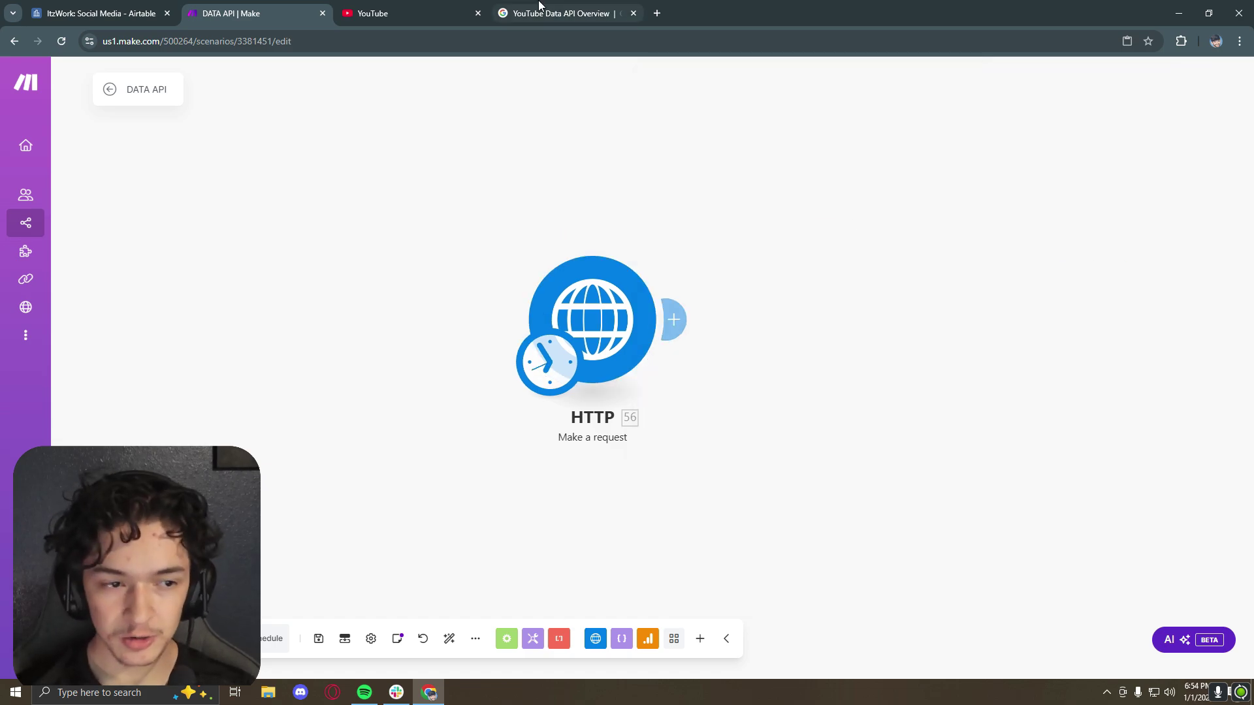
Step: Open the YouTube Data API Overview page and examine the prerequisites for requesting an API key
left_click(561, 13)
left_click(13, 42)
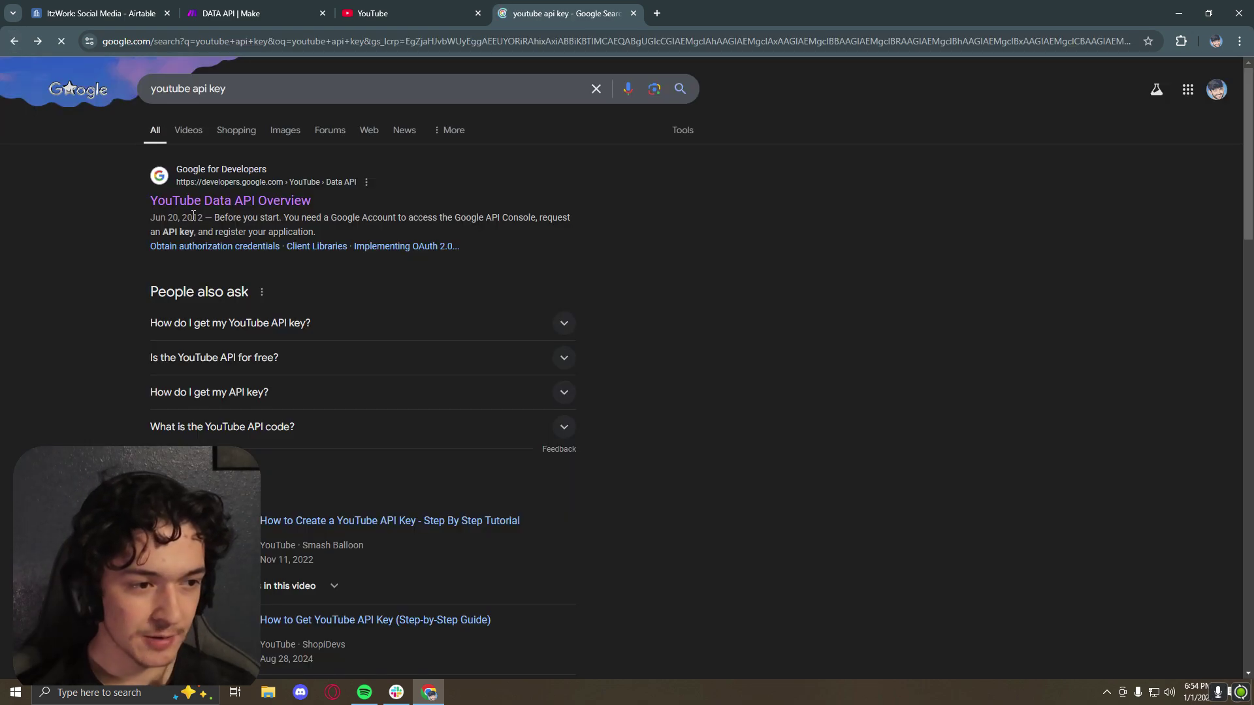
left_click(37, 41)
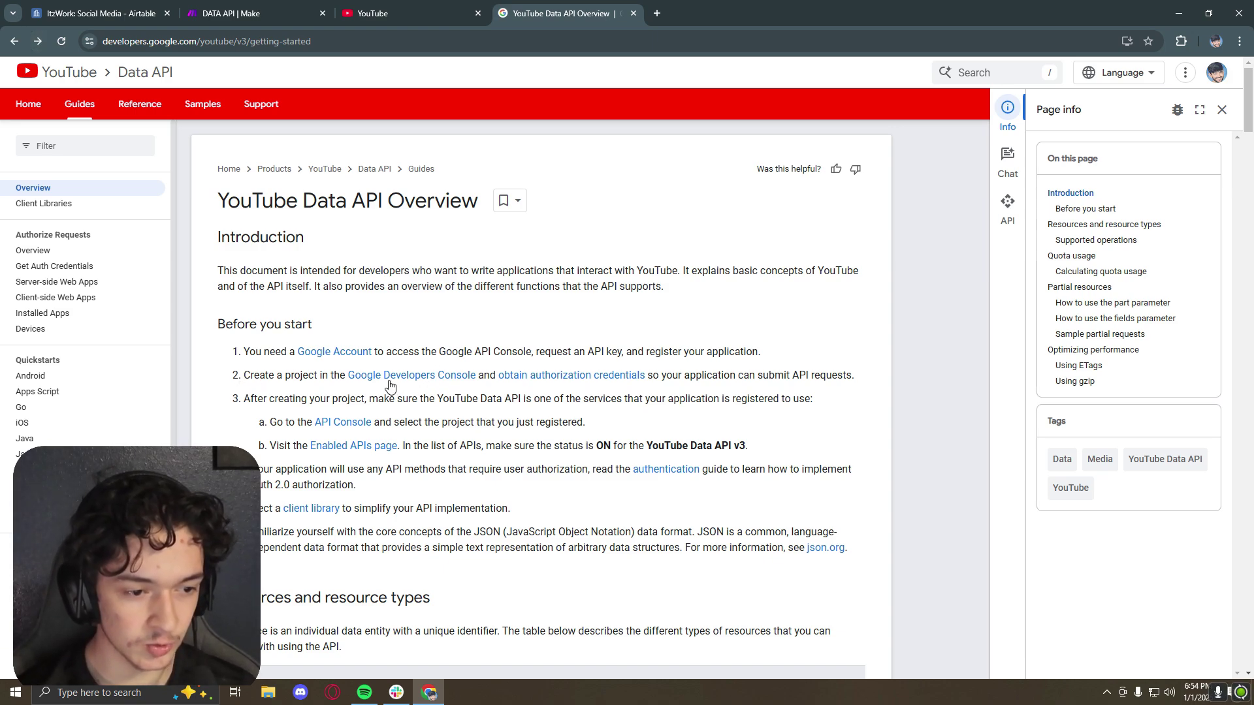
Step: Open the Google Developers Console and find YouTube Data API v3 in the API Library by searching for youtube
left_click(421, 376)
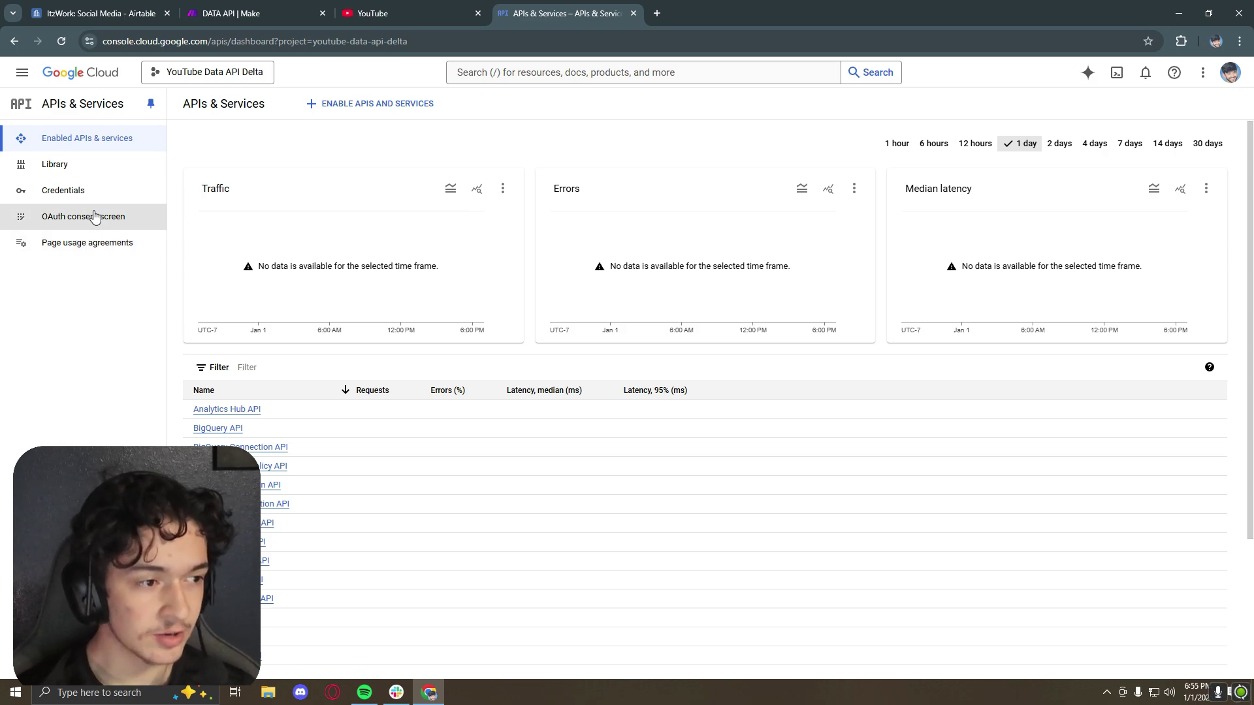
left_click(73, 165)
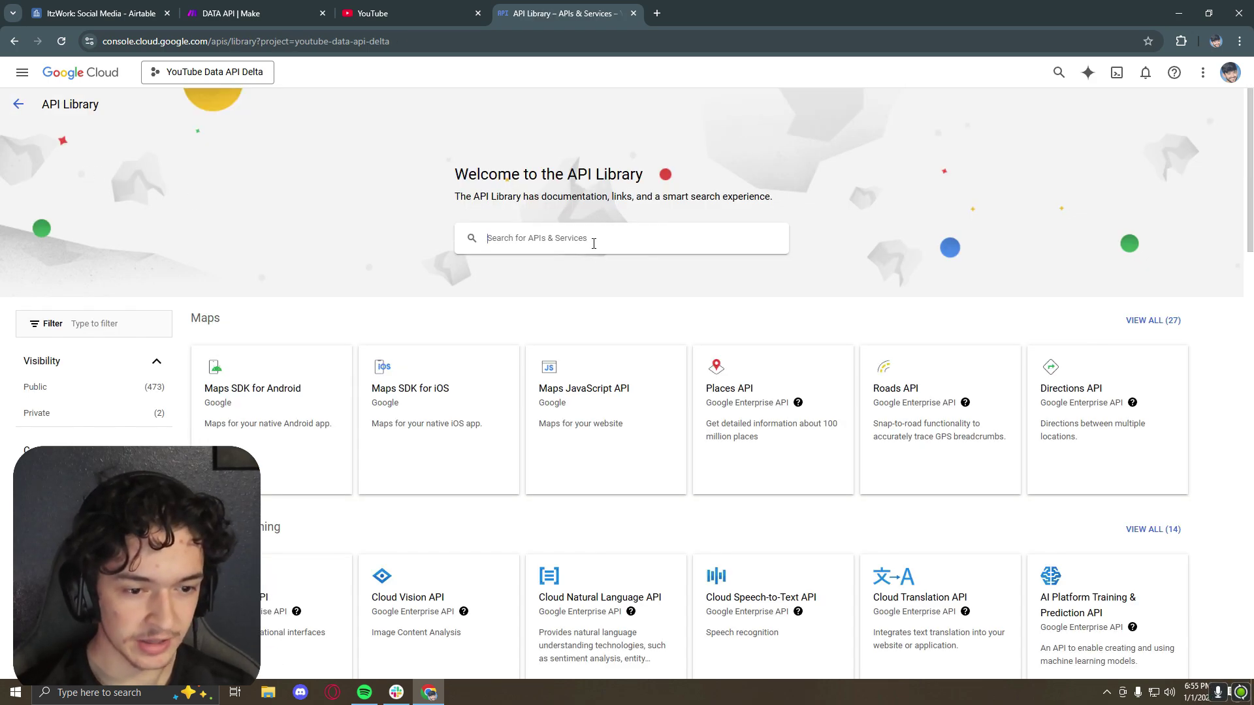
type("youtube")
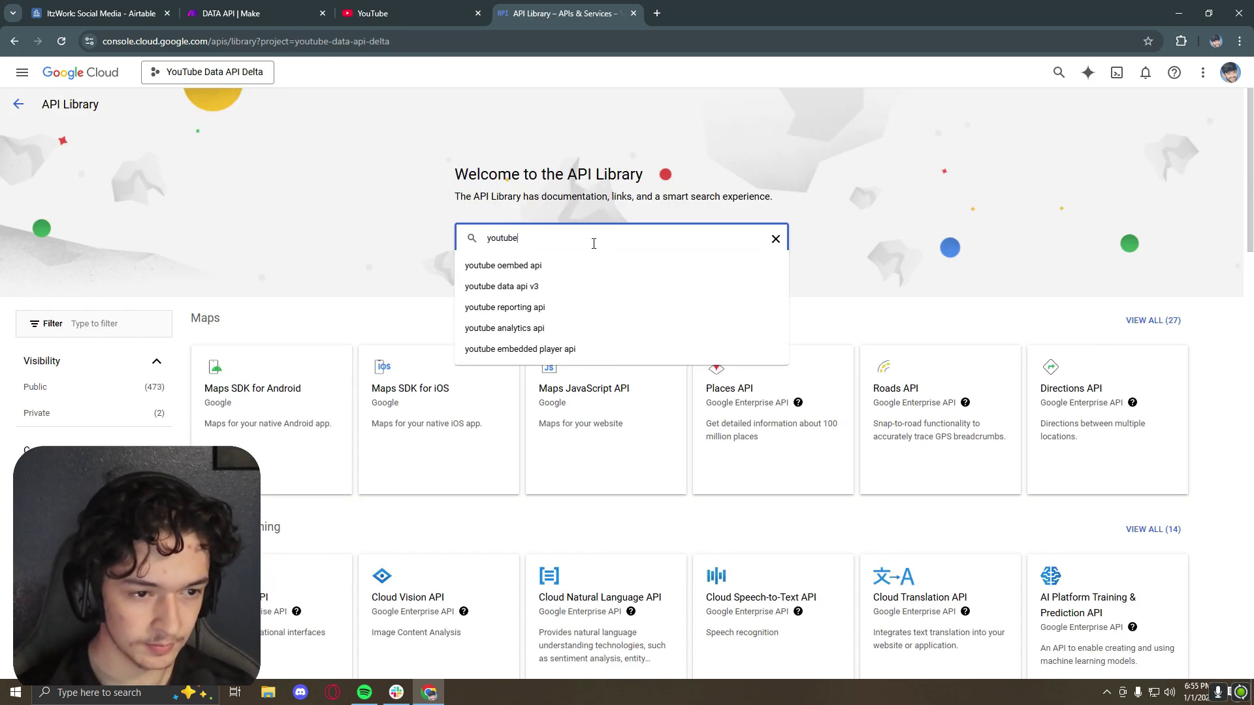
key("Return")
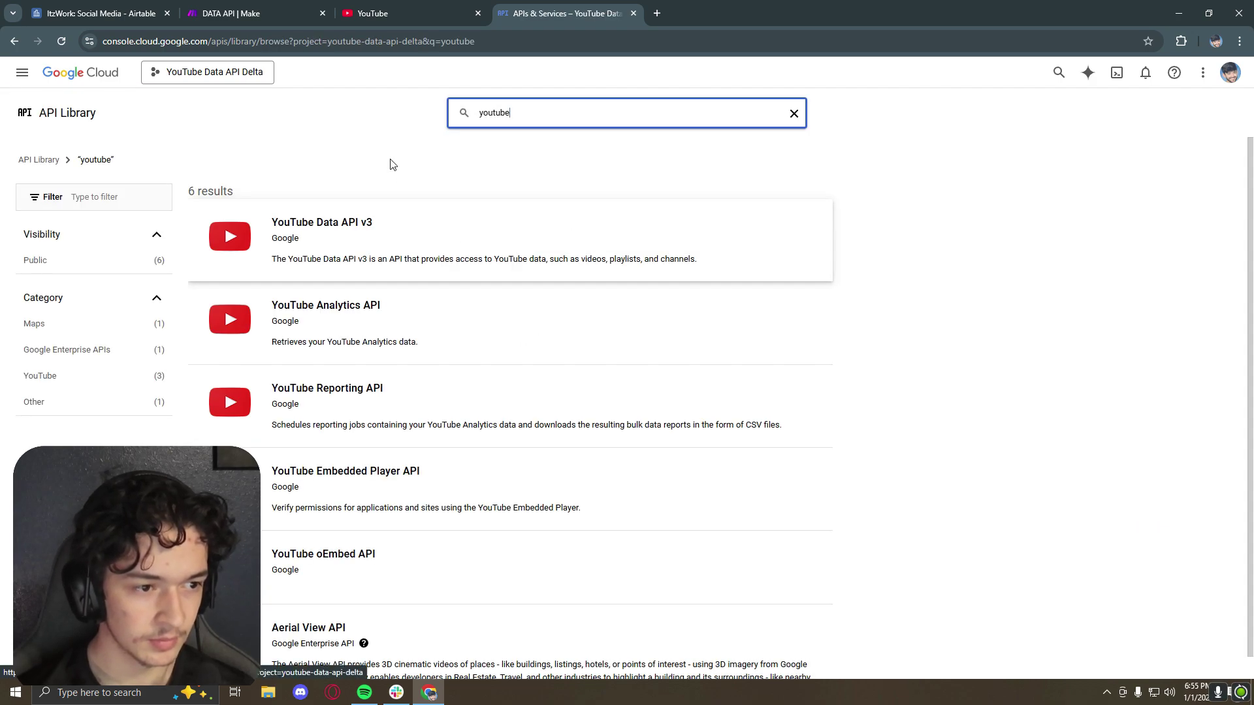
left_click(444, 238)
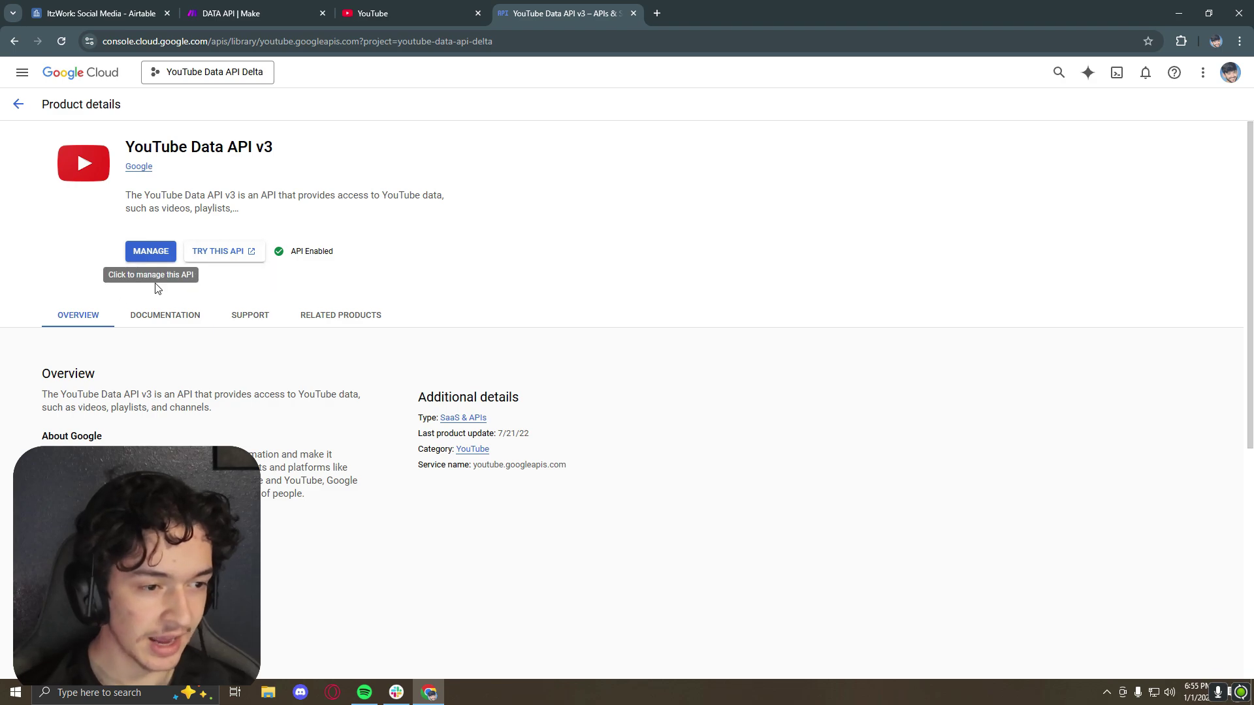
Step: Go back to the APIs & Services credentials and view the options for creating an API key
left_click(19, 106)
left_click(15, 41)
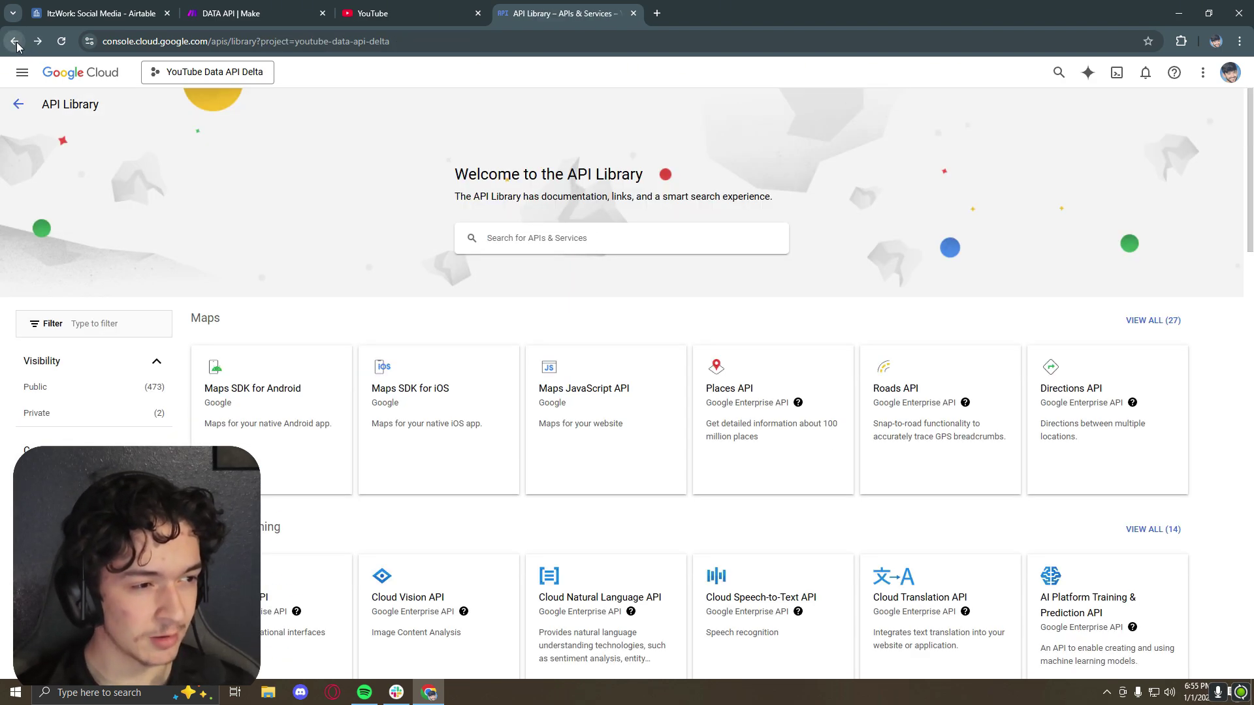
left_click(15, 41)
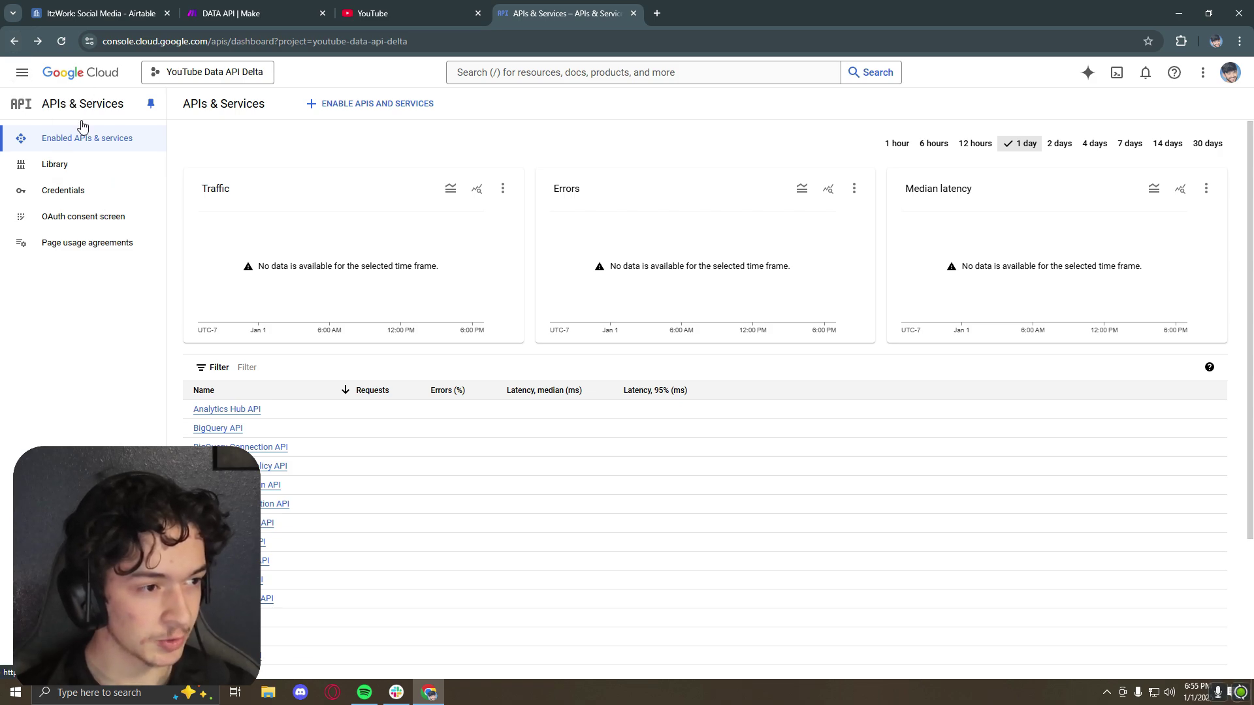
left_click(100, 194)
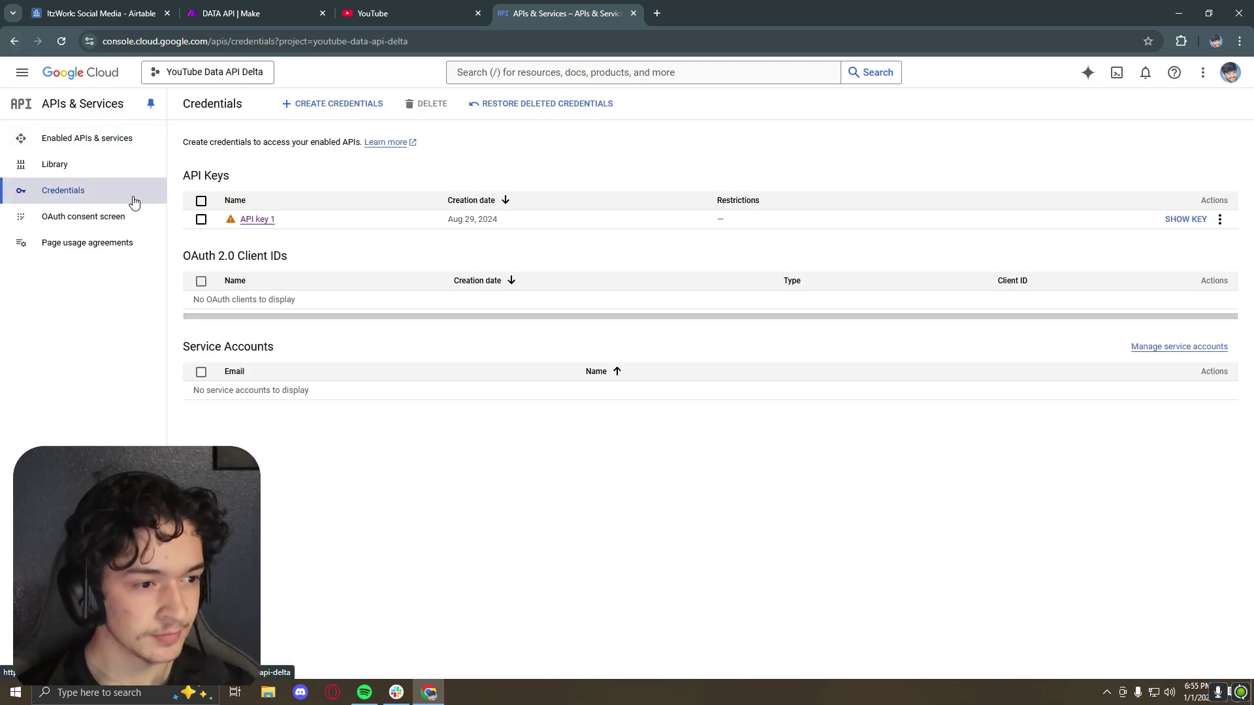
left_click(348, 104)
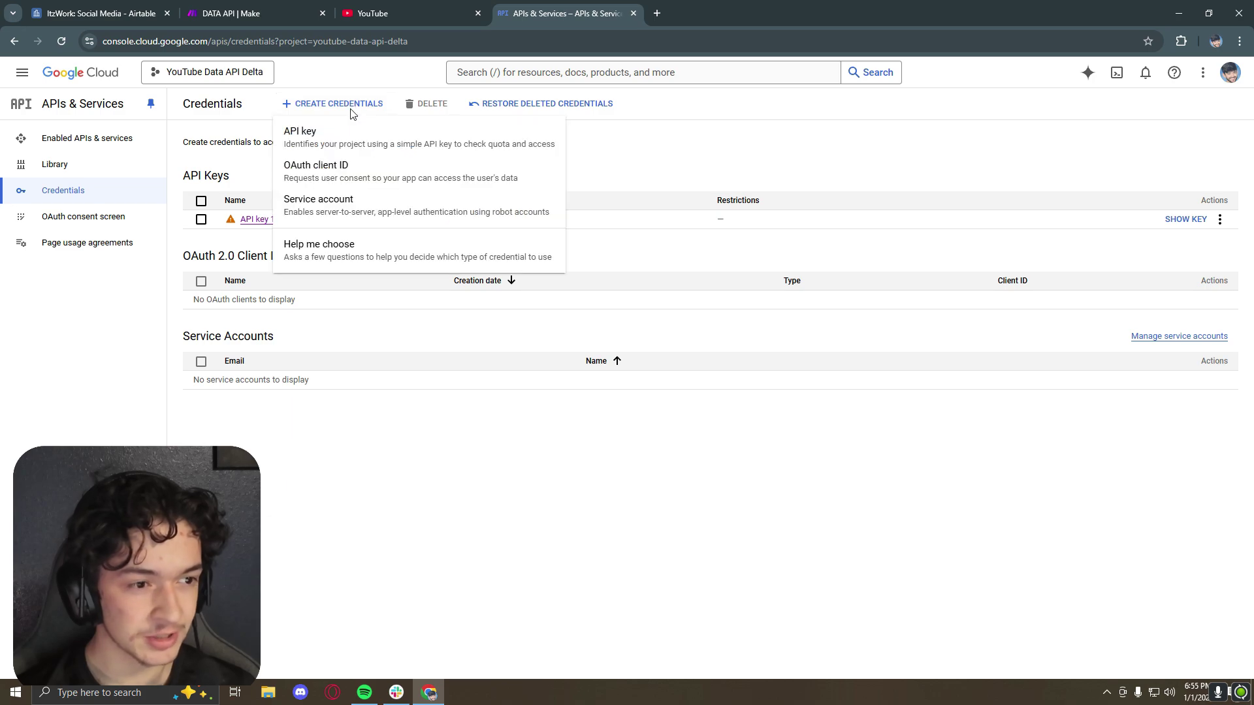
left_click(655, 148)
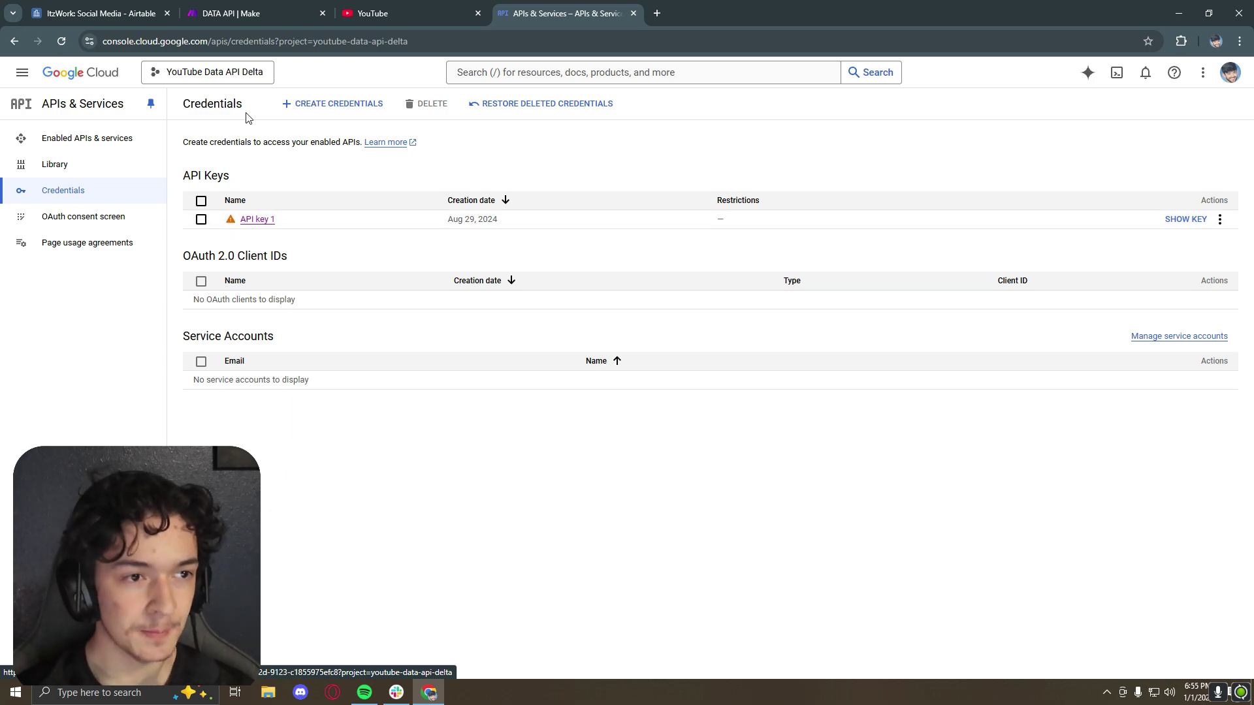
Step: Switch to Make and add a pair of quotes after key= in the HTTP module's URL
left_click(231, 13)
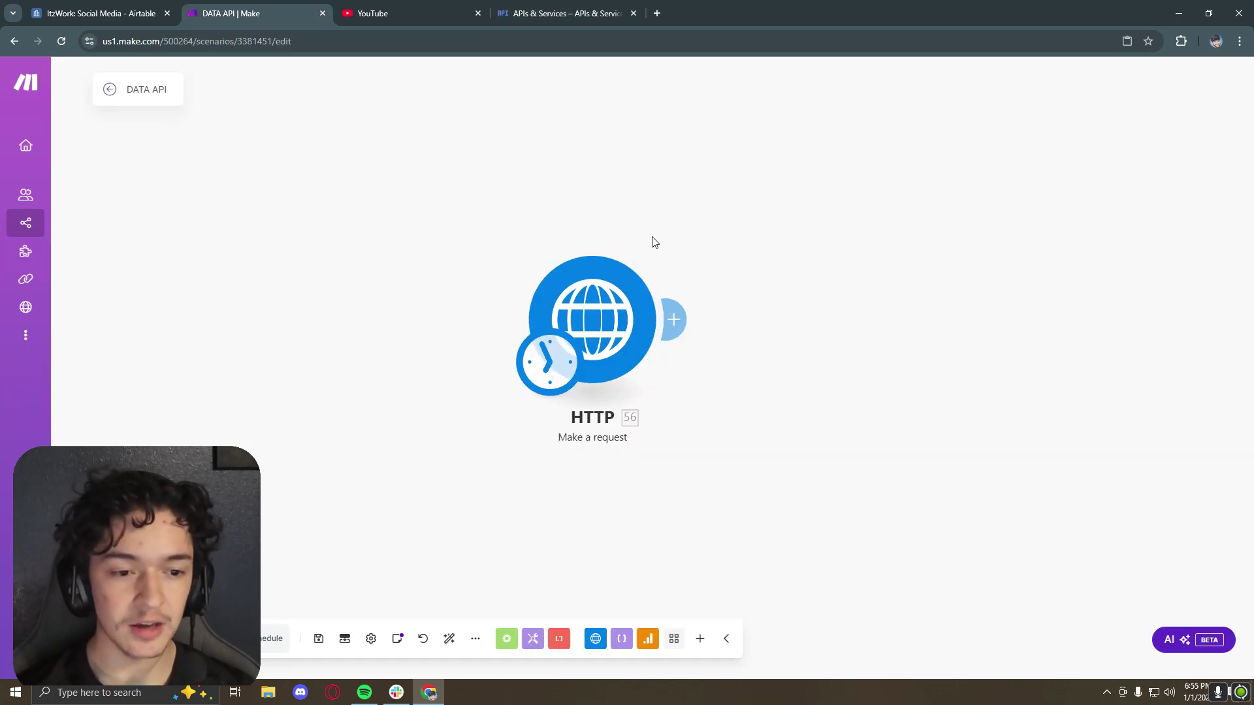
left_click(604, 297)
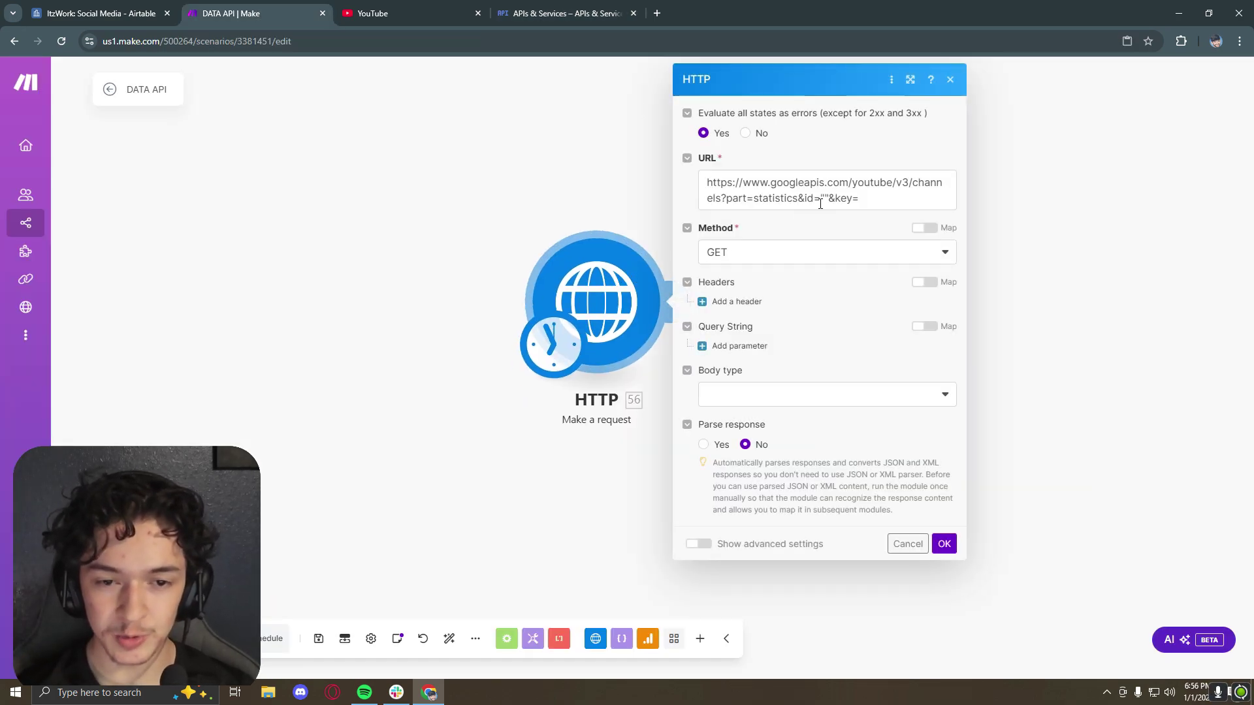
left_click(866, 198)
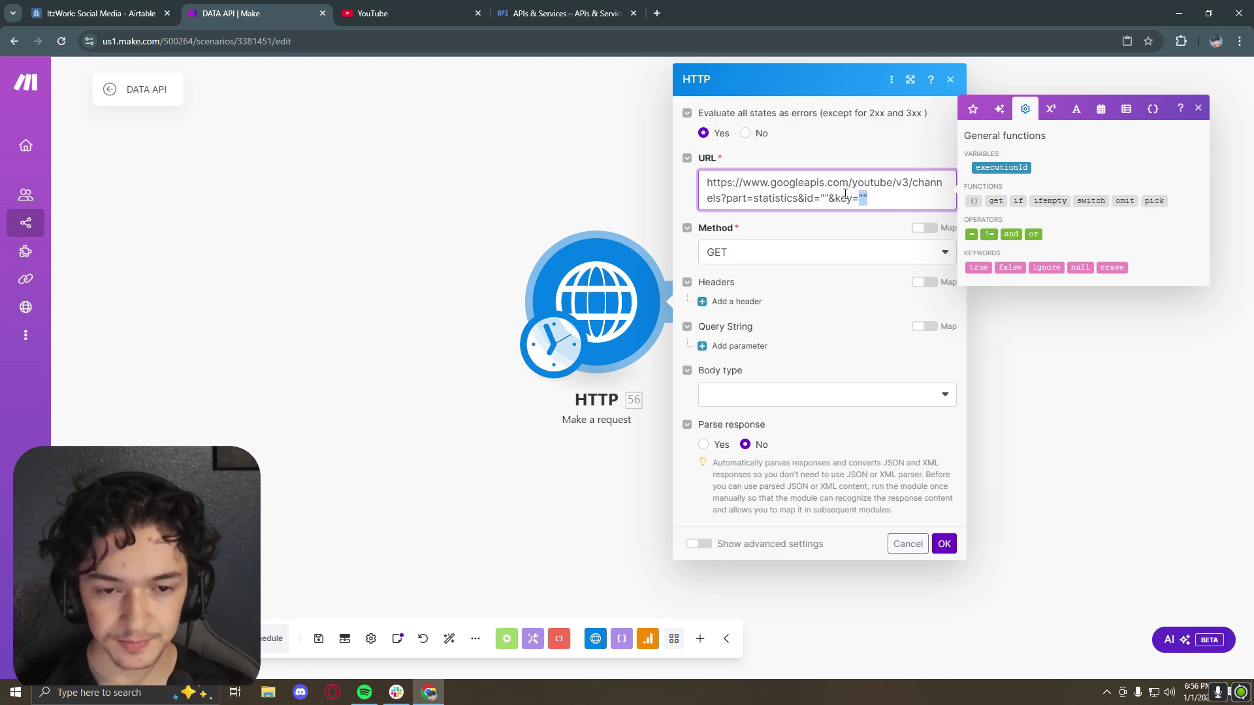
left_click(630, 512)
Step: Add a Parse JSON module after the HTTP module and close its settings without a JSON string
left_click(699, 640)
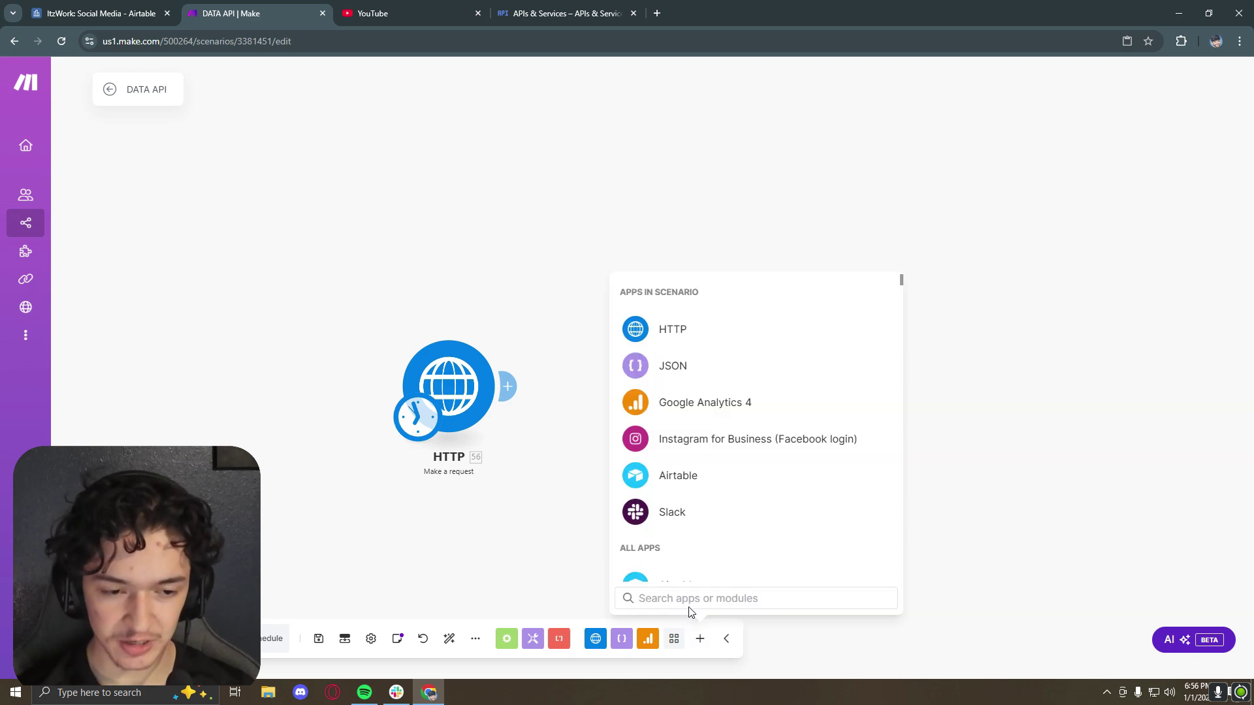
left_click(667, 370)
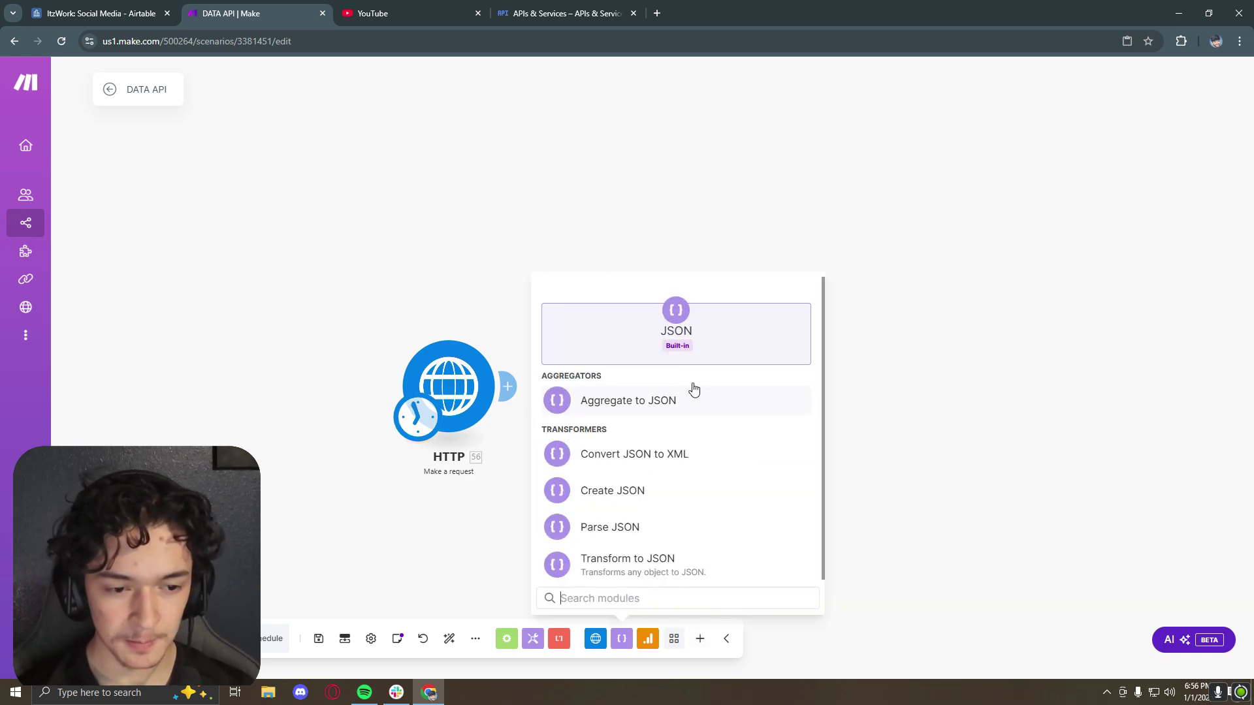
left_click(623, 530)
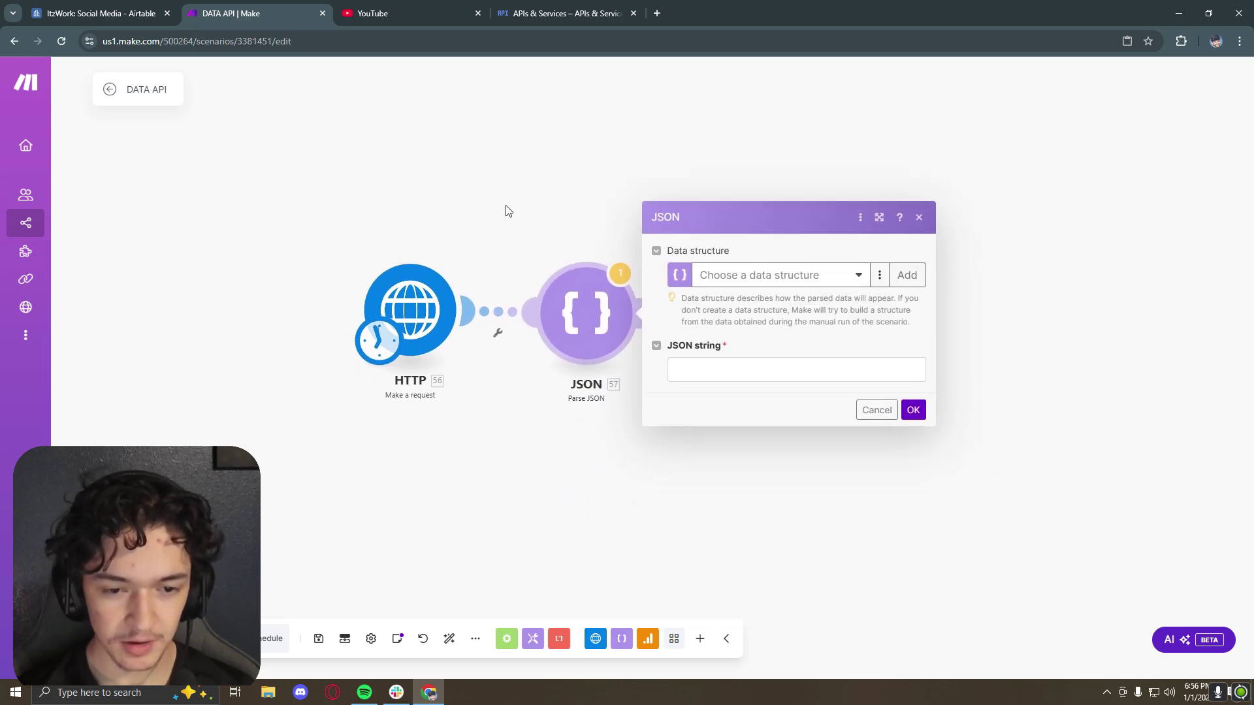
left_click(733, 368)
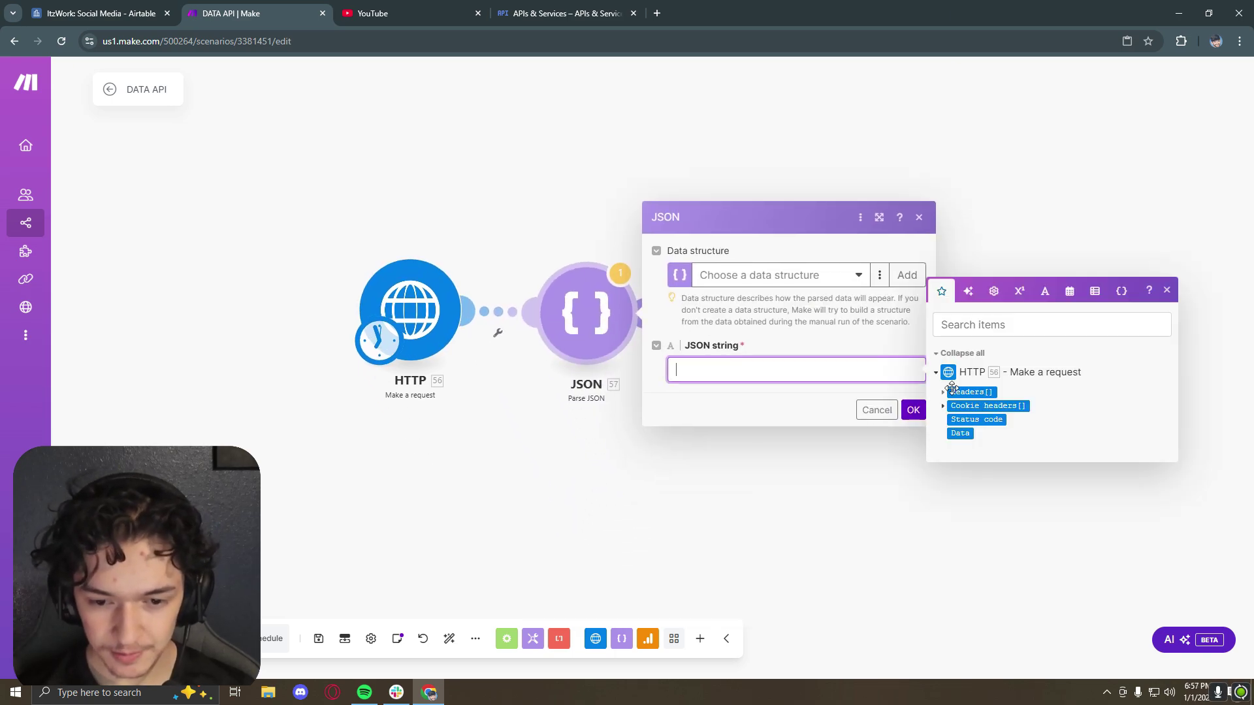
left_click(901, 410)
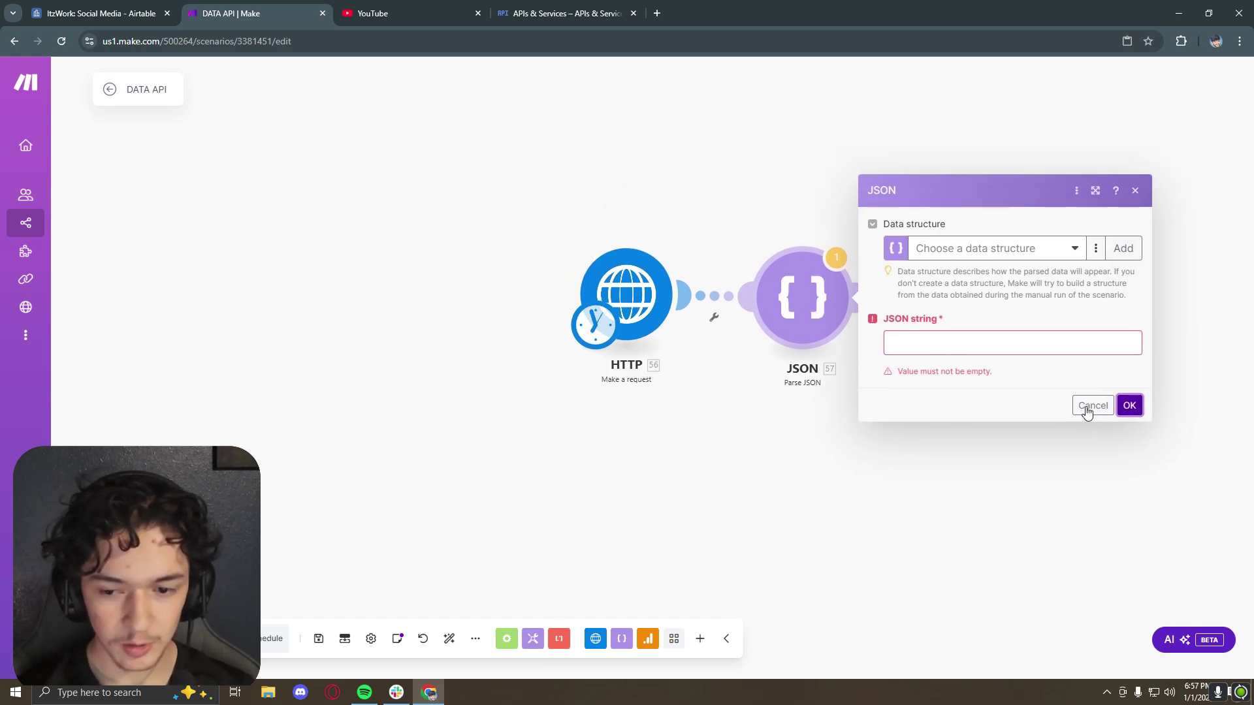
left_click(1088, 406)
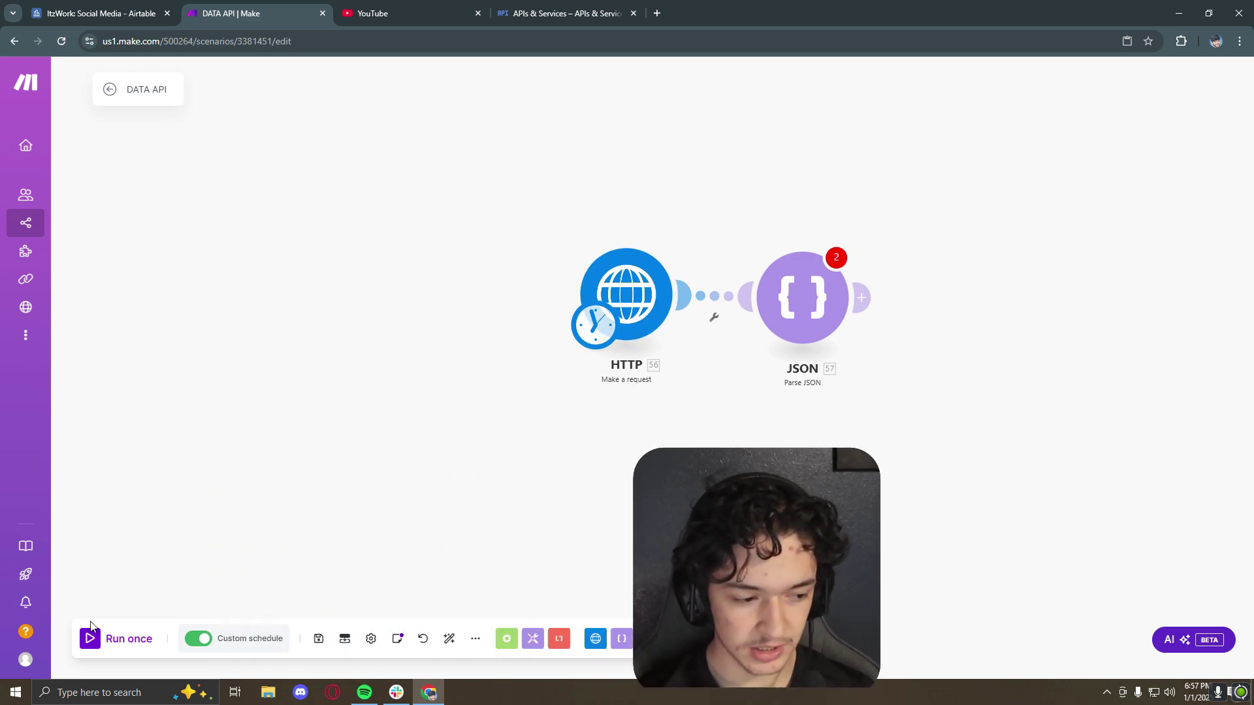
Step: Try to run the whole scenario, and run only the HTTP module instead
left_click(91, 640)
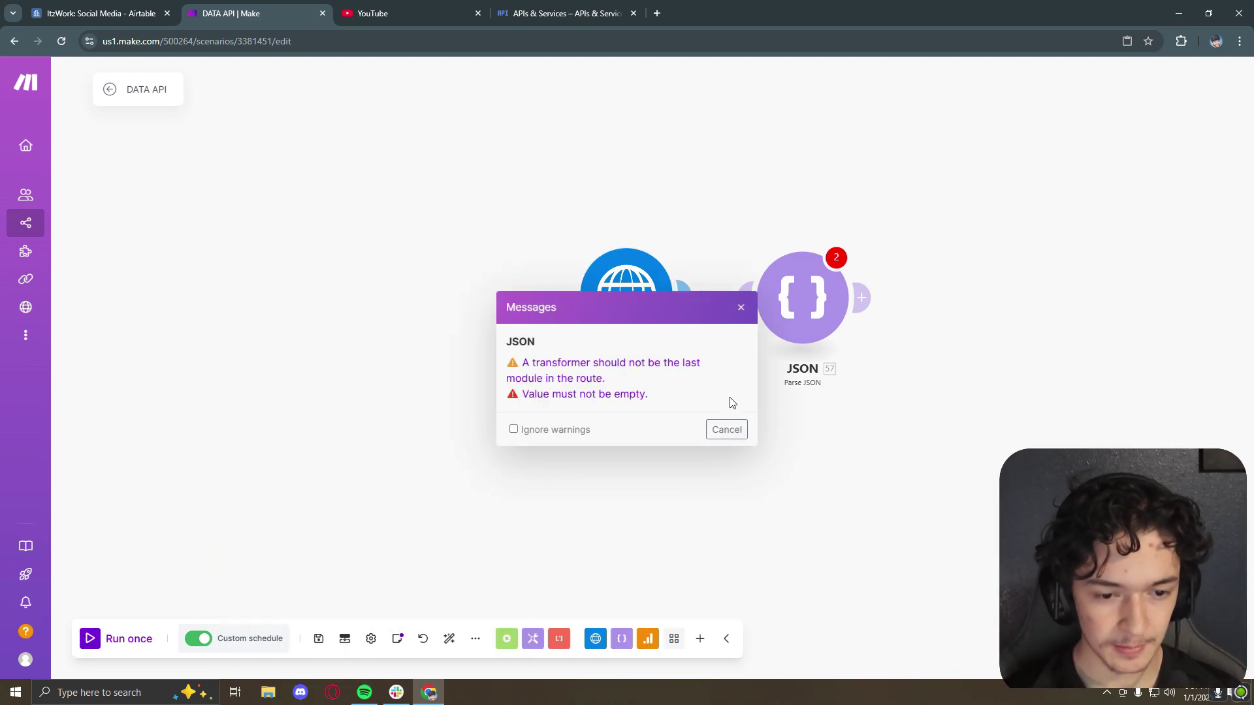
left_click(726, 430)
left_click(730, 300)
left_click(751, 331)
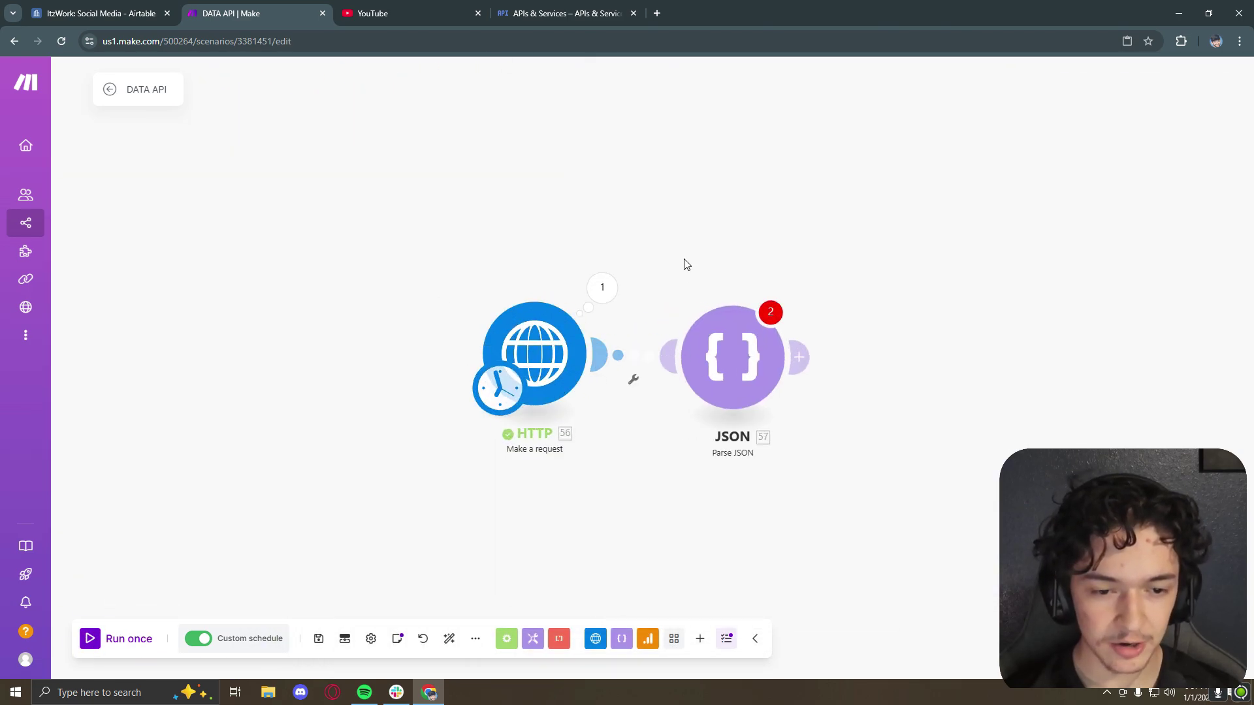
Step: Map the HTTP module's Data output into the JSON string of the Parse JSON module
left_click(701, 346)
left_click(767, 399)
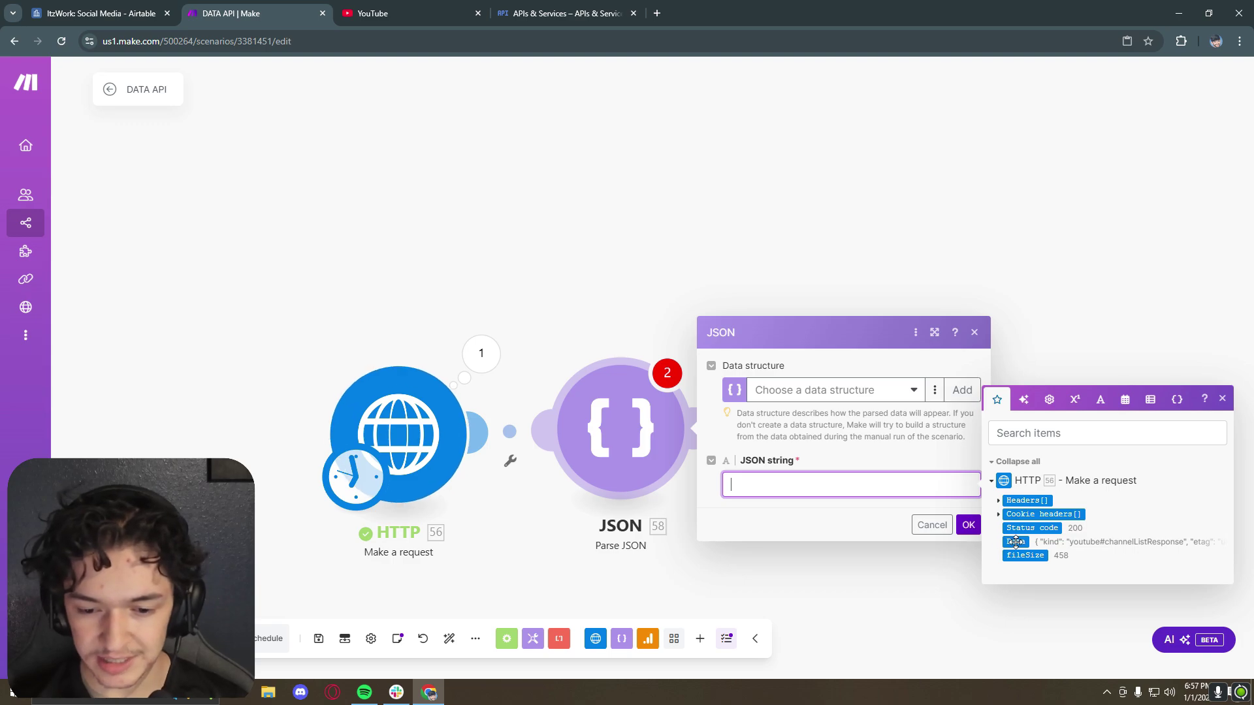
left_click_drag(1016, 541, 777, 490)
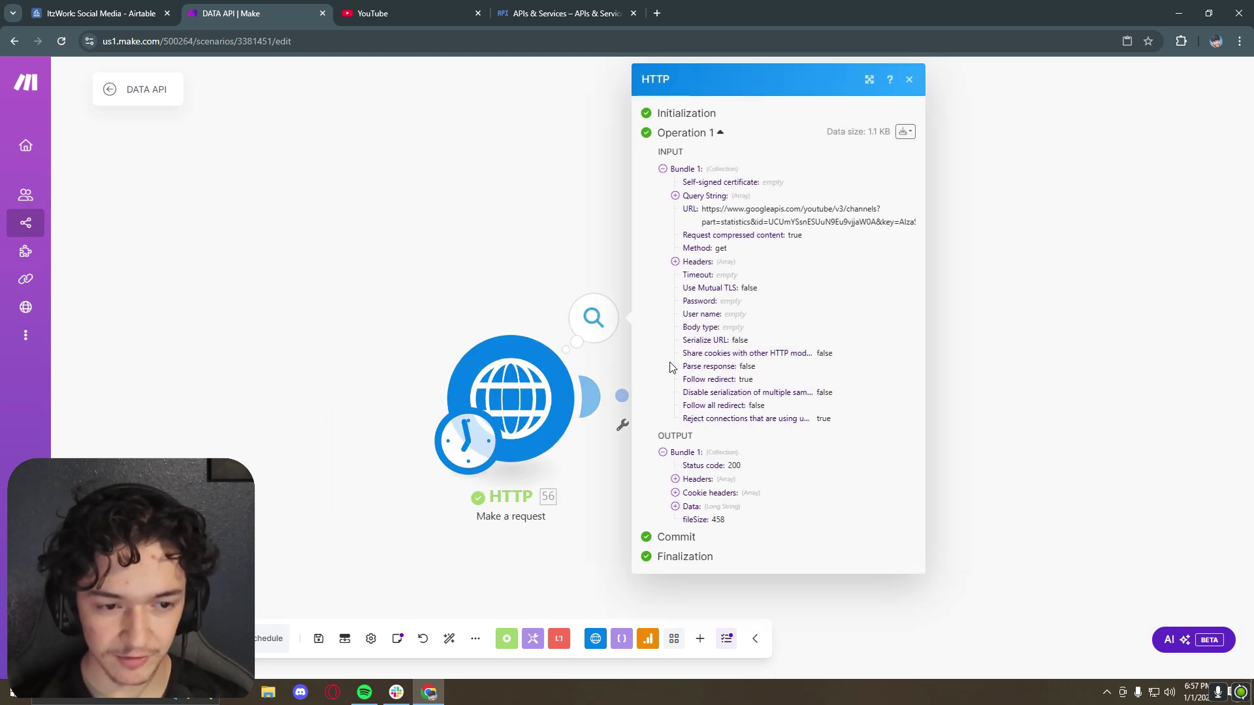
Step: Expand Data in the HTTP module's output bundle and copy the complete JSON response
left_click(676, 507)
scroll(680, 370, "down", 3)
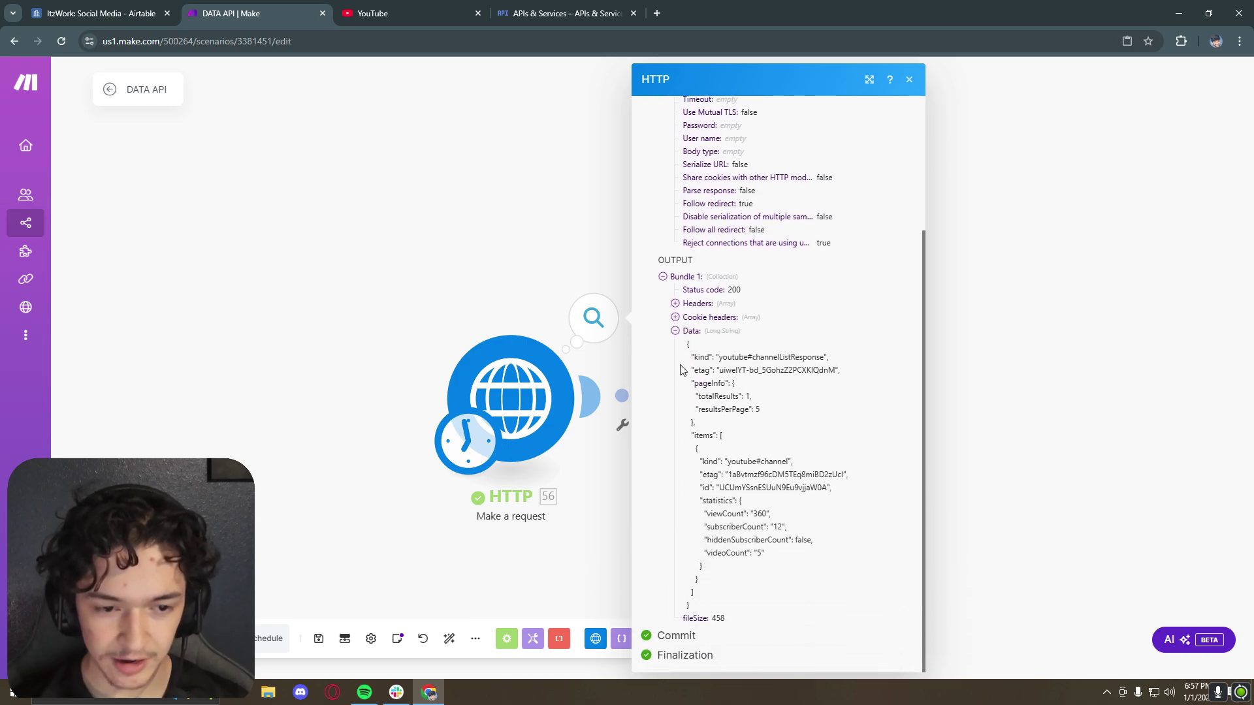
left_click_drag(697, 352, 831, 611)
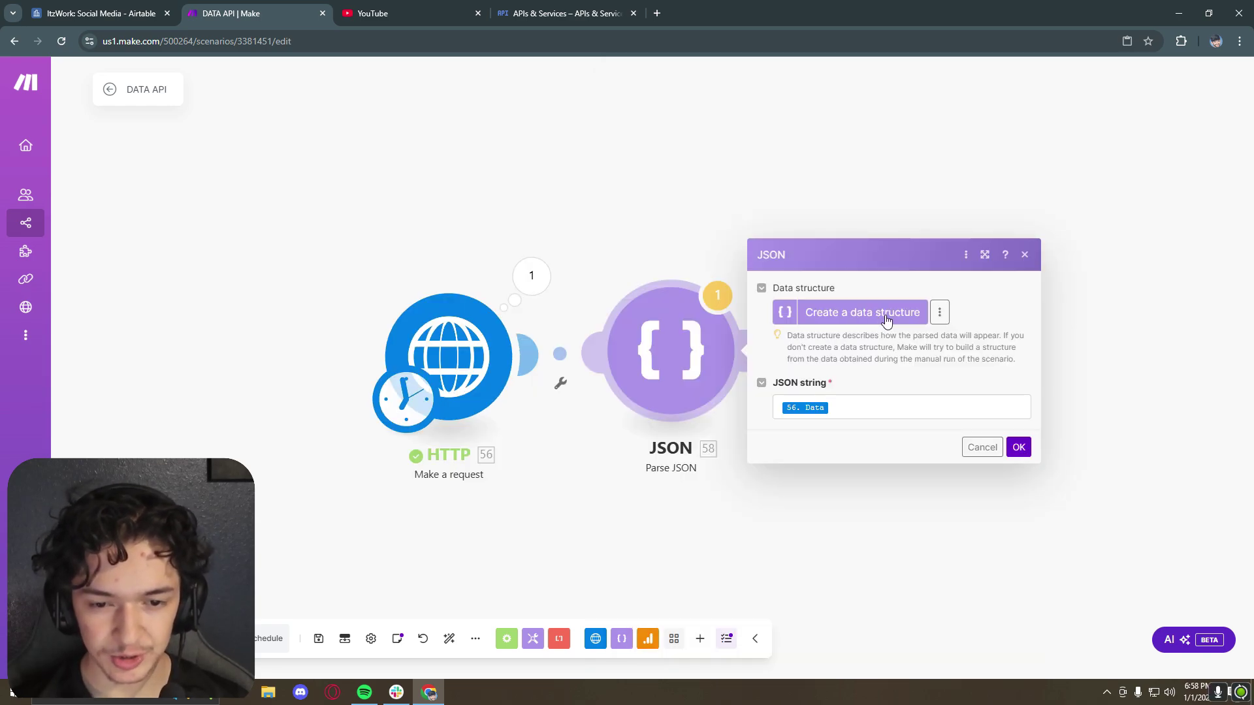
Step: Start a new data structure for the Parse JSON module and name it Youtube API
left_click(886, 320)
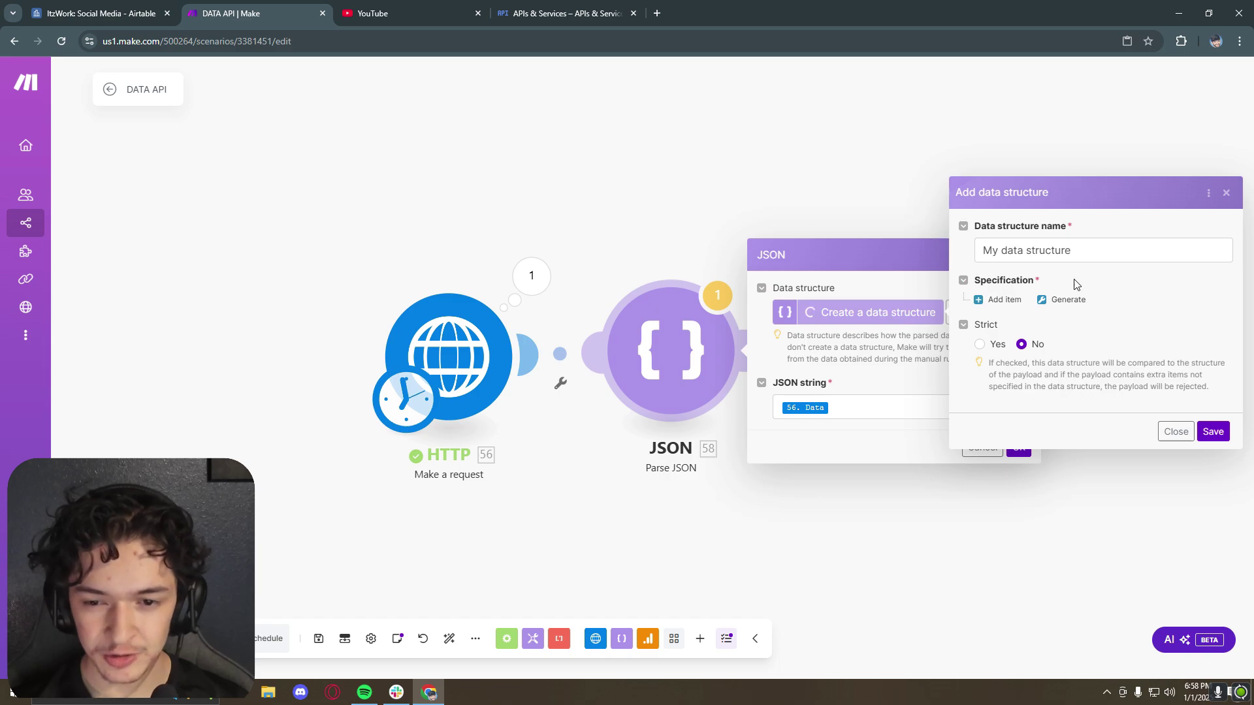
triple_click(1111, 252)
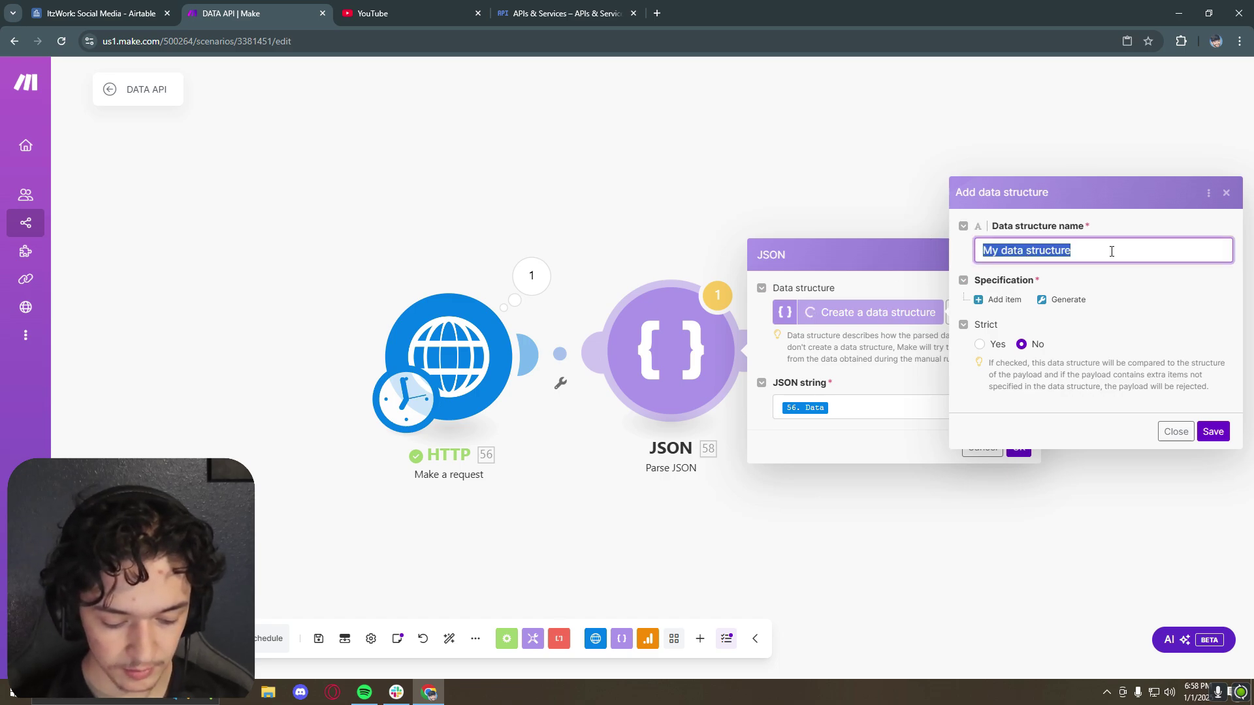
type("You")
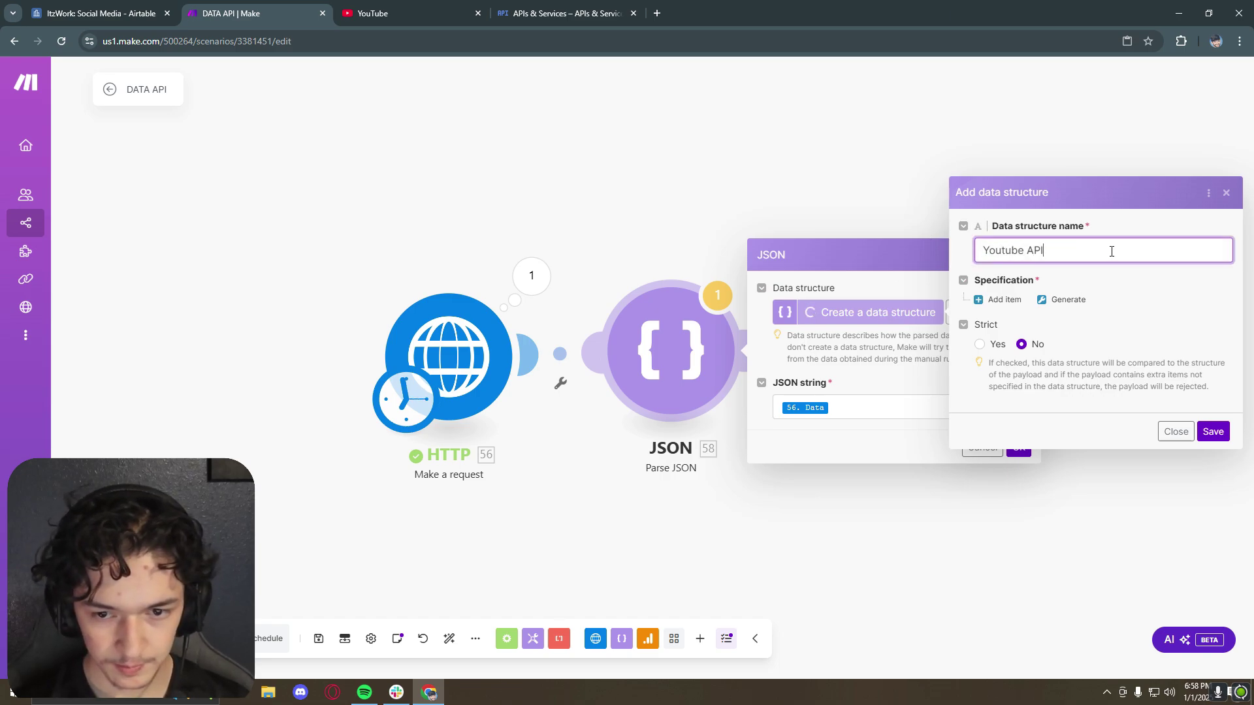
type("tube API")
Step: Generate the data structure's specification from the copied JSON sample, and save the structure and the Parse JSON module
left_click(1065, 299)
left_click(868, 313)
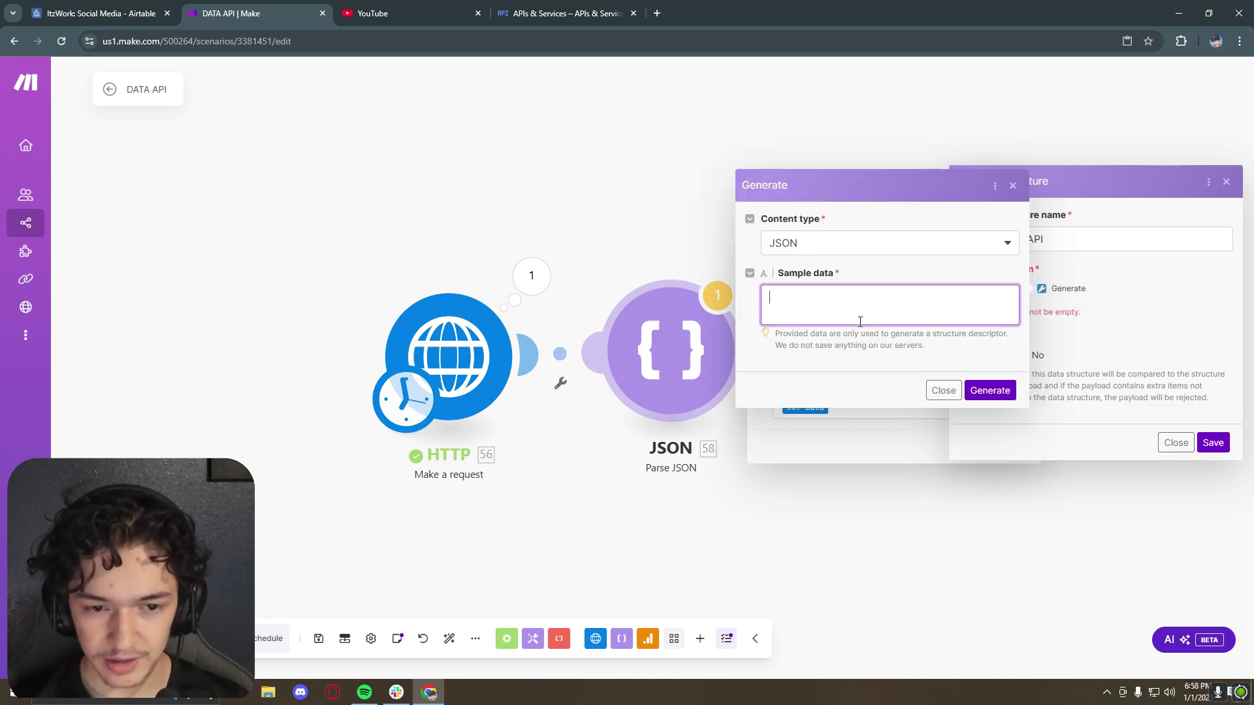
key("ctrl+v")
left_click(990, 391)
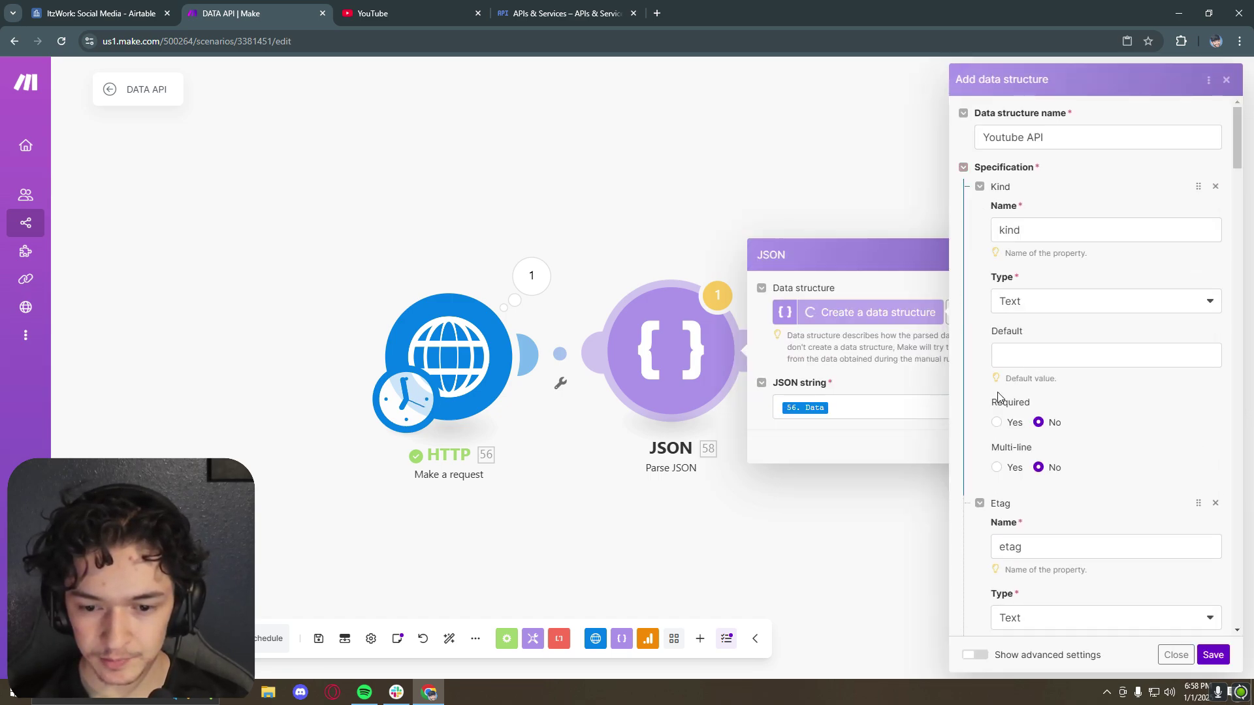
left_click(1213, 655)
left_click(1019, 446)
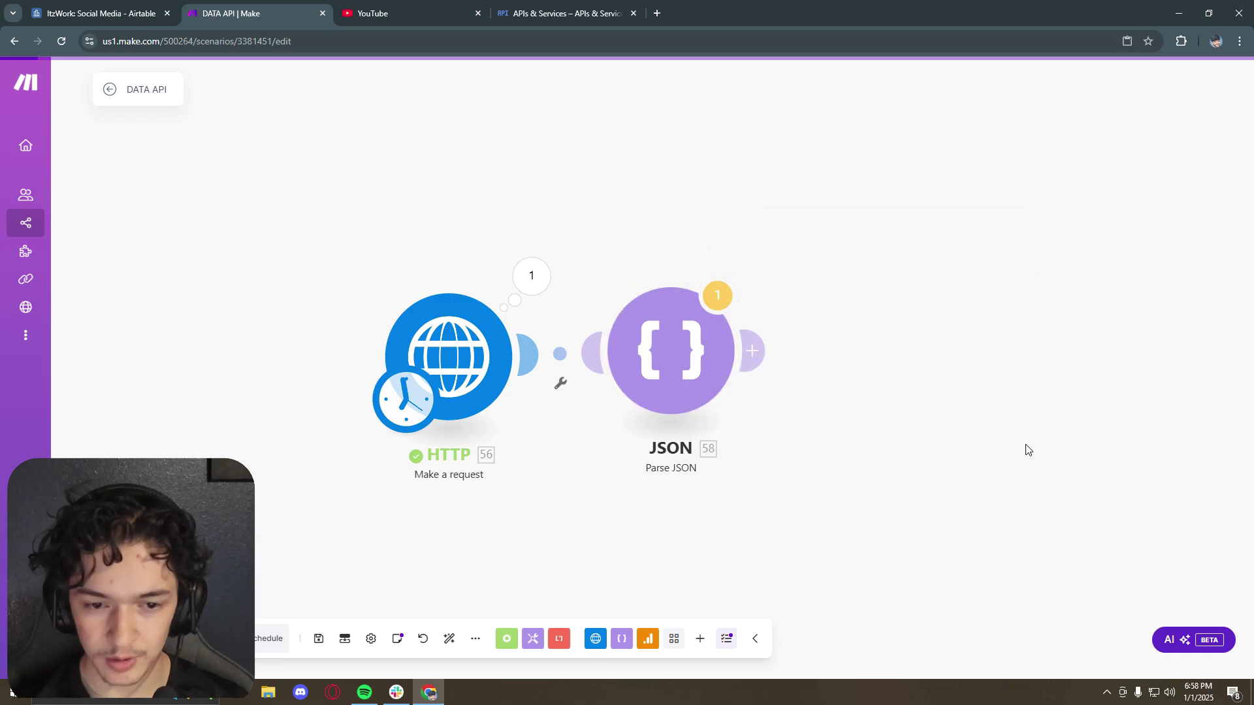
Step: Run the scenario once and examine the Items array in the Parse JSON module's output
scroll(847, 260, "up", 1)
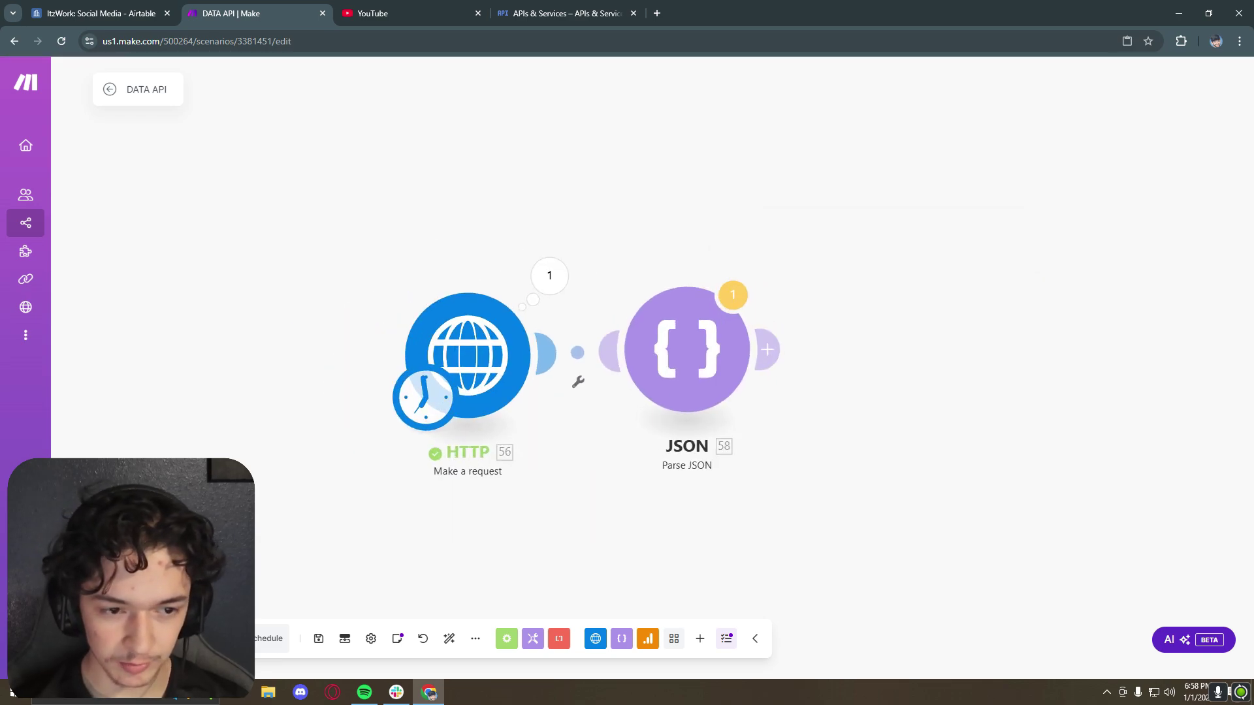
left_click(139, 638)
left_click(716, 422)
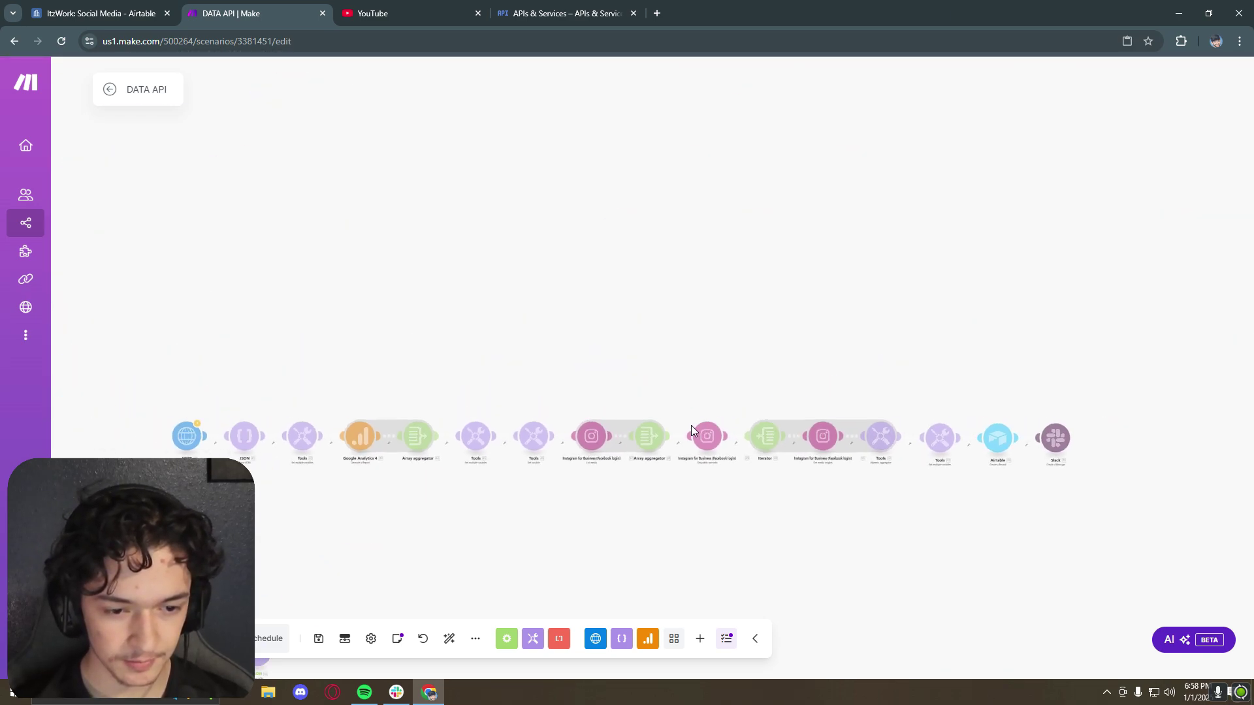
left_click(702, 366)
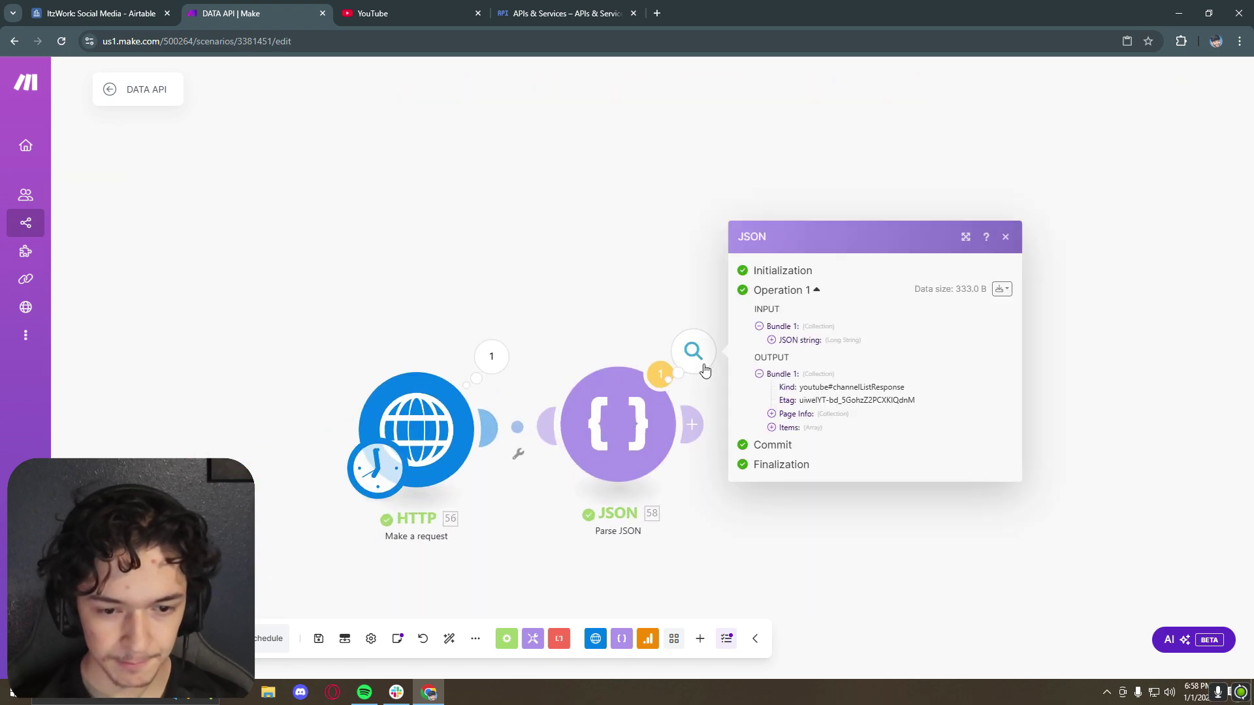
left_click(772, 428)
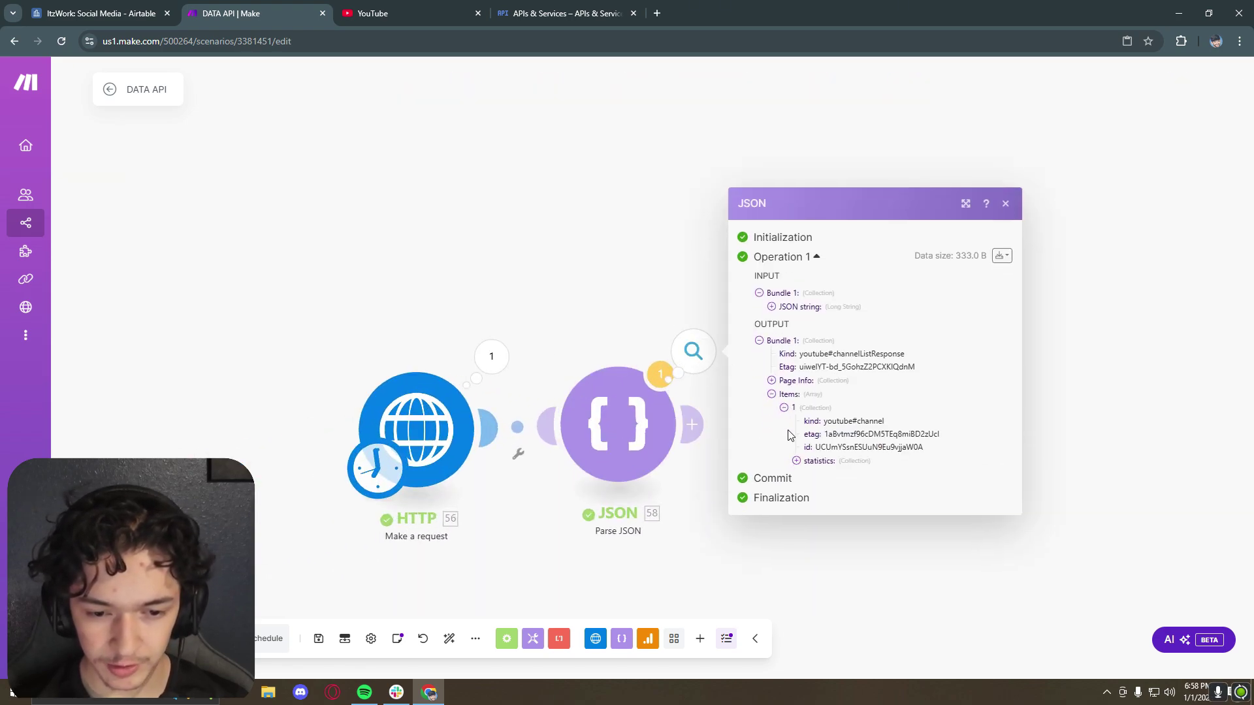
Step: Expand the statistics collection in the Parse JSON output, examine the channel's figures, and close the output
left_click(797, 462)
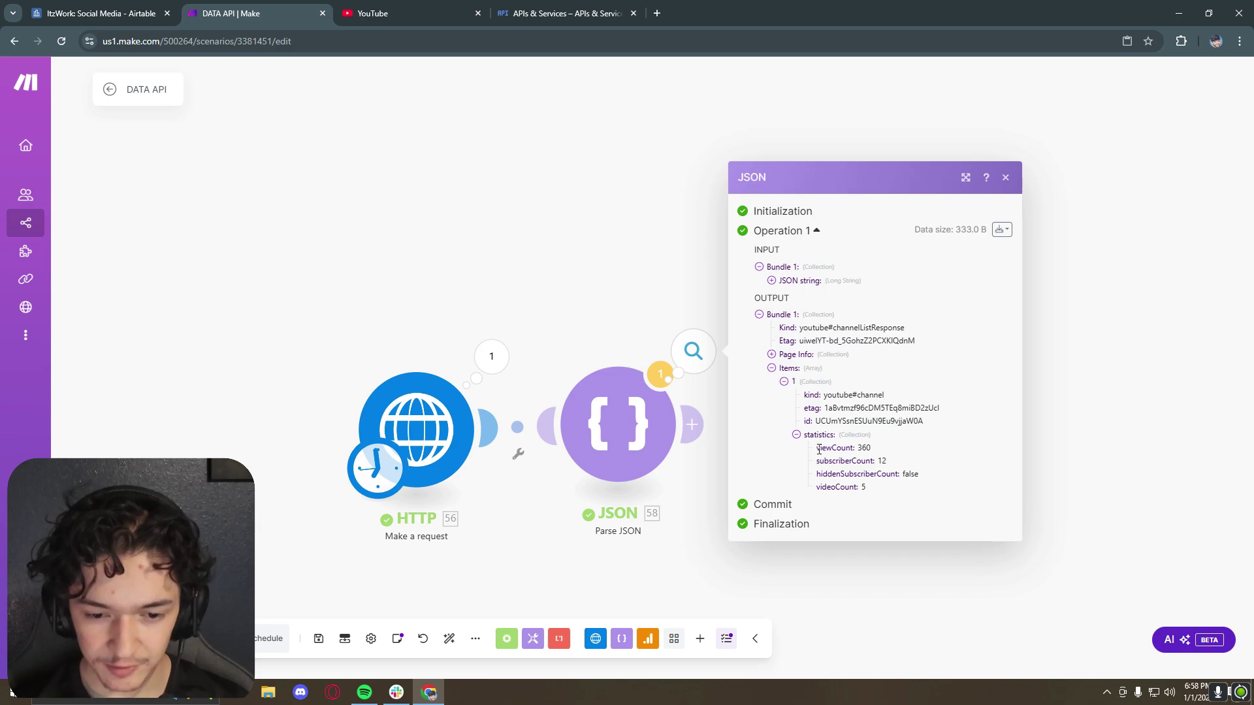
left_click_drag(820, 449, 889, 498)
left_click(913, 498)
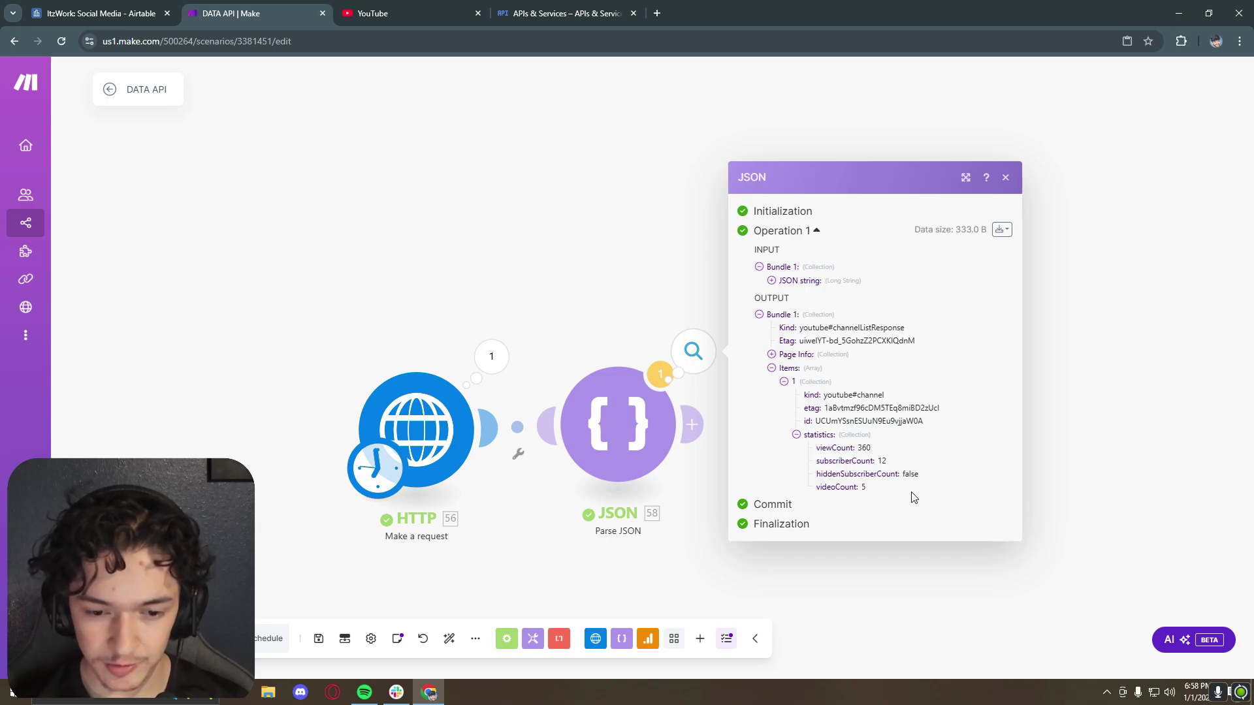
left_click(1006, 177)
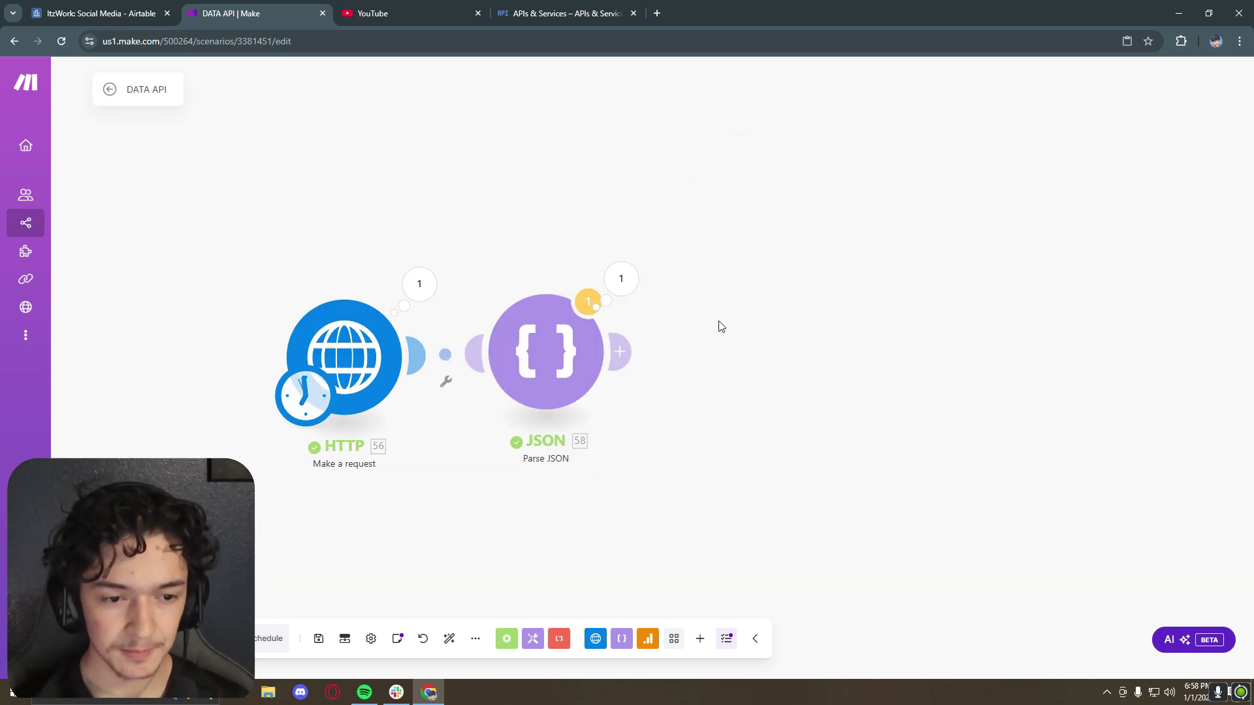
Step: Add a Google Analytics 4 Generate a Report module after the Parse JSON module
scroll(721, 327, "down", 2)
left_click(700, 638)
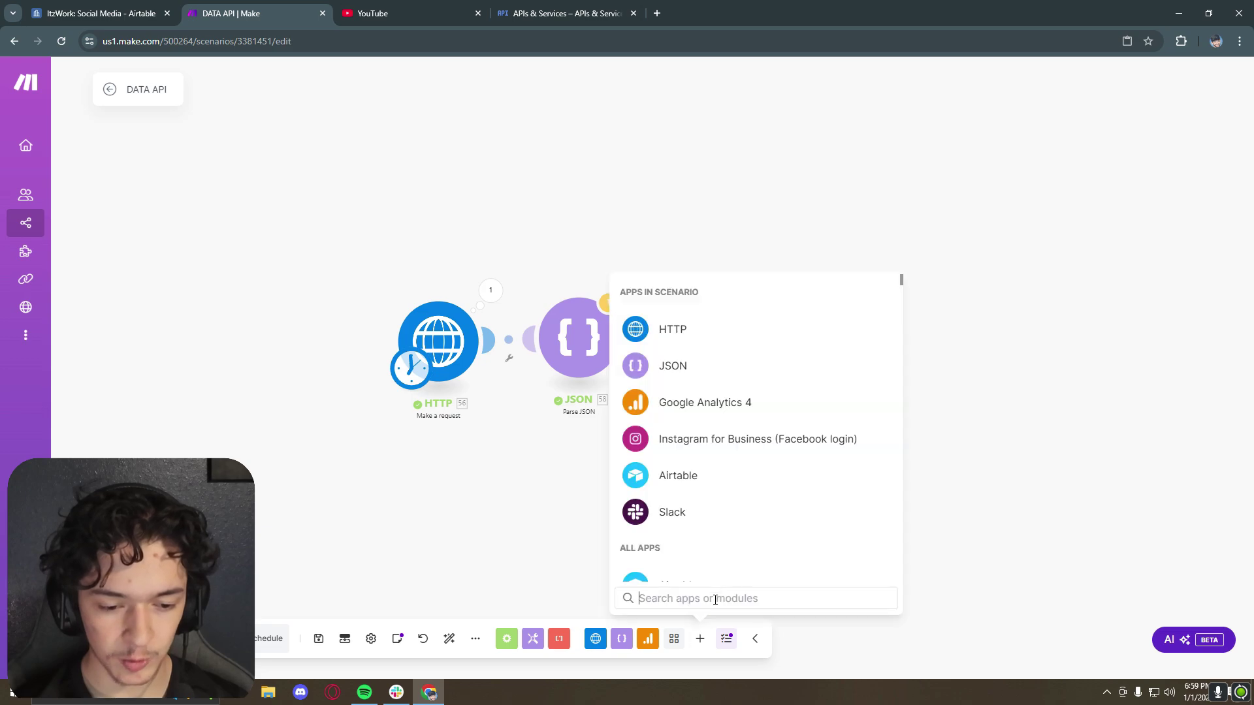
scroll(723, 405, "down", 2)
scroll(790, 540, "up", 2)
left_click(710, 408)
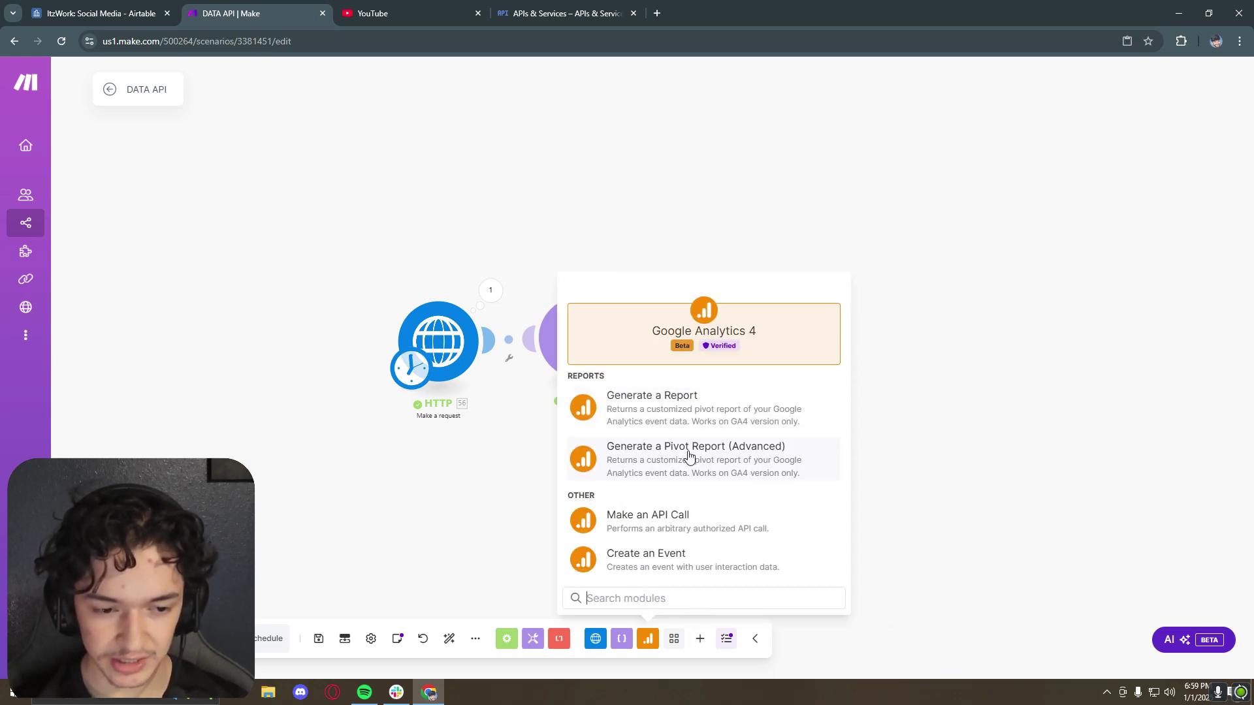
left_click(699, 420)
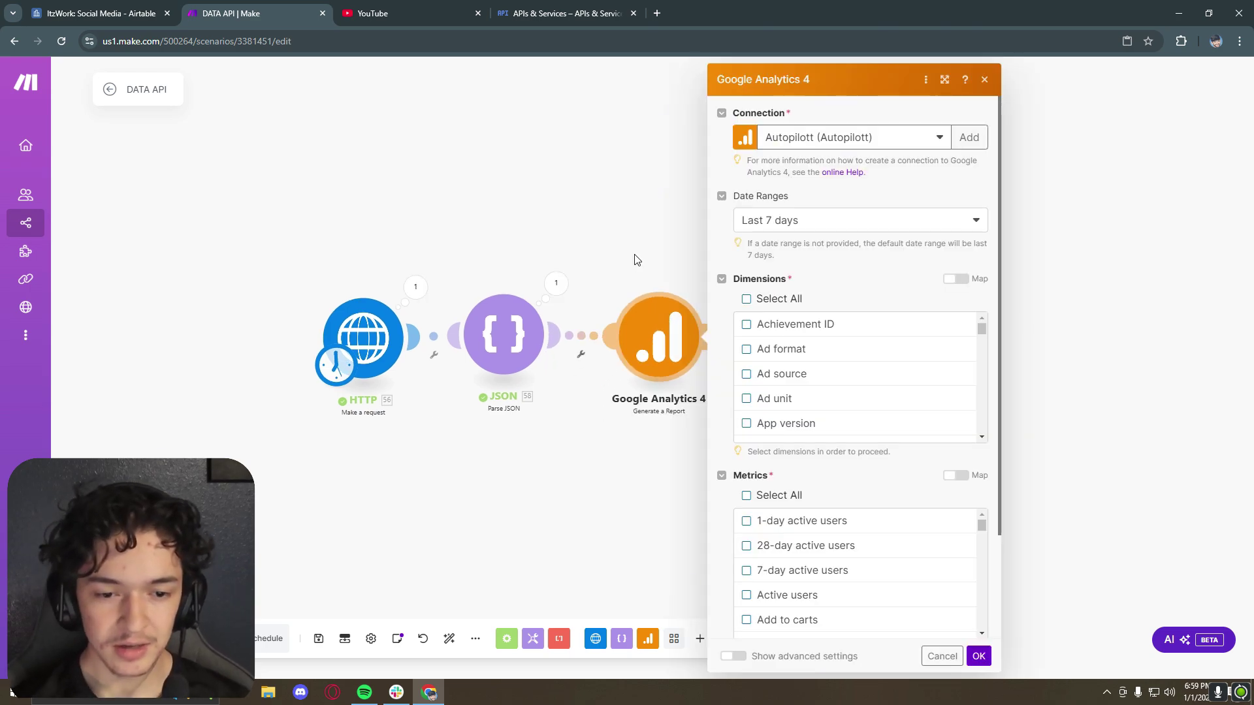
Step: Select the Date dimension and the Active users metric for the Google Analytics 4 report, and save the module
left_click_drag(982, 329, 982, 337)
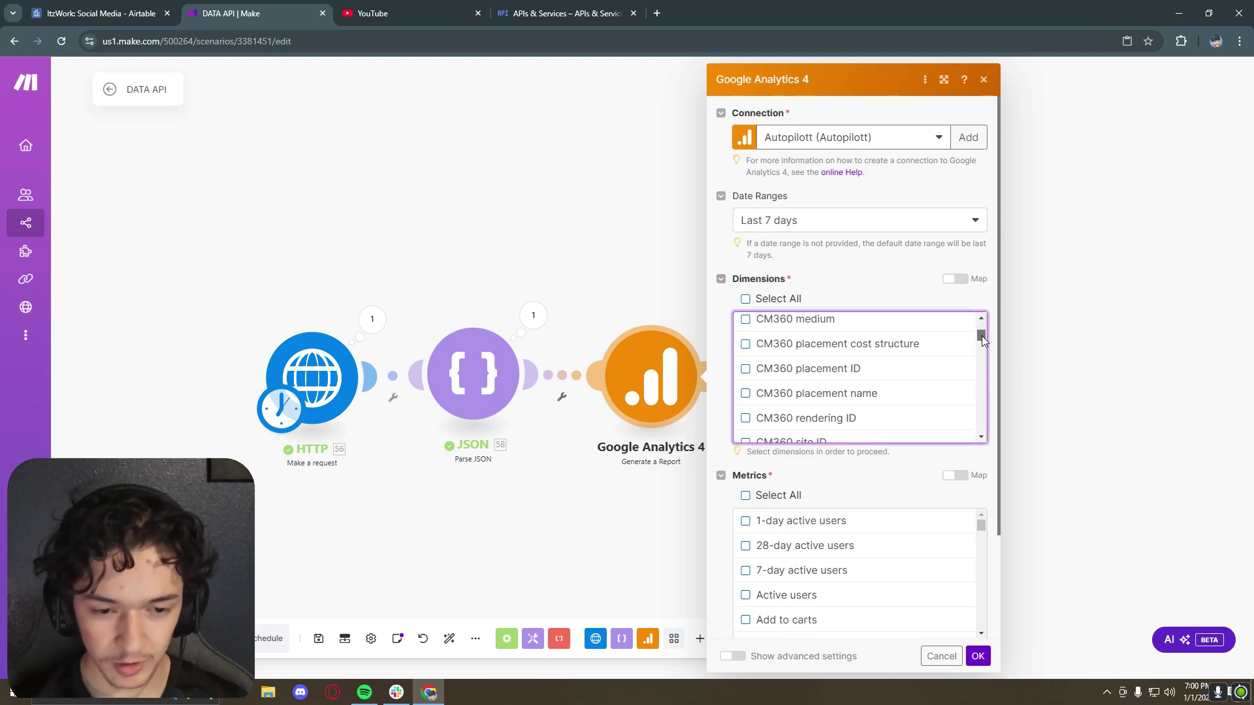
scroll(982, 336, "down", 10)
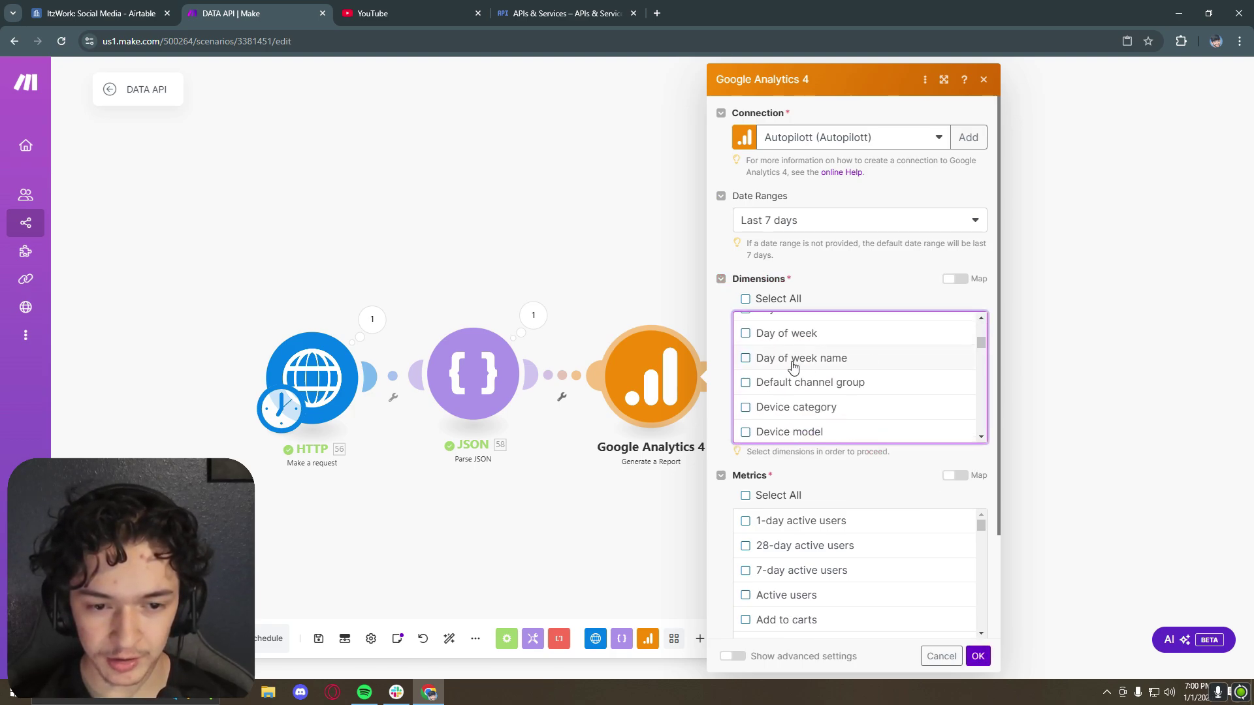
scroll(794, 366, "down", 10)
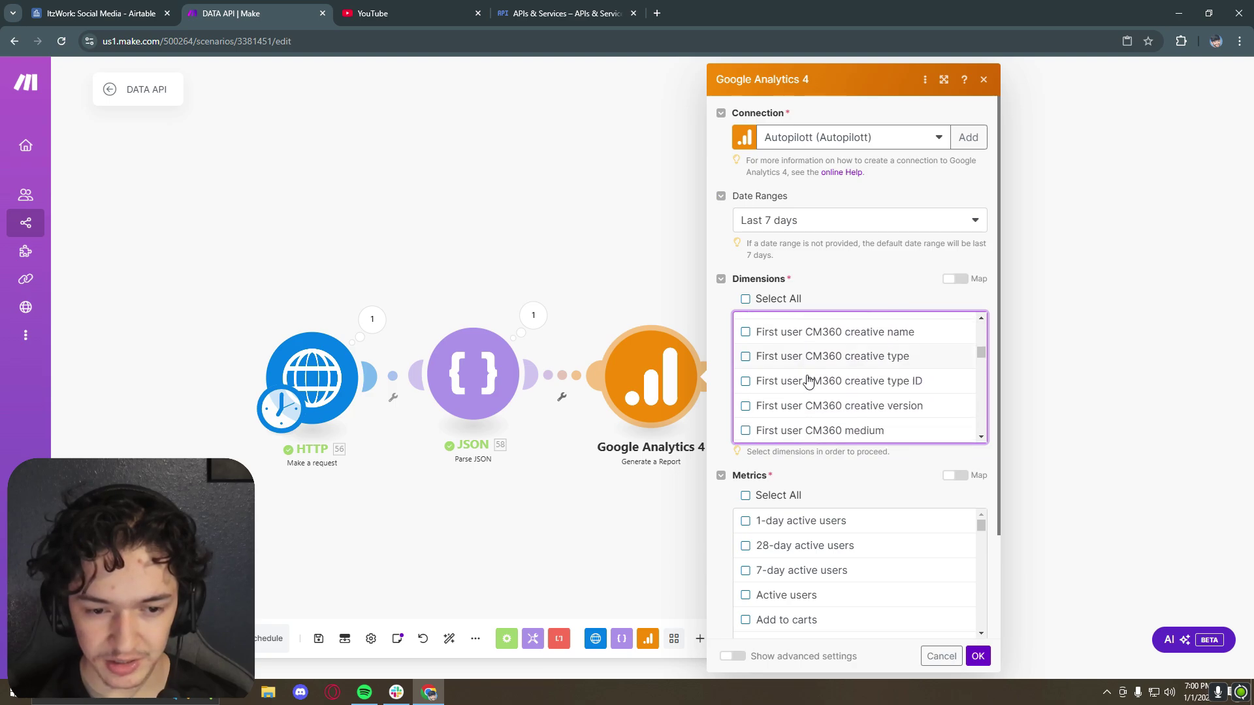
scroll(809, 381, "up", 10)
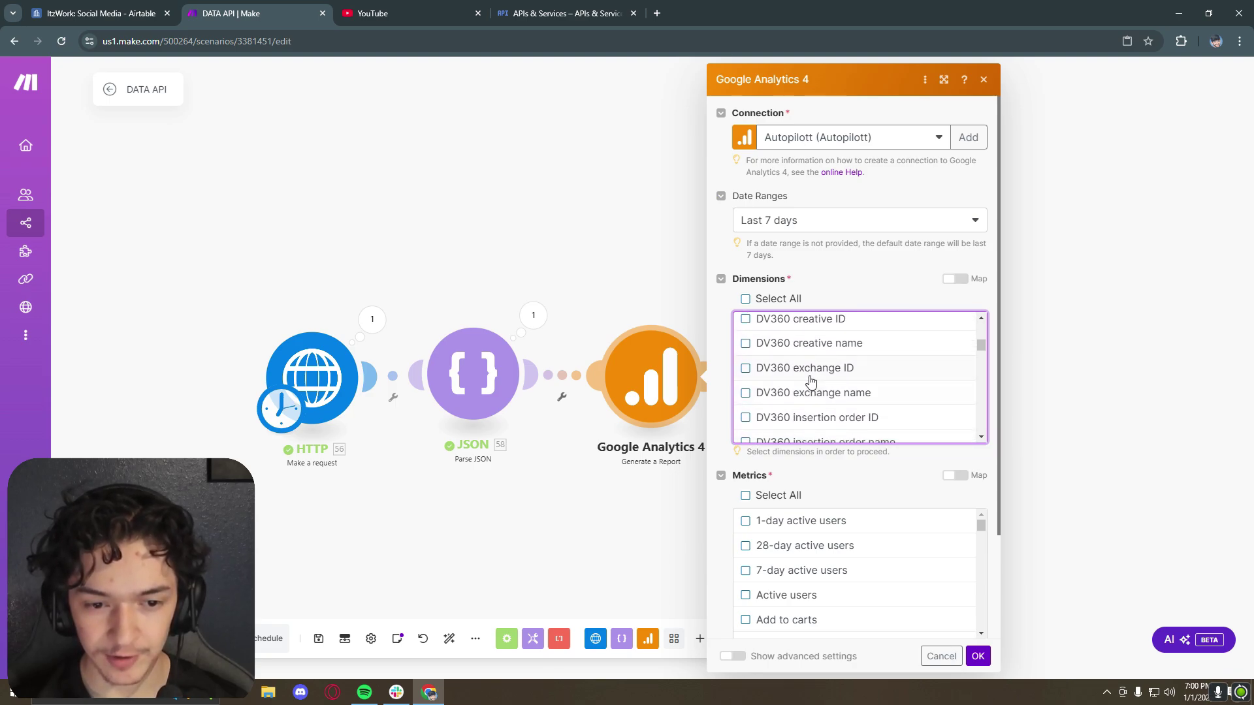
scroll(810, 381, "up", 8)
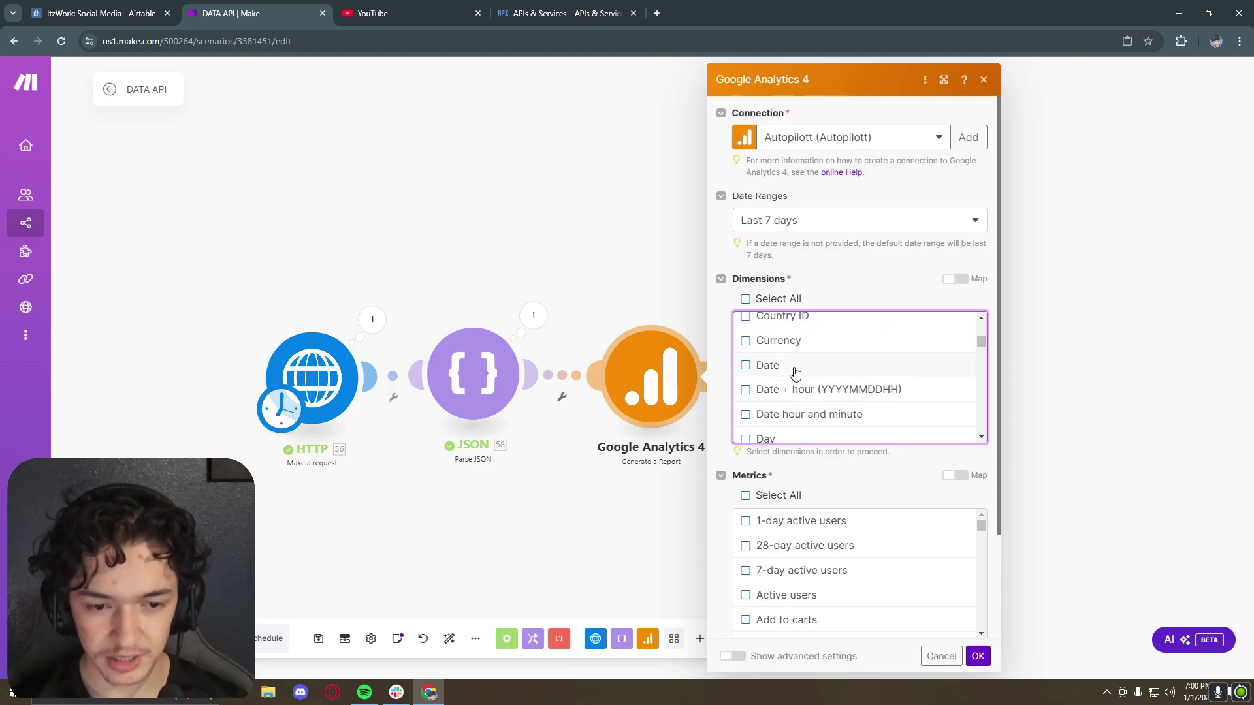
left_click(795, 370)
scroll(744, 533, "down", 1)
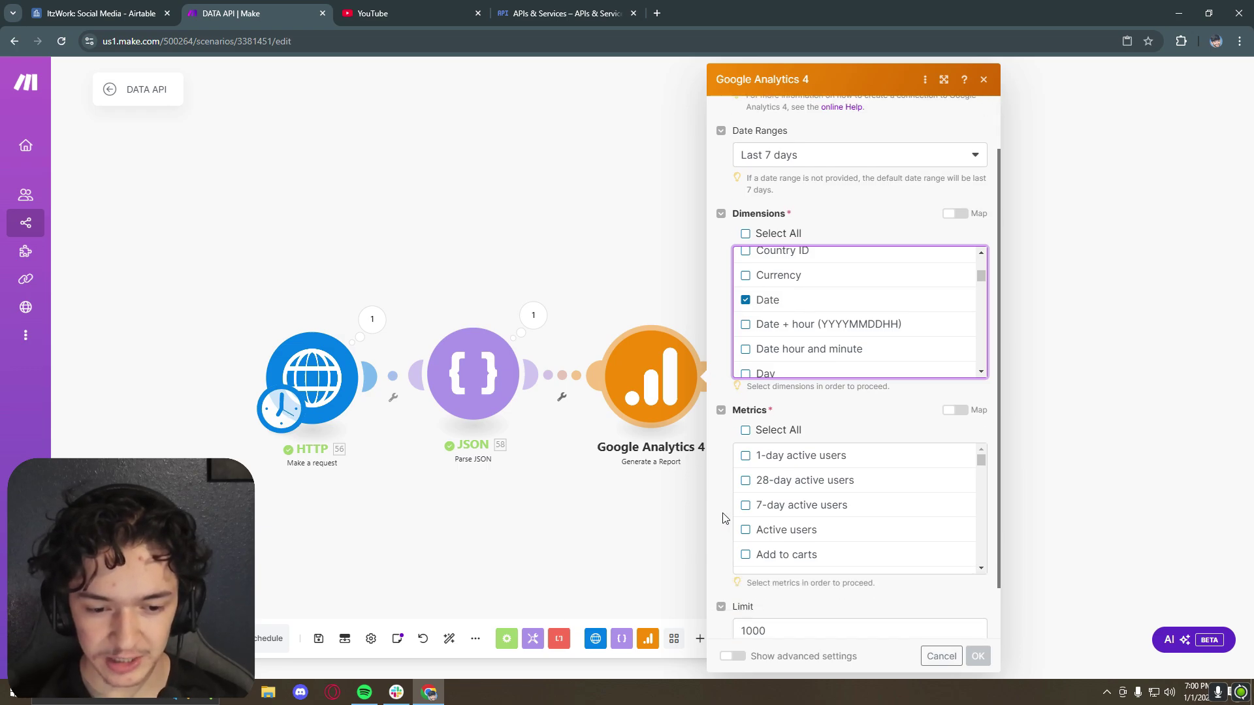
left_click(748, 537)
scroll(736, 543, "down", 1)
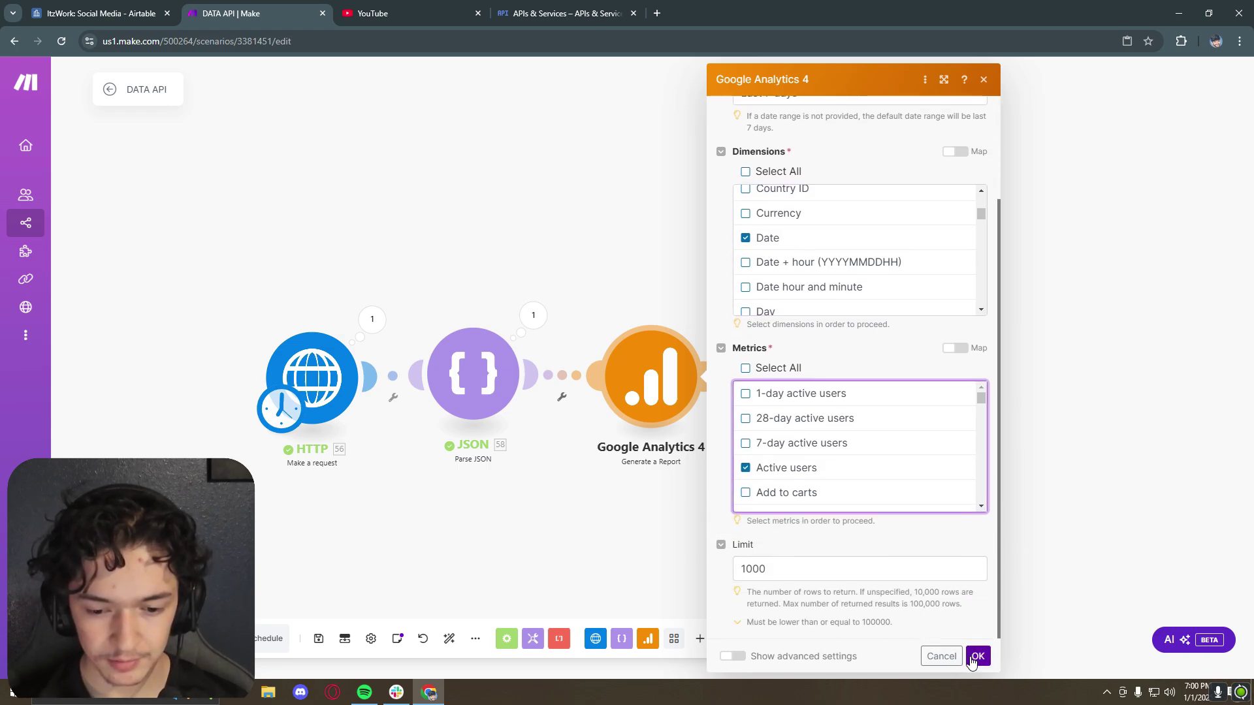
left_click(978, 658)
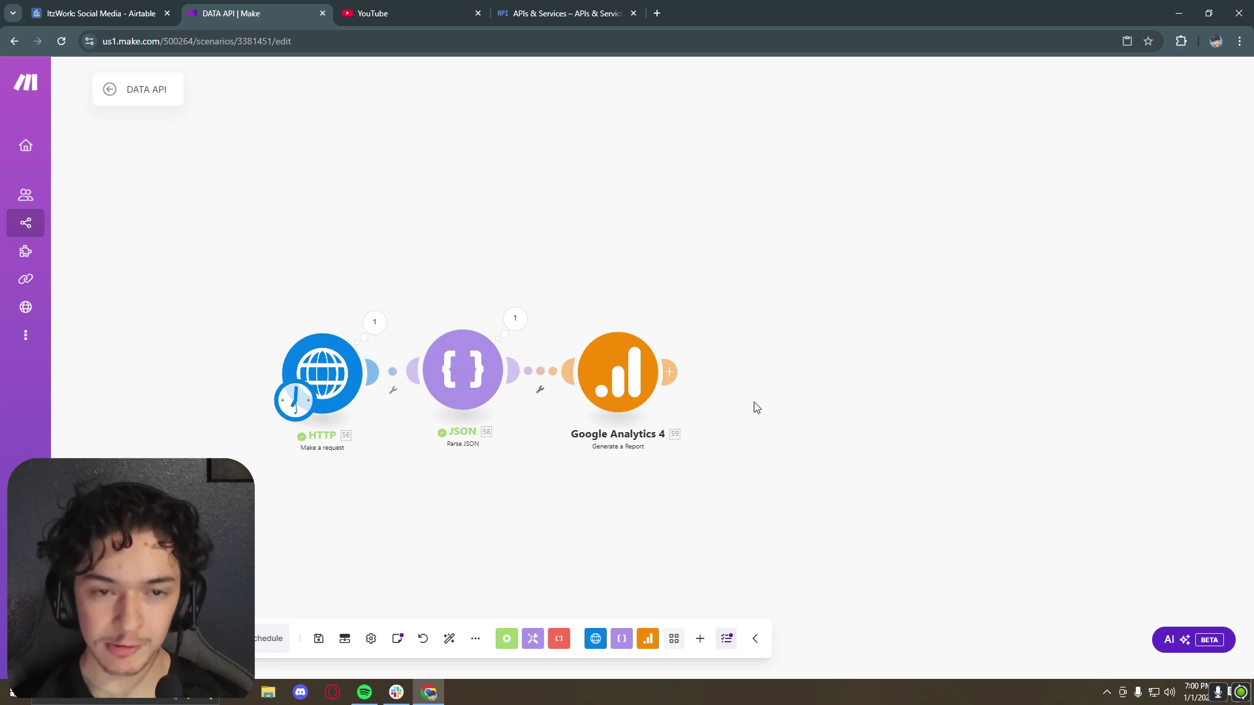
Step: Add an Array aggregator after the Google Analytics 4 module, set Google Analytics 4 - Generate a Report as its source module, and save it
left_click(509, 640)
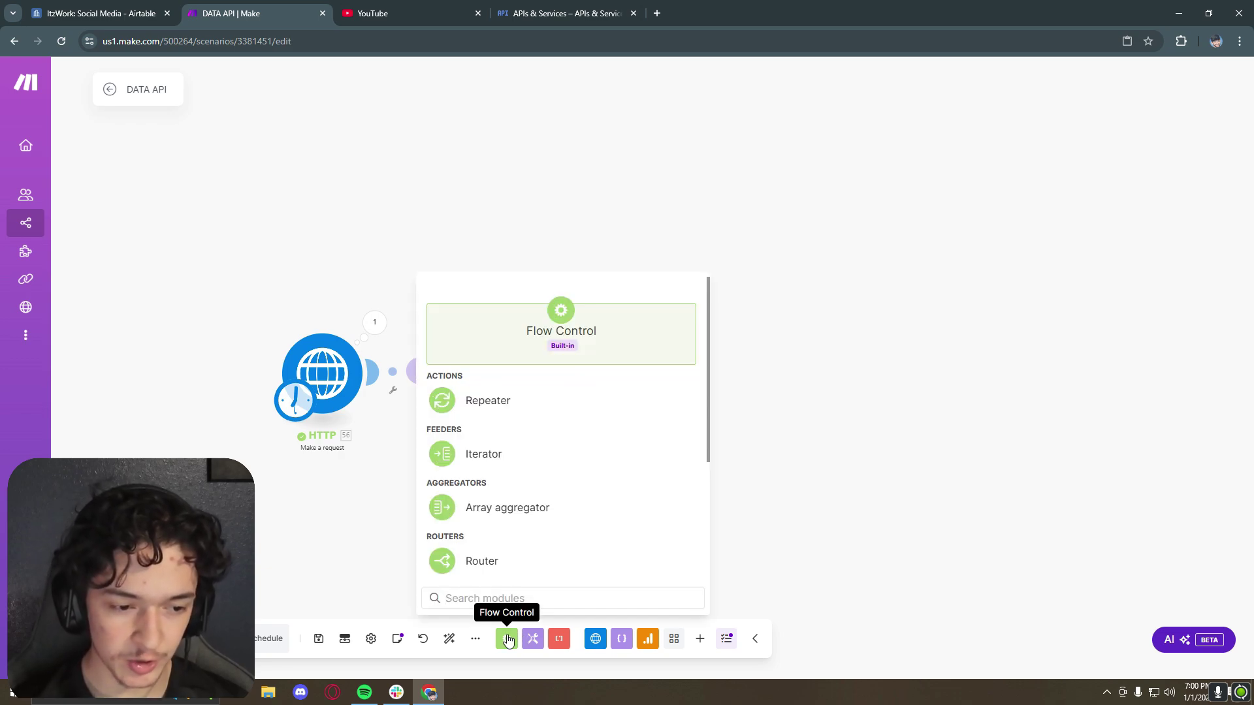
left_click(508, 508)
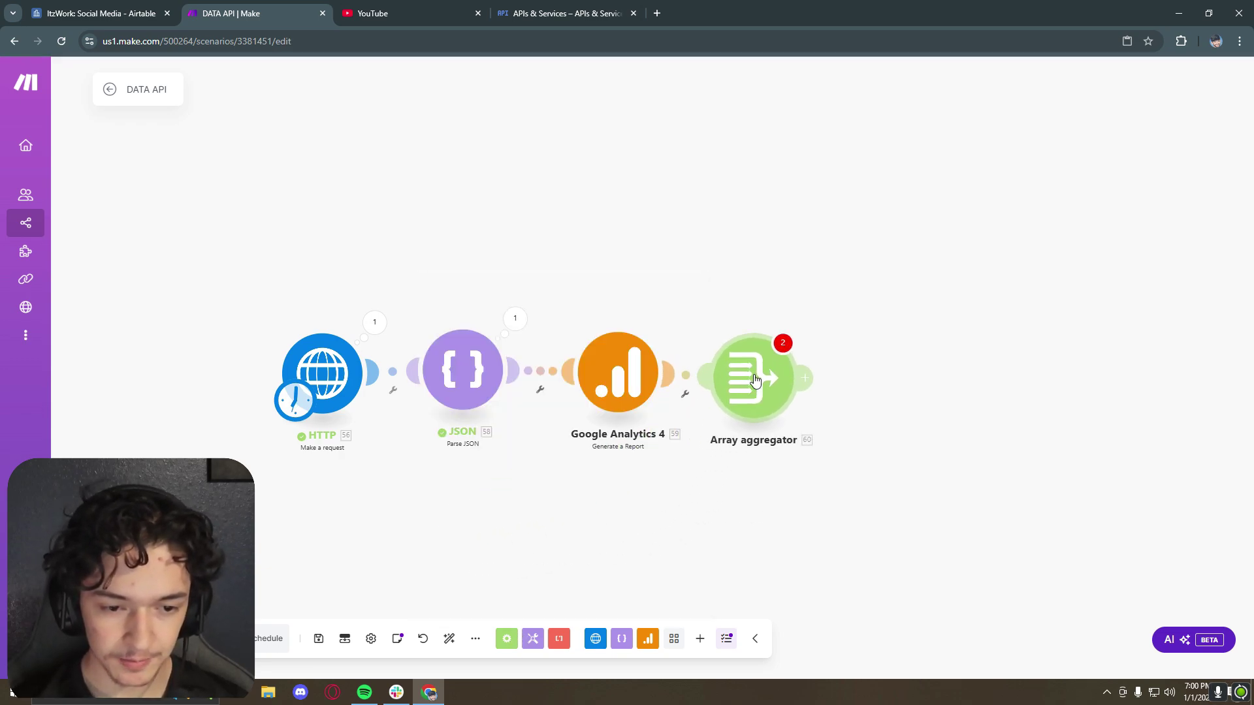
left_click(772, 373)
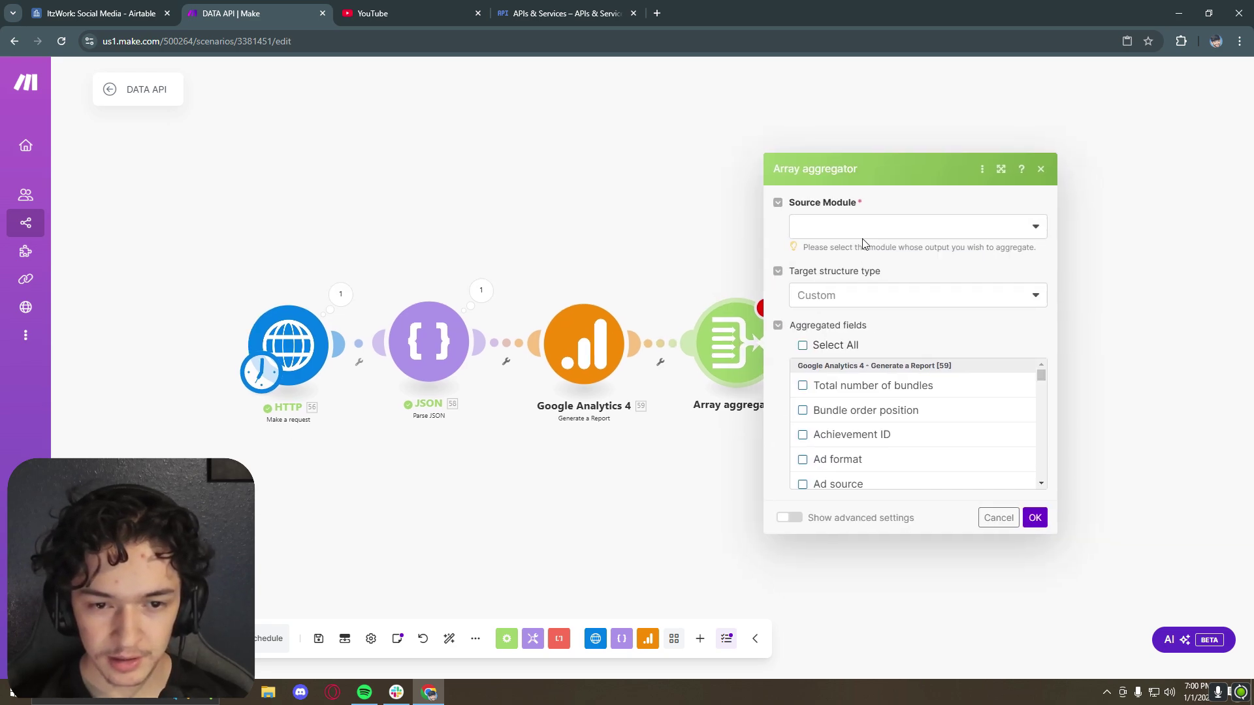
left_click(868, 226)
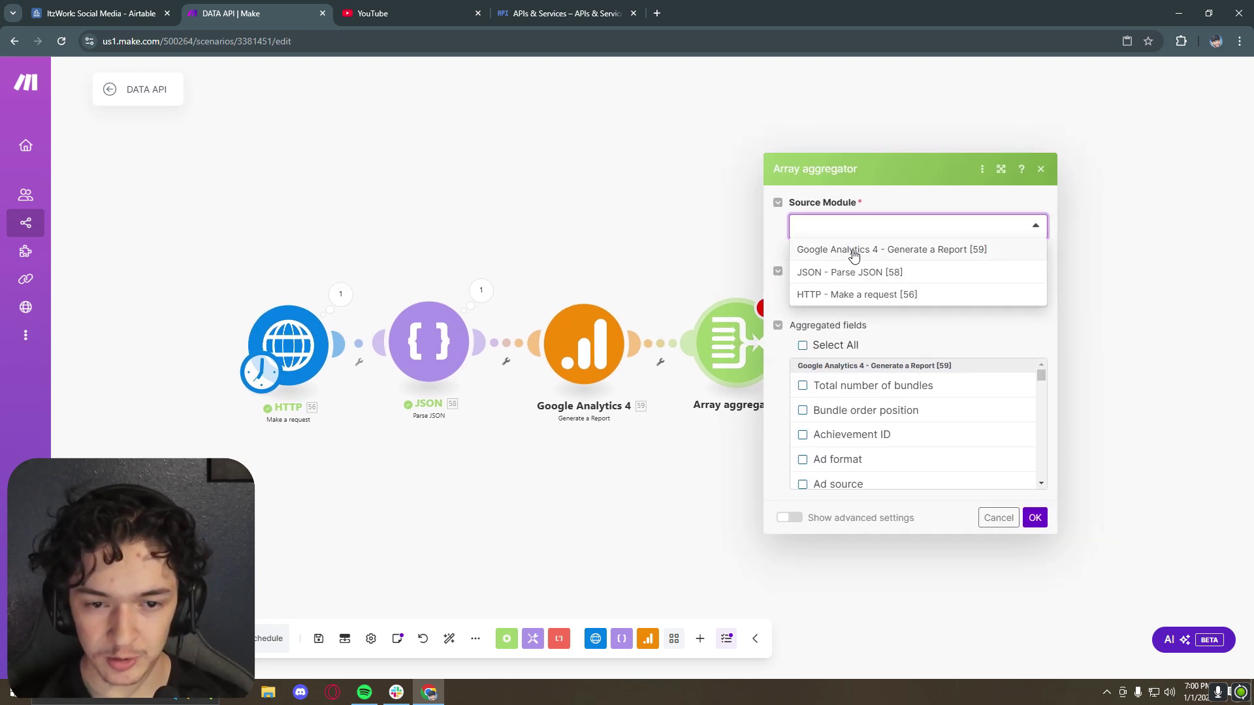
left_click(854, 251)
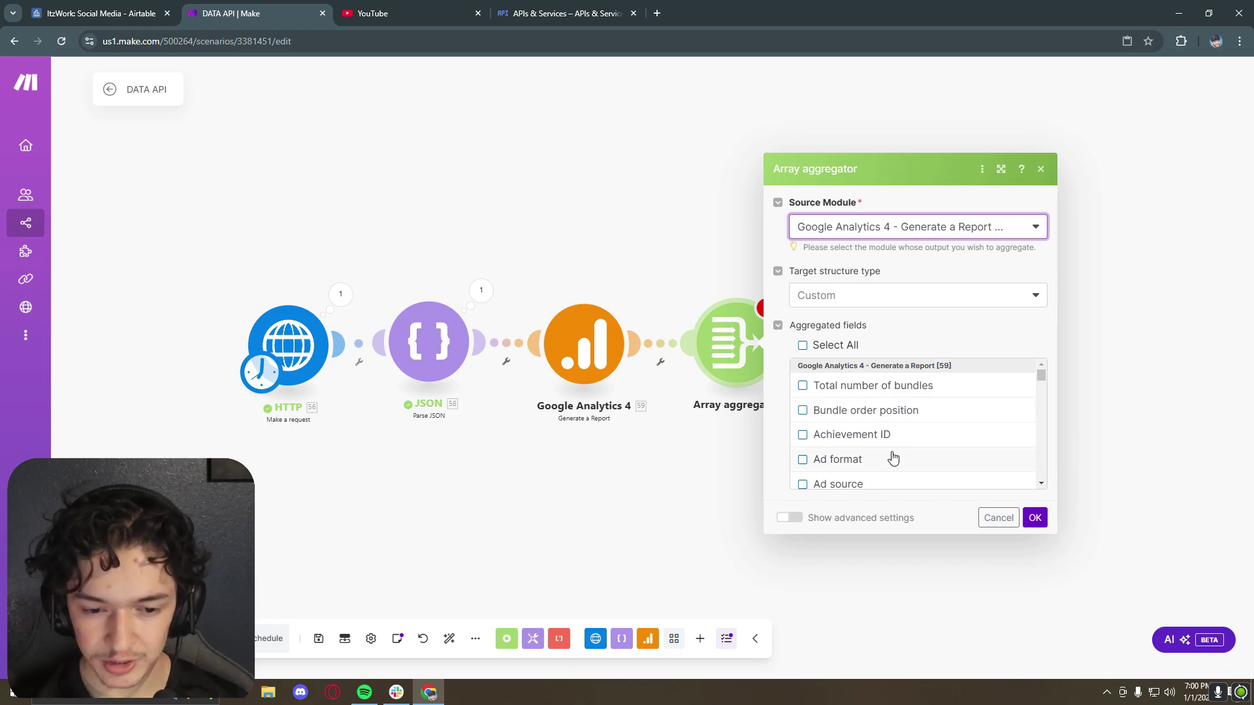
left_click(896, 307)
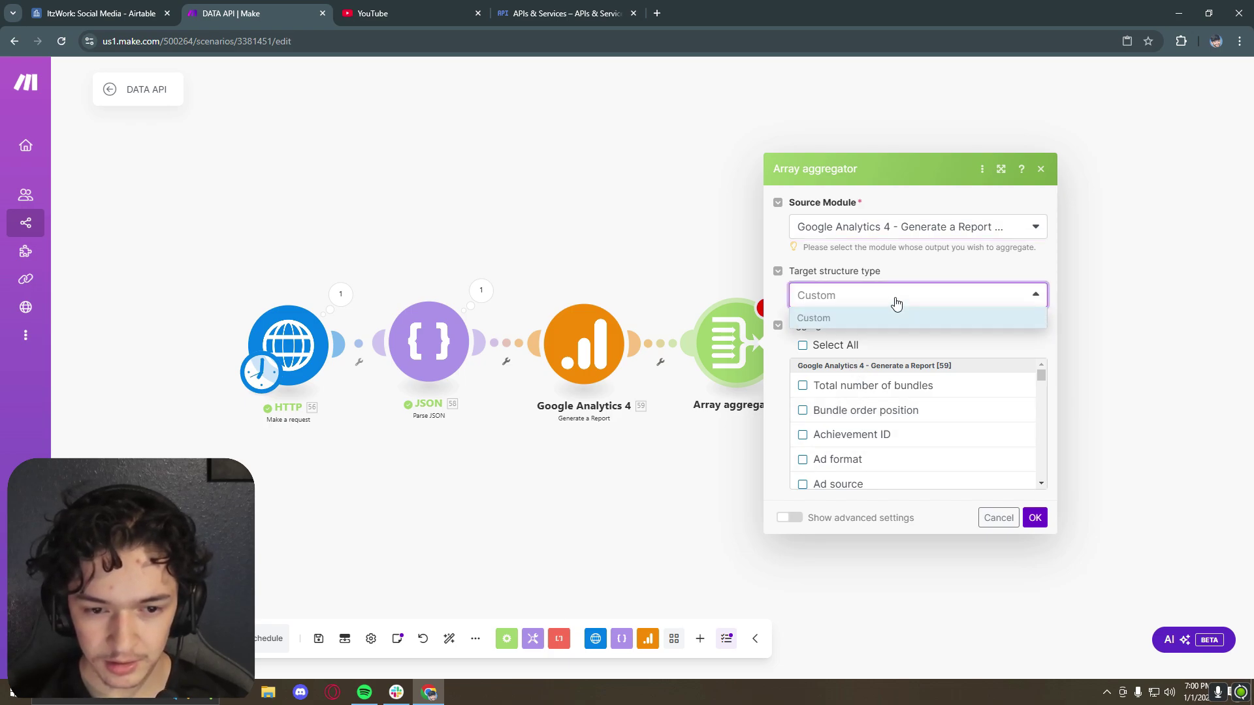
left_click(895, 302)
left_click(1035, 518)
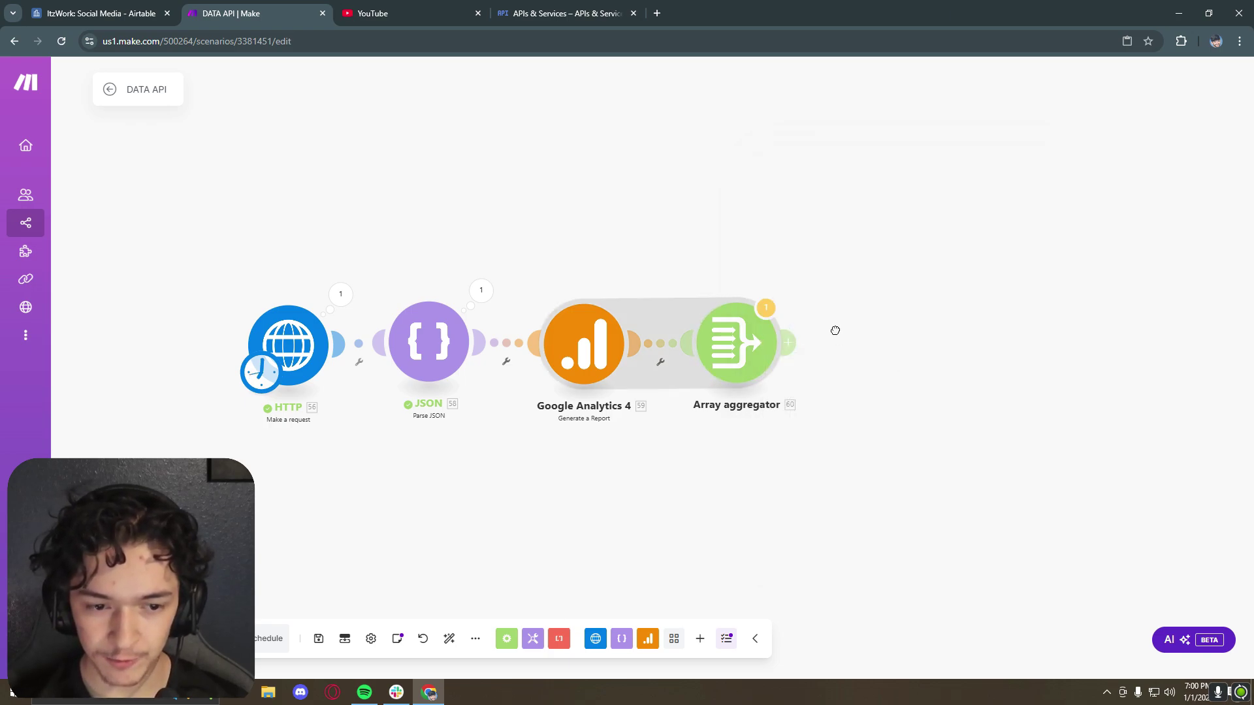
Step: Add a Tools Set multiple variables module after the Array aggregator and start its first variable item
left_click(534, 639)
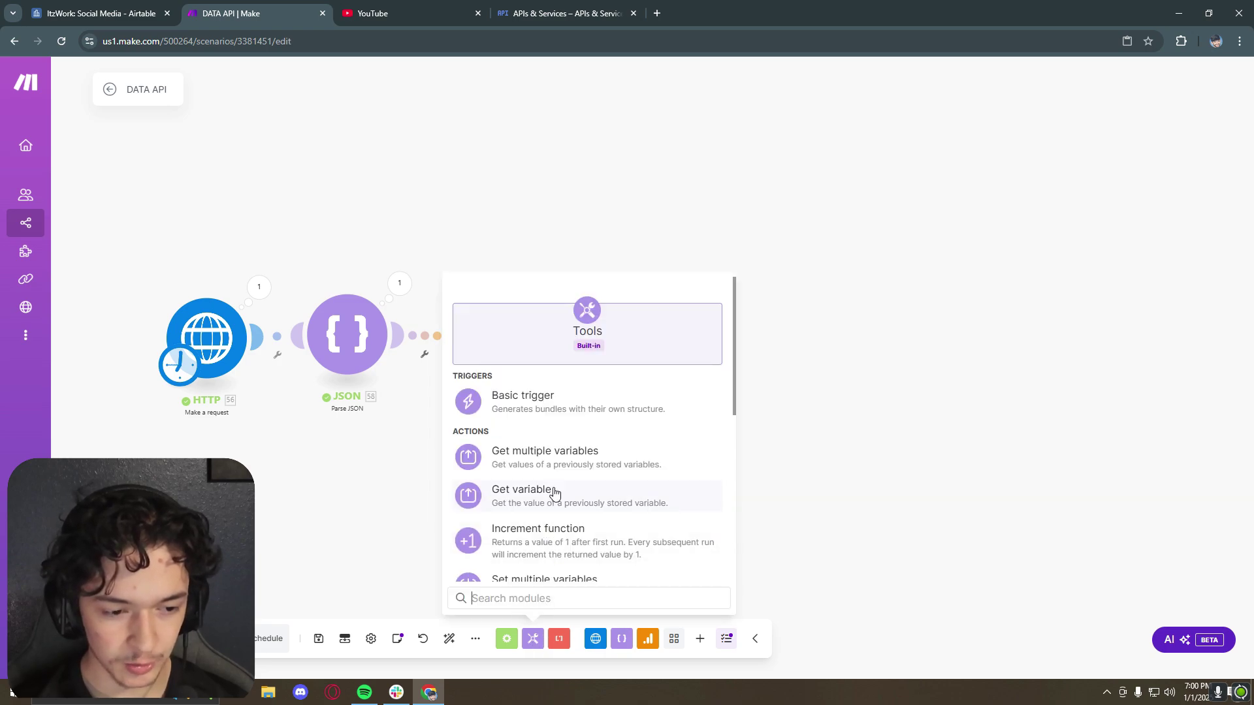
scroll(572, 516, "down", 1)
scroll(565, 499, "down", 2)
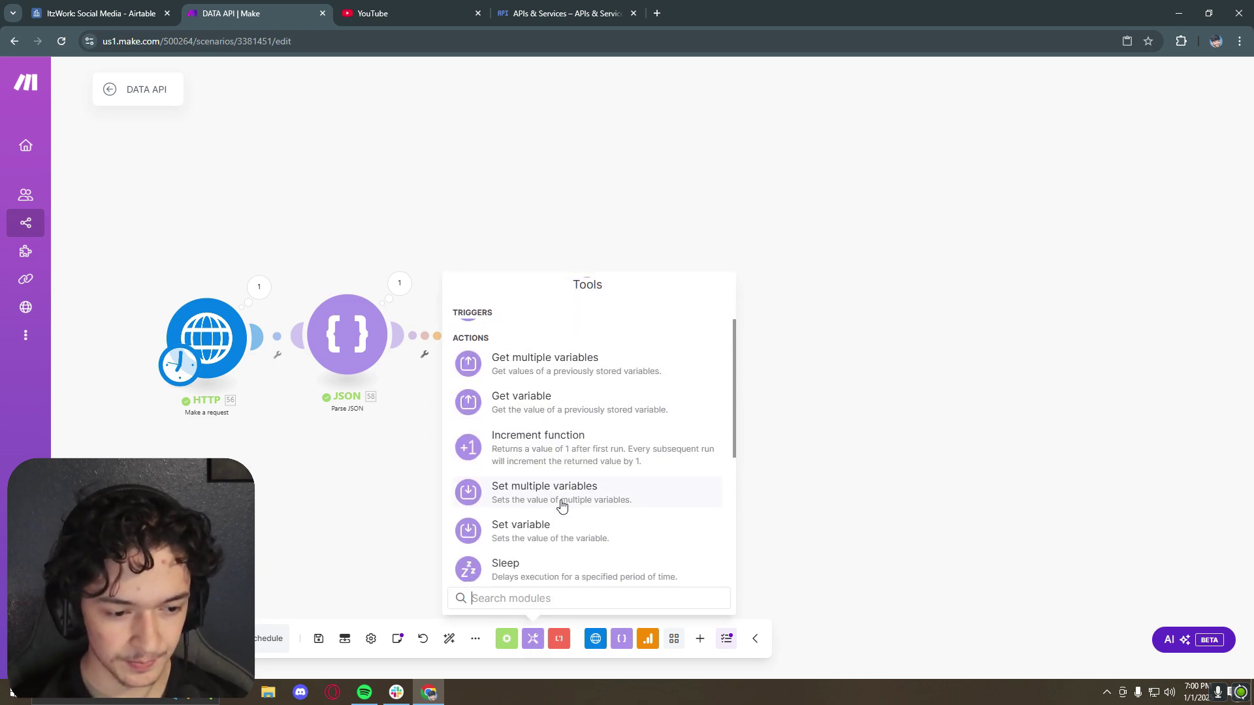
scroll(565, 483, "up", 1)
left_click(574, 451)
left_click(761, 420)
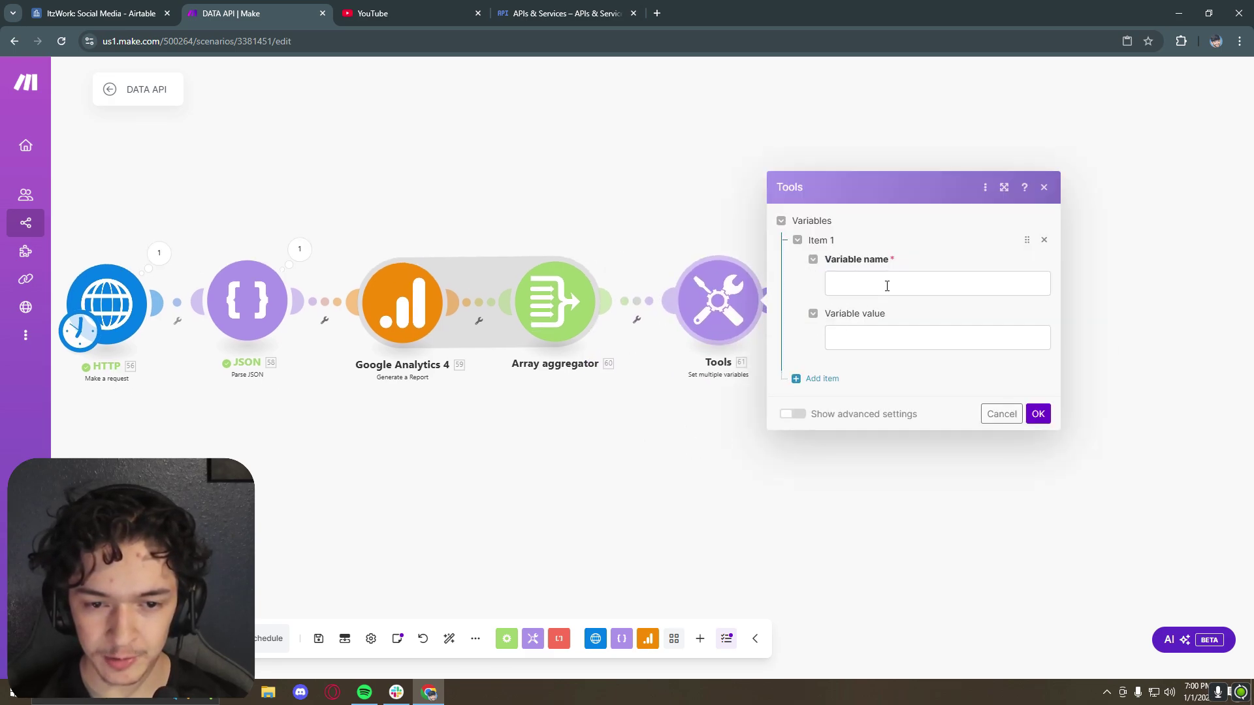
Step: Name the first variable Weekly Active Users 1, leave its value blank, and save the Set multiple variables module
left_click(941, 283)
type("Weekly Active Users 1")
left_click(944, 384)
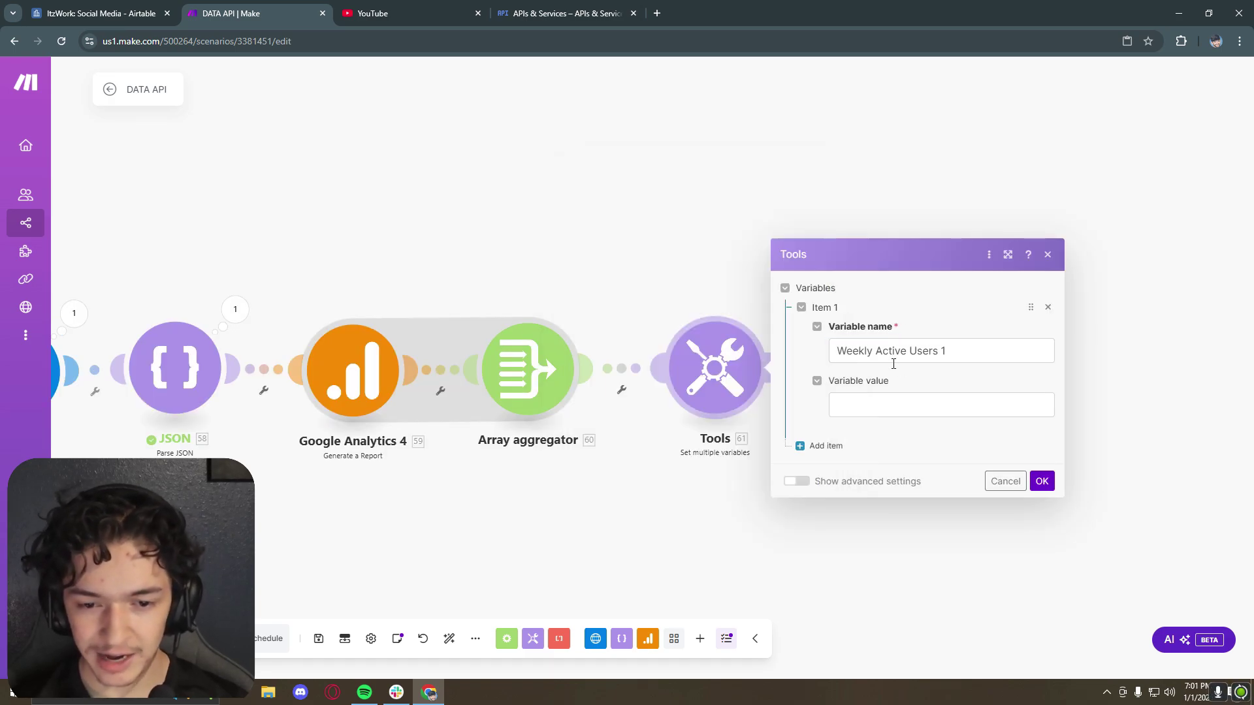
left_click(1041, 482)
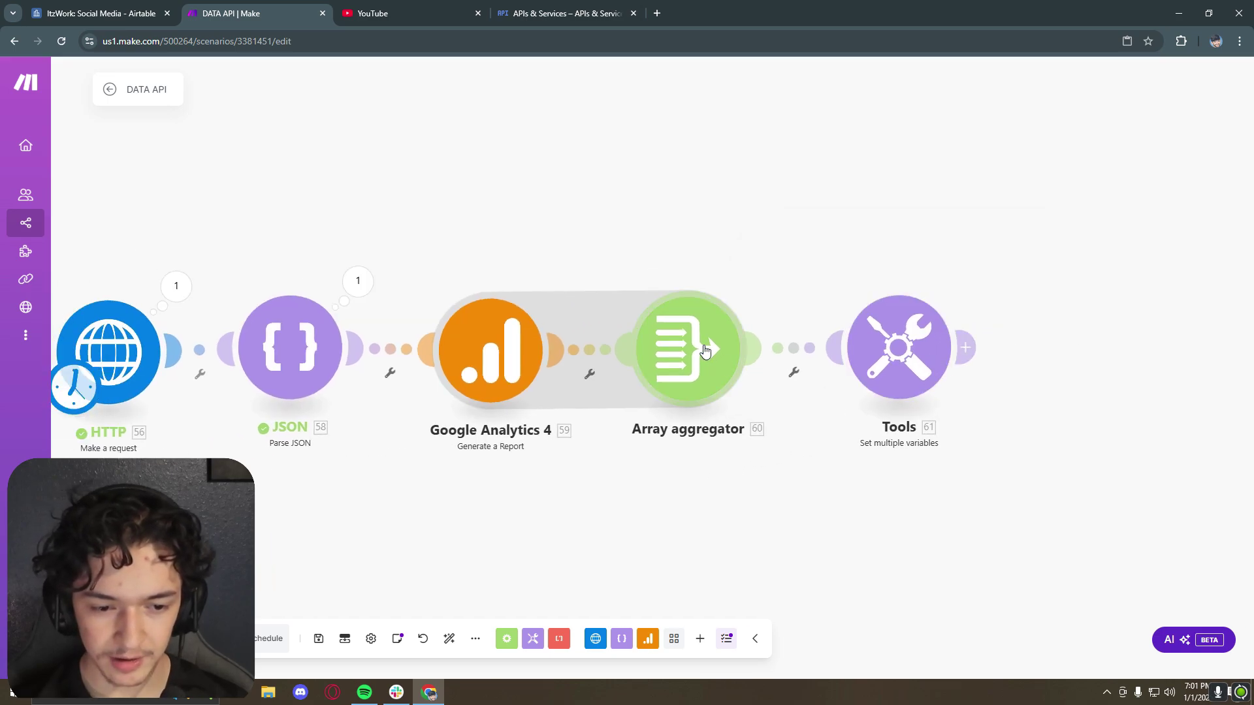
Step: Set the Array aggregator's target structure to the Variables of Set multiple variables, and enter Active Users as the variable name
left_click(707, 355)
left_click(813, 311)
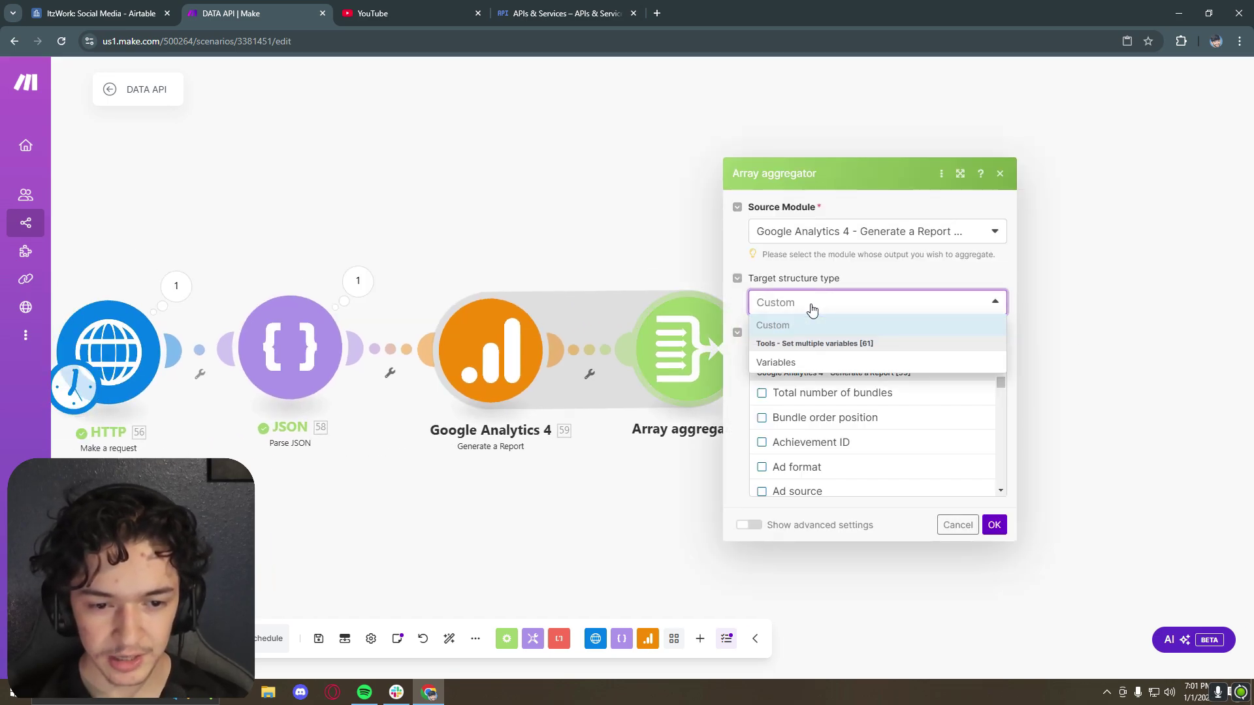
left_click(793, 368)
left_click(810, 403)
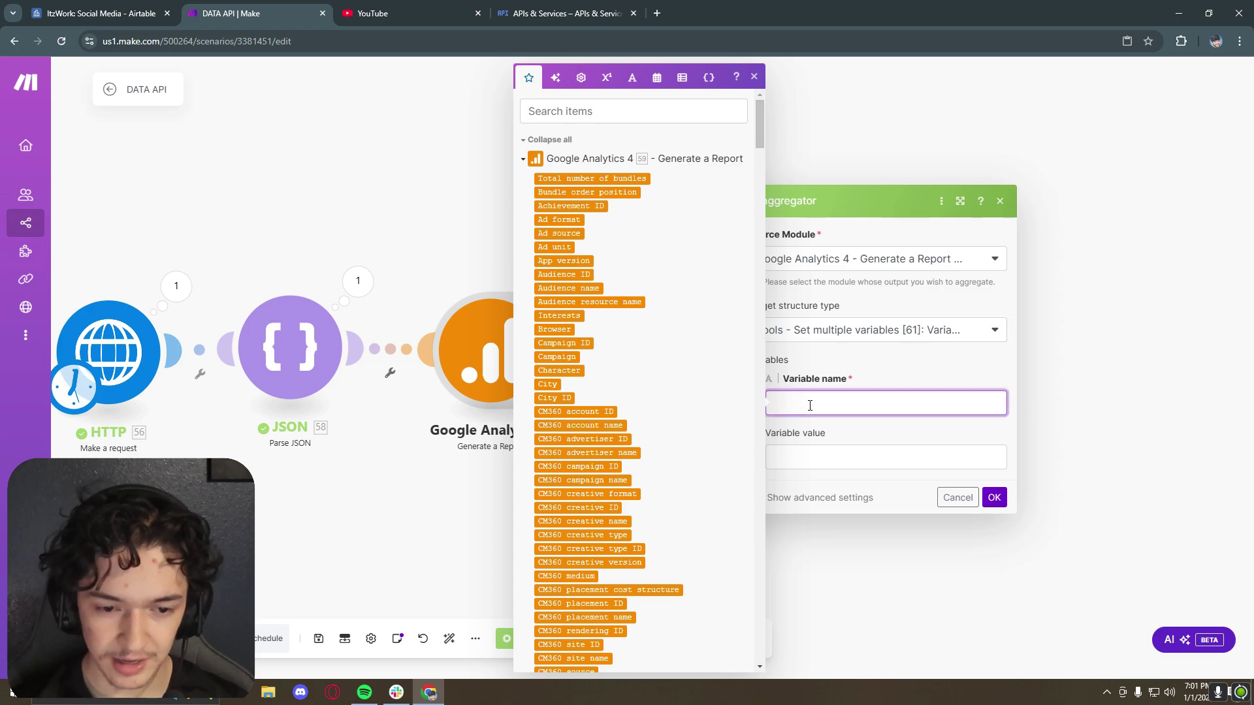
type("Active Us")
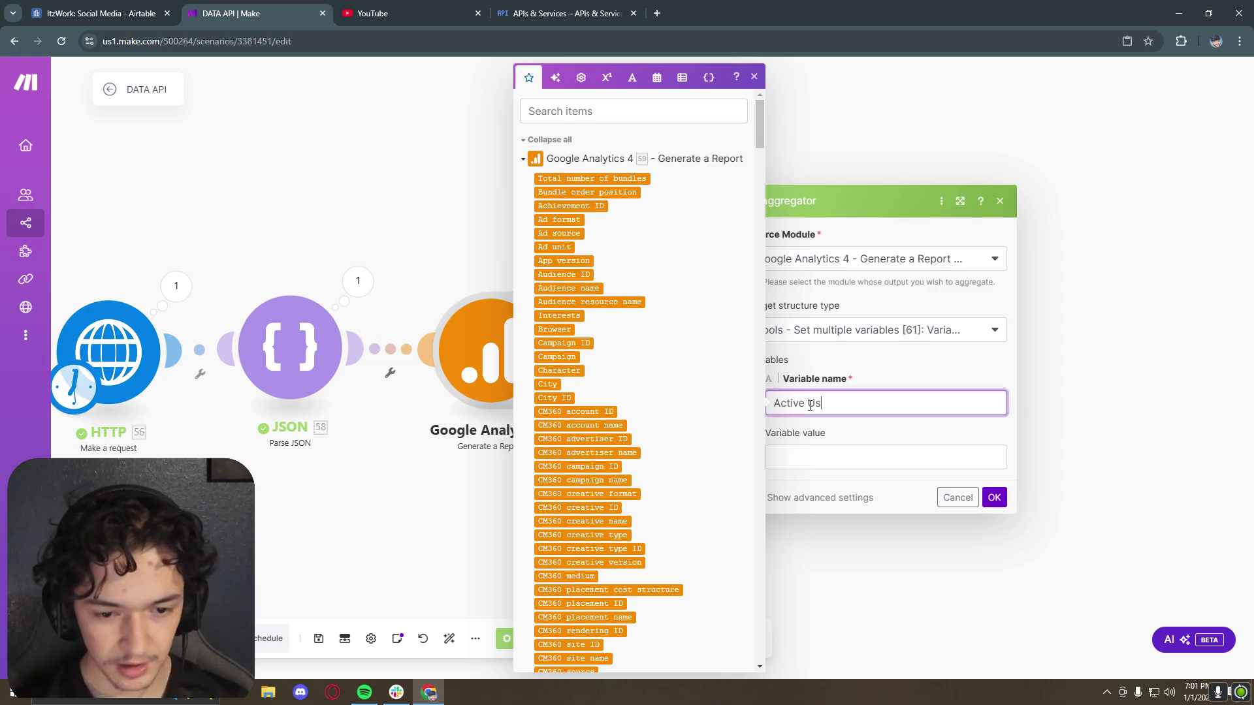
type("ers")
Step: Map the Google Analytics 4 Active users item to the aggregator's variable value and save the module
left_click(842, 452)
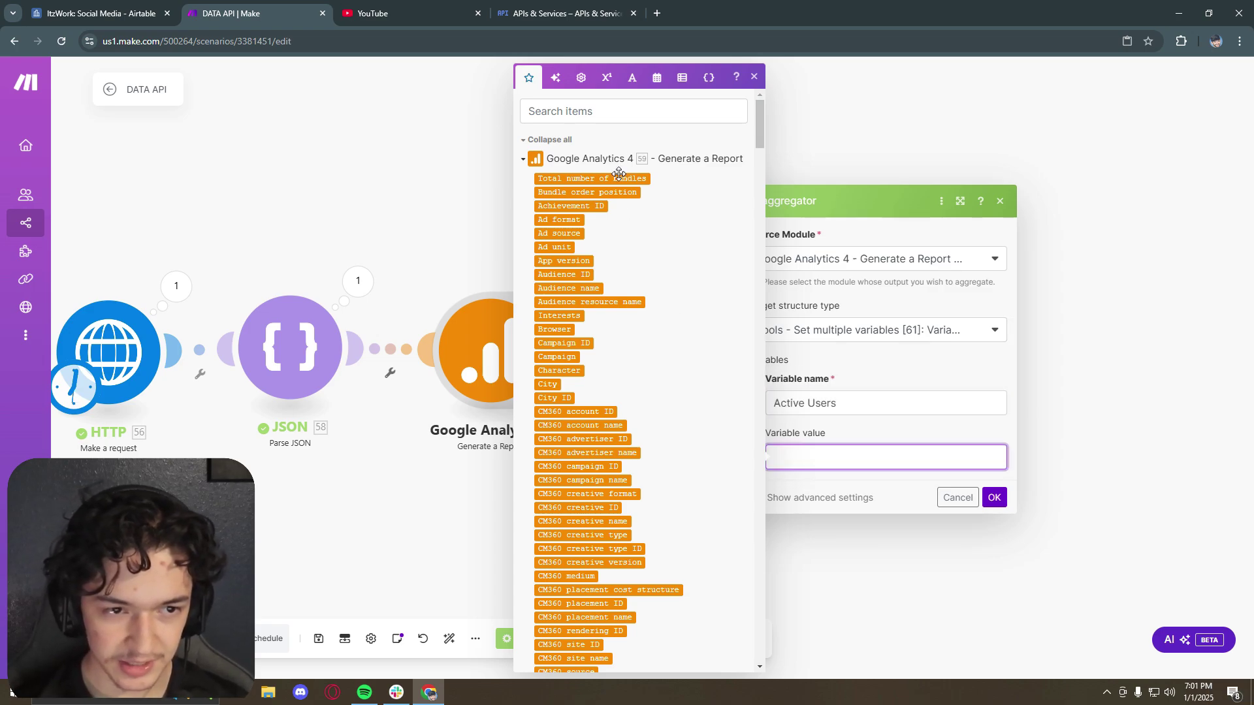
left_click(625, 113)
type("acti")
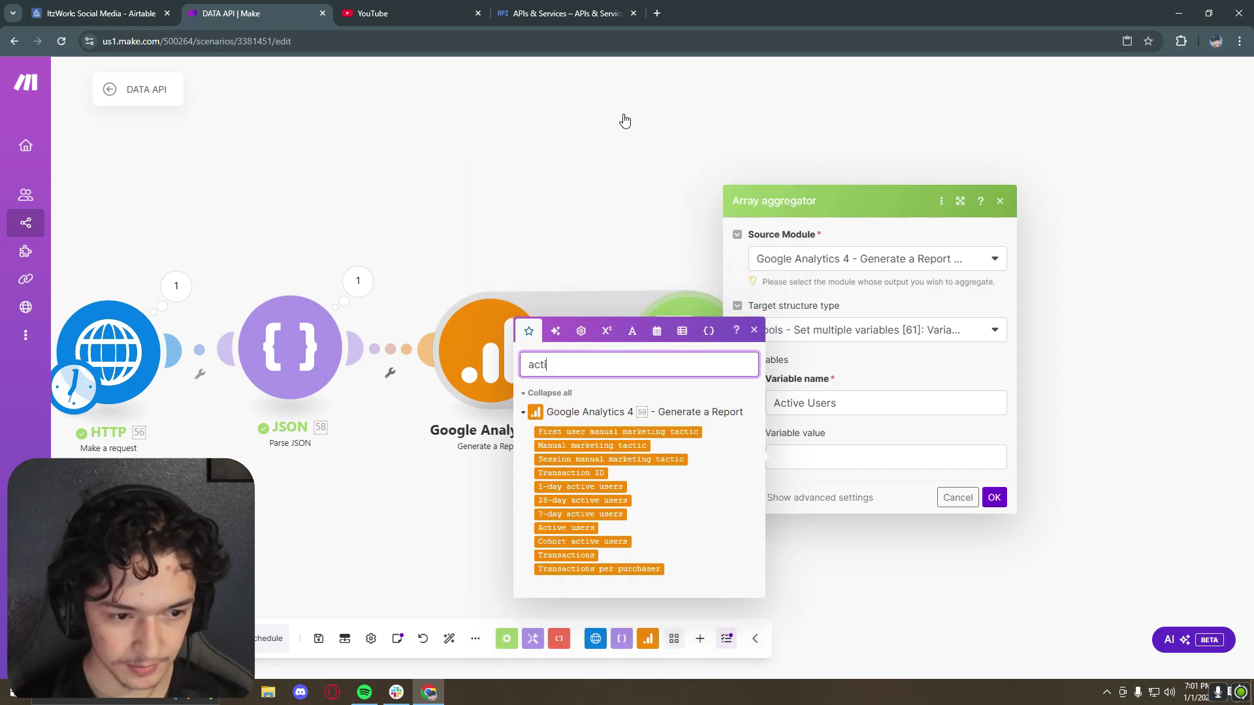
type("ve")
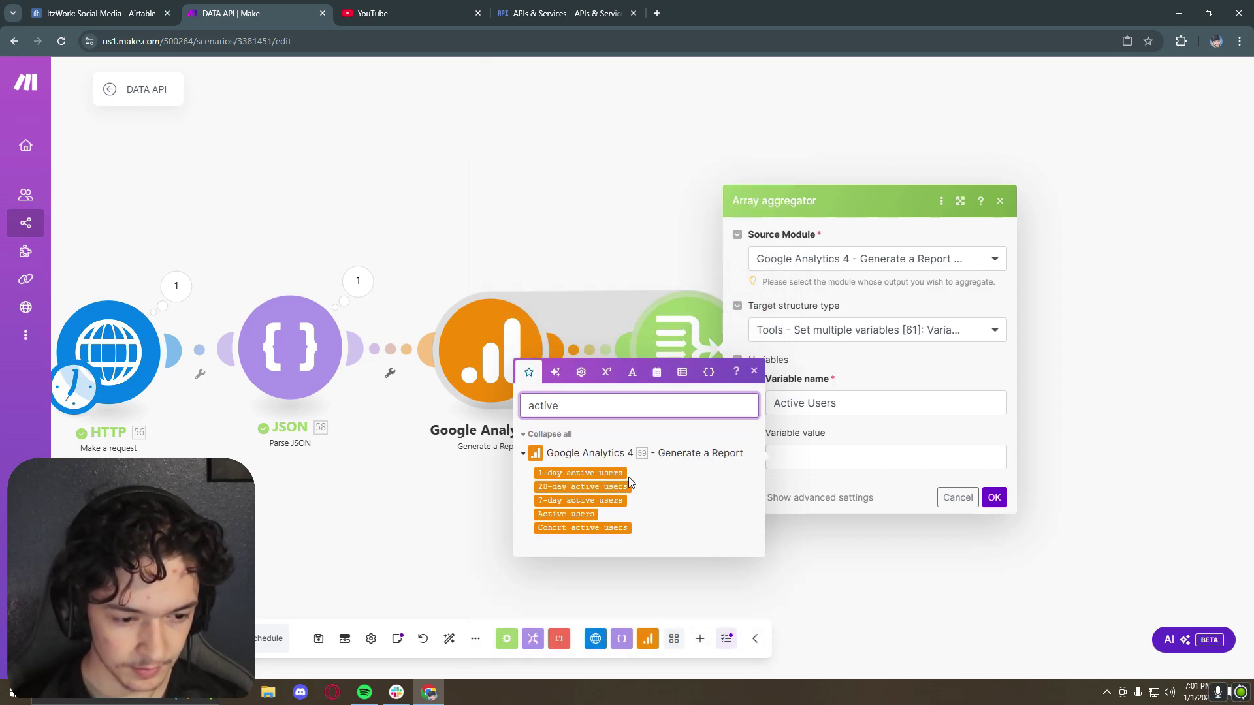
left_click_drag(566, 514, 675, 414)
left_click(994, 498)
Step: Expand the array and its first item in the Array aggregator's output bundle to examine the aggregated variable
scroll(559, 322, "down", 1)
left_click_drag(560, 322, 930, 347)
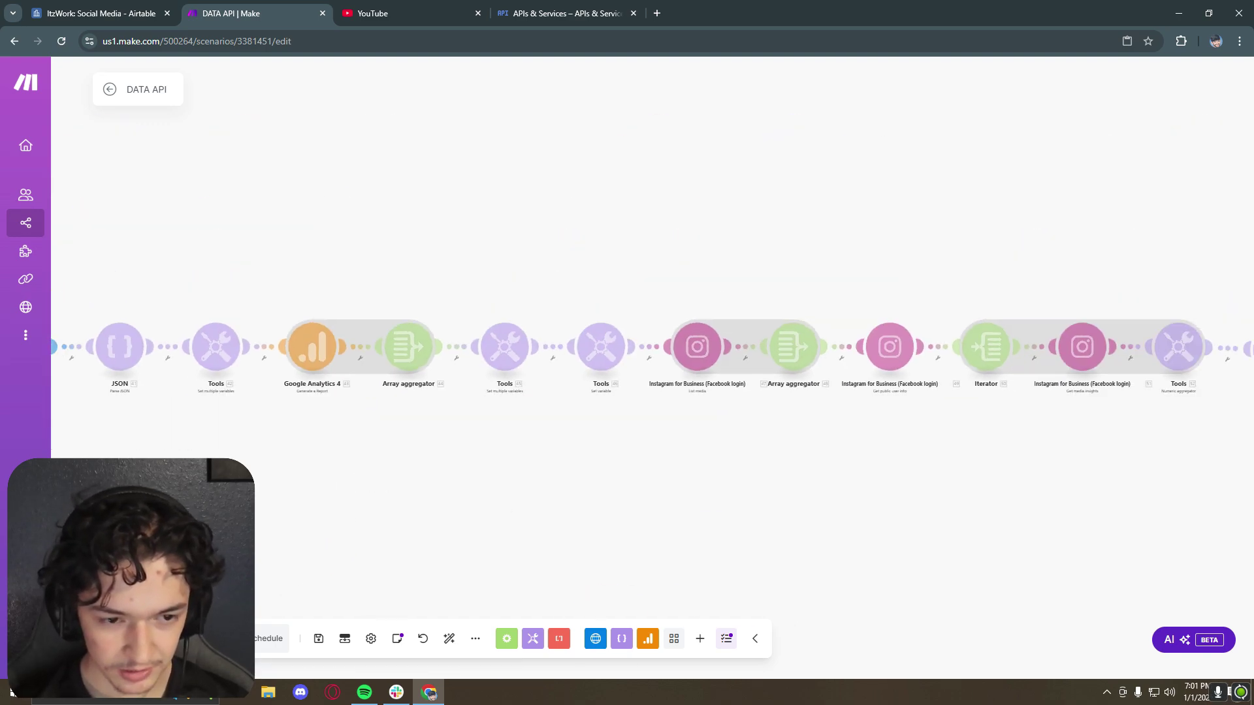
scroll(492, 502, "down", 4)
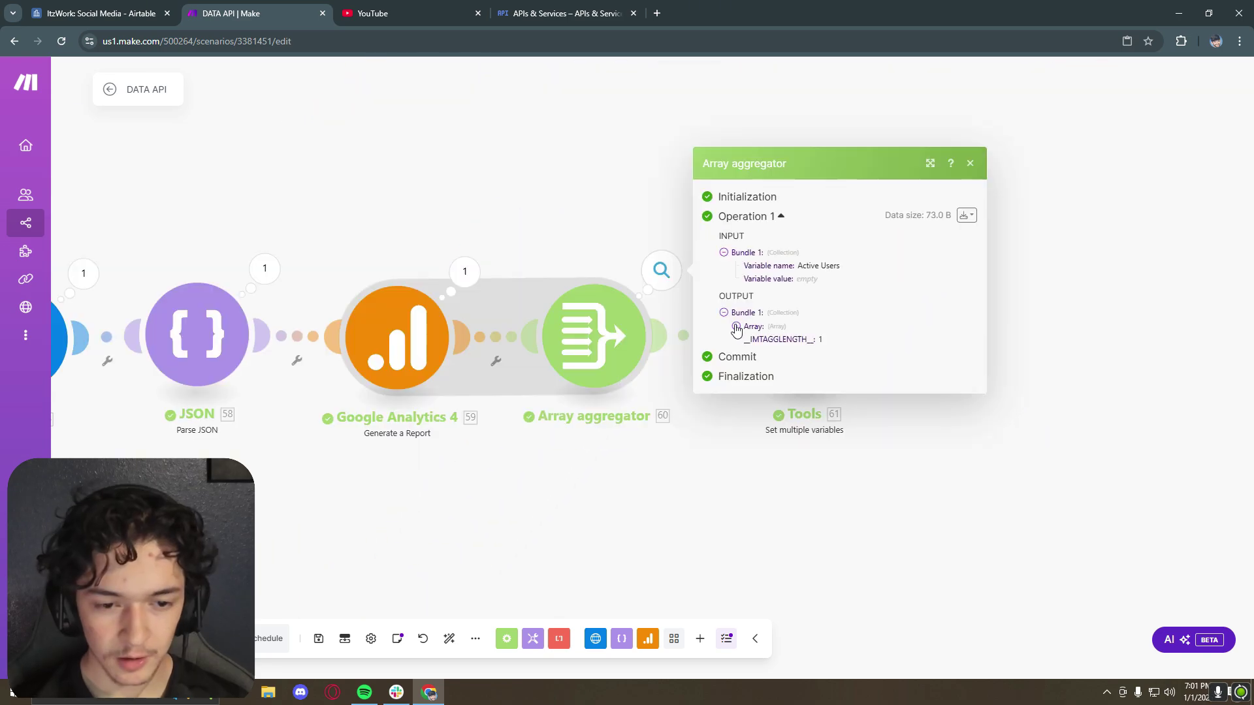
left_click(737, 326)
left_click(749, 333)
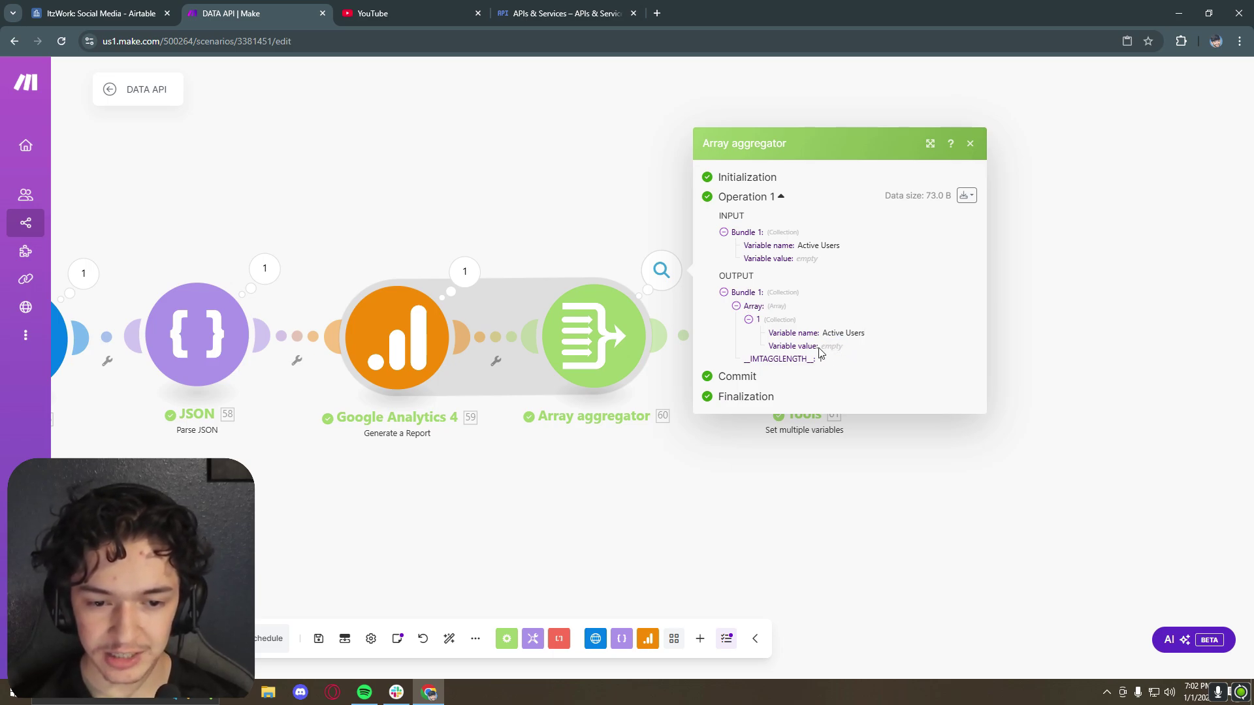
Step: Map the Array aggregator's Variable value from array item 1 to the value of Weekly Active Users 1 in Set multiple variables
left_click(658, 198)
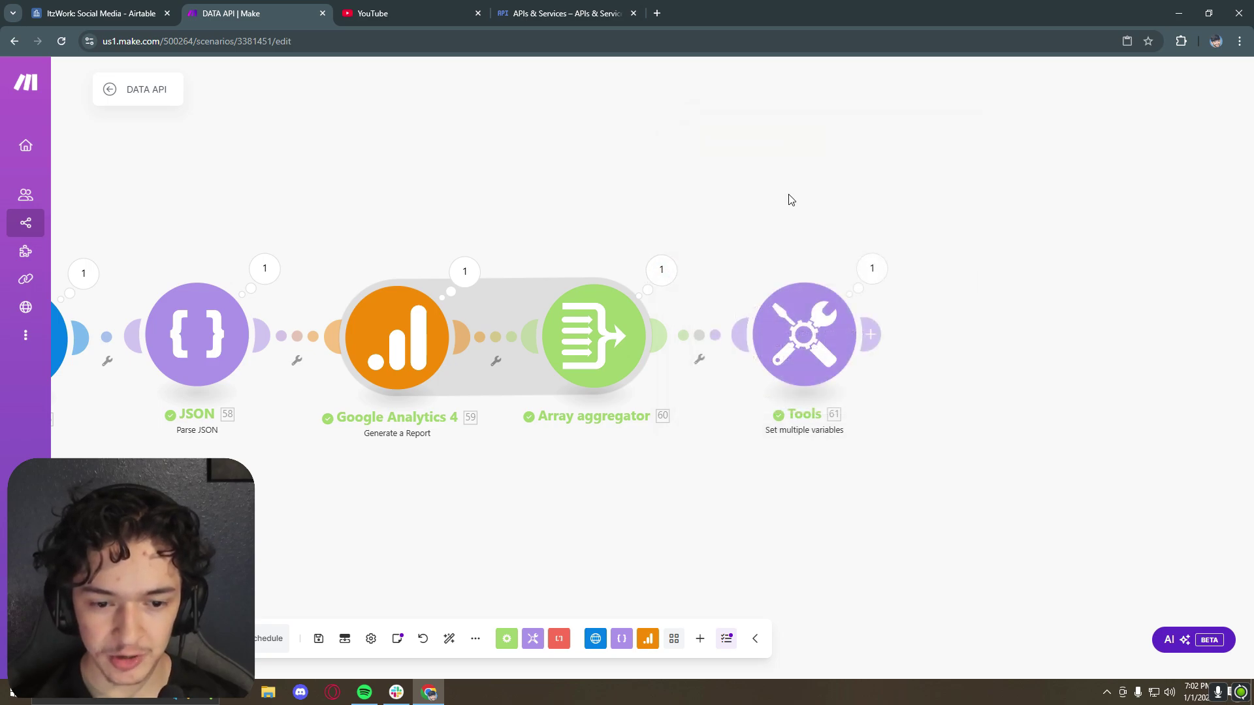
left_click(826, 322)
left_click(839, 320)
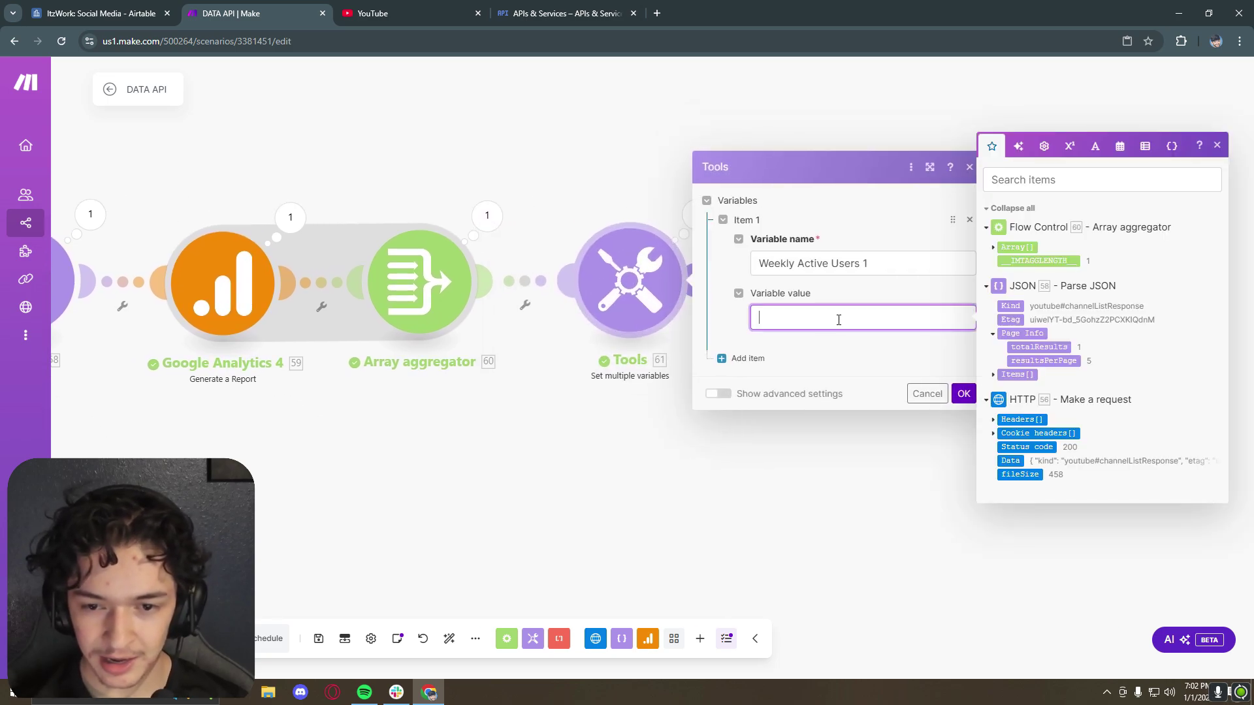
left_click(994, 247)
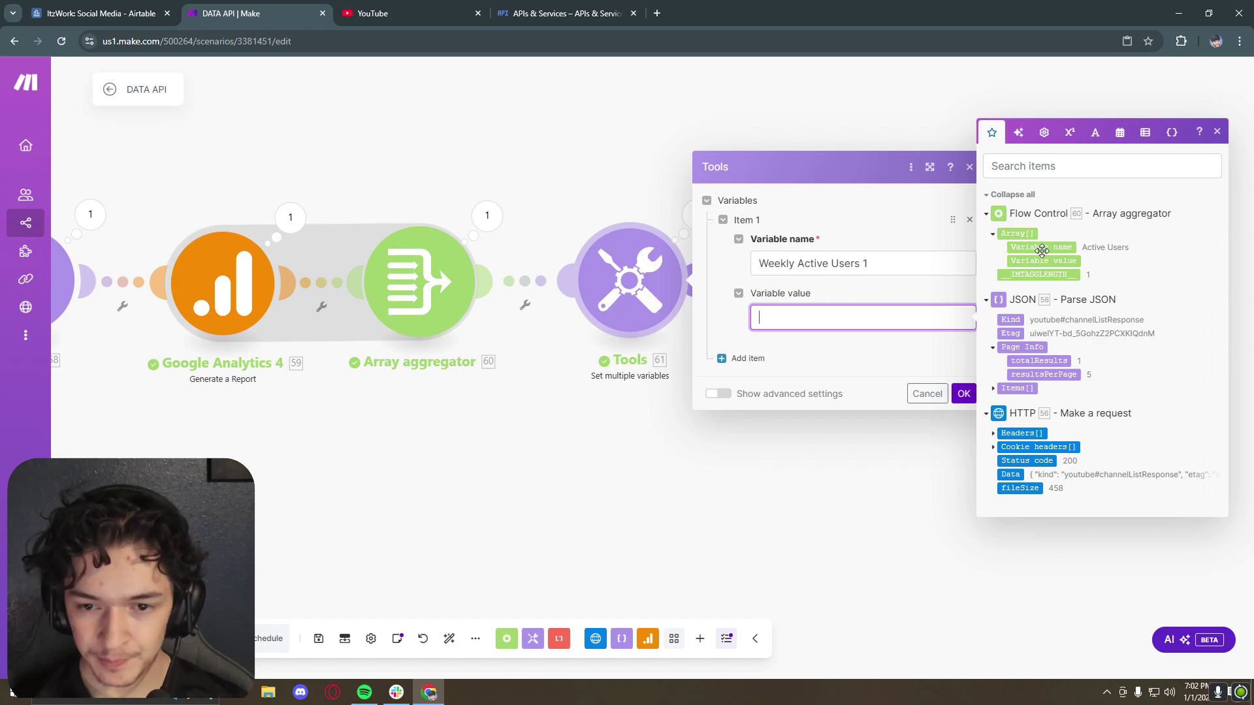
left_click(1030, 261)
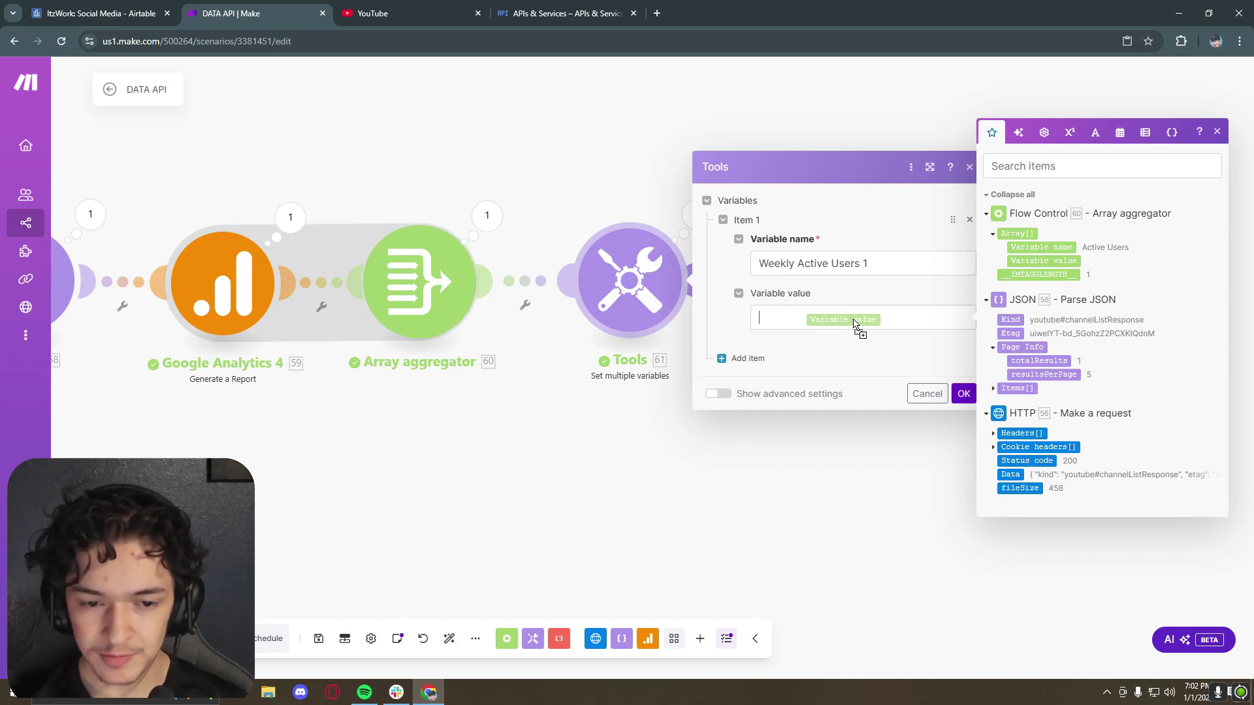
Step: Add a second and a third variable named Weekly Active Users 2 and Weekly Active Users 3
left_click(839, 356)
left_click(866, 195)
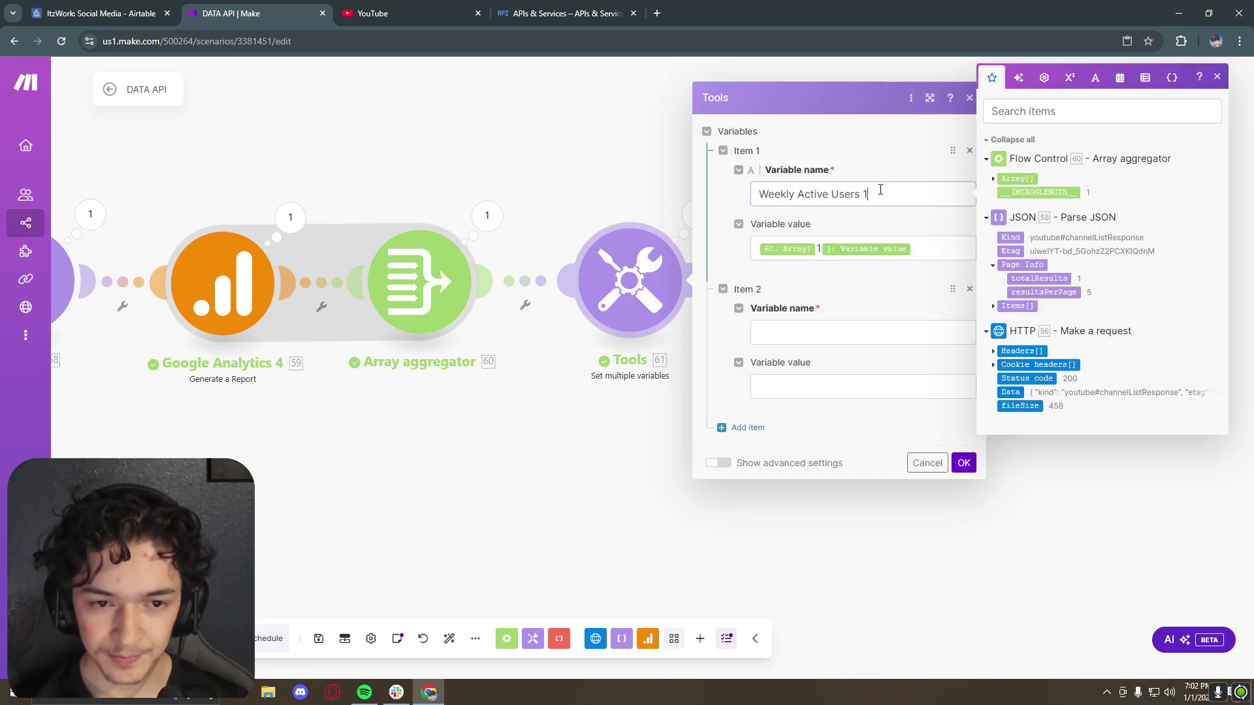
key("ctrl+a")
key("ctrl+c")
left_click(853, 332)
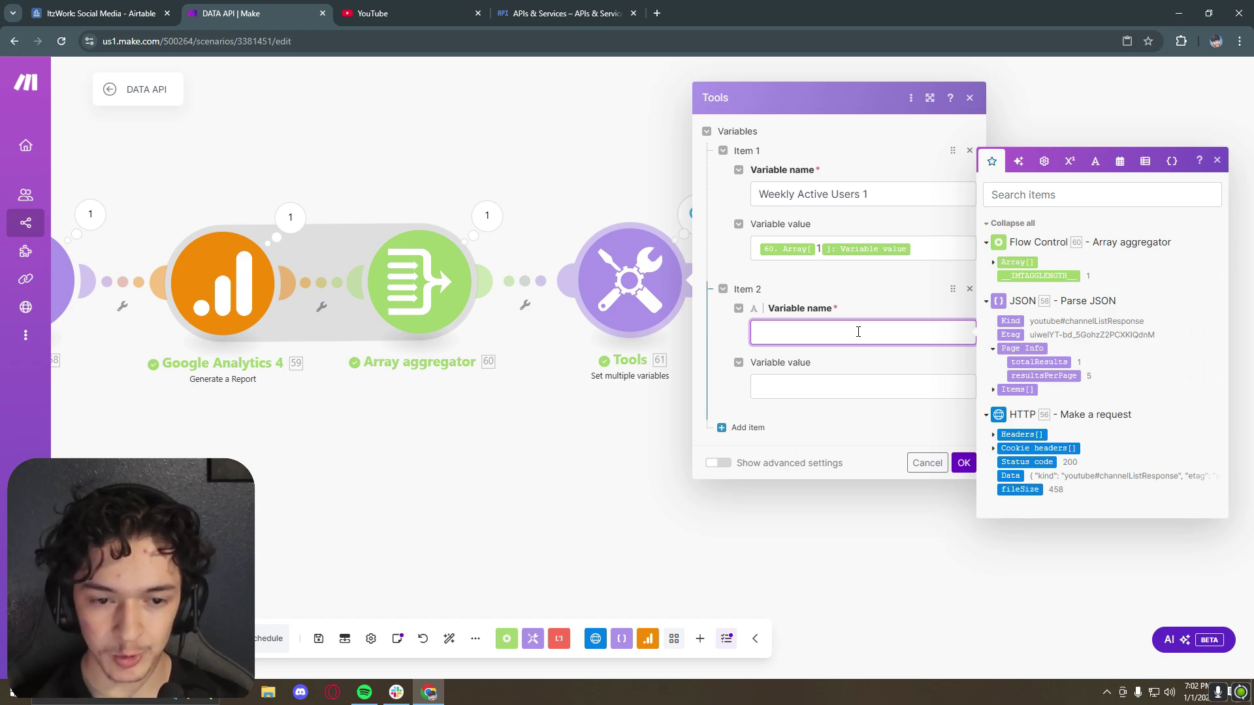
key("ctrl+v")
key("BackSpace")
type("2")
left_click(744, 428)
left_click(850, 451)
key("ctrl+v")
key("BackSpace")
type("3")
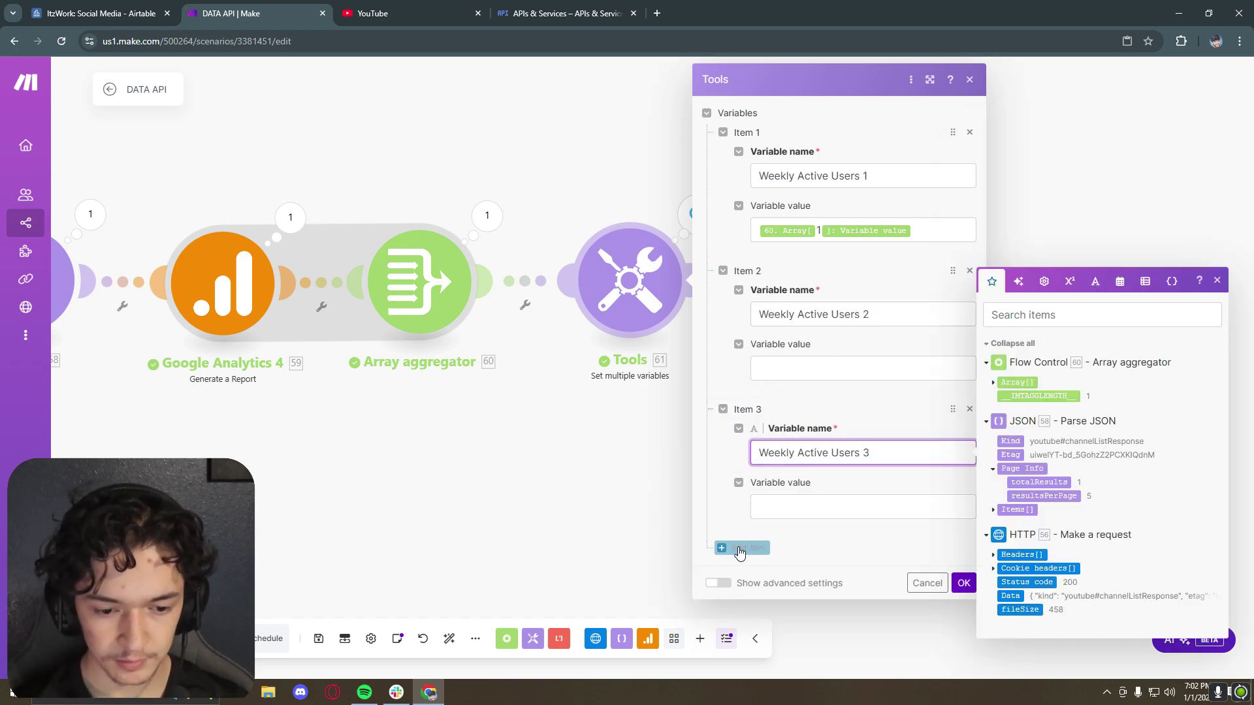
Step: Add four more variables named Weekly Active Users 4 through Weekly Active Users 7
left_click(739, 550)
left_click(747, 622)
left_click(875, 529)
key("ctrl+v")
key("BackSpace")
type("6")
left_click(747, 621)
left_click(836, 527)
key("ctrl+v")
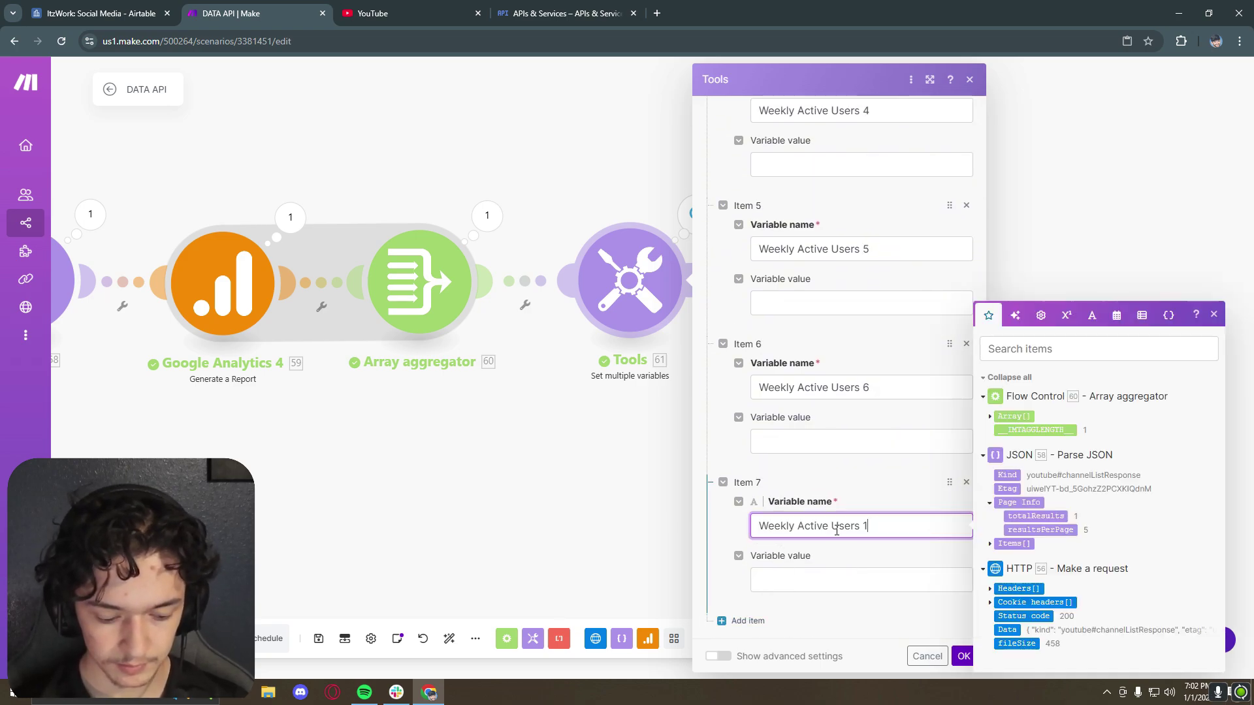
Step: Copy the first variable's Array aggregator mapping into the values of Weekly Active Users 2 through 7
key("ctrl+v")
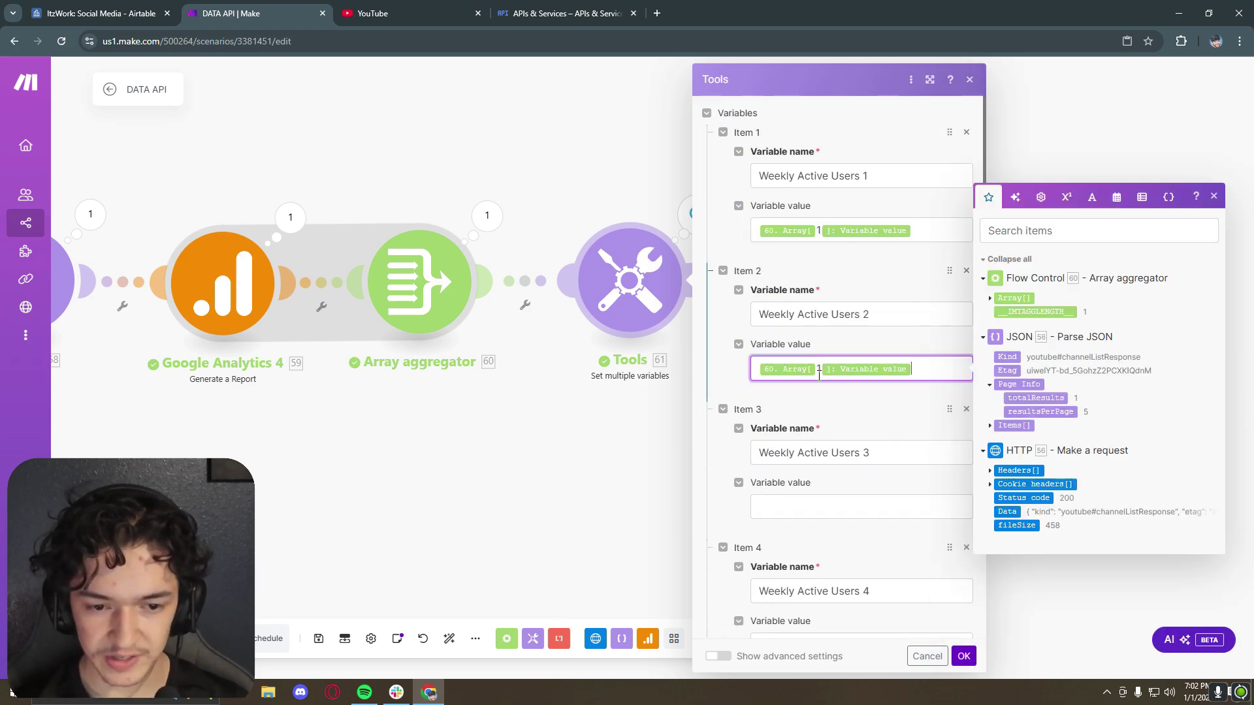
scroll(823, 418, "down", 1)
left_click(829, 442)
key("ctrl+v")
scroll(830, 391, "down", 3)
scroll(826, 375, "down", 3)
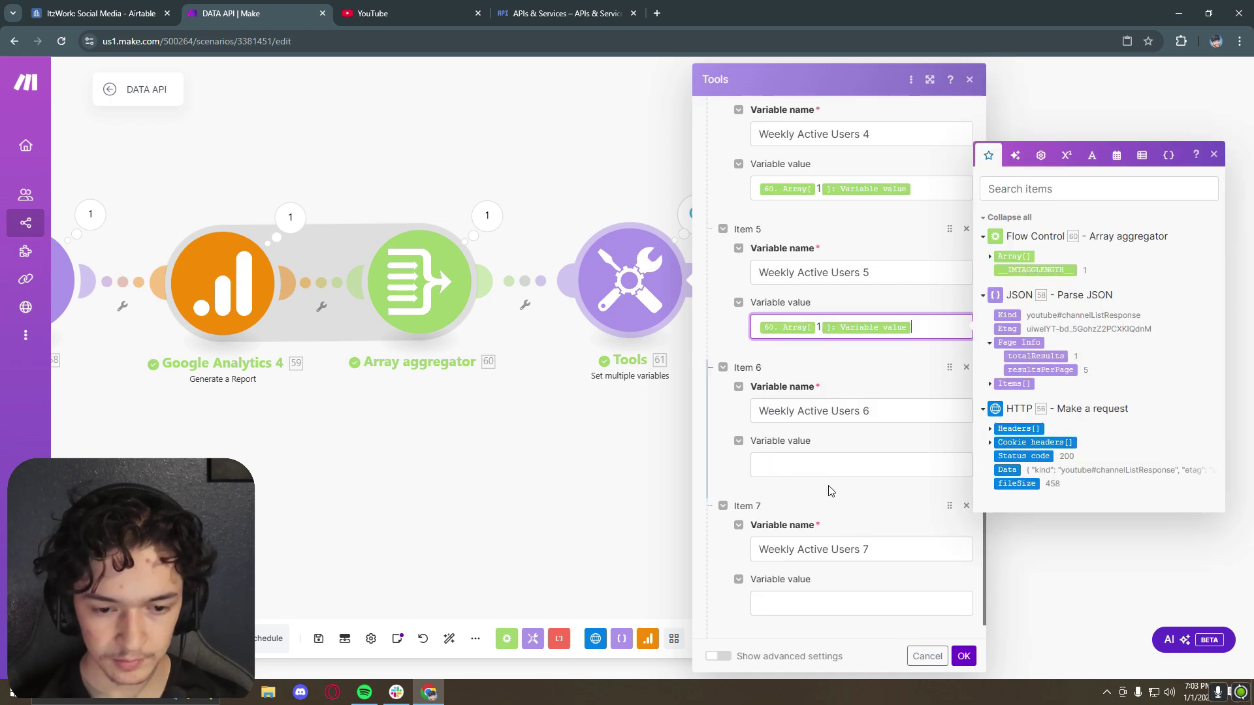
Step: Set the array index in the values of Weekly Active Users 2 through 5 to 2, 3, 4 and 5 respectively
scroll(826, 376, "up", 6)
left_click(824, 369)
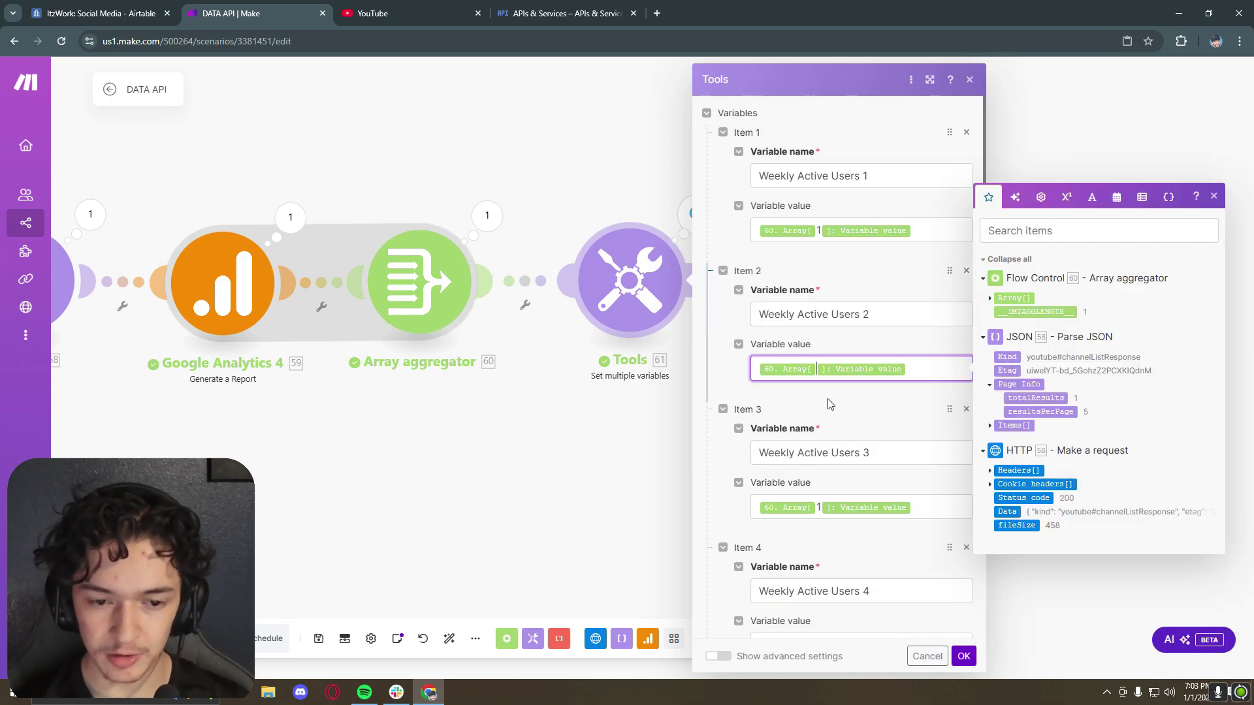
type("2")
left_click(822, 508)
key("BackSpace")
type("3")
scroll(822, 512, "down", 2)
left_click(821, 515)
key("BackSpace")
type("4]: Variable value")
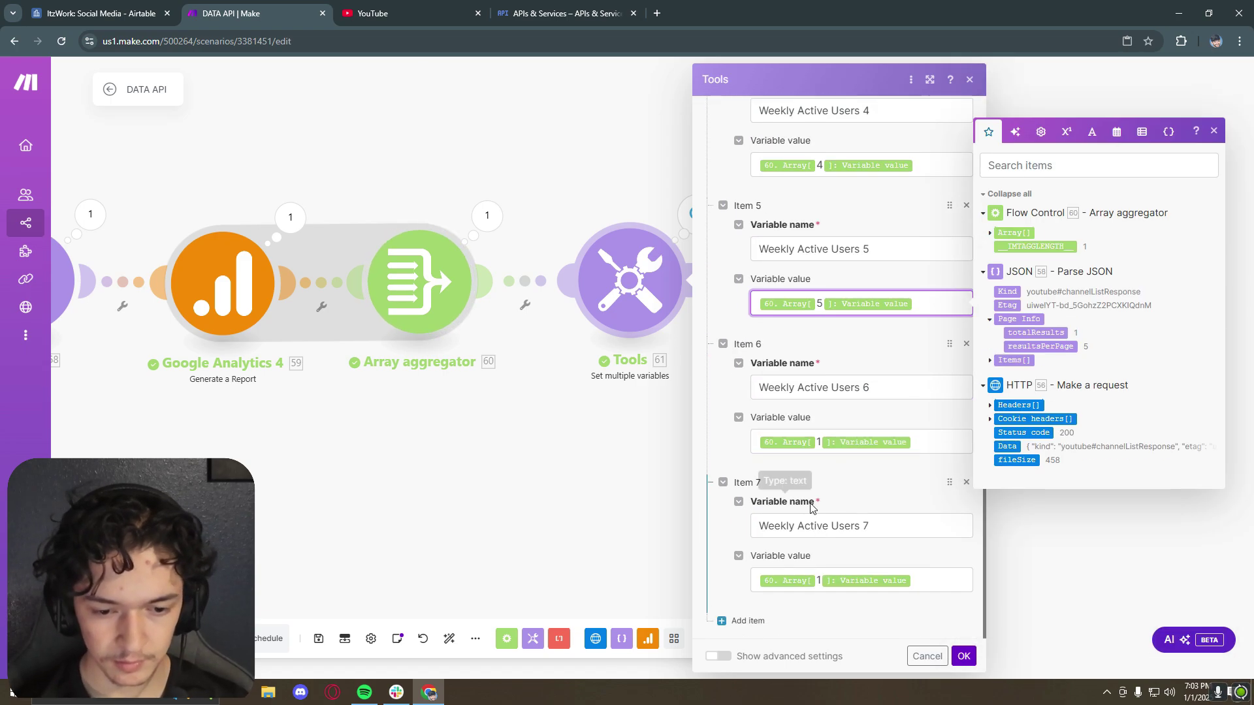
Step: Set the array index of Weekly Active Users 6 to 6 and of Weekly Active Users 7 to 7, and save the module
left_click(821, 442)
key("BackSpace")
type("6")
left_click(821, 581)
key("BackSpace")
type("7")
left_click(962, 657)
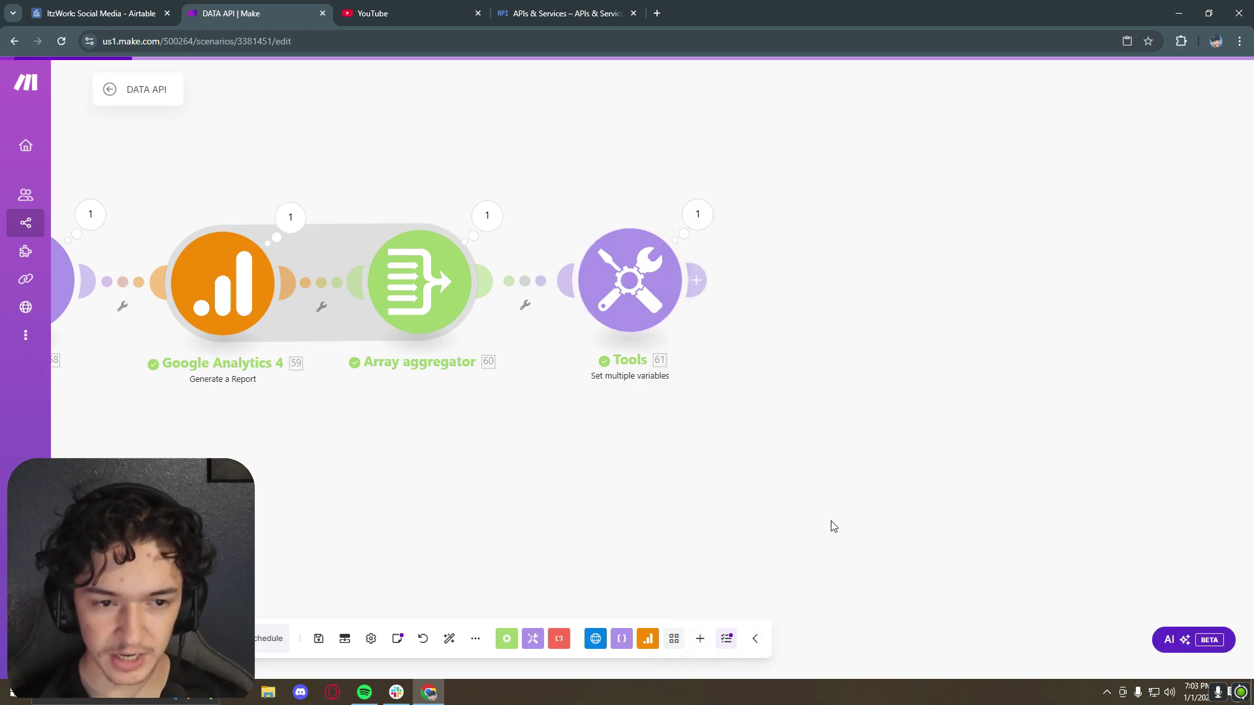
Step: Reopen Set multiple variables to check the names and array mappings of all seven weekly variables
left_click(645, 285)
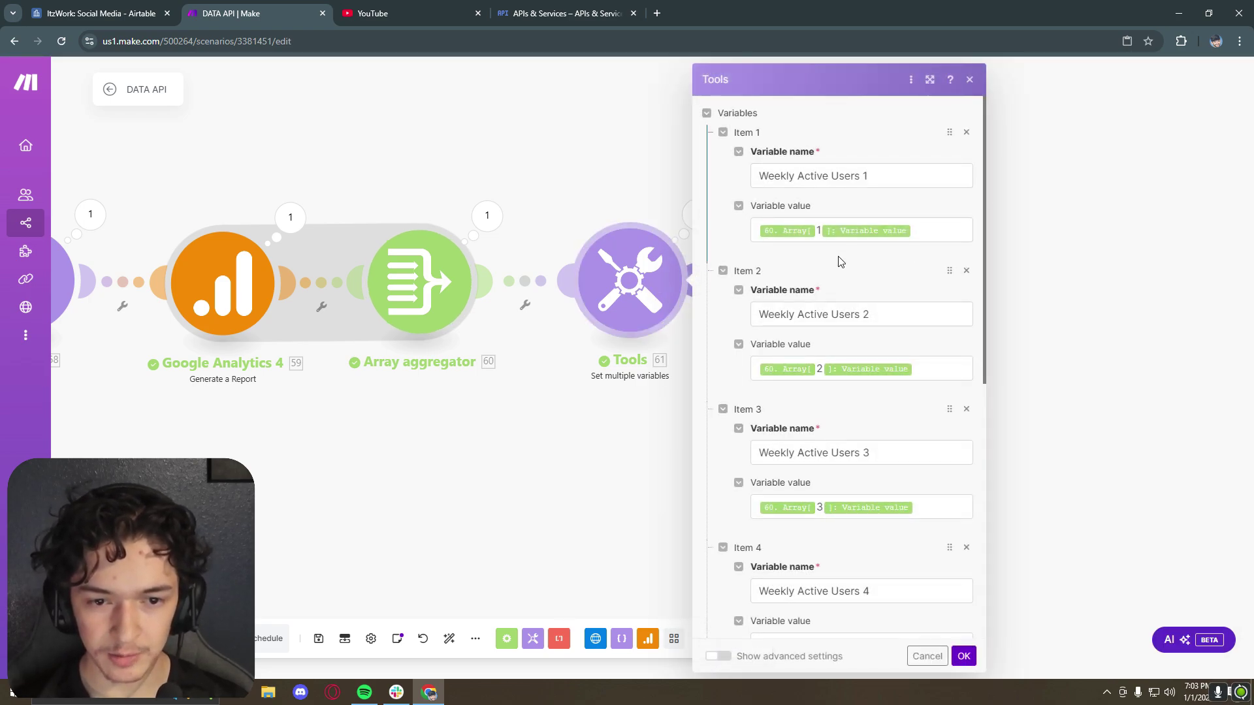
scroll(862, 279, "down", 4)
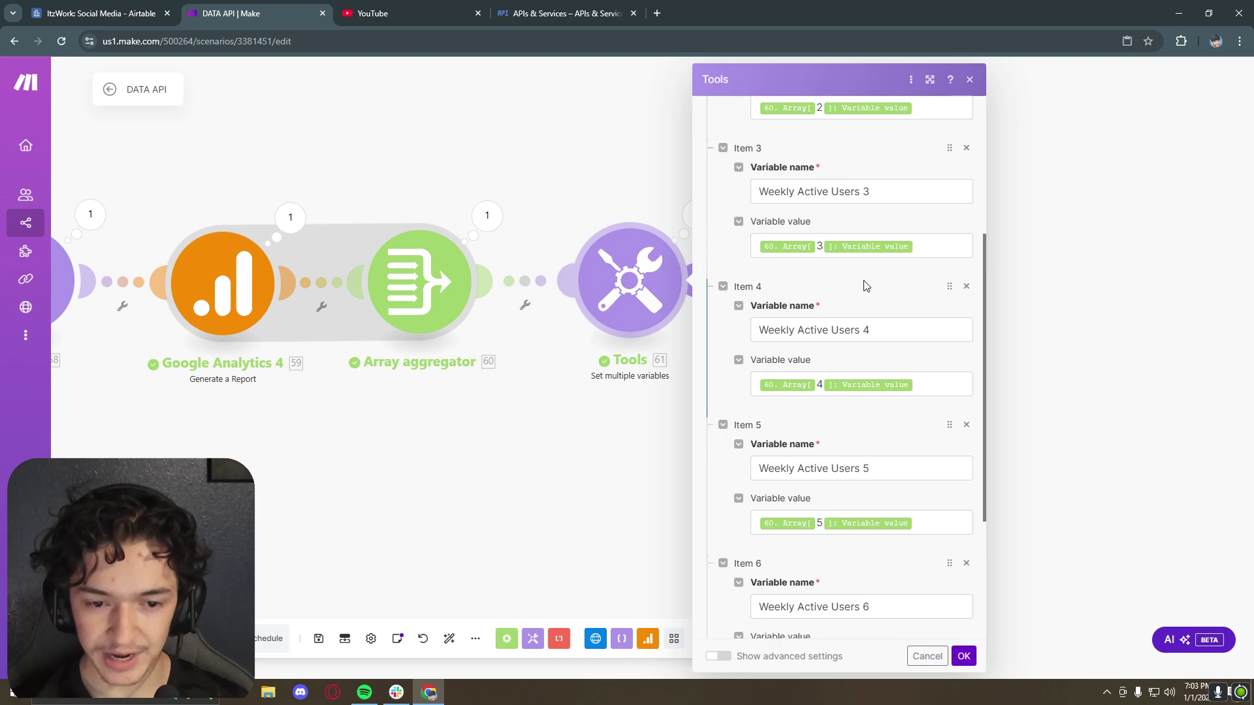
scroll(872, 314, "down", 3)
left_click(964, 657)
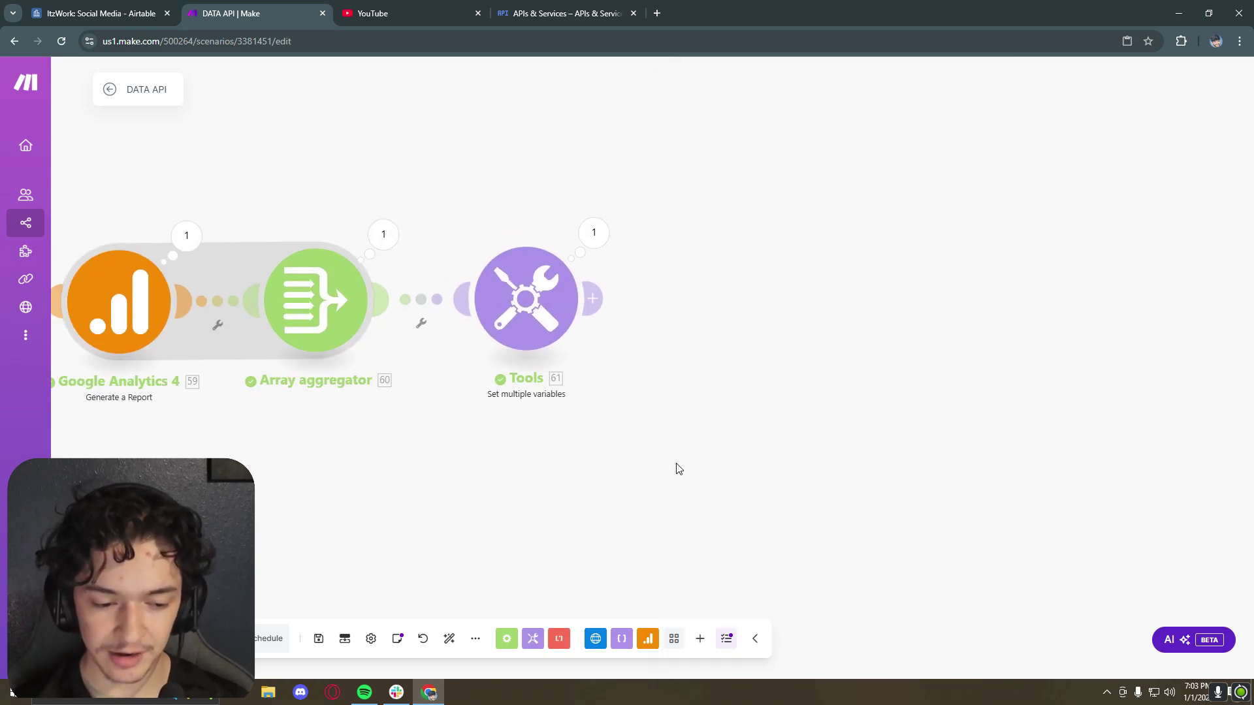
Step: Add a Set variable module after Set multiple variables and name its variable Total Active Users
left_click(533, 638)
scroll(616, 514, "down", 1)
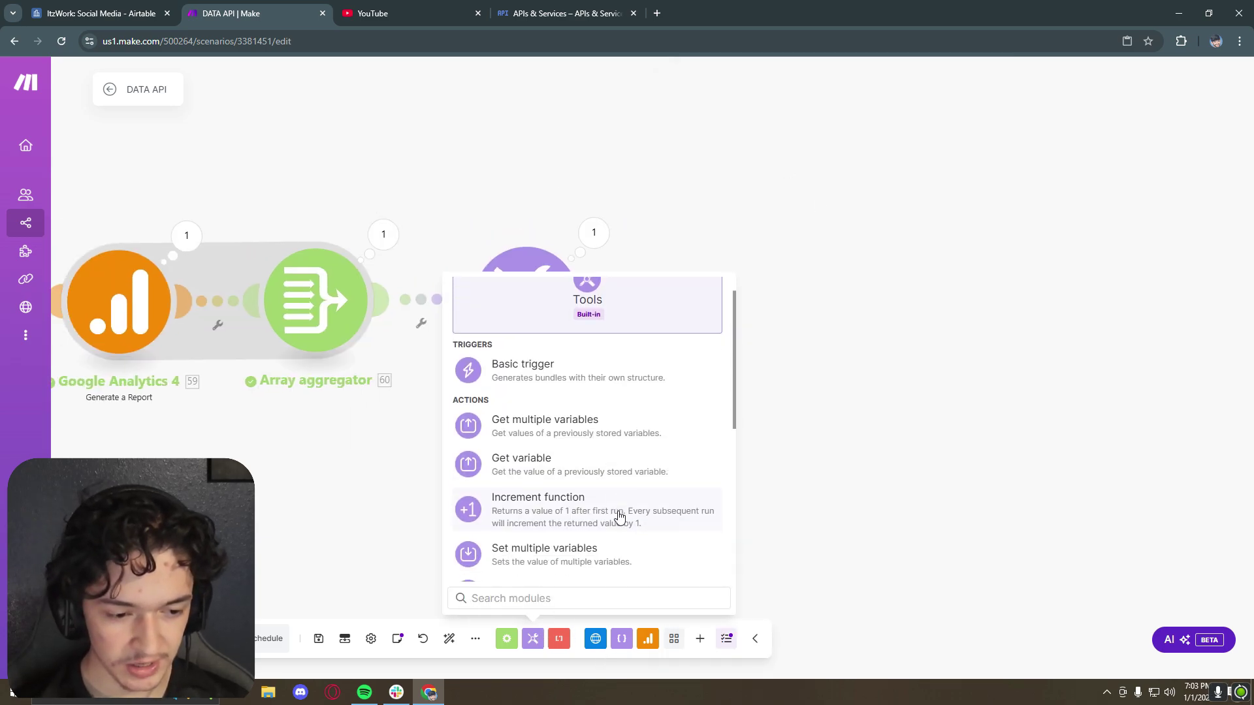
left_click(548, 494)
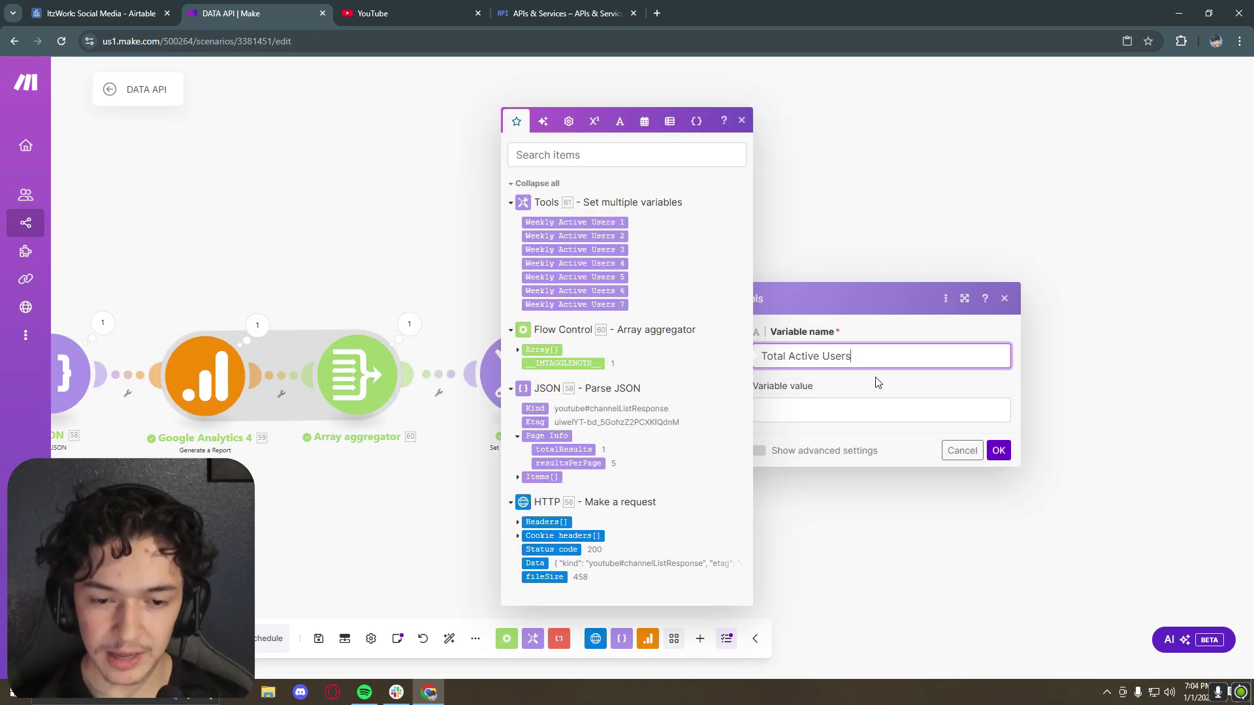
left_click(877, 382)
left_click(840, 412)
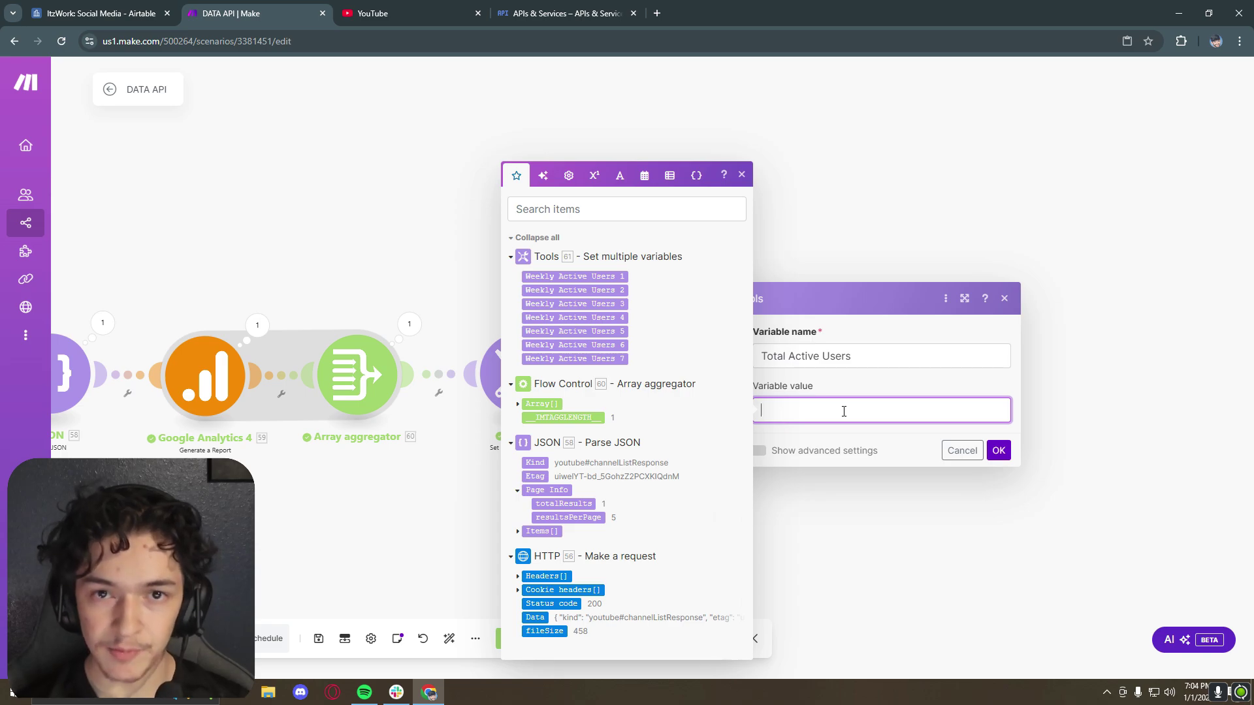
Step: Start the Total Active Users value as a sum function adding Weekly Active Users 1, 2 and 3 with plus operators
type("sum")
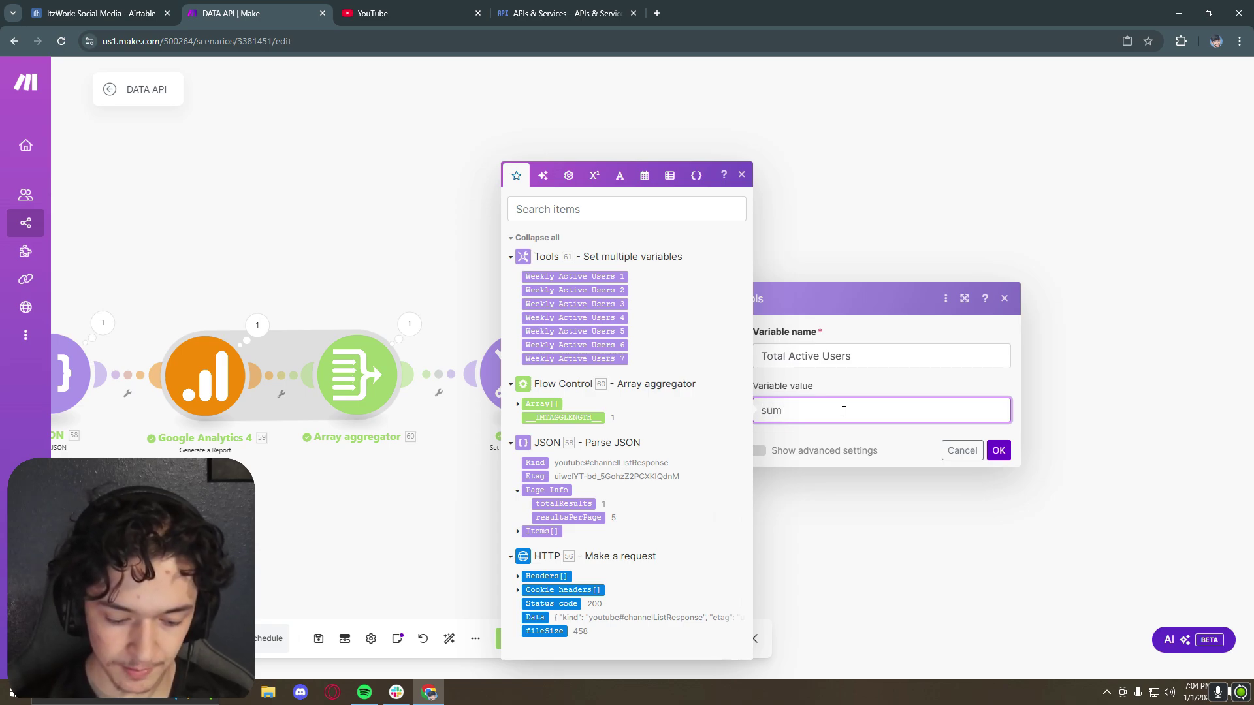
type("(")
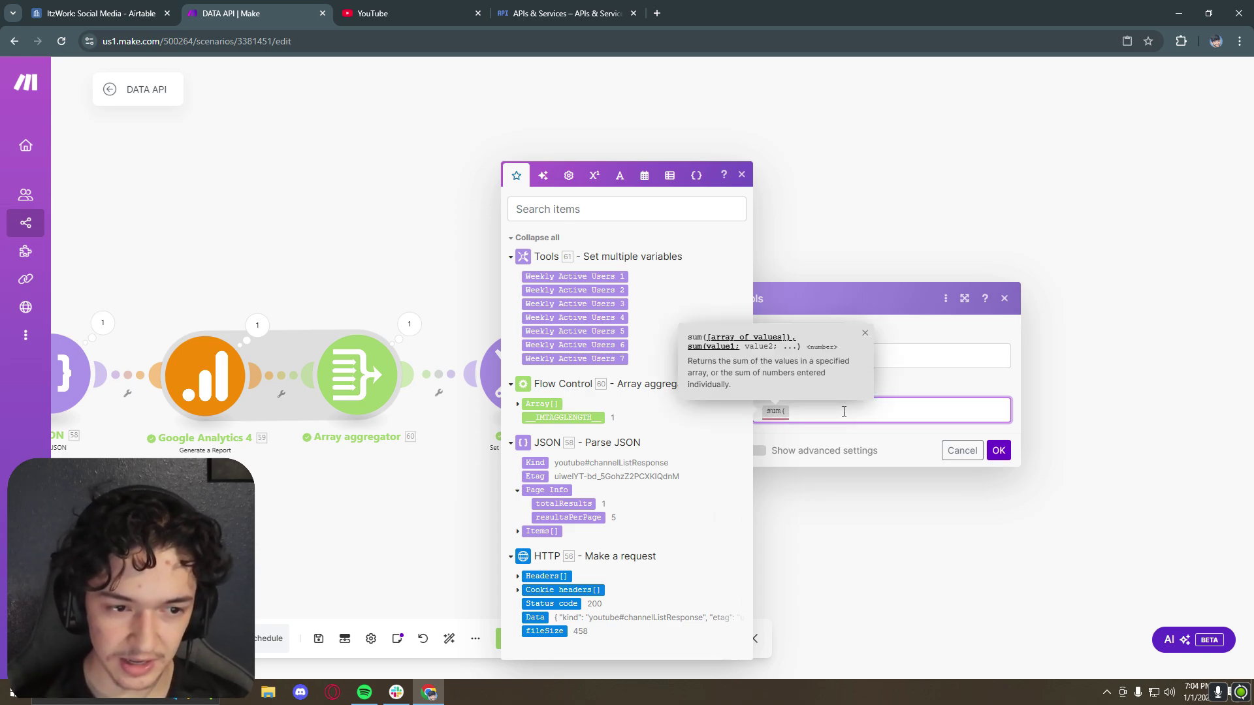
left_click(617, 277)
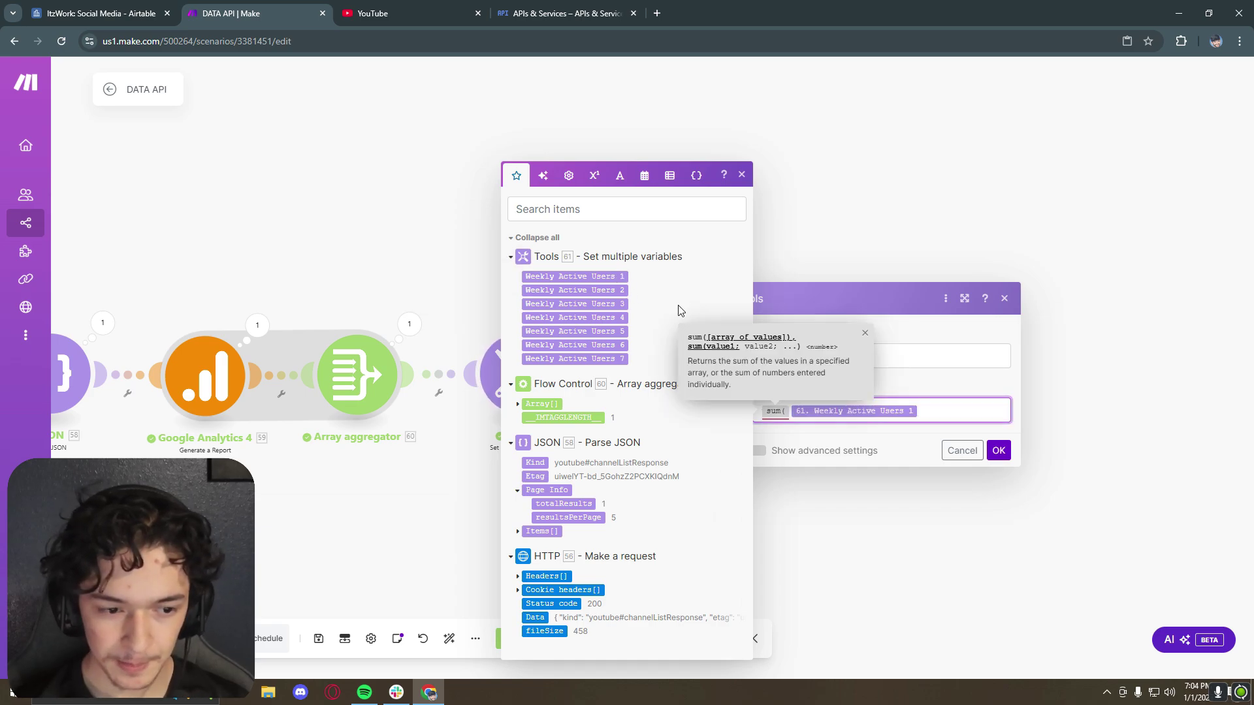
left_click(596, 184)
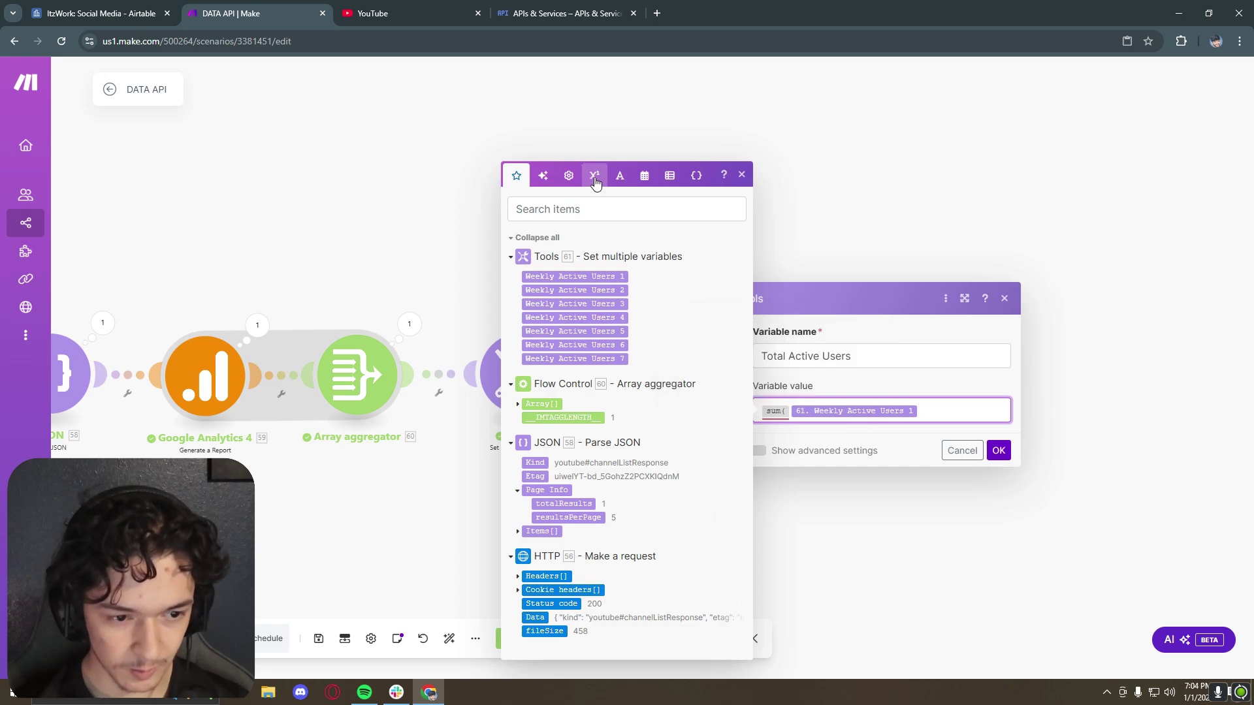
left_click_drag(569, 492, 924, 411)
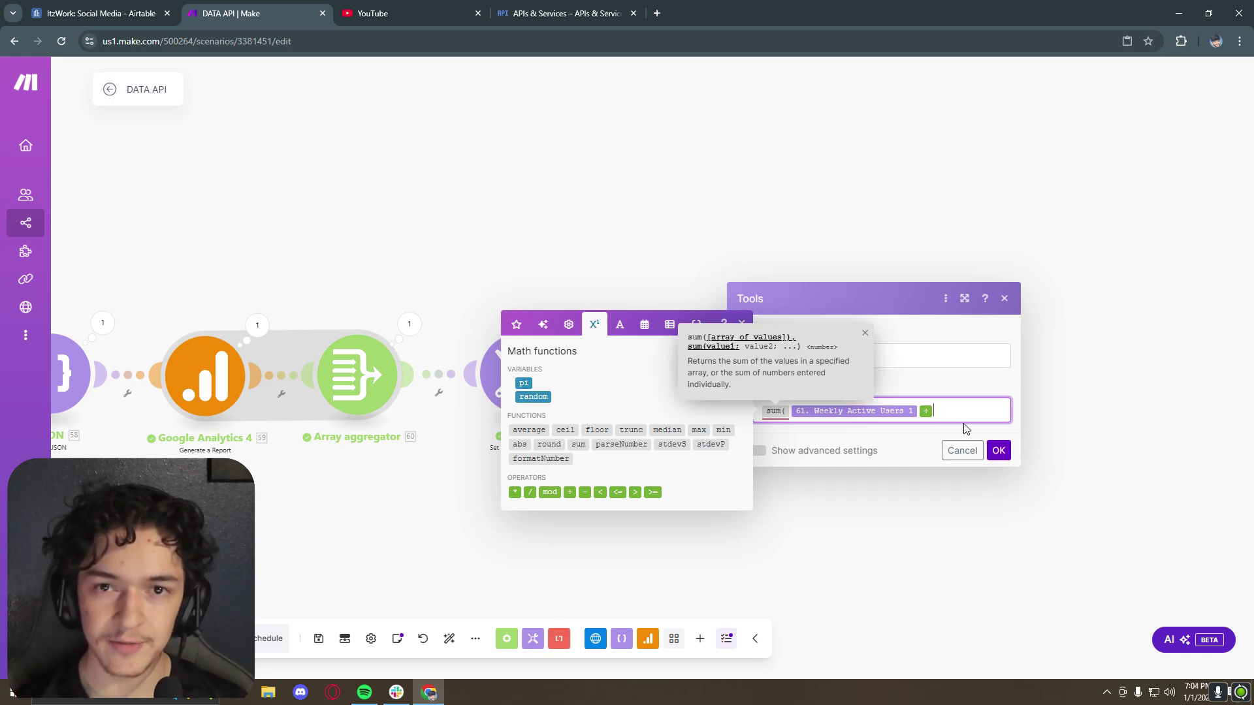
left_click(516, 325)
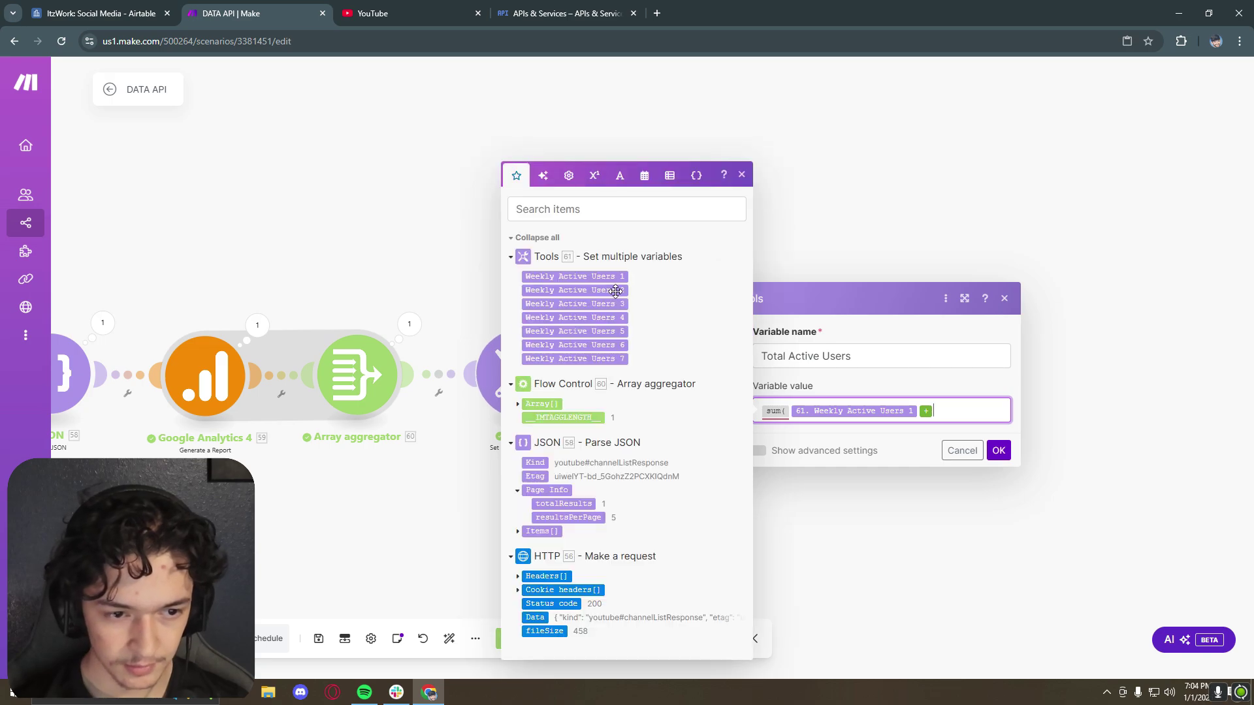
left_click(575, 290)
type("+")
left_click(588, 305)
type("+")
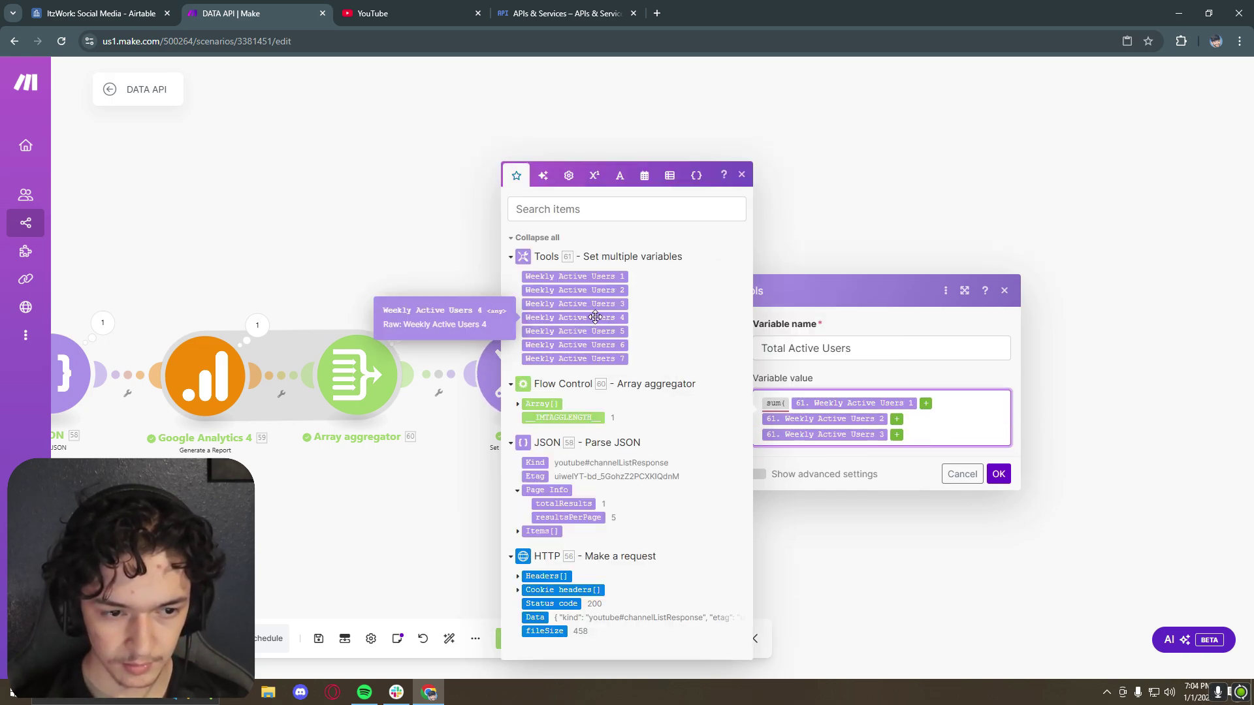
Step: Extend the sum with Weekly Active Users 4, 5, 6 and 7 joined by plus operators, and close its parenthesis
left_click(598, 318)
type("+")
left_click(595, 332)
type("+")
left_click(575, 344)
type("+")
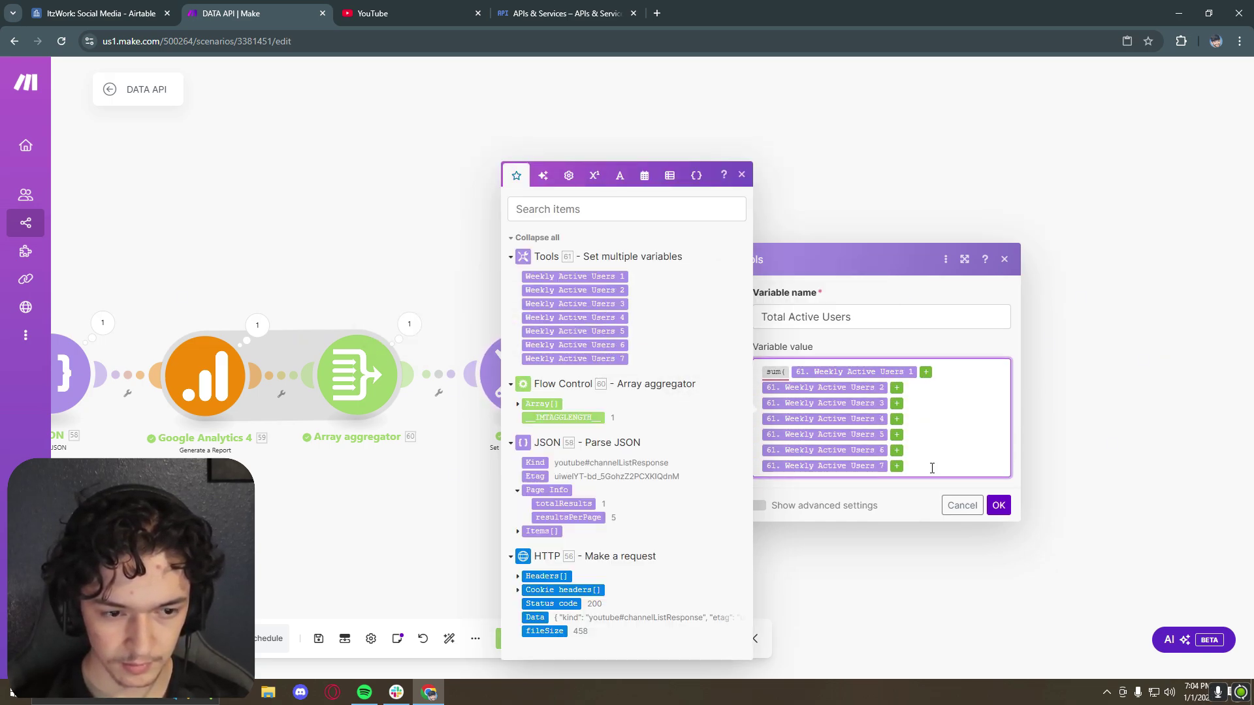
left_click(575, 358)
type(")")
left_click(872, 371)
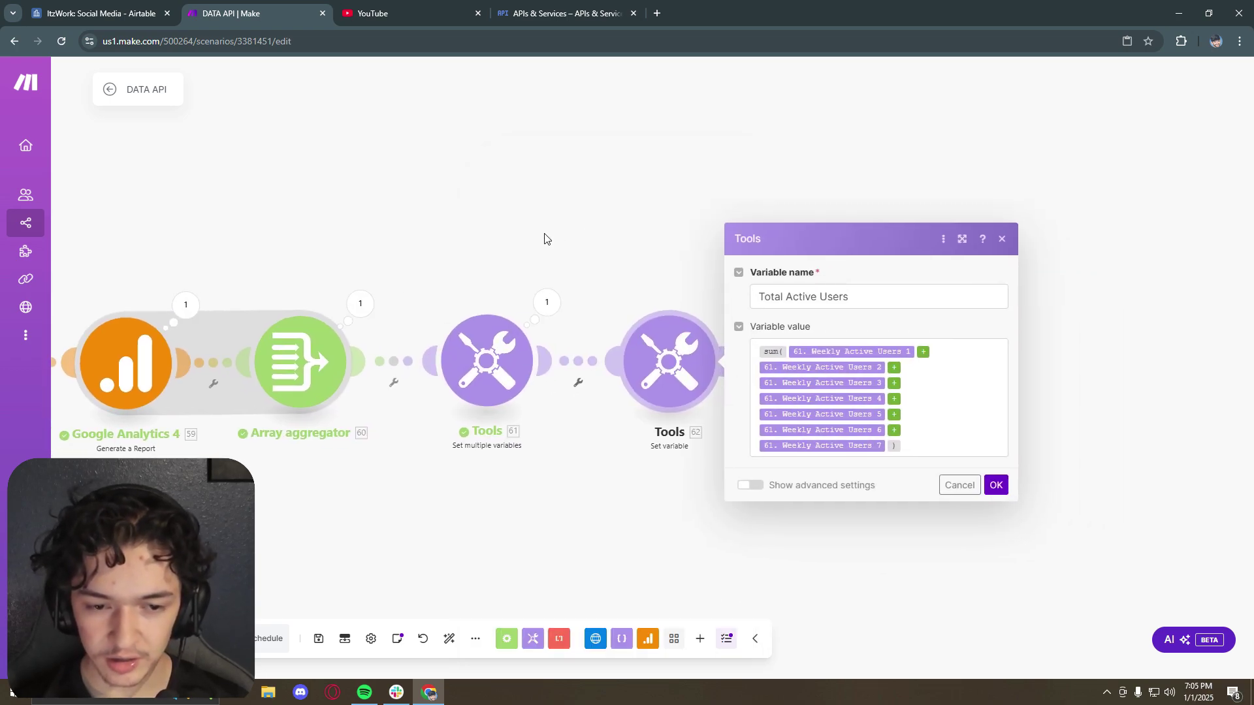
Step: Look over the available Tools aggregators and the sum formula, and save the Set variable module
left_click(533, 638)
scroll(586, 442, "down", 4)
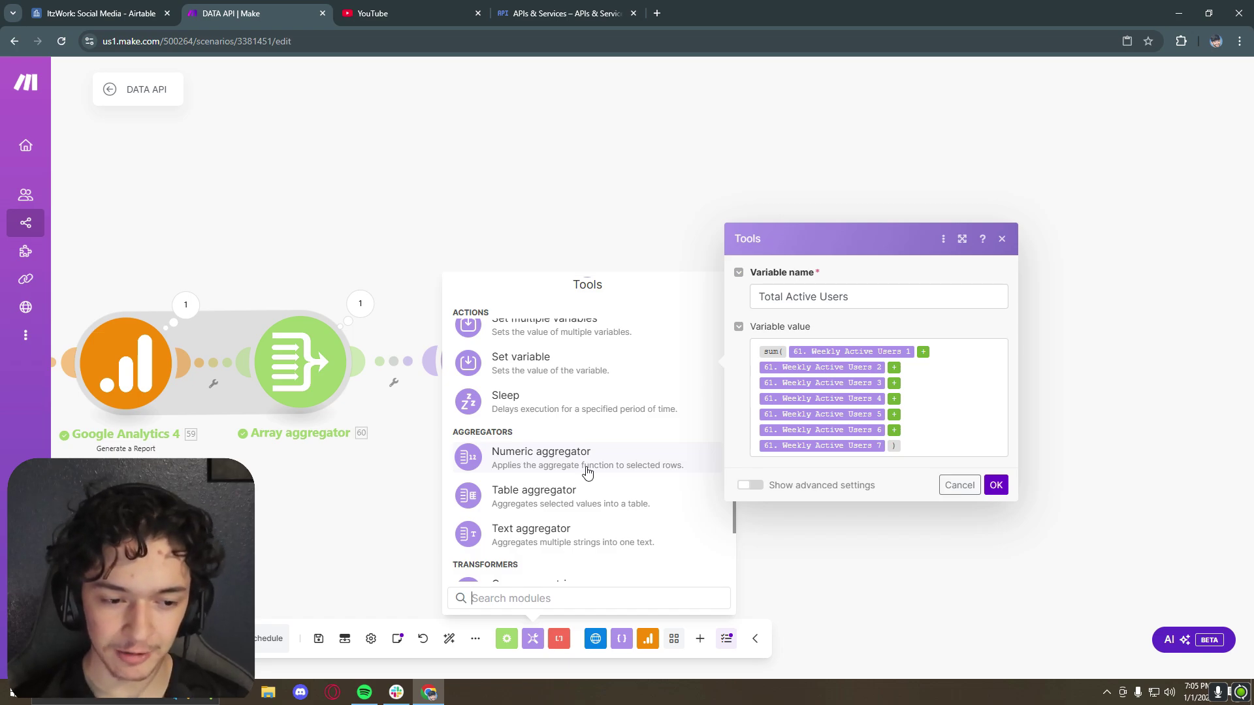
left_click(918, 437)
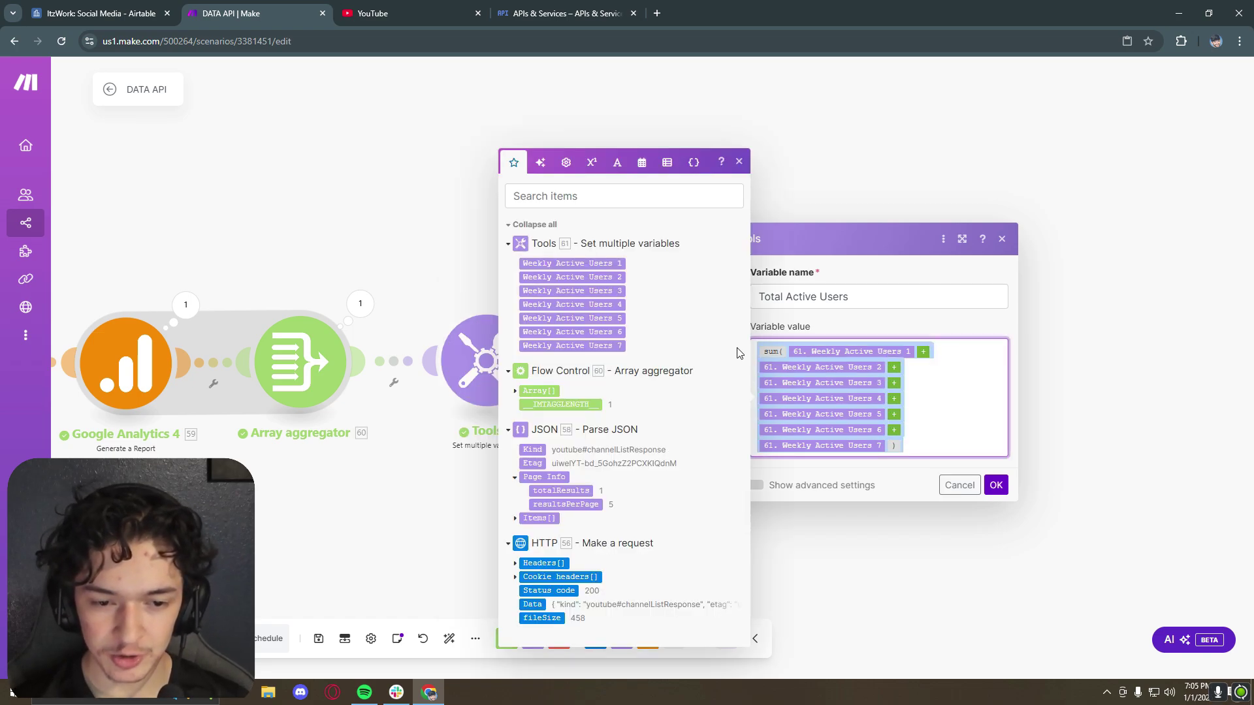
left_click(740, 163)
left_click(995, 484)
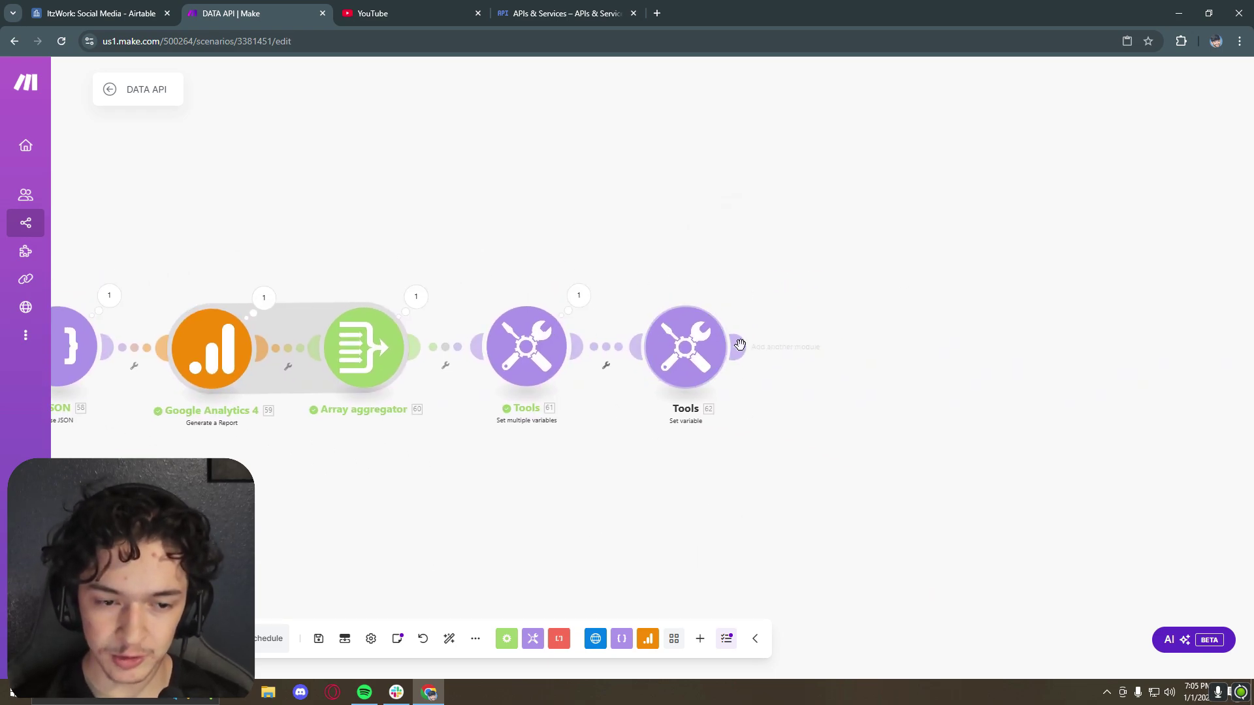
Step: Add the List media module of Instagram for Business (Facebook login) after the Set variable module
left_click(700, 638)
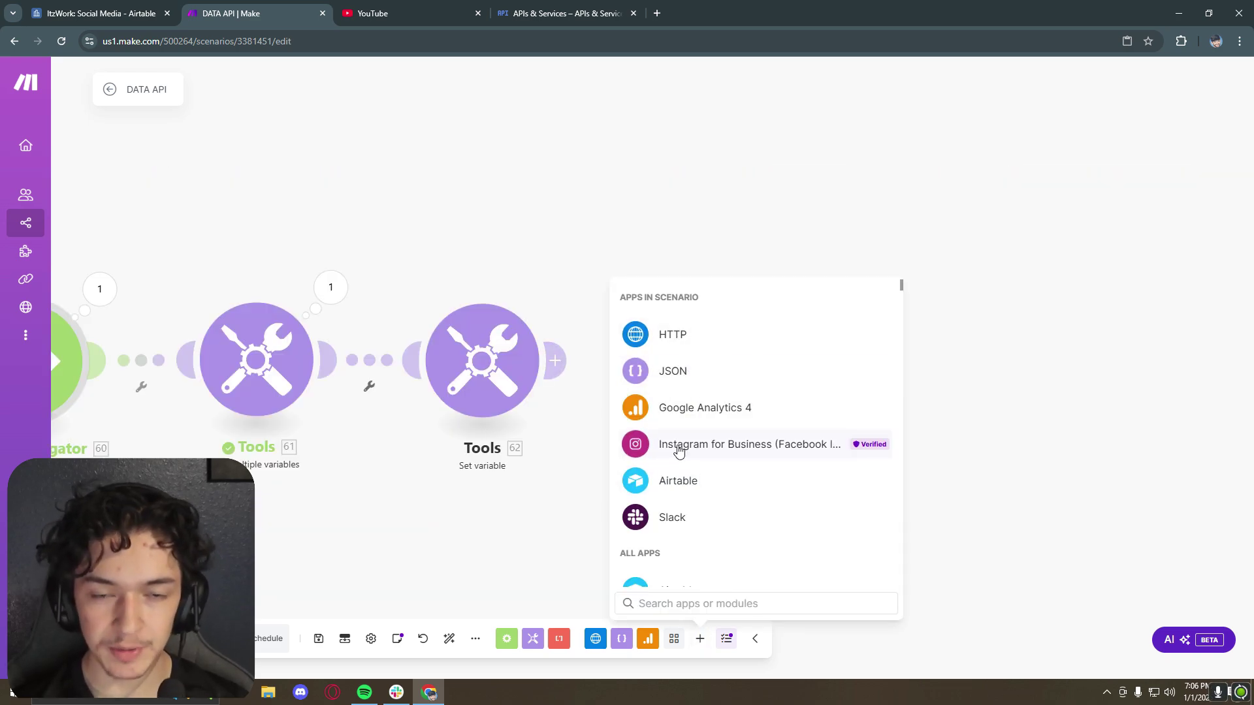
left_click(679, 451)
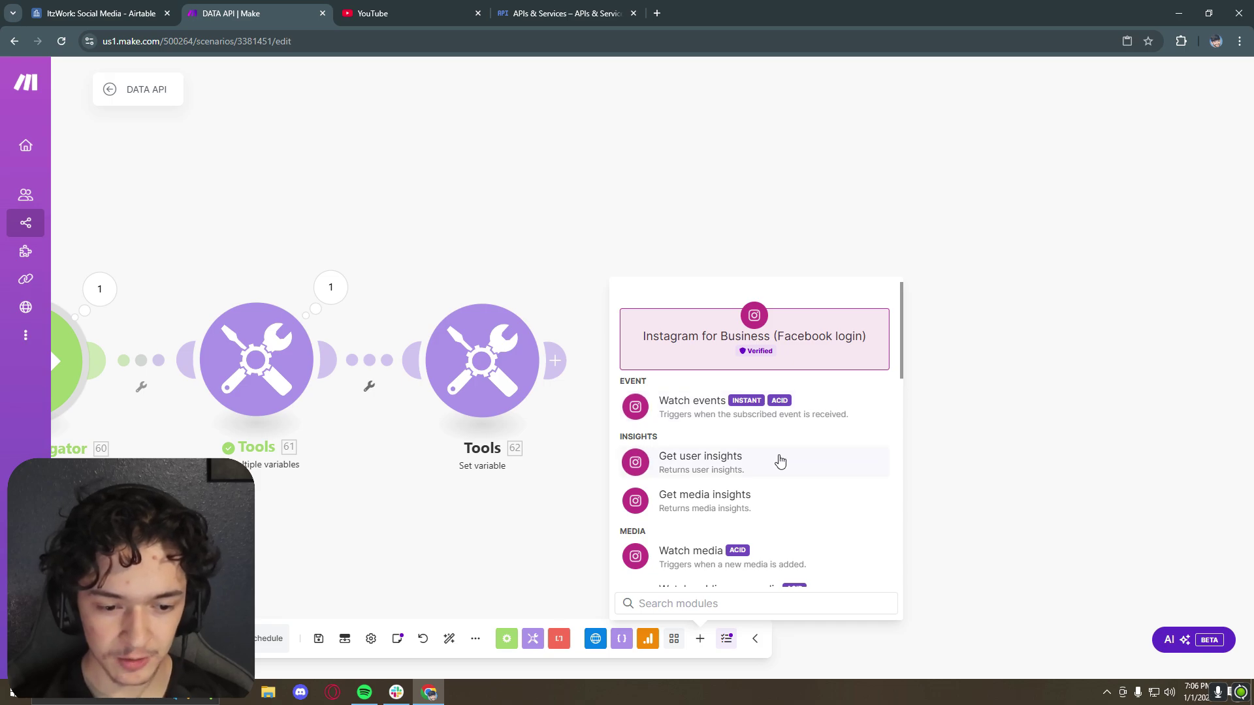
type("list")
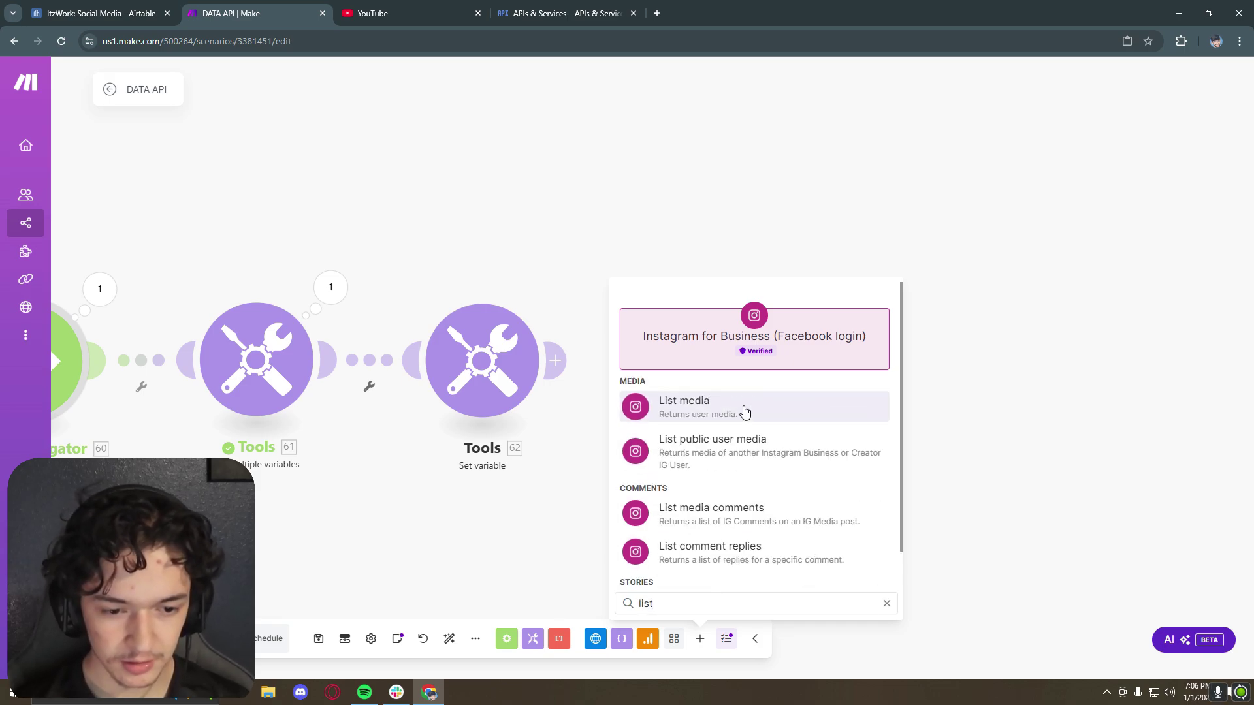
left_click(741, 410)
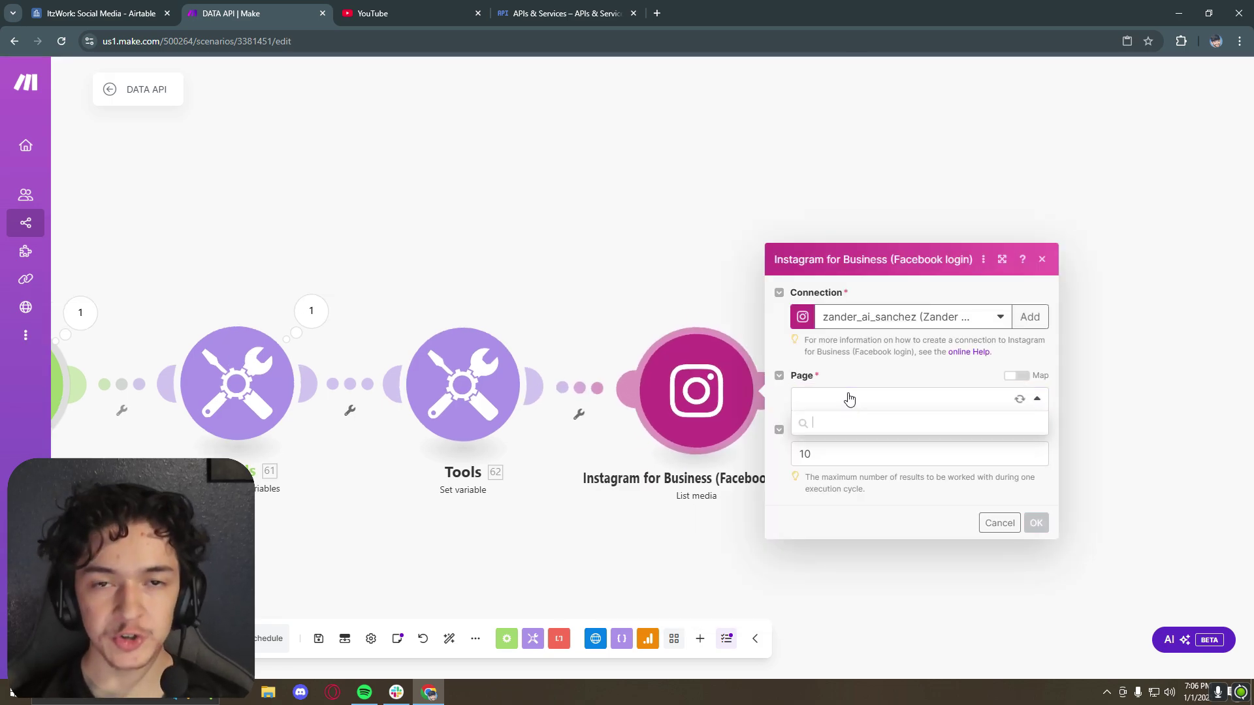
Step: Set the List media module to the ItzWork page with a limit of 10000 and save it
left_click(853, 400)
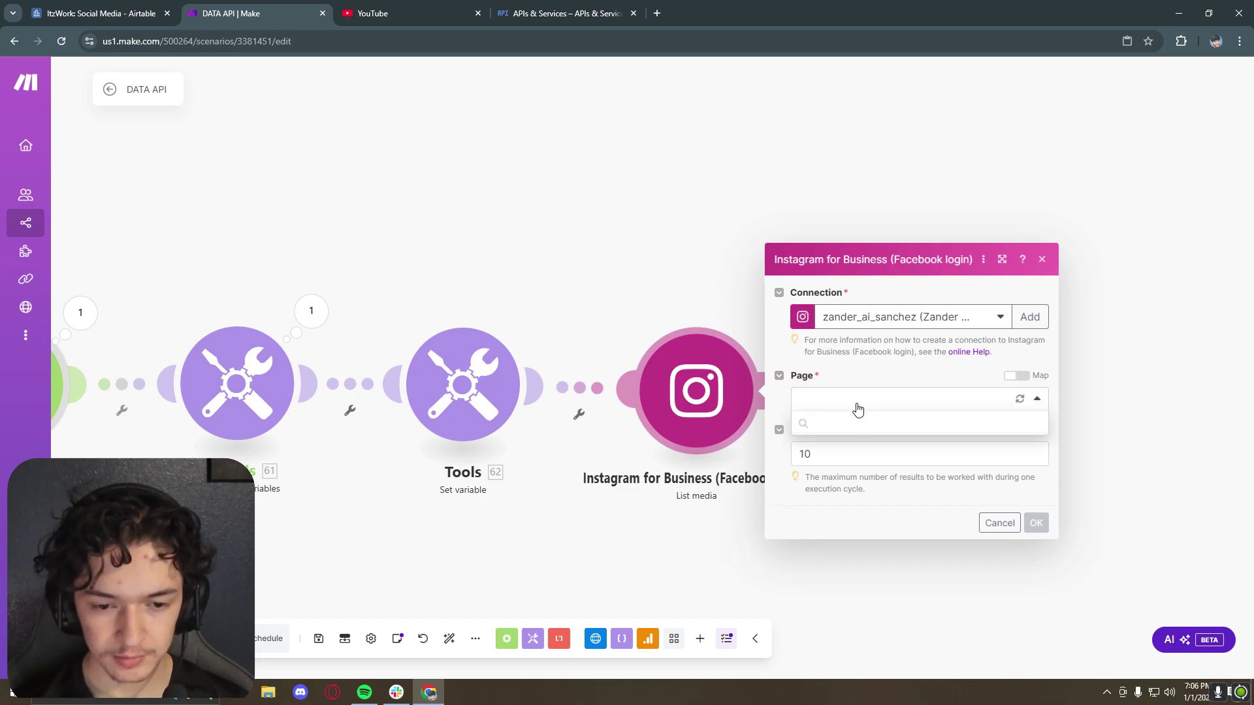
left_click(875, 426)
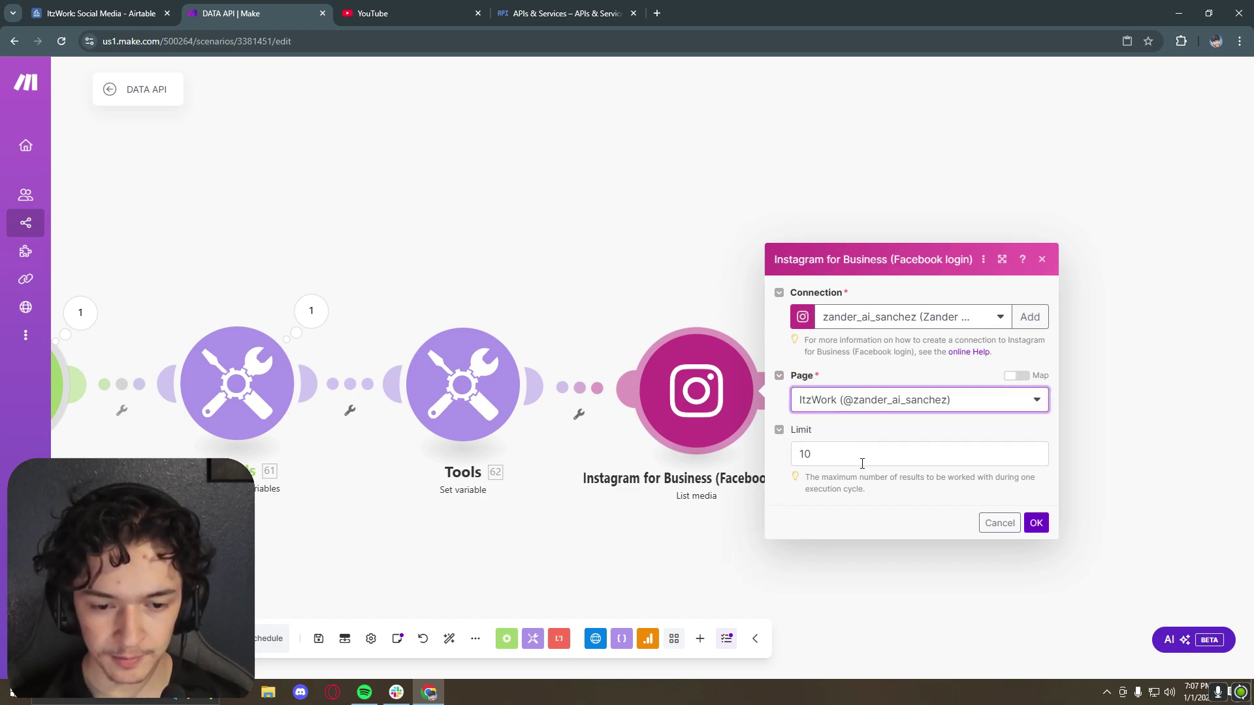
left_click(851, 455)
type("0")
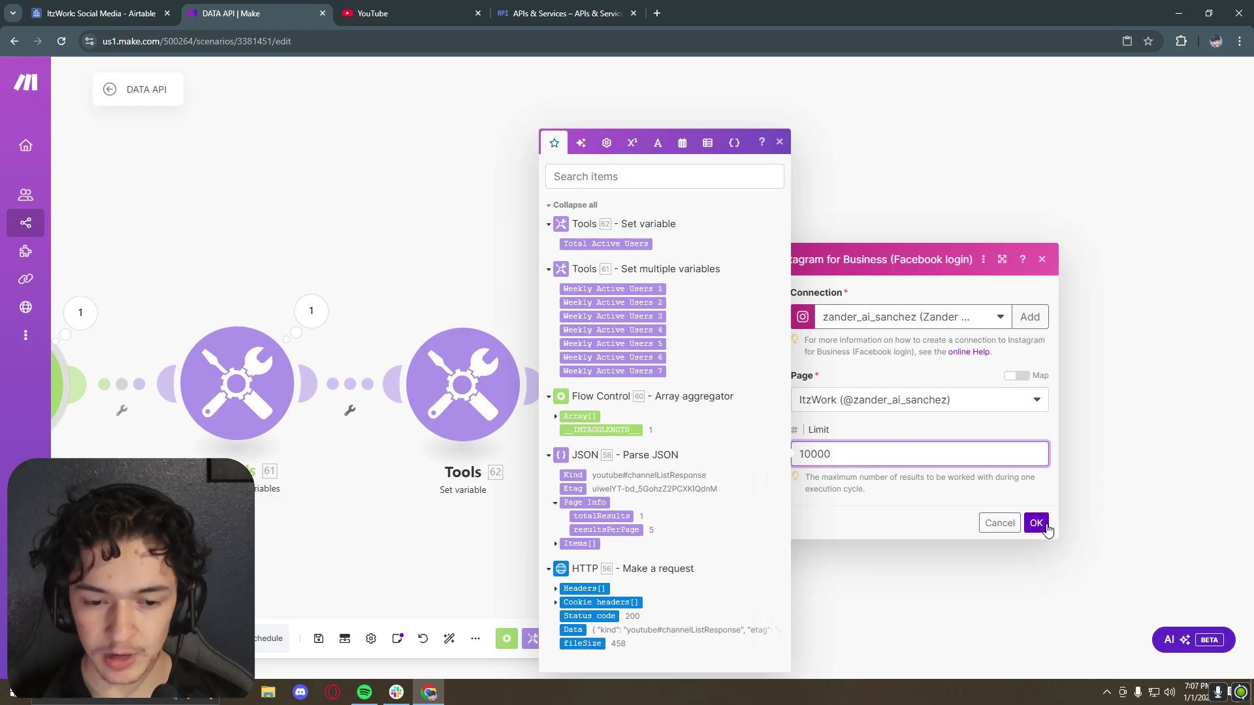
type("00")
left_click(1036, 523)
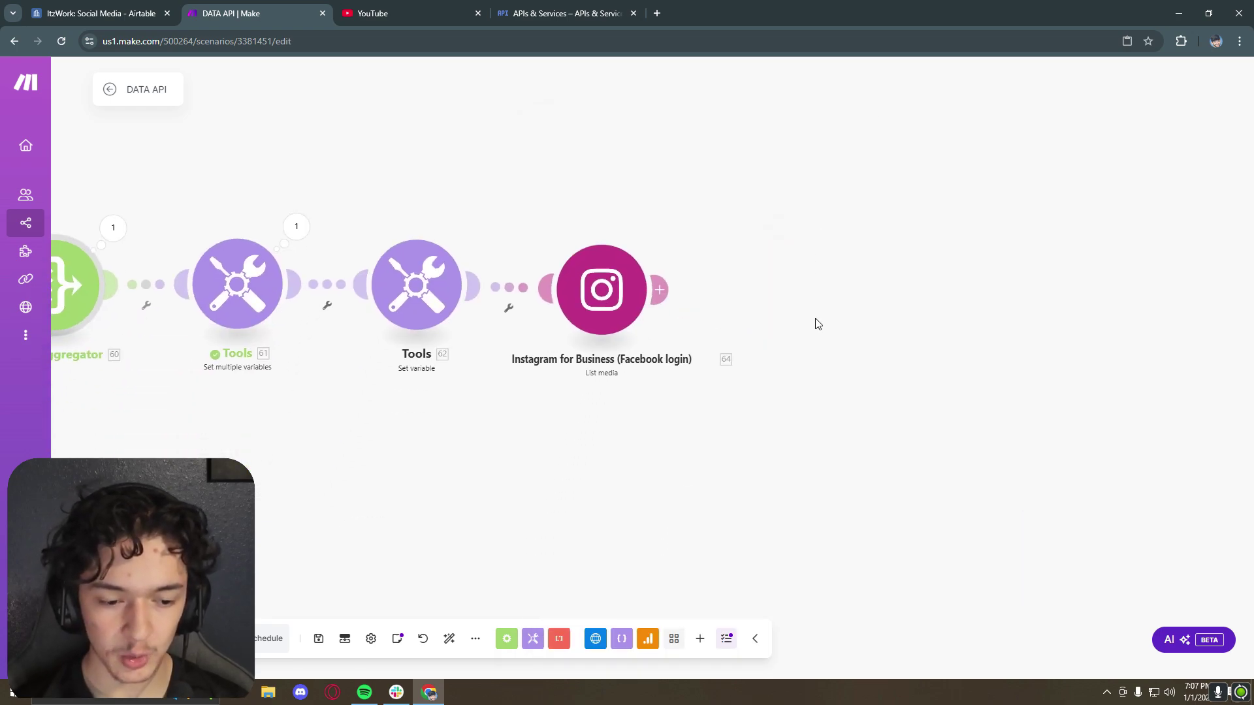
Step: Add an Array aggregator after List media, with that Instagram module as its source and Media ID as the aggregated field
left_click(507, 638)
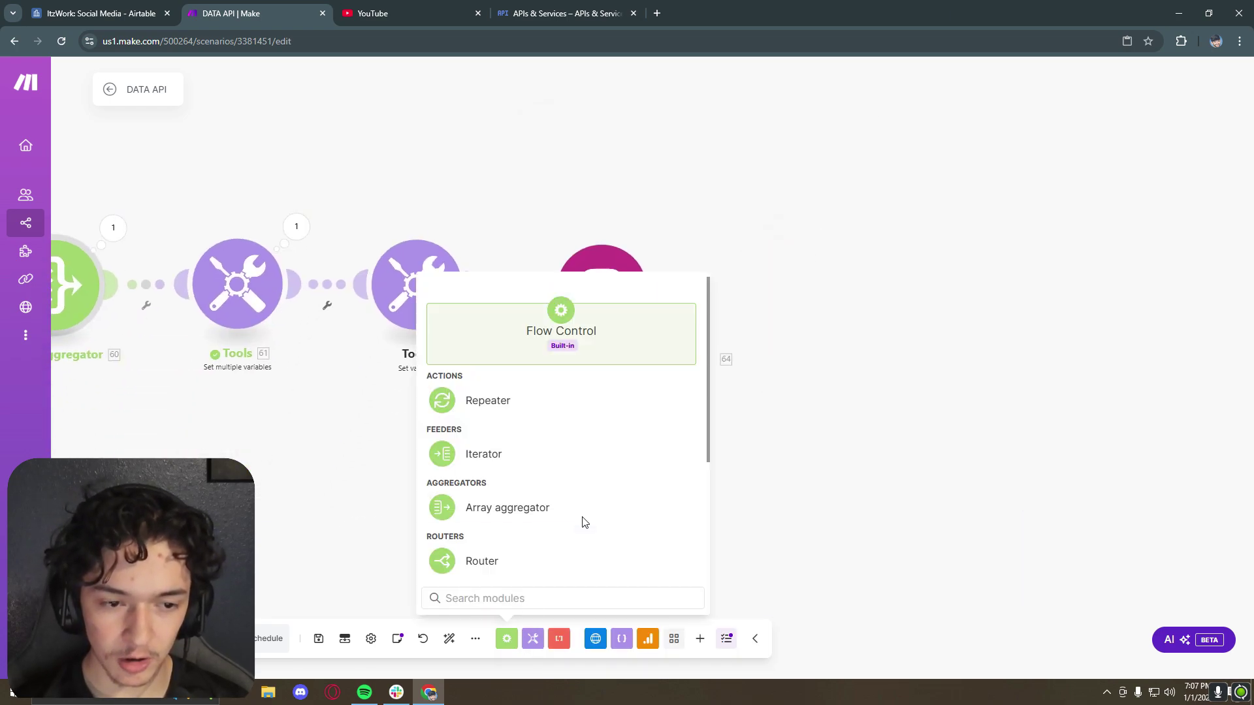
left_click(514, 508)
left_click(781, 287)
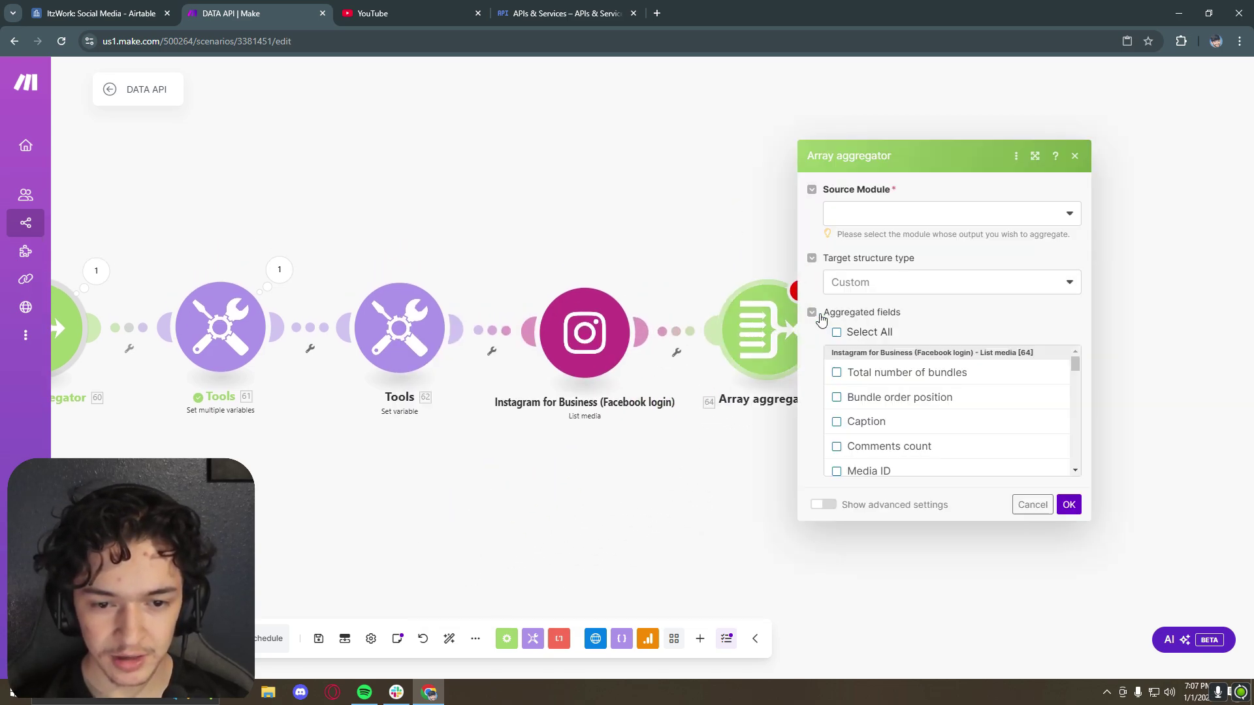
left_click(900, 209)
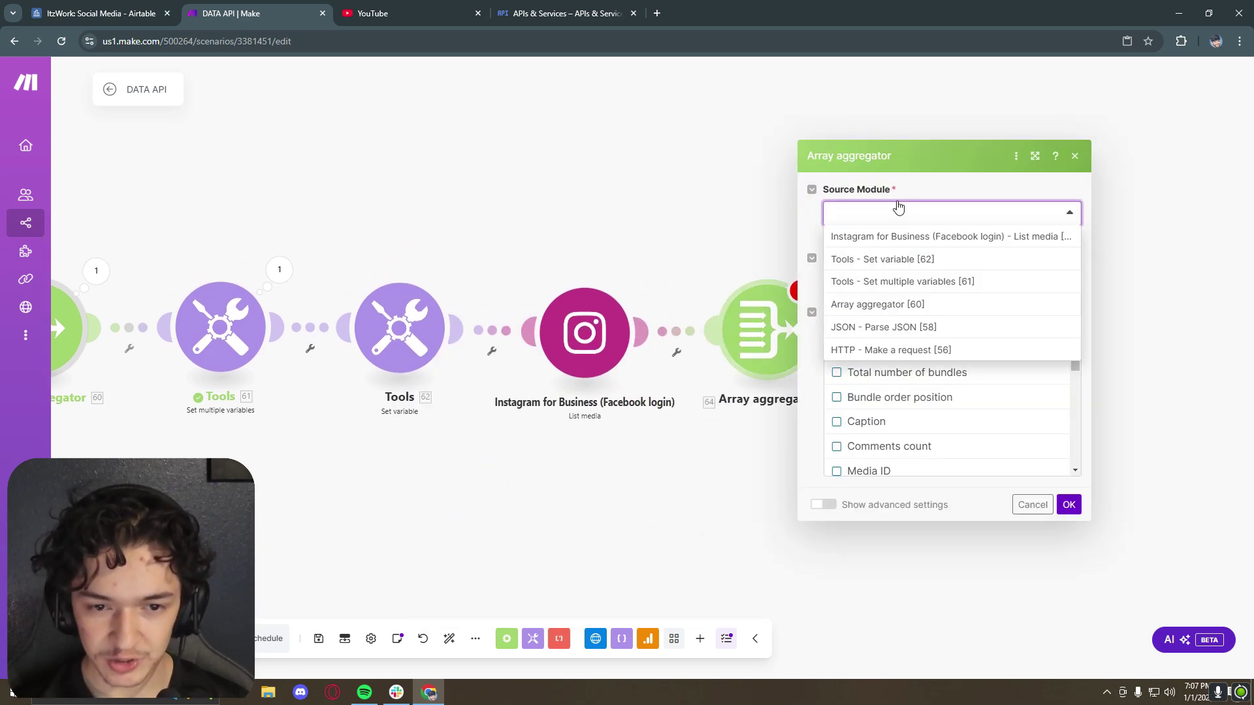
left_click(880, 239)
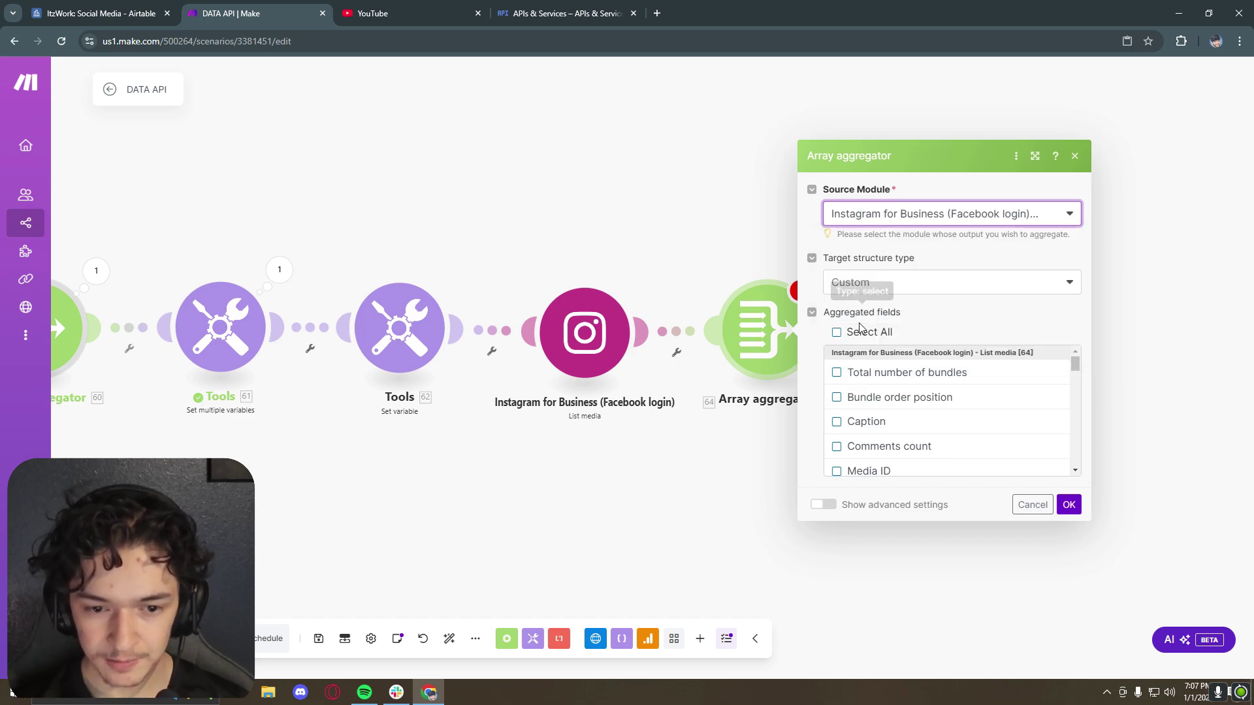
scroll(900, 427, "down", 1)
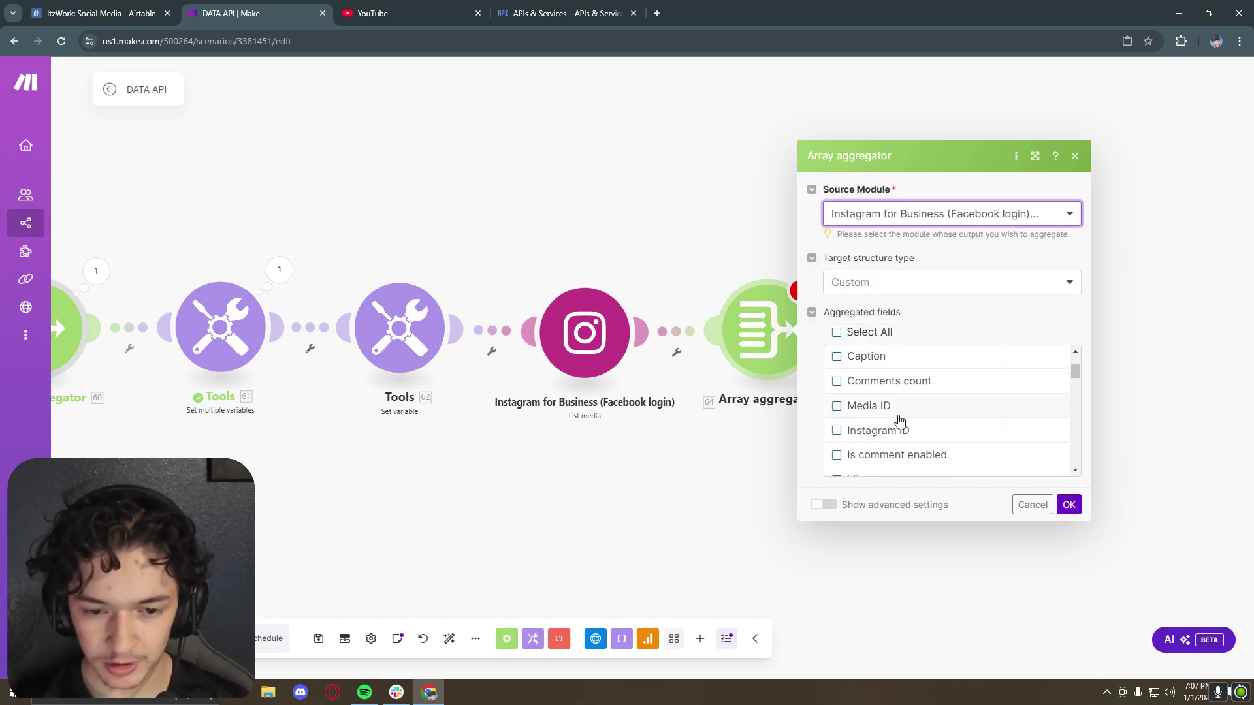
left_click(837, 407)
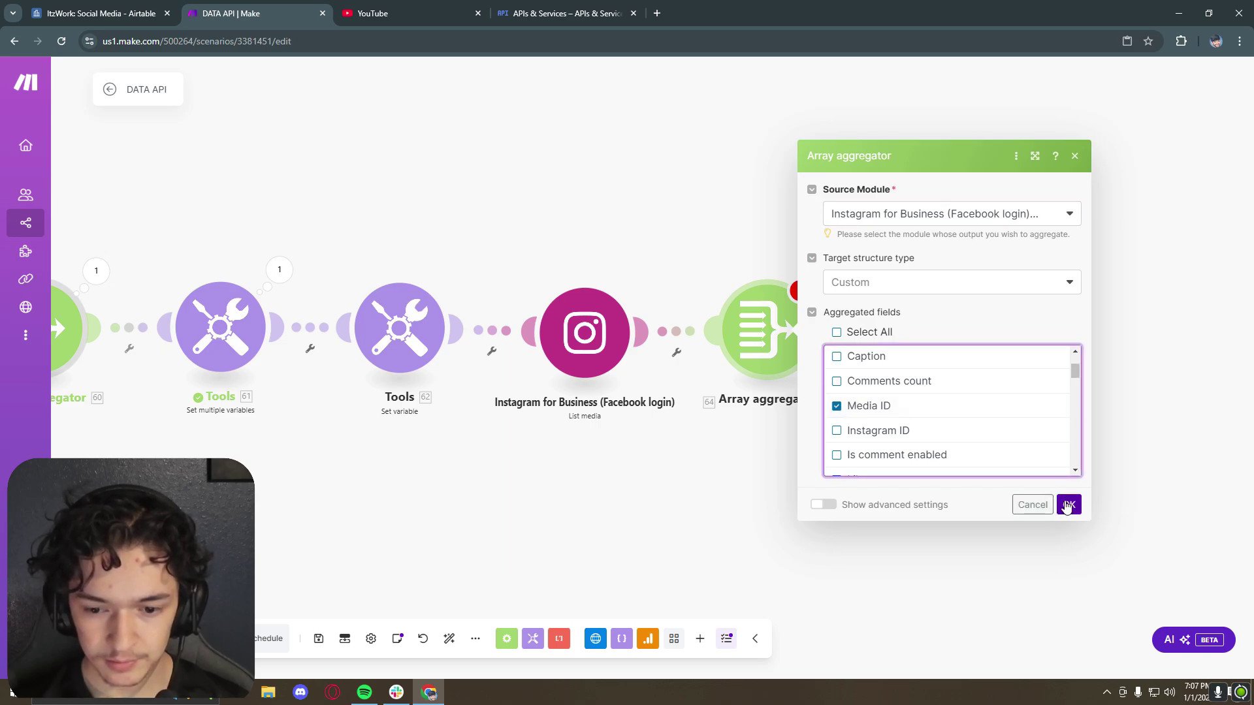
left_click(1066, 506)
Step: Add the Instagram Get public user info module after the Array aggregator, using the ItzWork page and the account's username
left_click(678, 642)
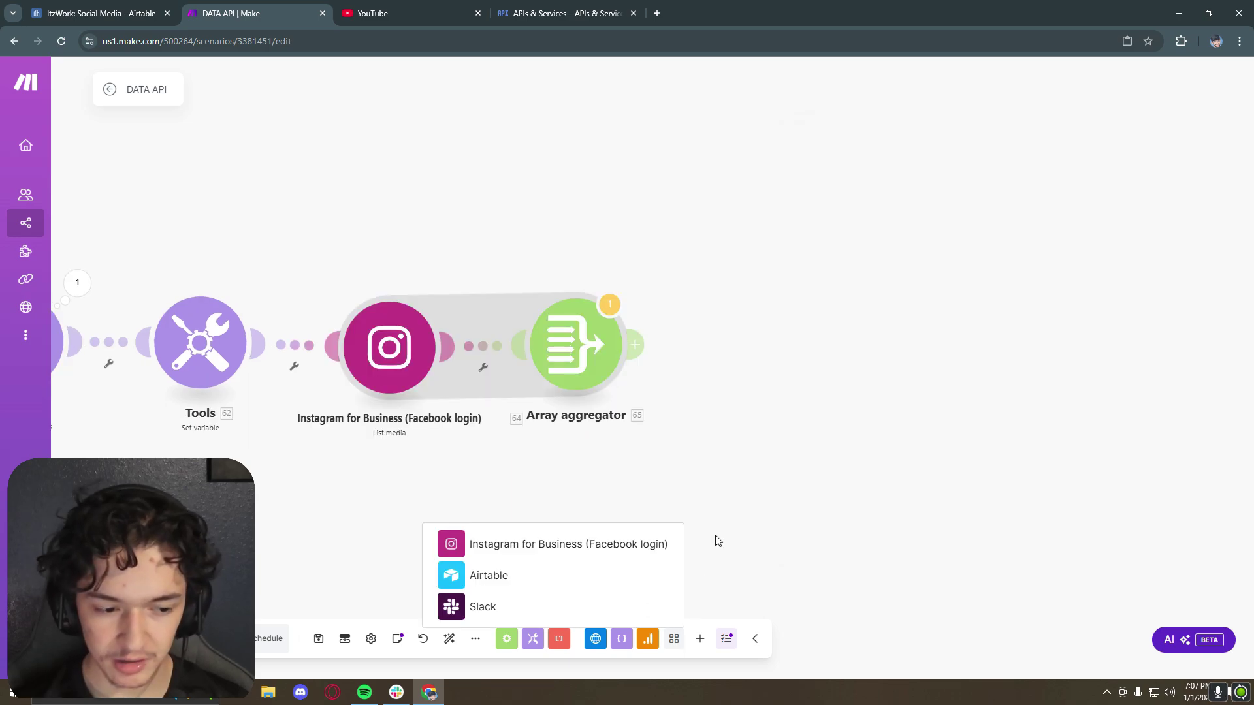
left_click(537, 549)
scroll(683, 458, "down", 5)
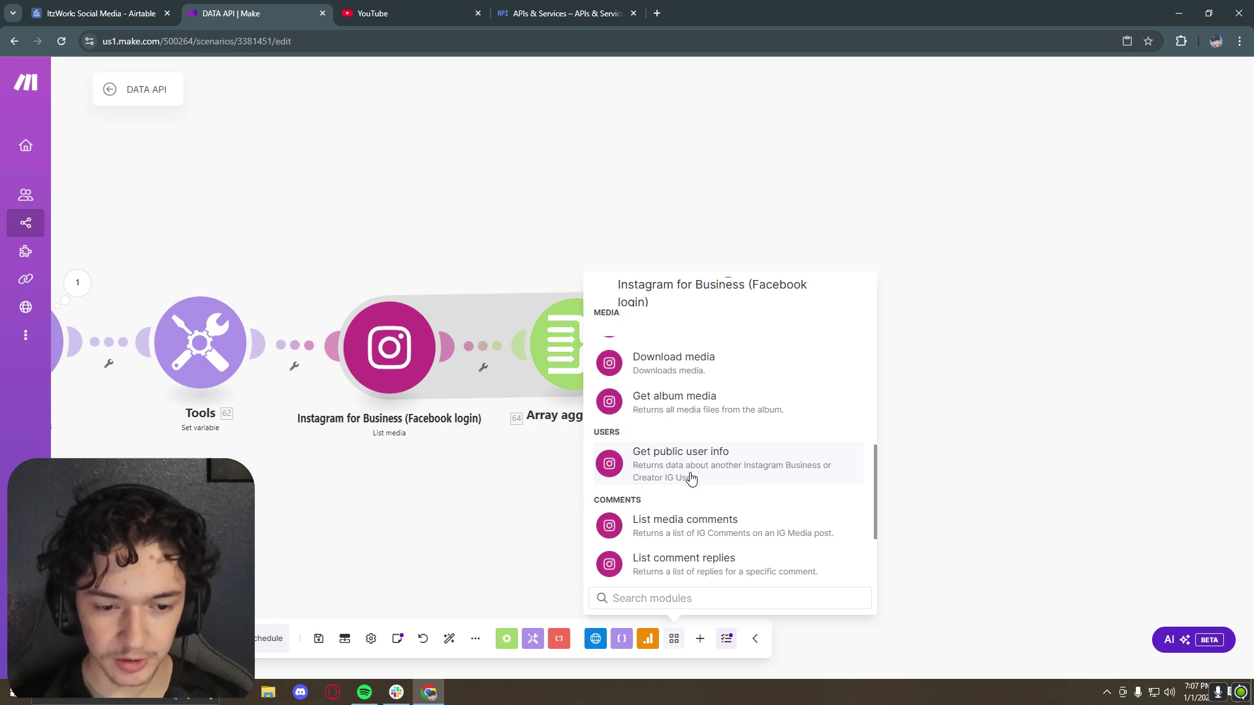
left_click(711, 476)
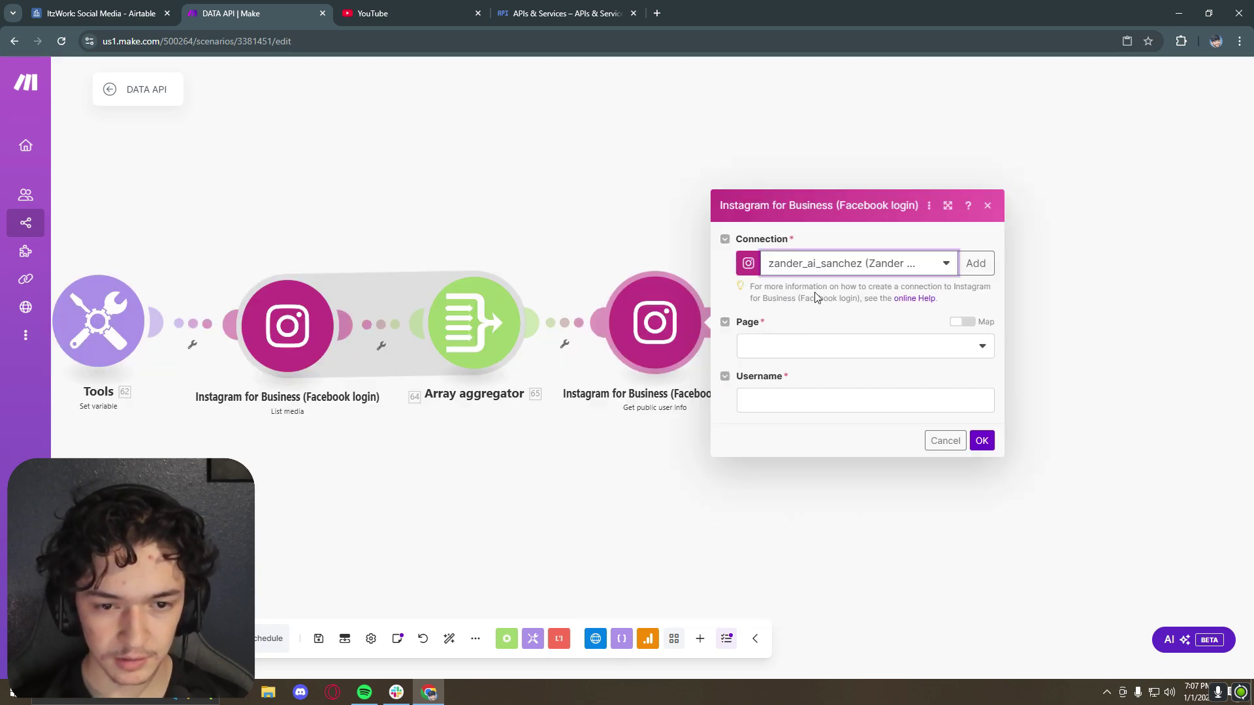
left_click(784, 343)
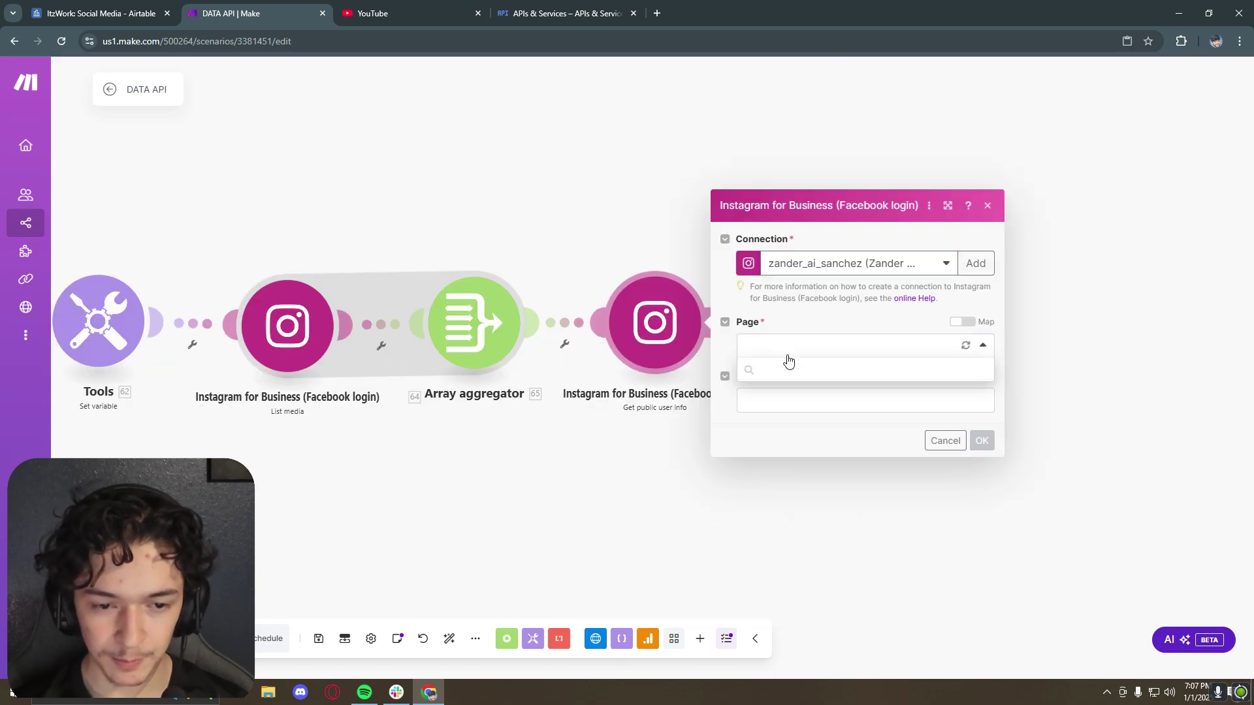
left_click(797, 393)
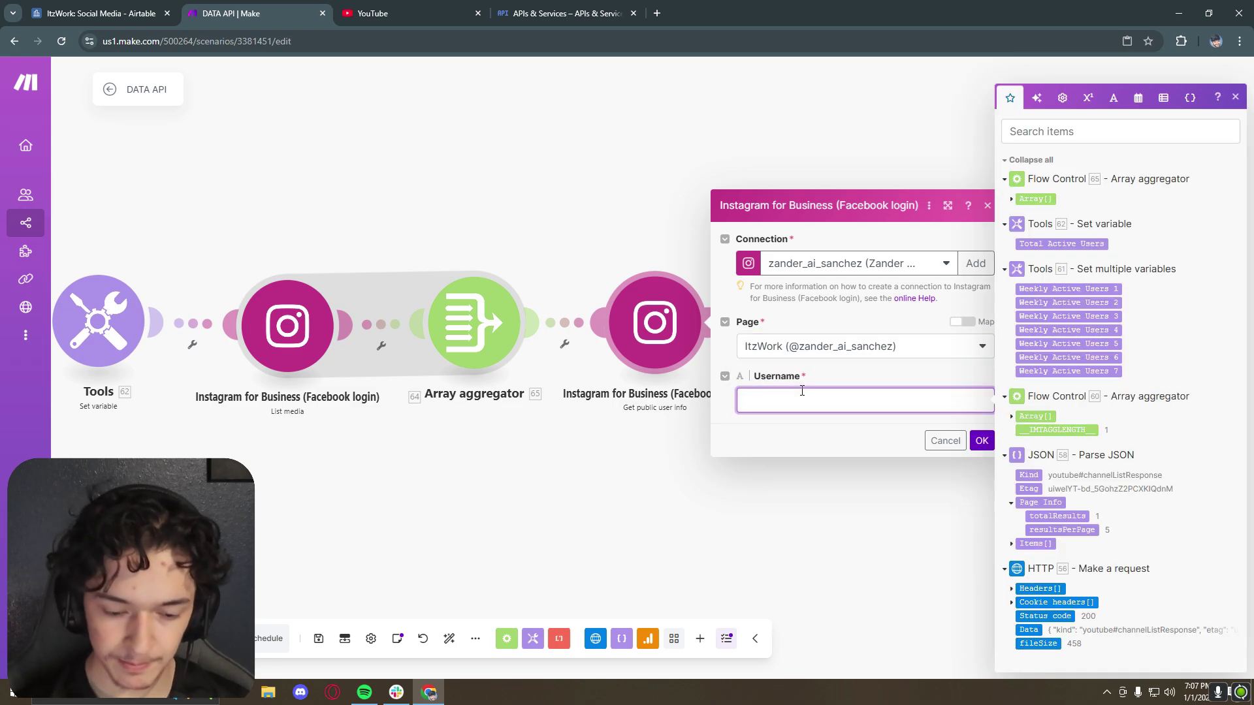
Step: Add an Iterator after Get public user info, followed by the Instagram Get media insights module
left_click(507, 638)
left_click(484, 454)
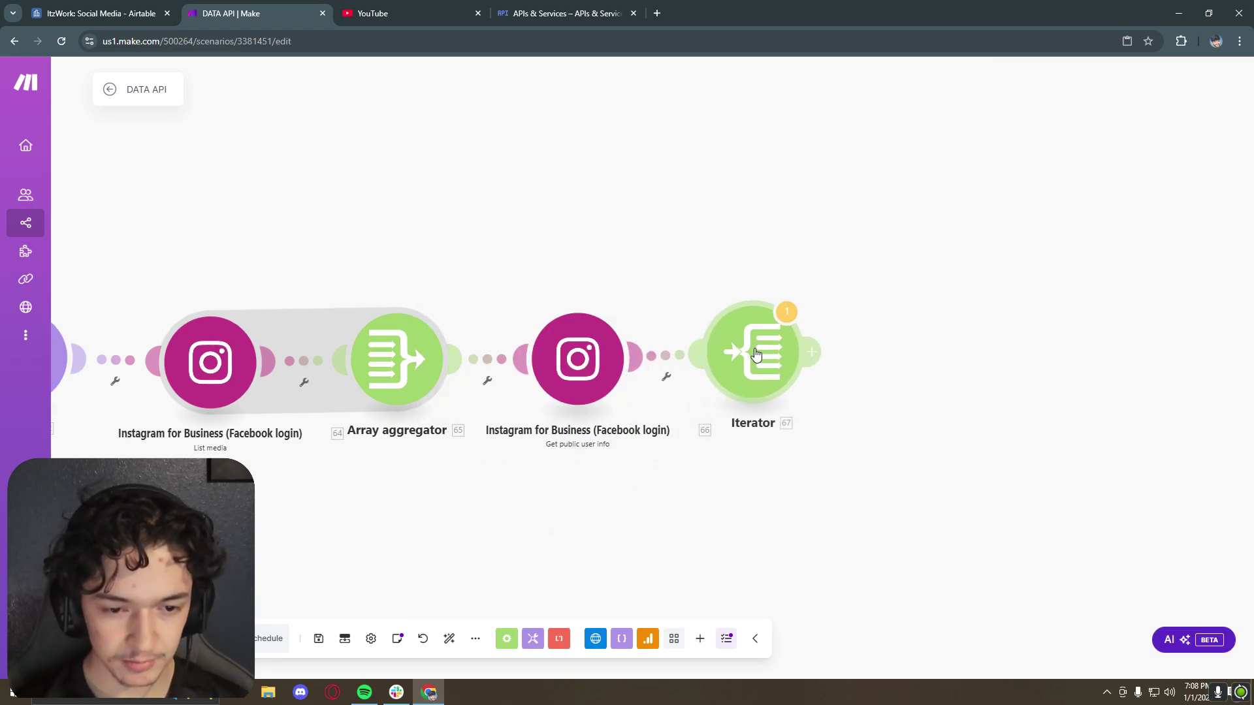
left_click(675, 639)
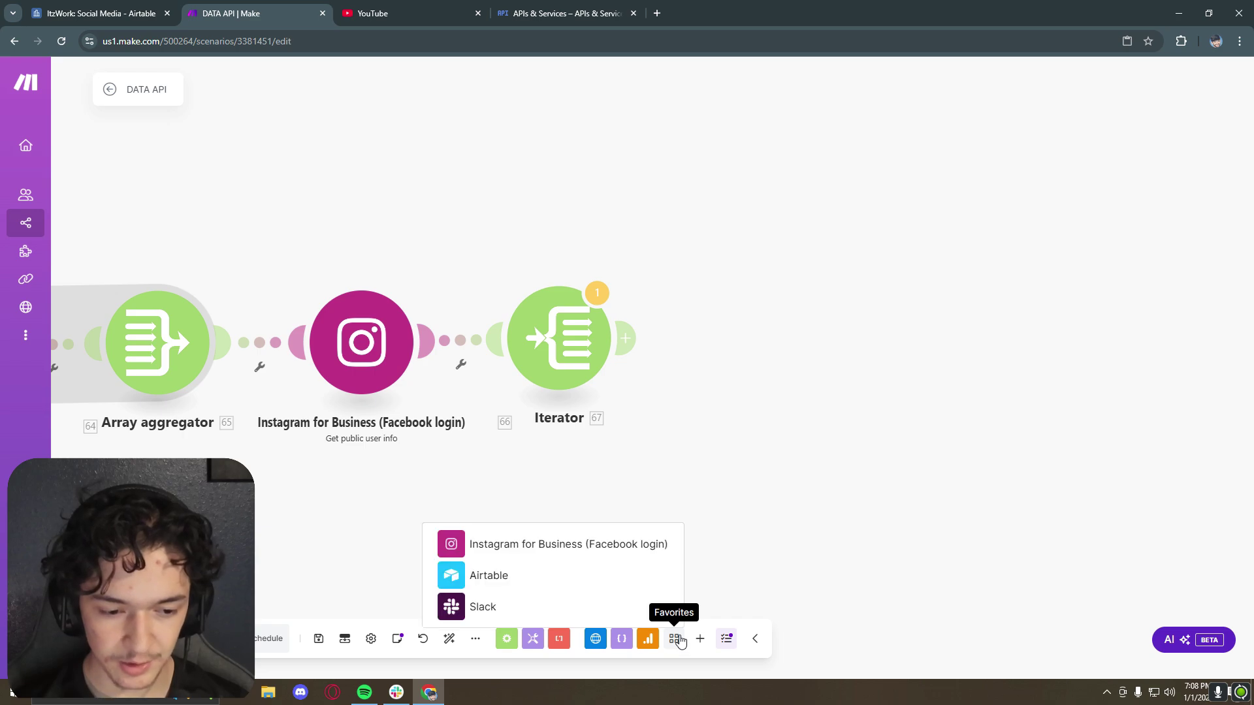
left_click(527, 555)
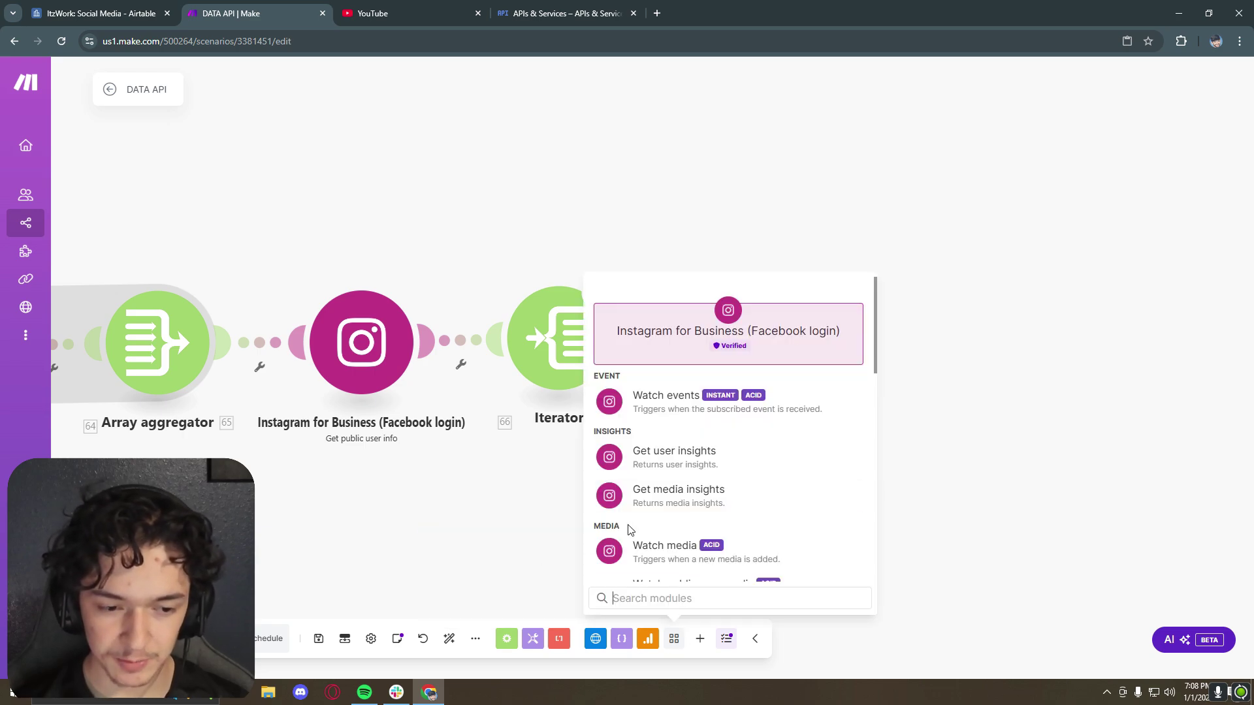
left_click(737, 501)
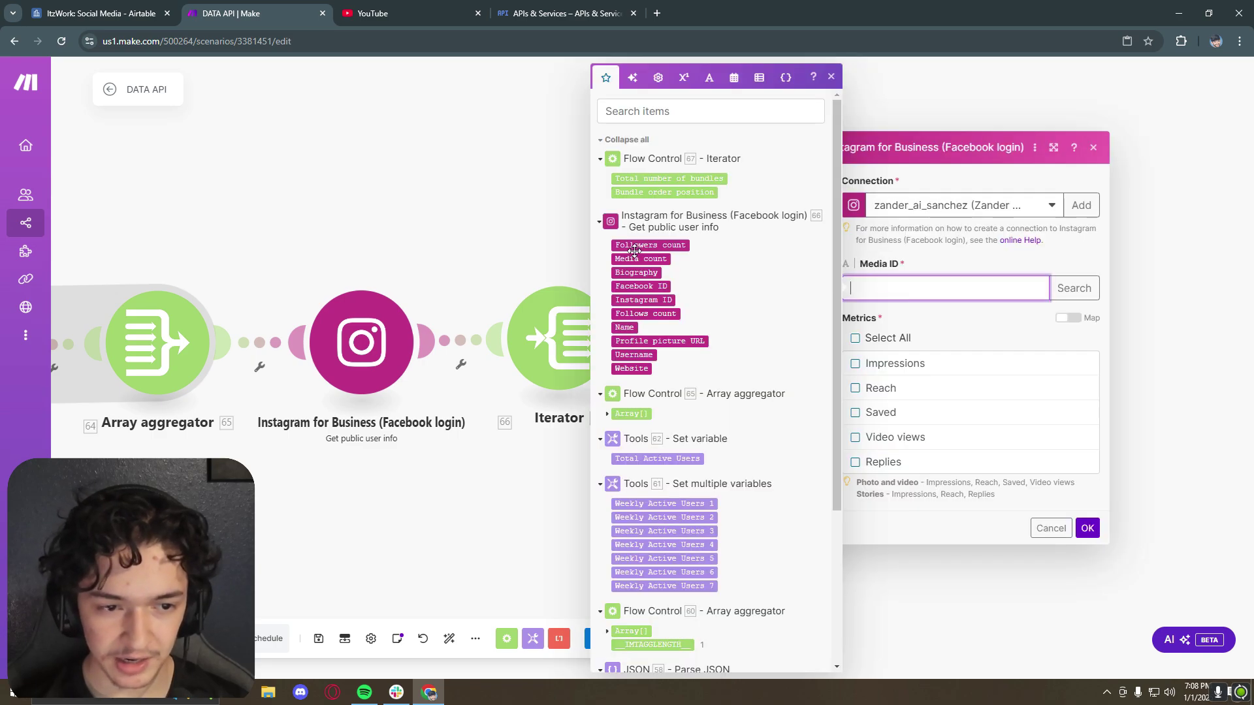
Step: Map Media ID from the newest Array aggregator's array into Get media insights, select the Video views metric and save
left_click(629, 414)
left_click_drag(637, 428, 898, 308)
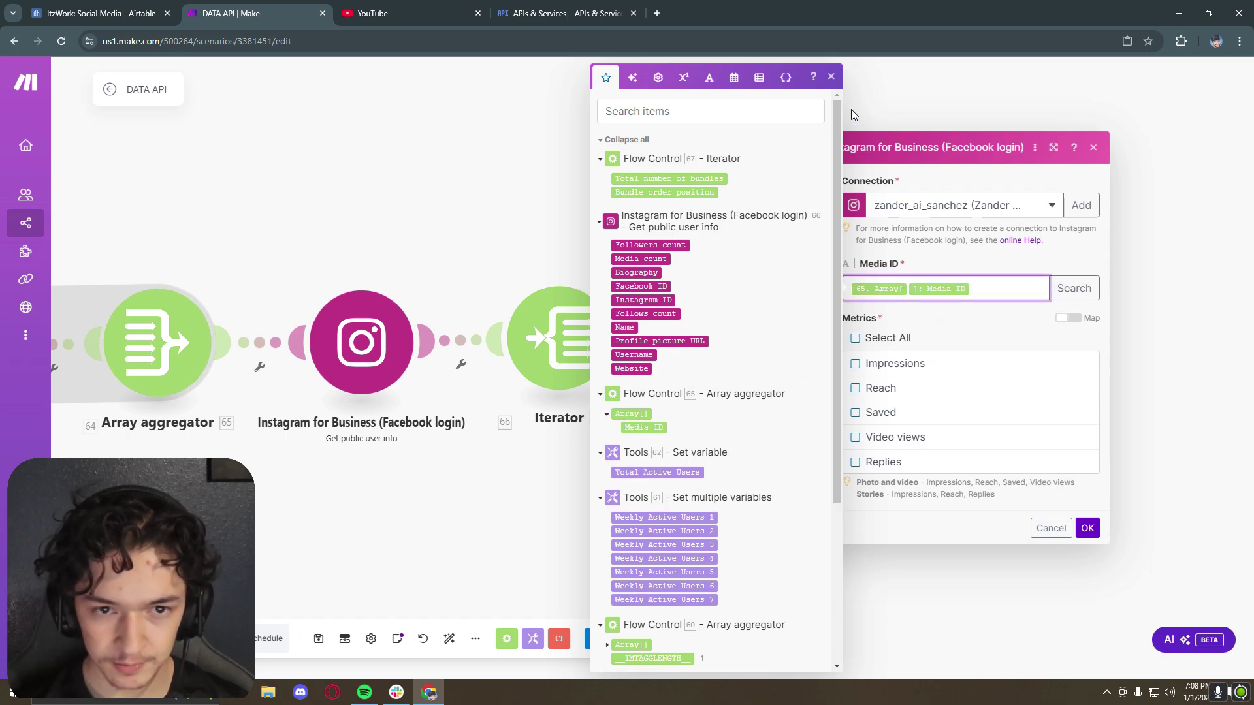
left_click(844, 384)
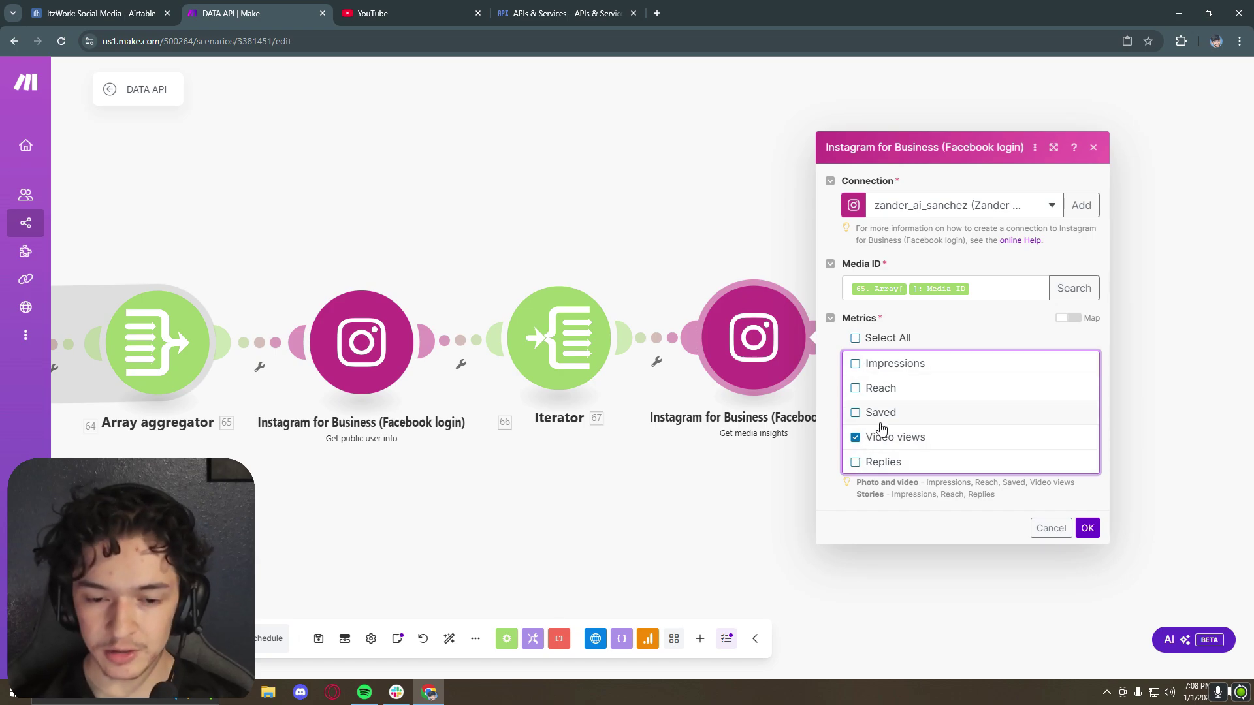
left_click(1088, 528)
Step: Add a Numeric aggregator after Get media insights, with the Iterator as source module and SUM as aggregate function, and save it
left_click(533, 638)
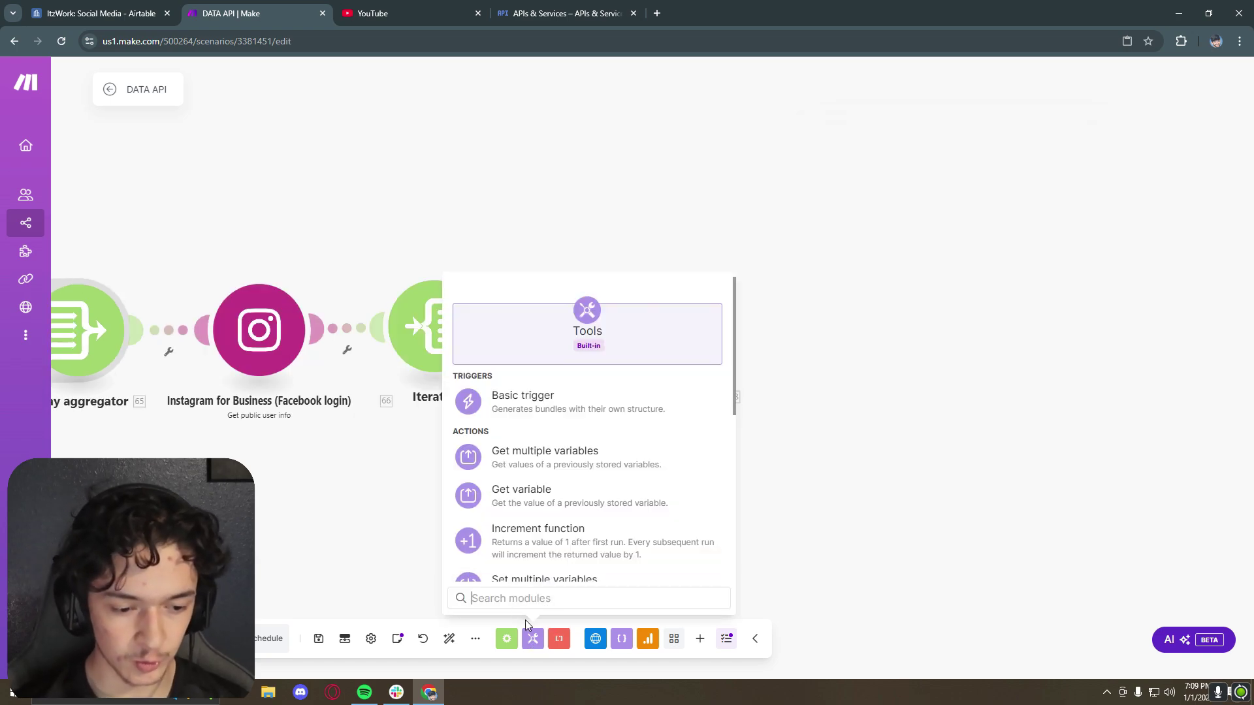
scroll(522, 497, "down", 5)
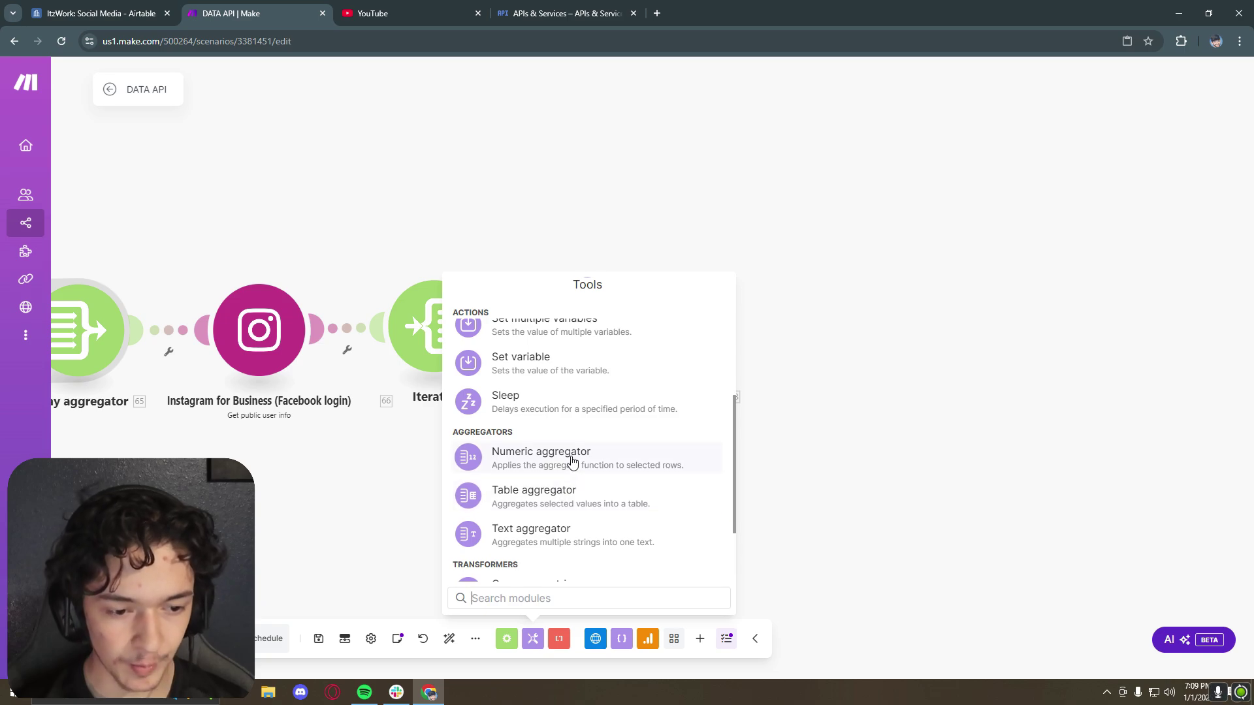
left_click(541, 452)
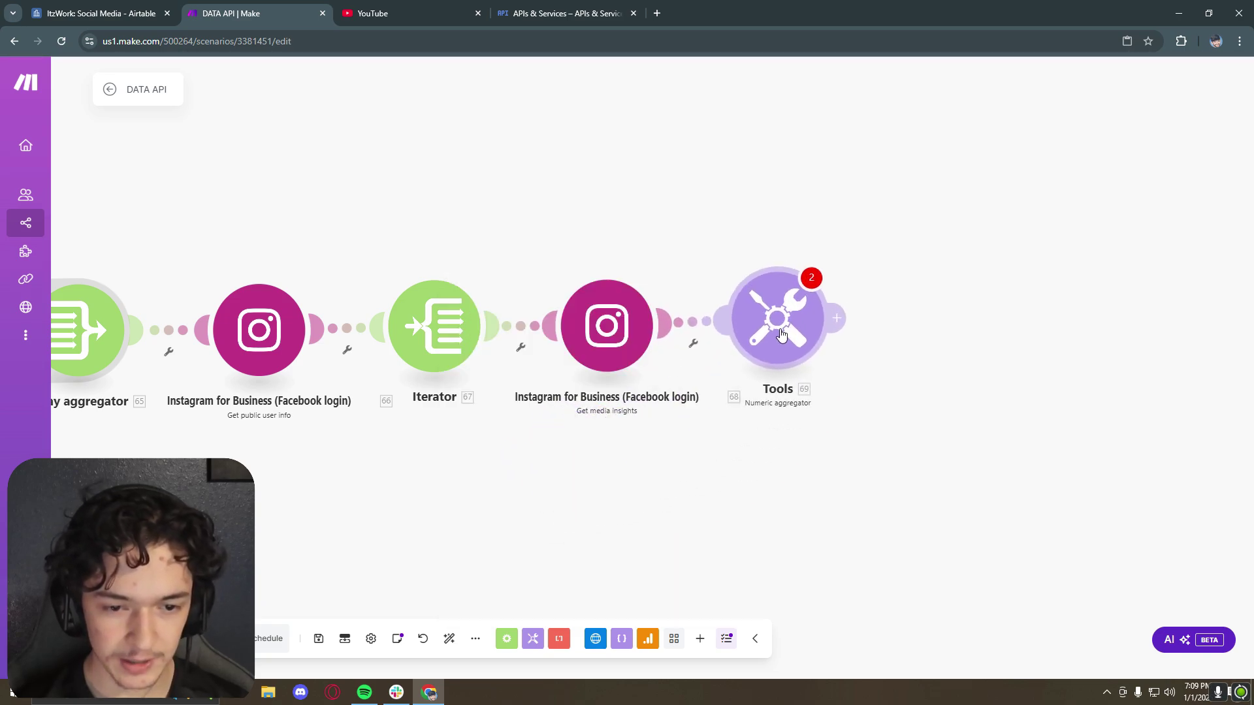
left_click(918, 273)
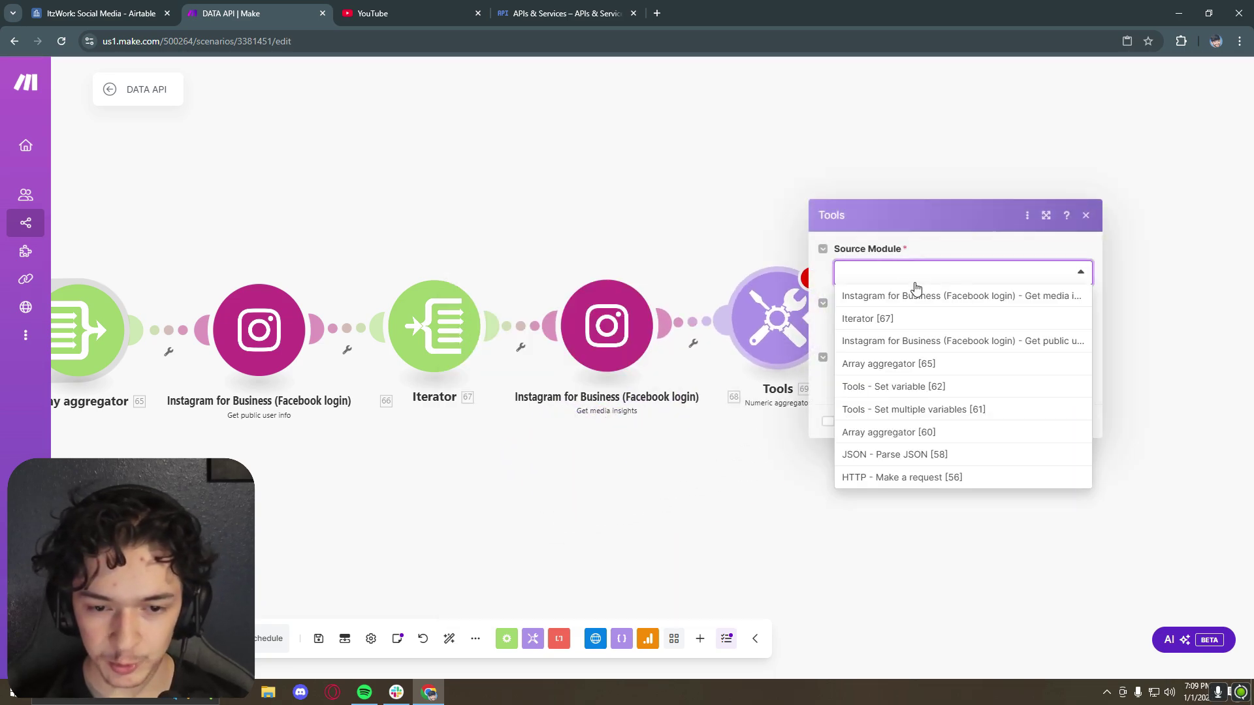
left_click(897, 320)
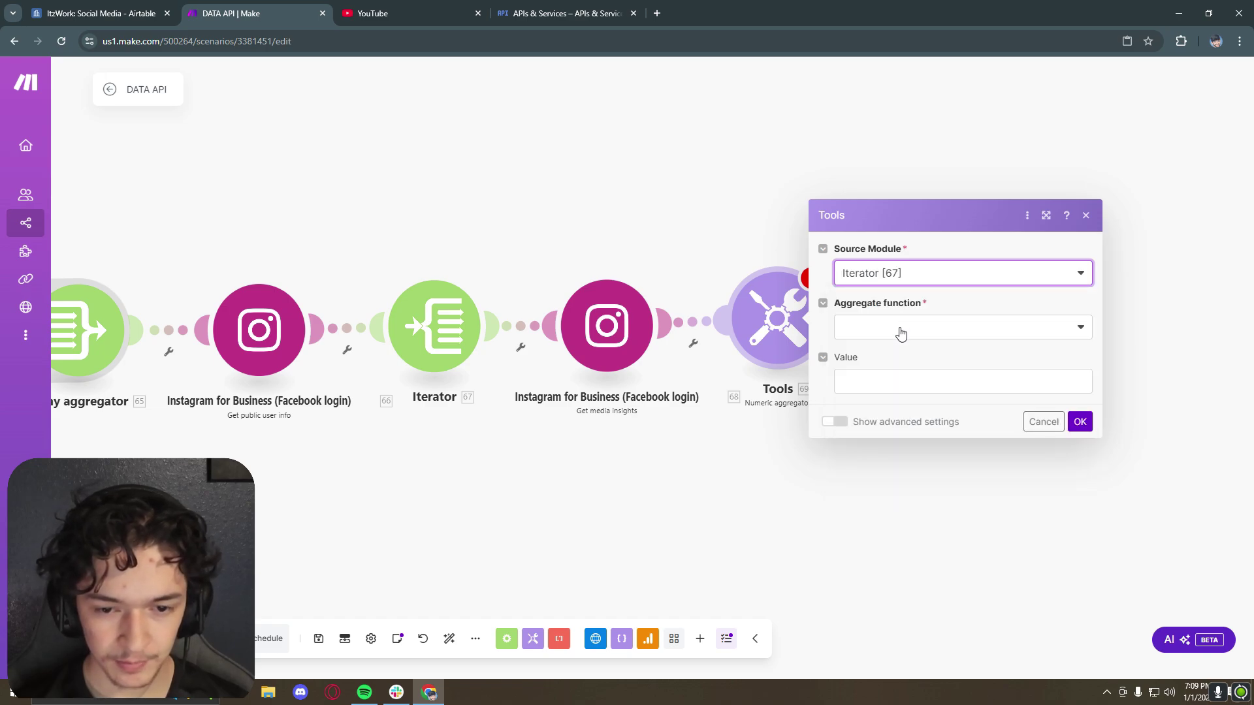
left_click(902, 331)
left_click(859, 374)
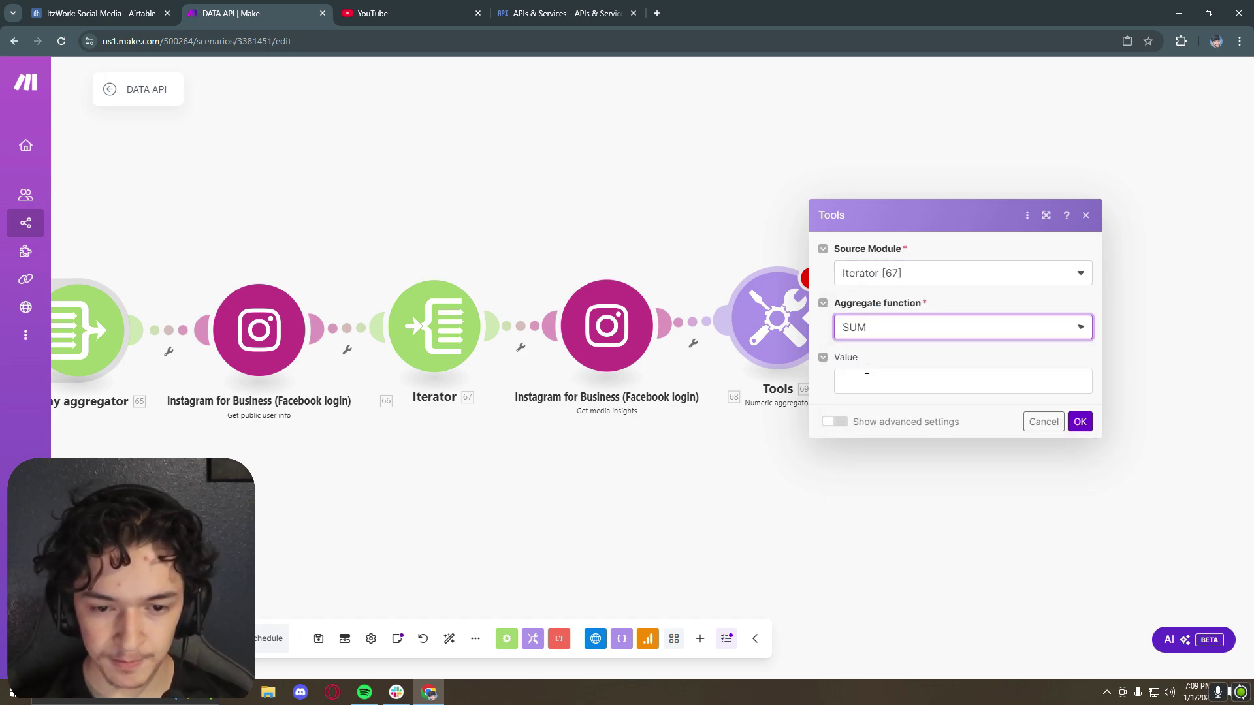
left_click(896, 384)
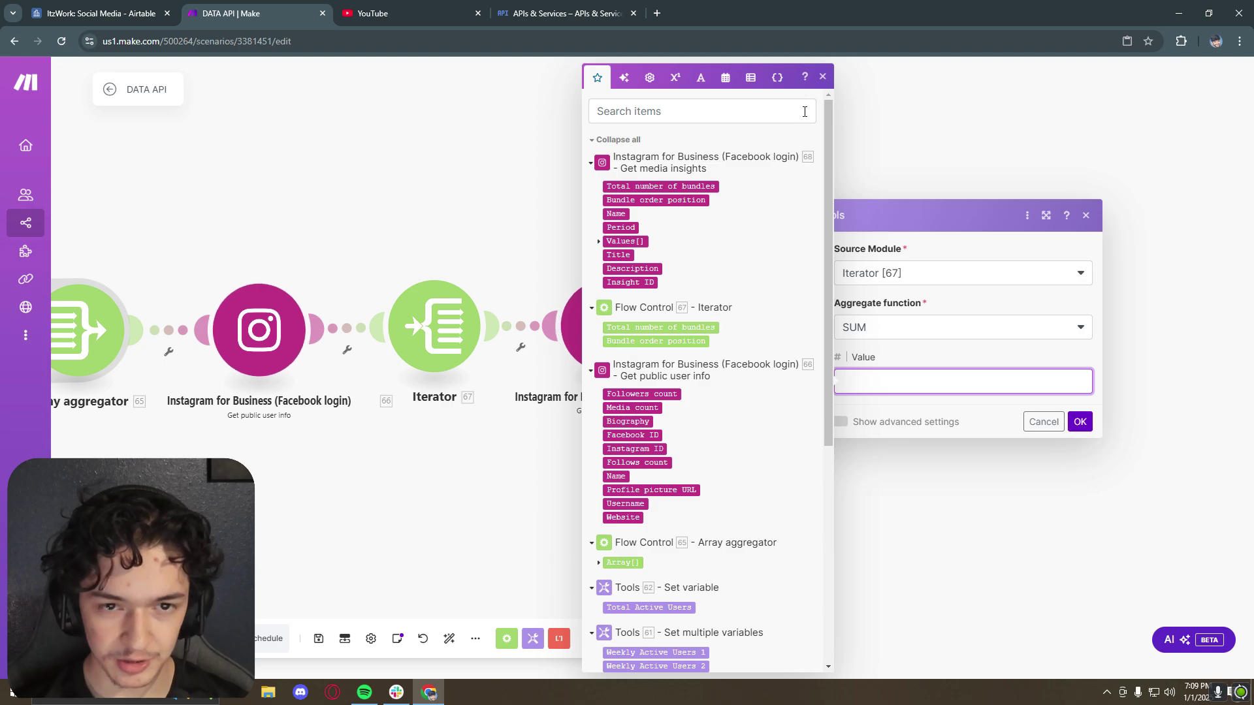
left_click(822, 77)
left_click(1075, 422)
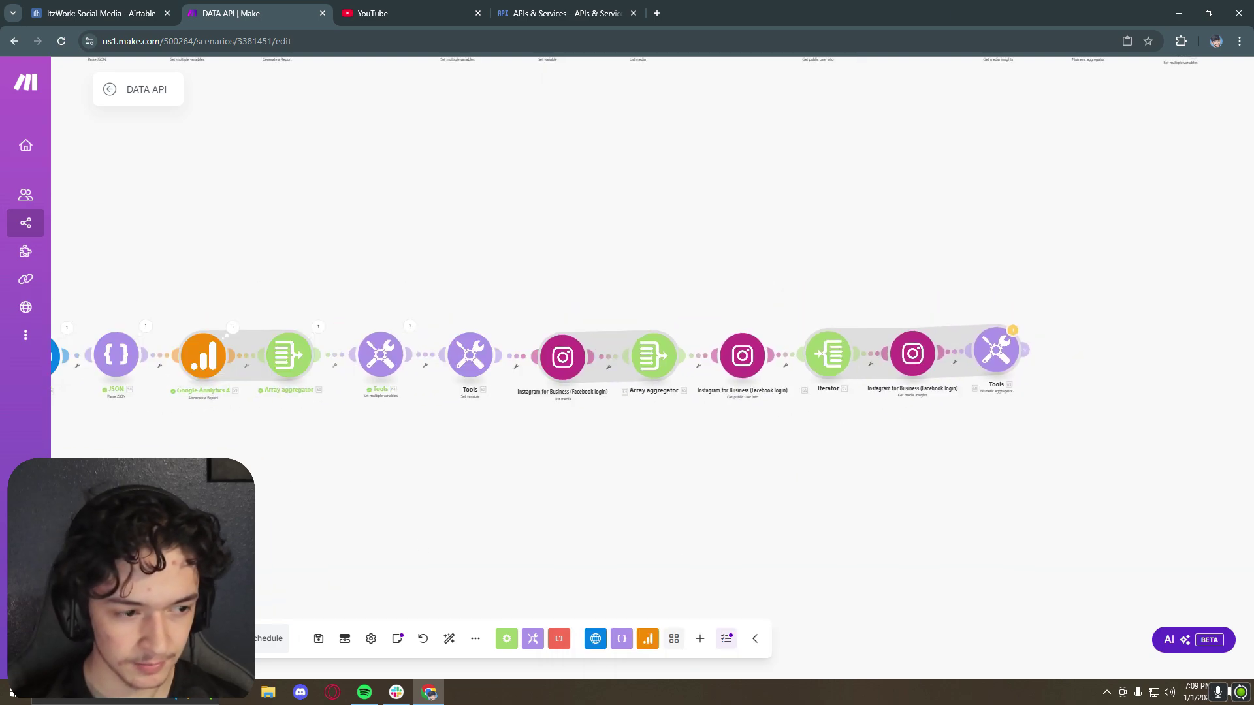
Step: Run the scenario once and check the Numeric aggregator's value options
left_click(170, 636)
left_click(715, 422)
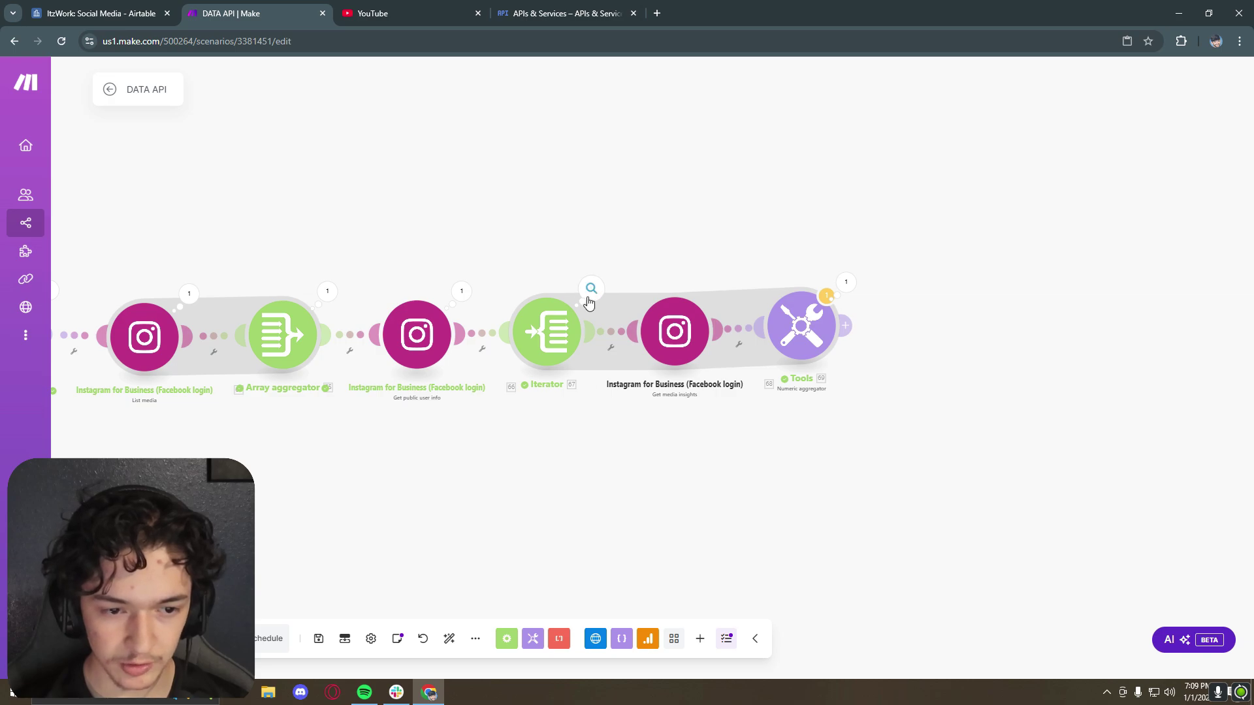
left_click(679, 291)
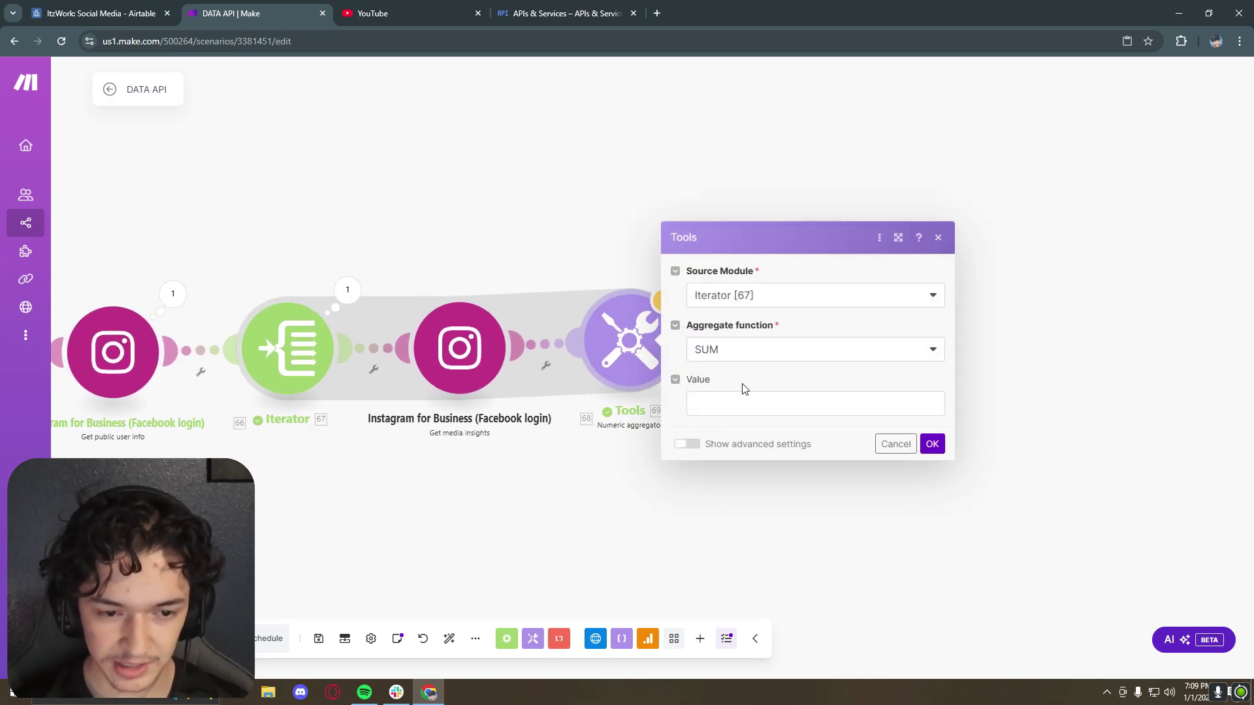
left_click(756, 402)
left_click(496, 176)
Step: Map the Array[] of the Instagram media Array aggregator into the Iterator, save it and run the scenario again
left_click(760, 334)
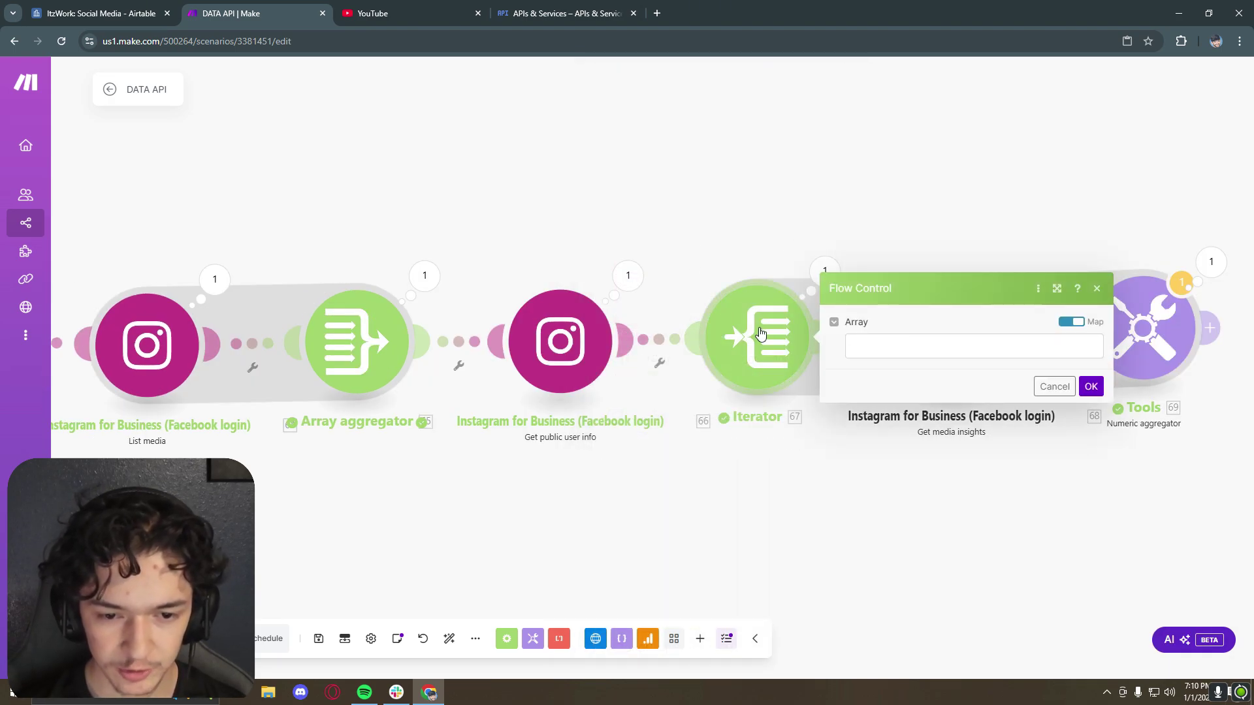
left_click(906, 350)
left_click(632, 378)
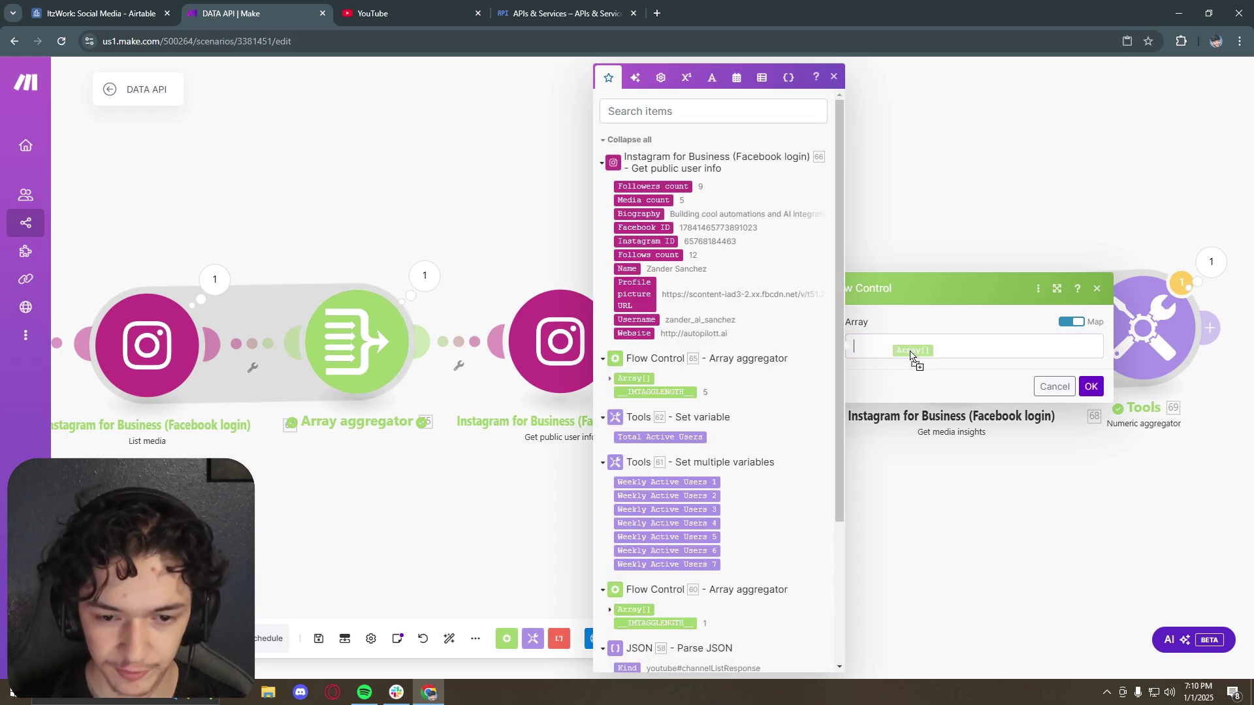
left_click(1090, 386)
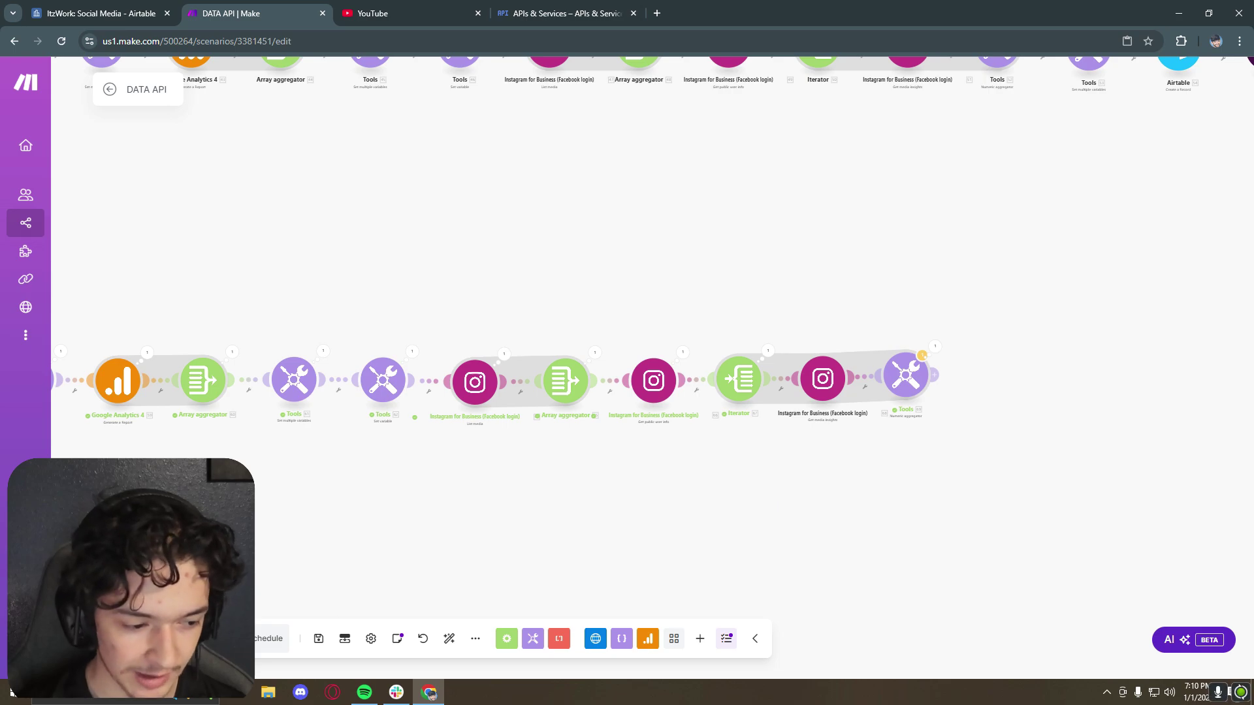
left_click(150, 638)
left_click(725, 422)
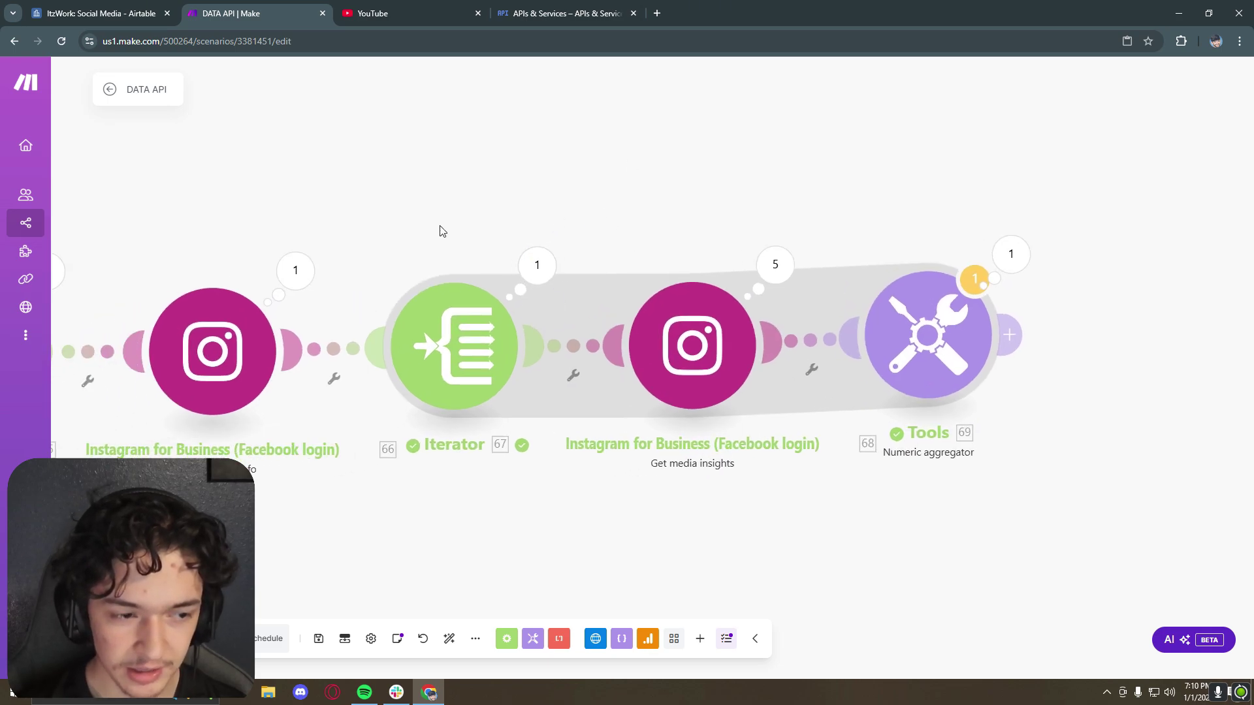
Step: Replace the Media ID mapping in Get media insights with the Iterator's Media ID and save the module
left_click(589, 265)
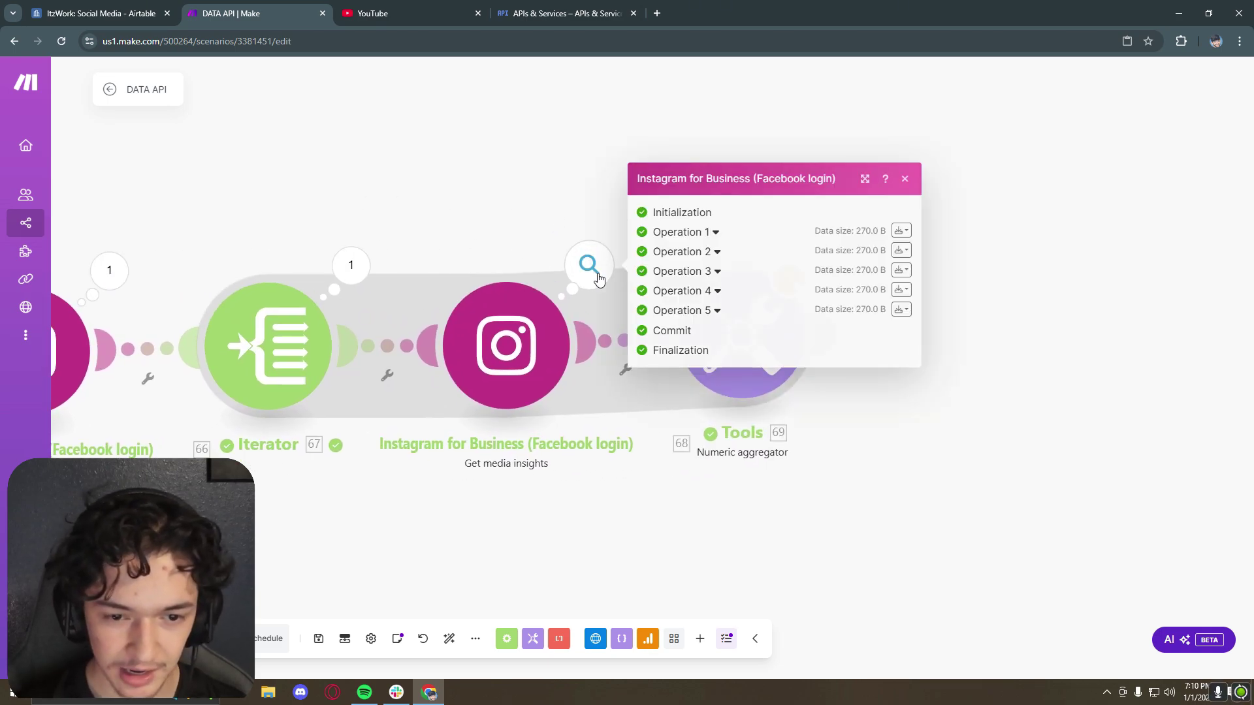
left_click(552, 327)
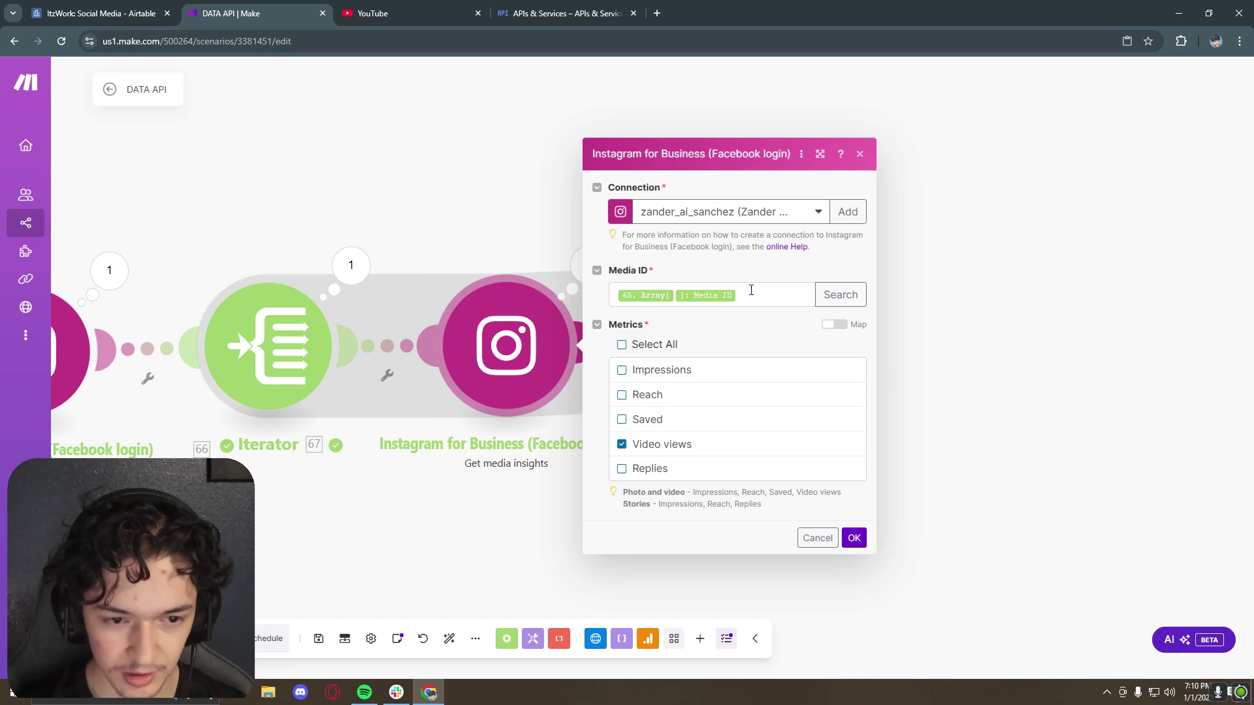
left_click(751, 290)
key("BackSpace")
key("BackSpace")
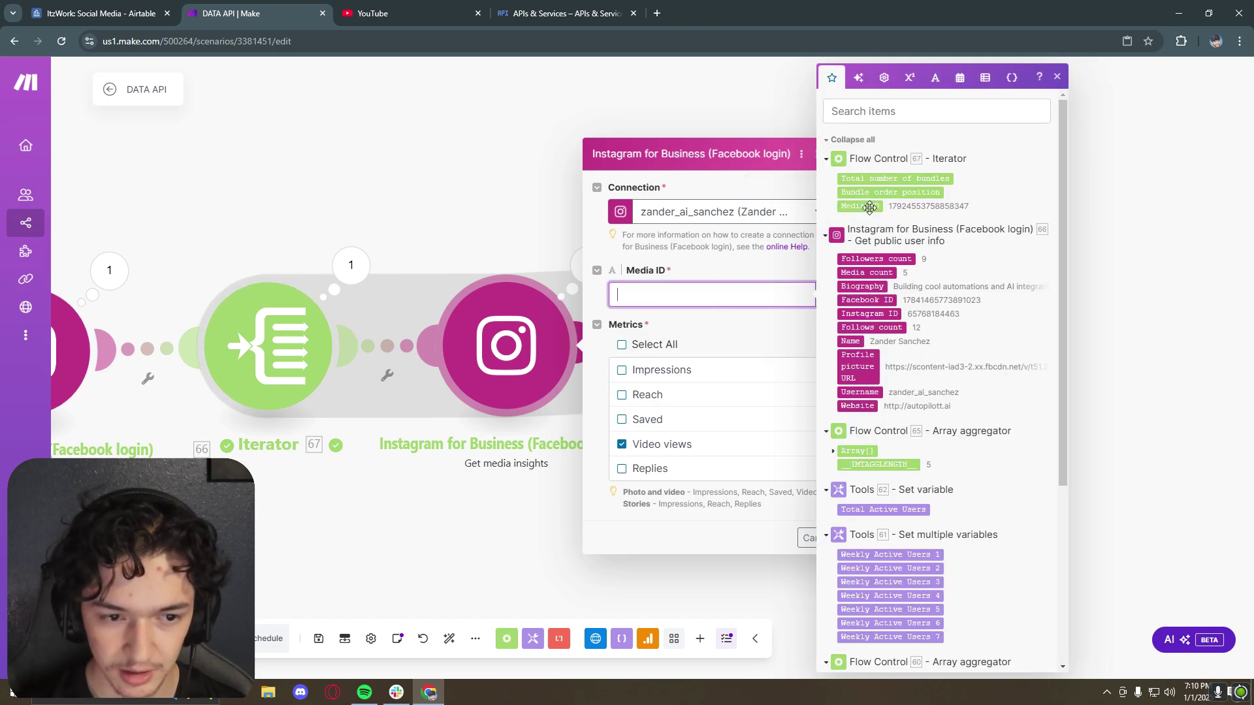
left_click(864, 208)
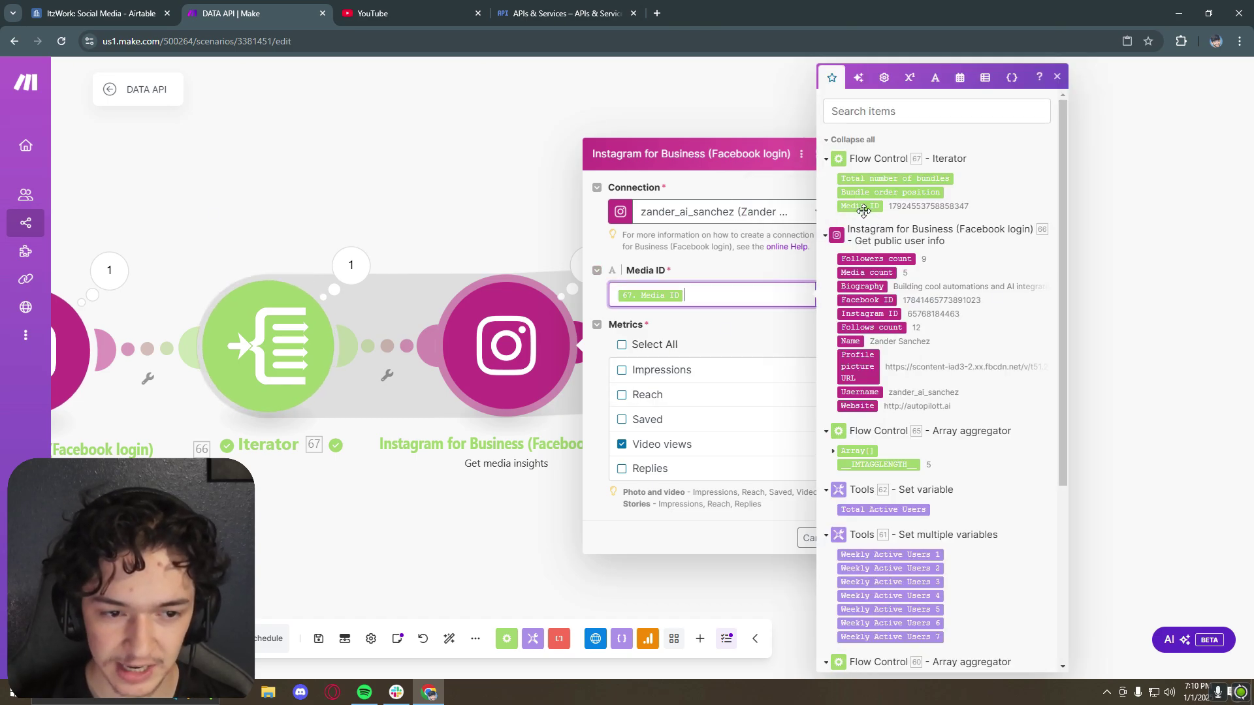
left_click(677, 529)
left_click(853, 535)
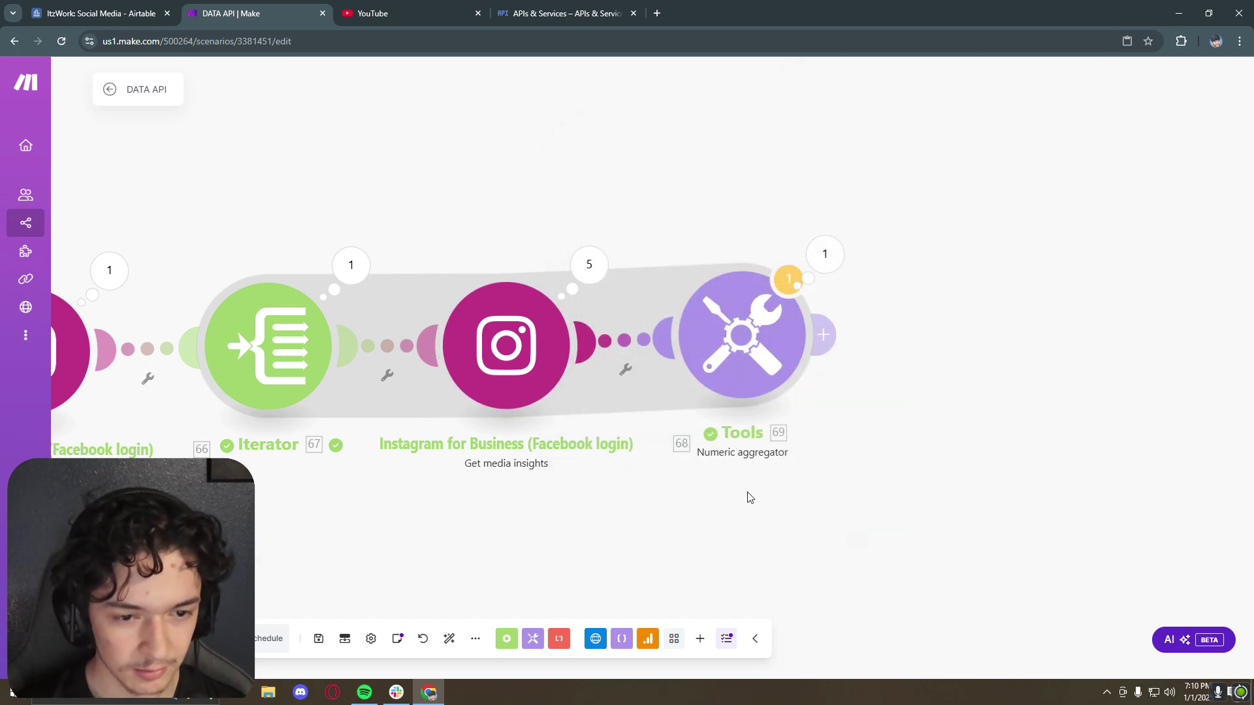
Step: Check the Numeric aggregator's output, map its Value to Values[]: Value from Get media insights and save it
left_click(815, 276)
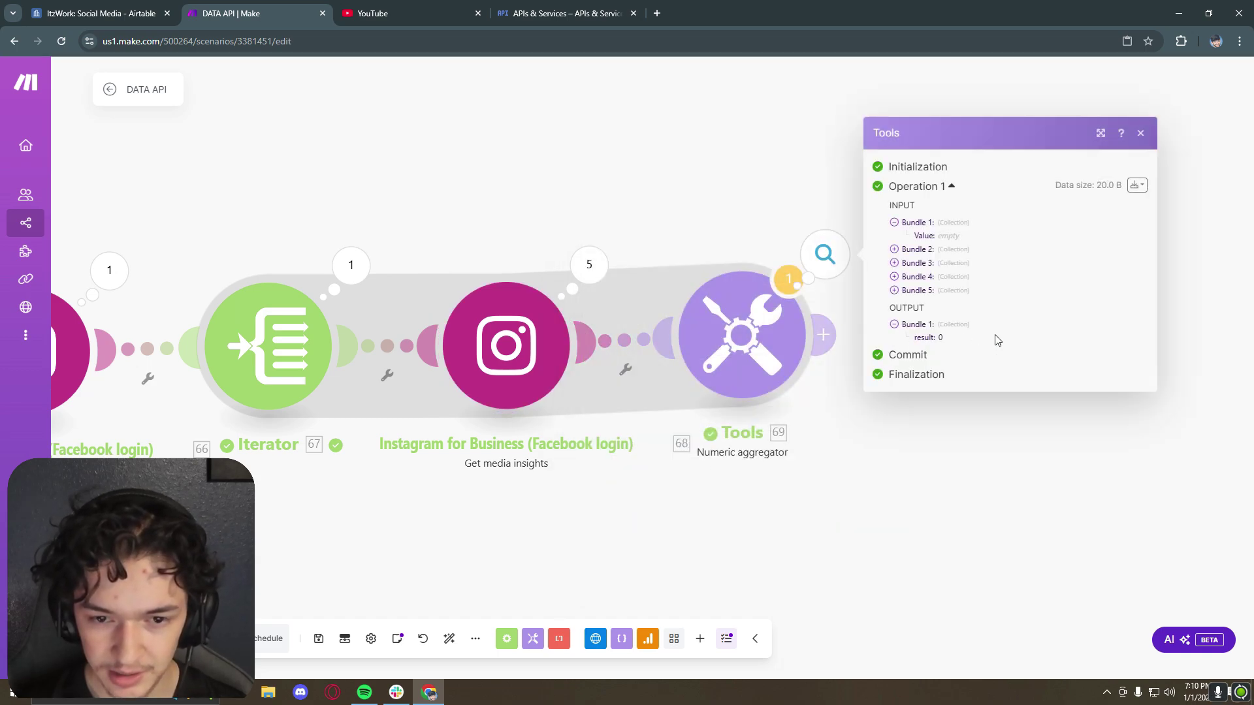
left_click(774, 336)
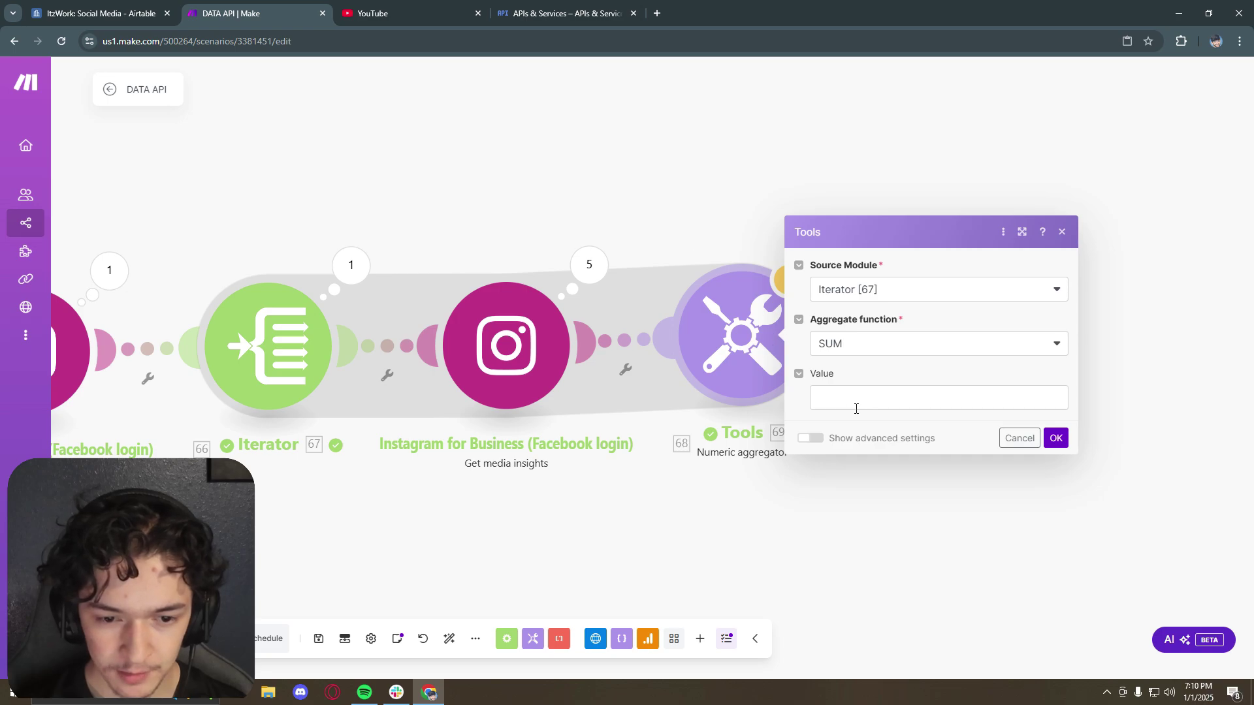
left_click(855, 409)
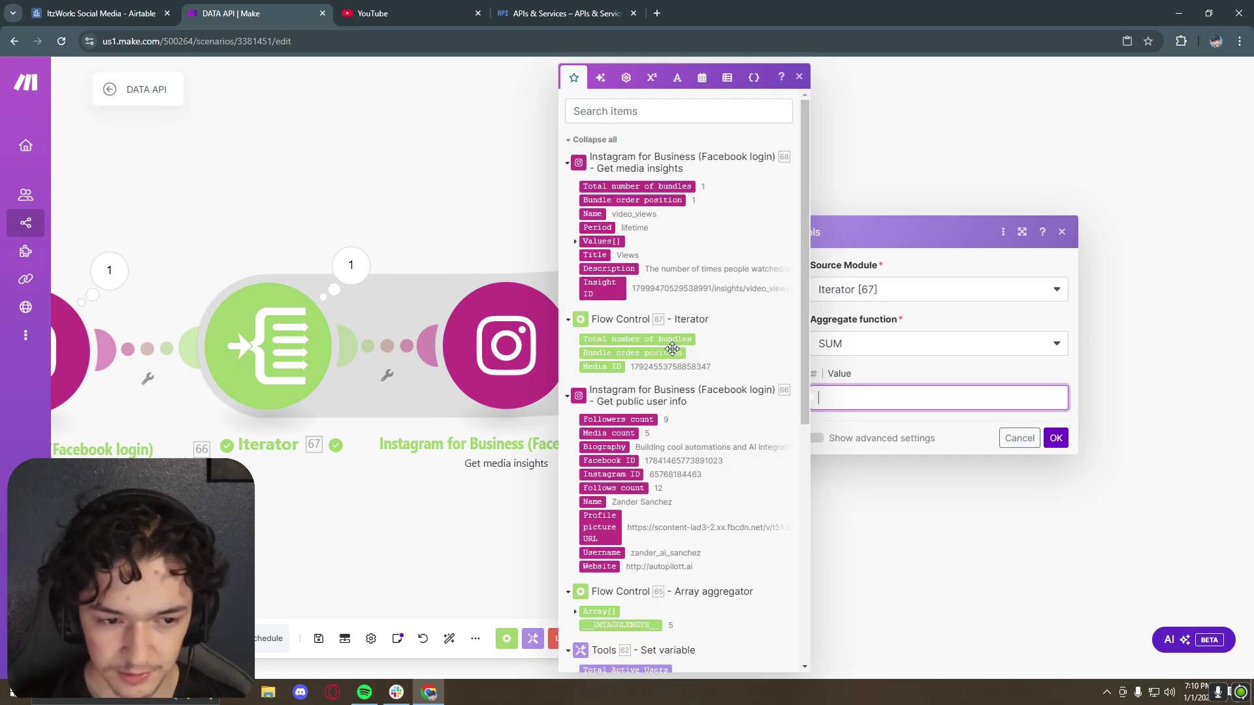
left_click(576, 241)
left_click(604, 255)
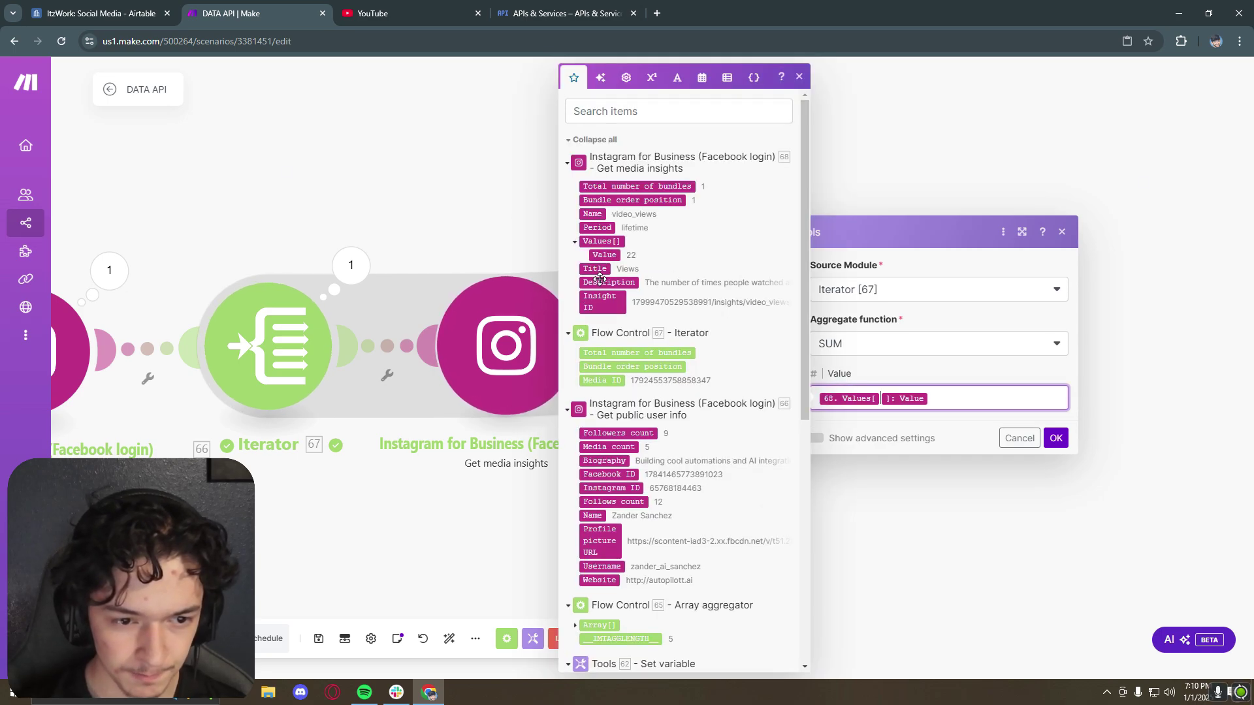
left_click(1055, 438)
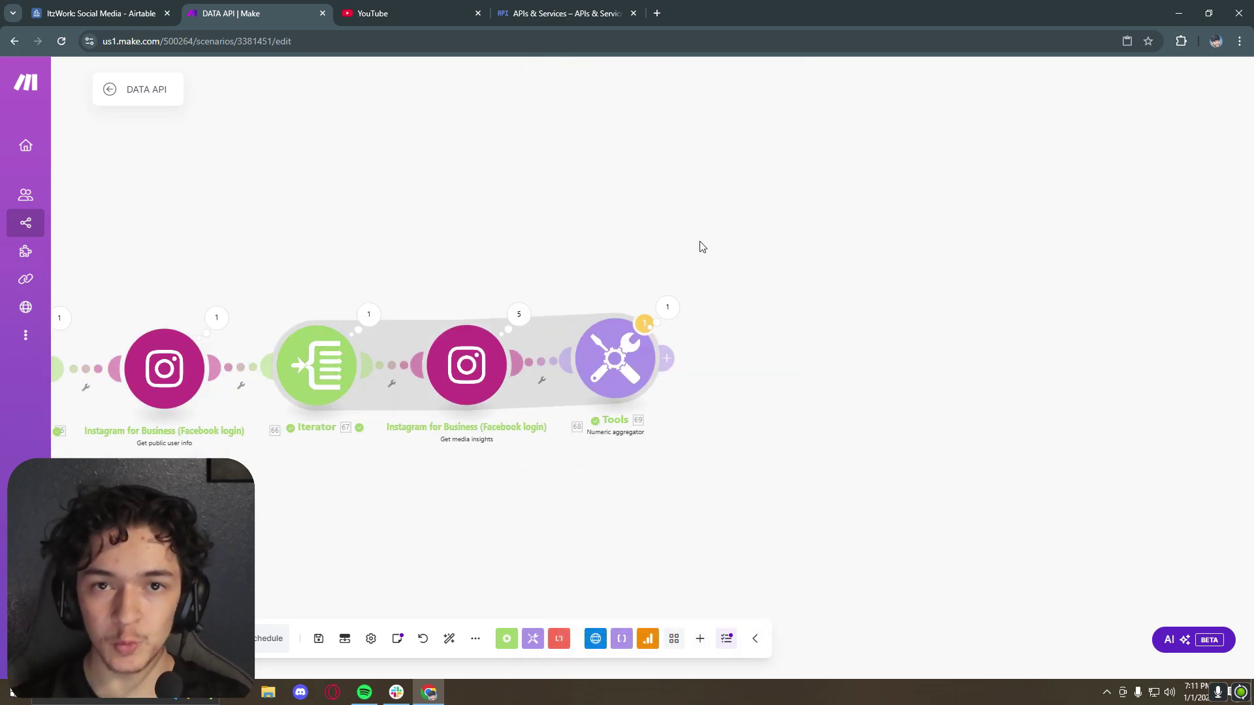
Step: Add a Set multiple variables module after the Numeric aggregator, with a variable IG Views mapped to the aggregator's result
left_click(533, 638)
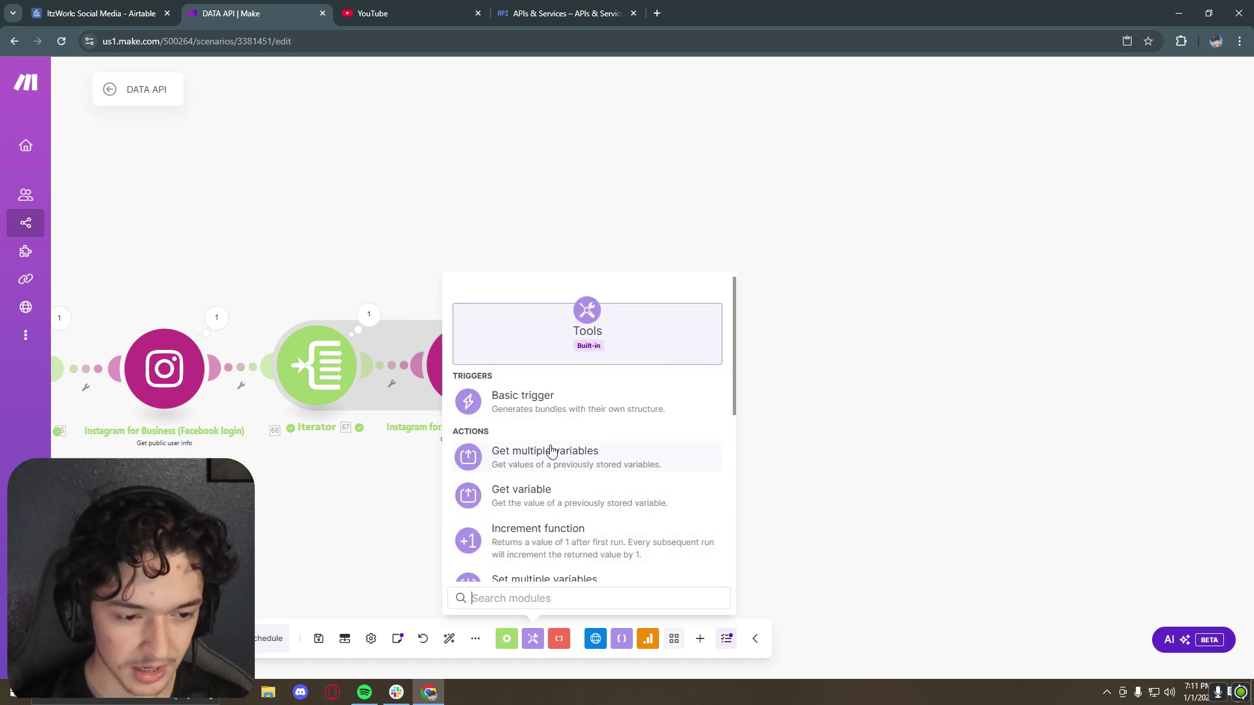
scroll(583, 450, "down", 1)
scroll(577, 457, "down", 2)
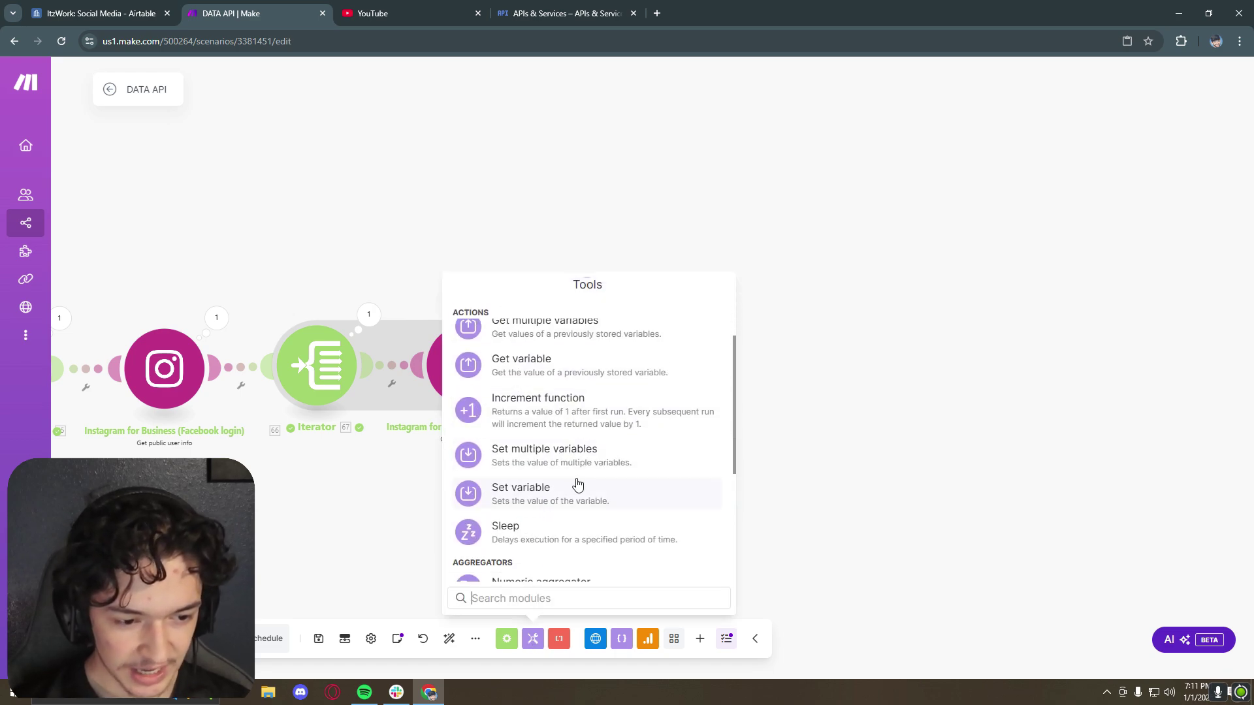
left_click(564, 462)
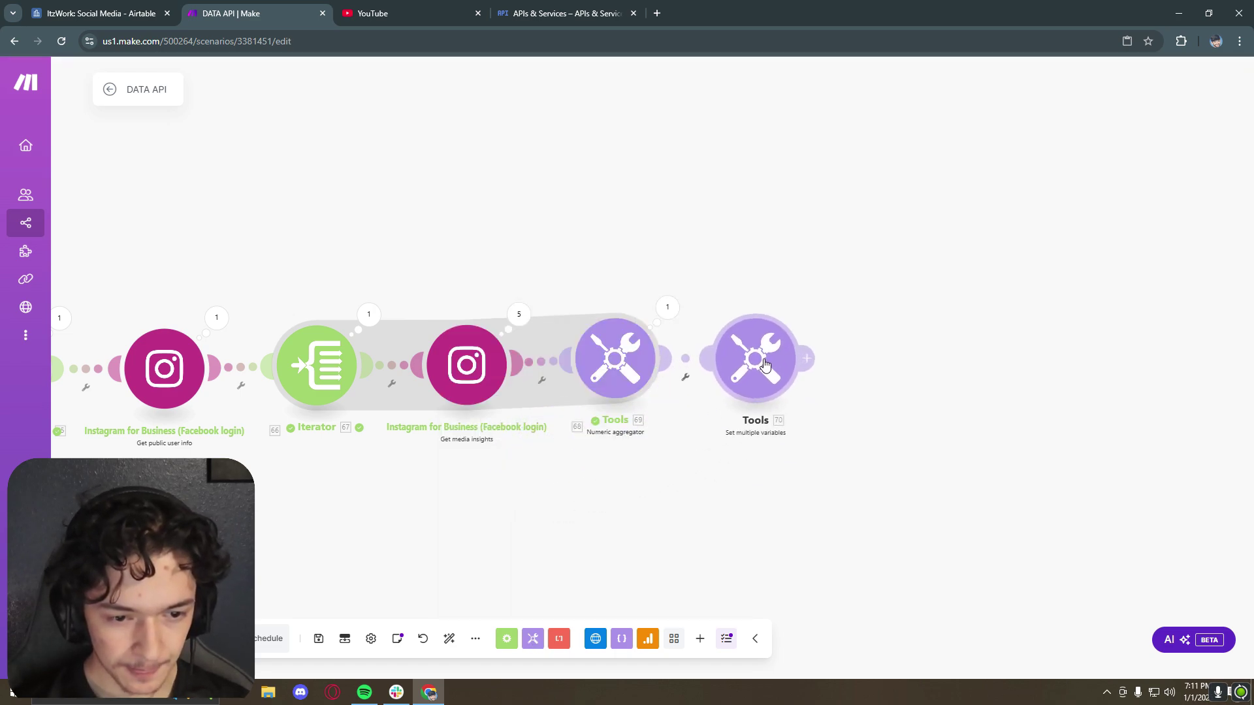
left_click(784, 338)
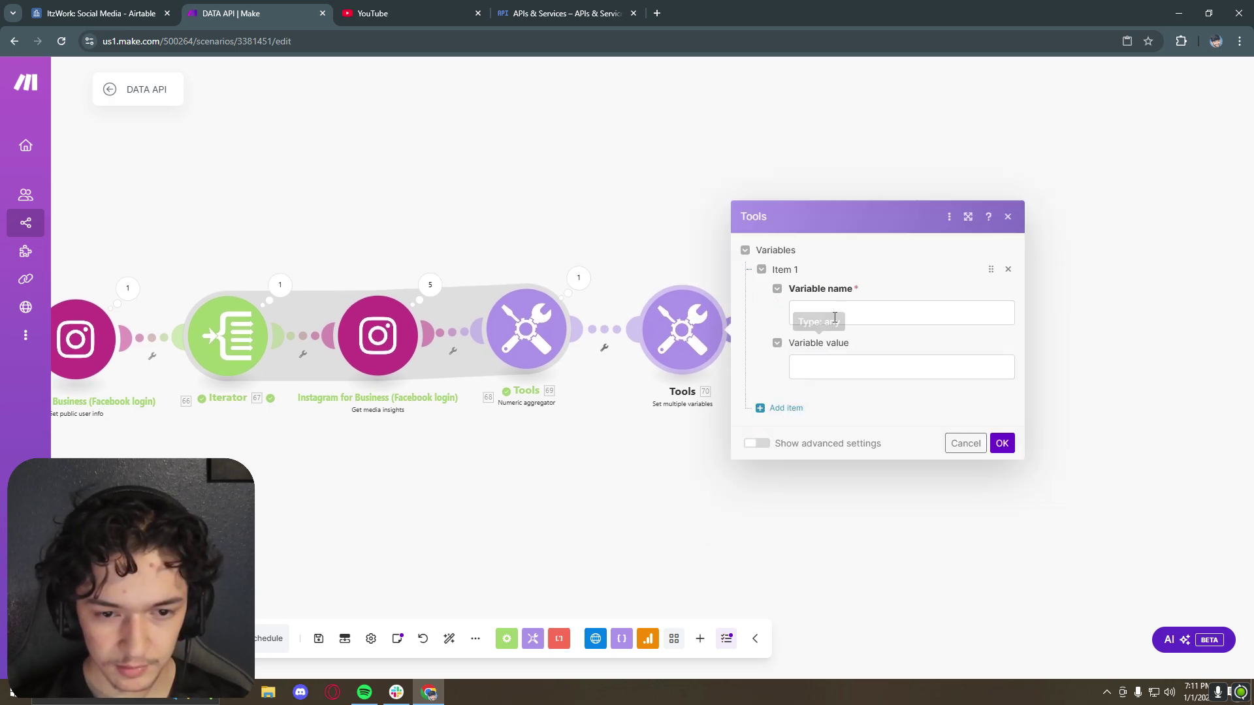
left_click(817, 314)
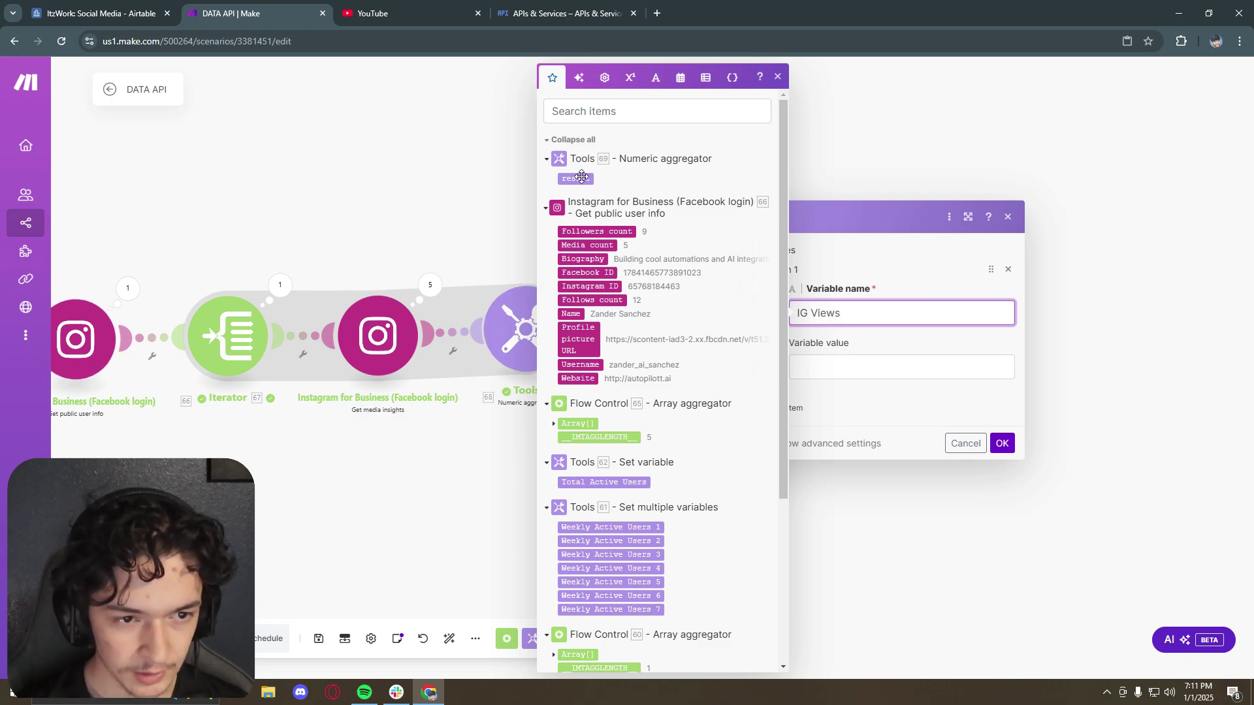
left_click_drag(578, 179, 837, 370)
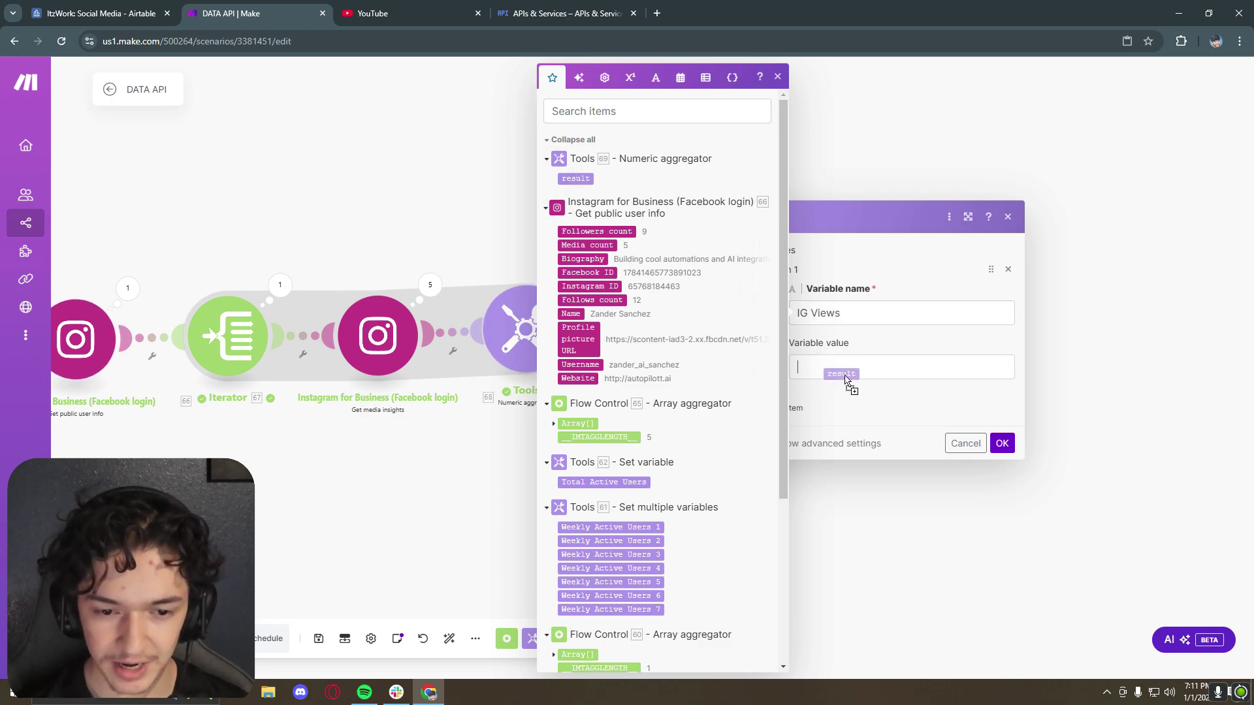
left_click(778, 78)
Step: Add a second variable named Followers, mapped to Followers count from Get public user info
left_click(778, 408)
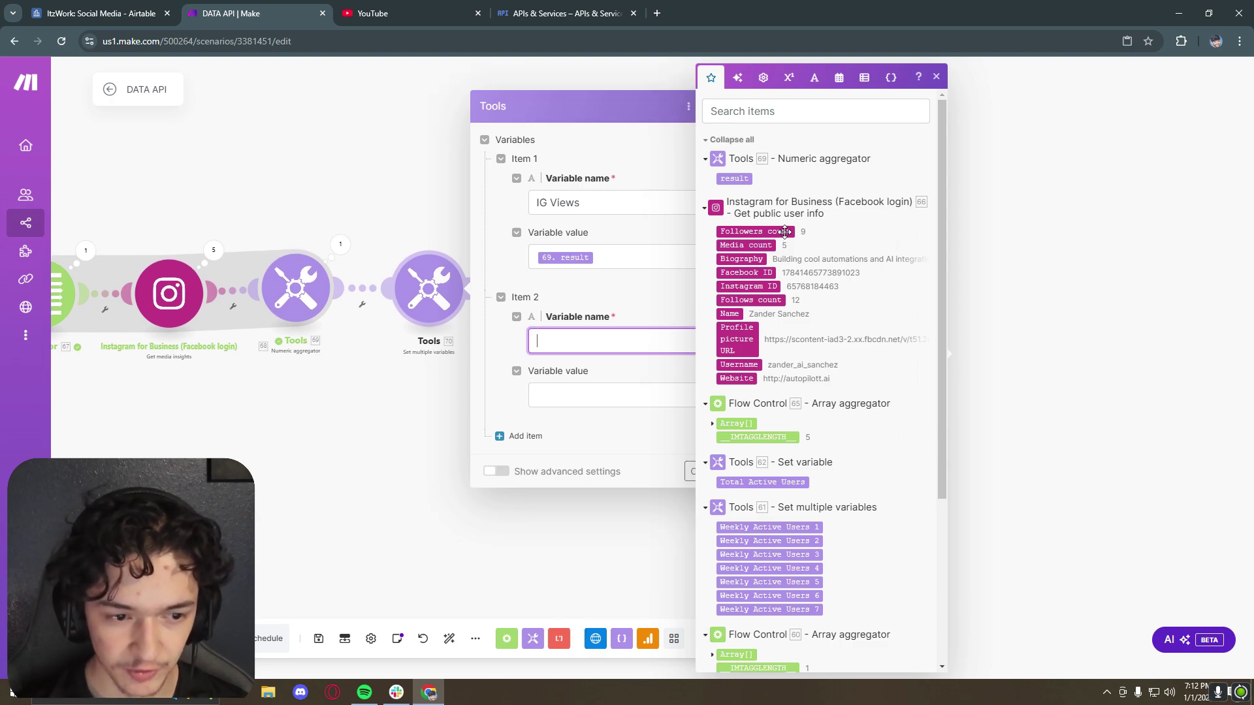
left_click_drag(754, 231, 588, 396)
left_click(598, 343)
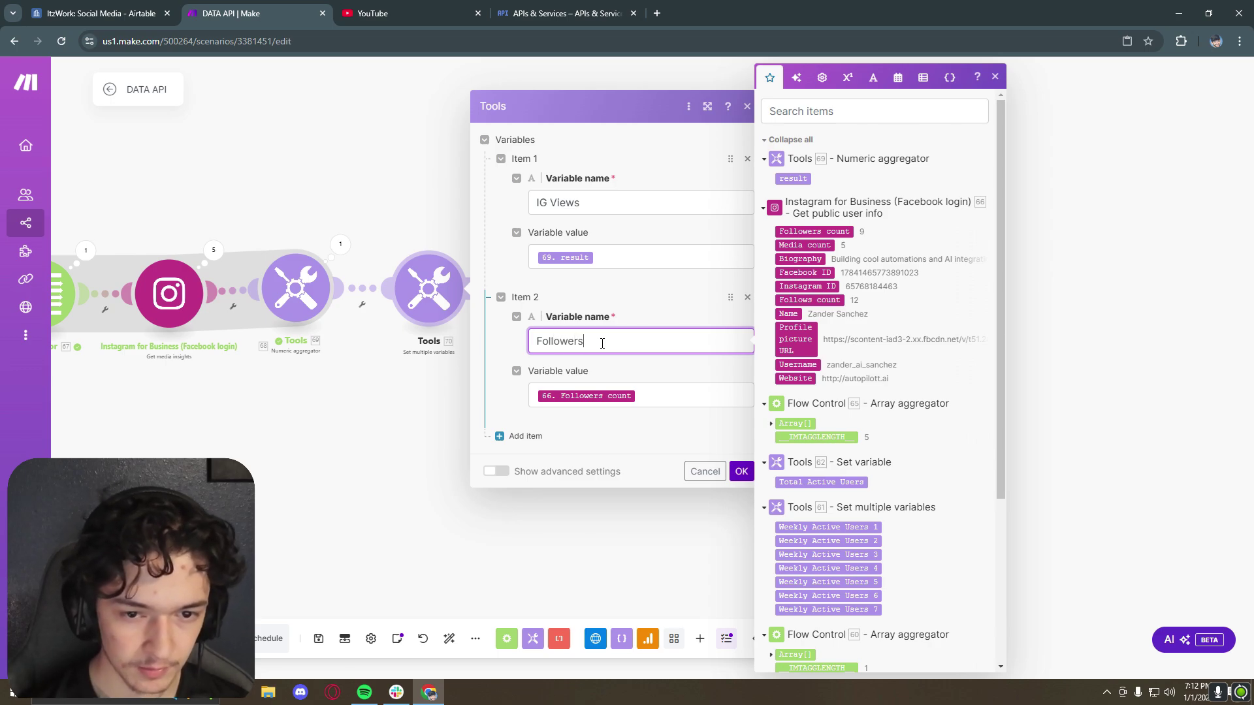
Step: Add a third variable IG Posts mapped to Media count, rename the second variable IG Followers and save the module
left_click(551, 430)
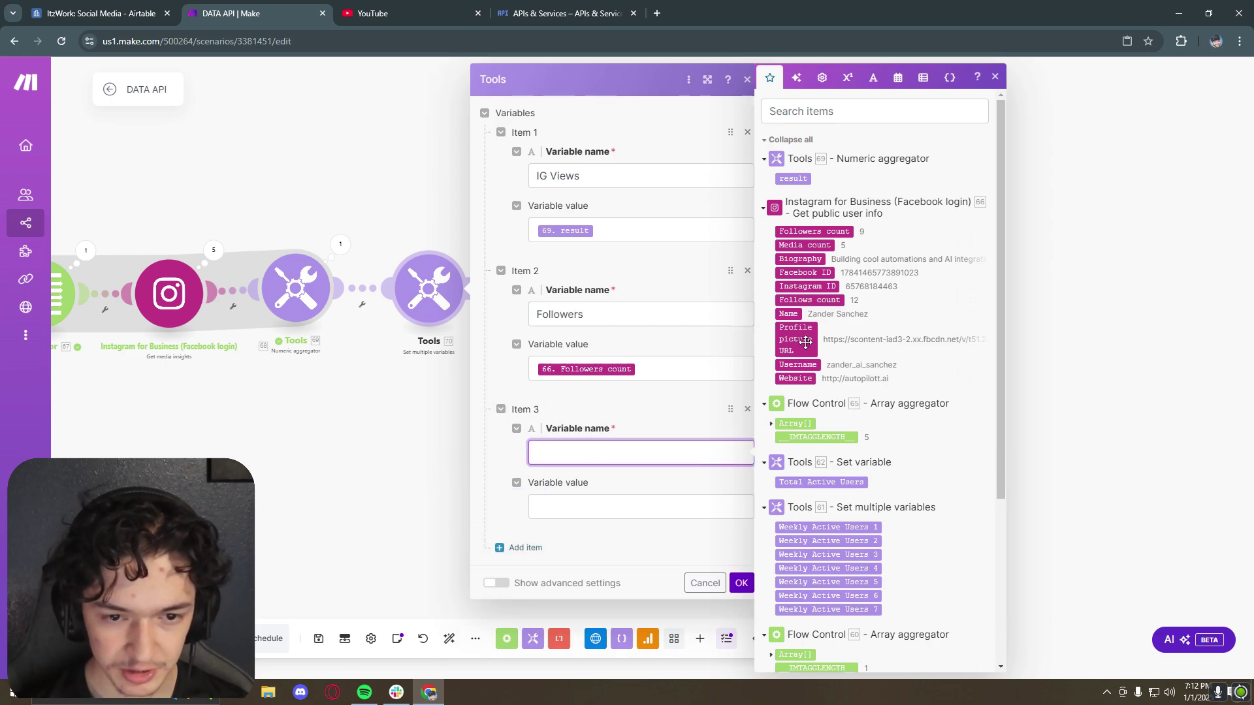
left_click_drag(821, 245, 591, 512)
left_click(587, 453)
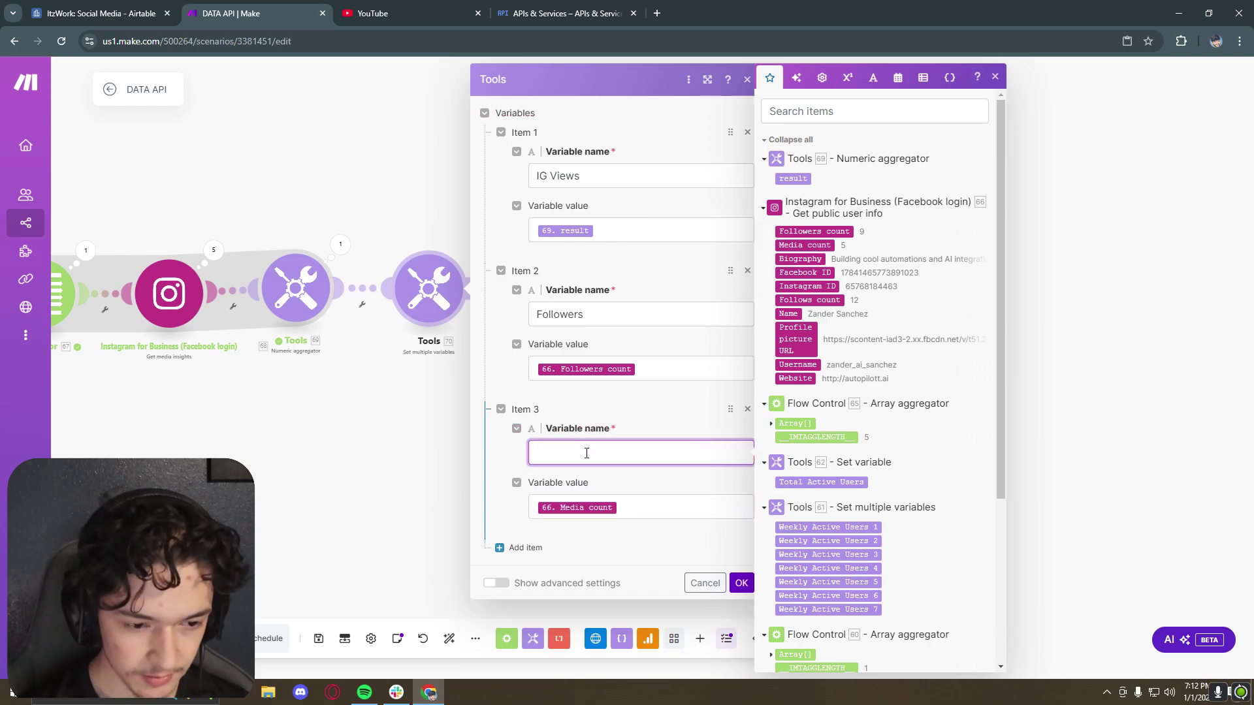
type("IG Posts")
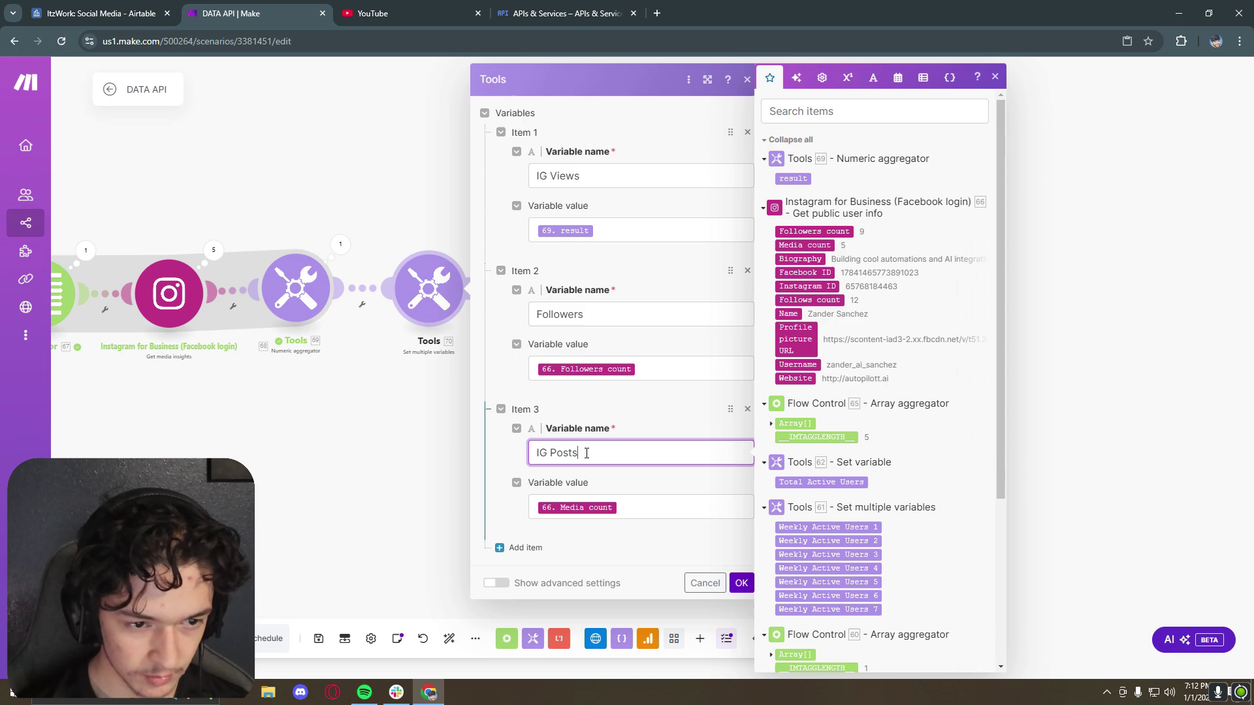
left_click(554, 315)
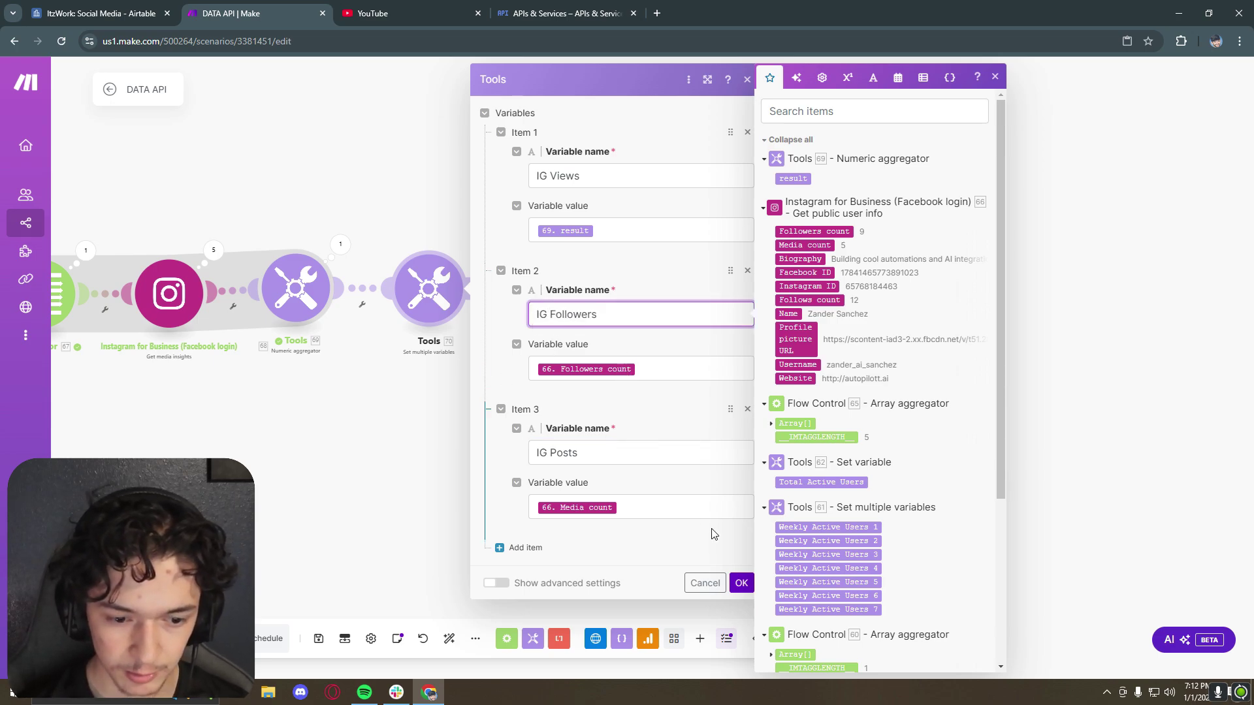
left_click(742, 584)
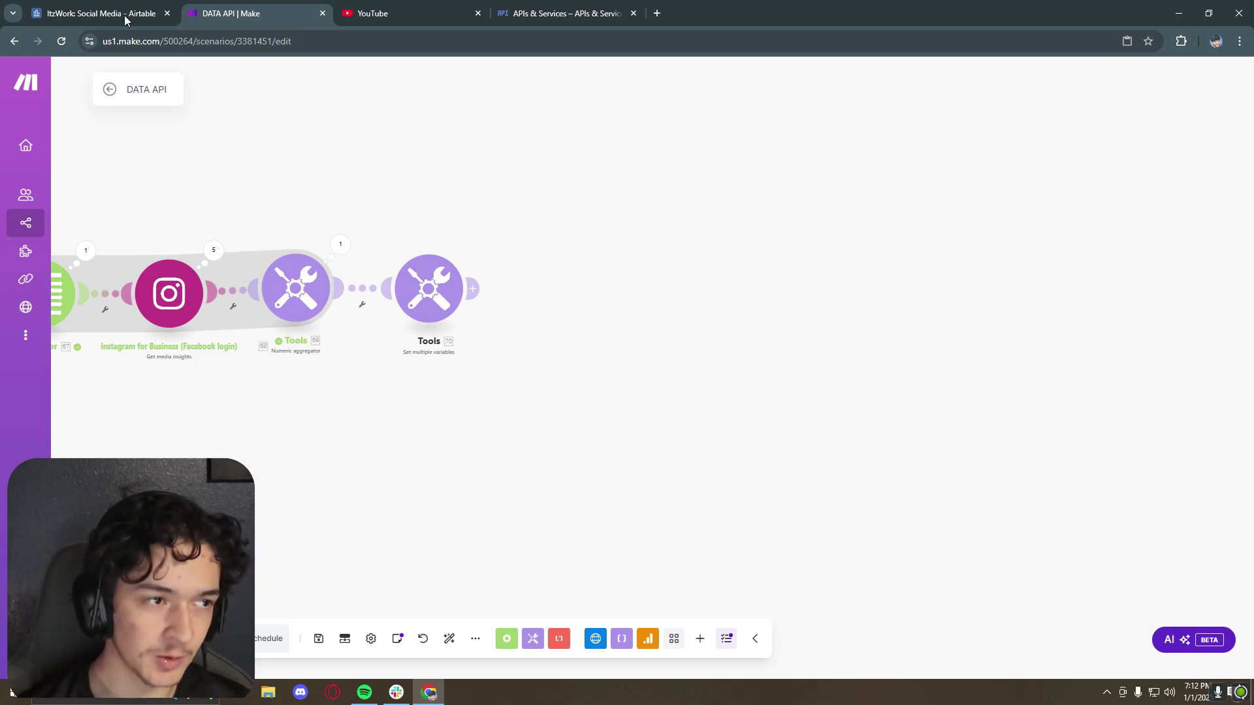
Step: Switch to Airtable and review the columns of the Social Media table
key("ctrl+1")
scroll(816, 673, "right", 2)
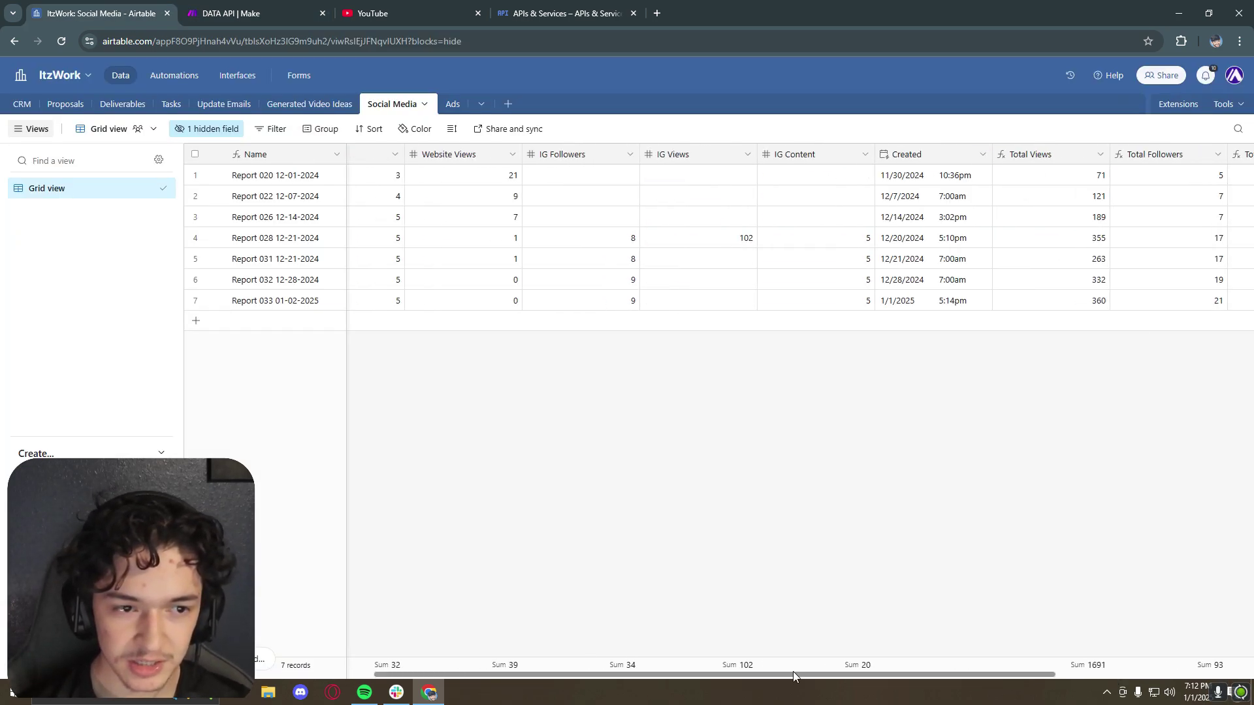
scroll(653, 667, "left", 5)
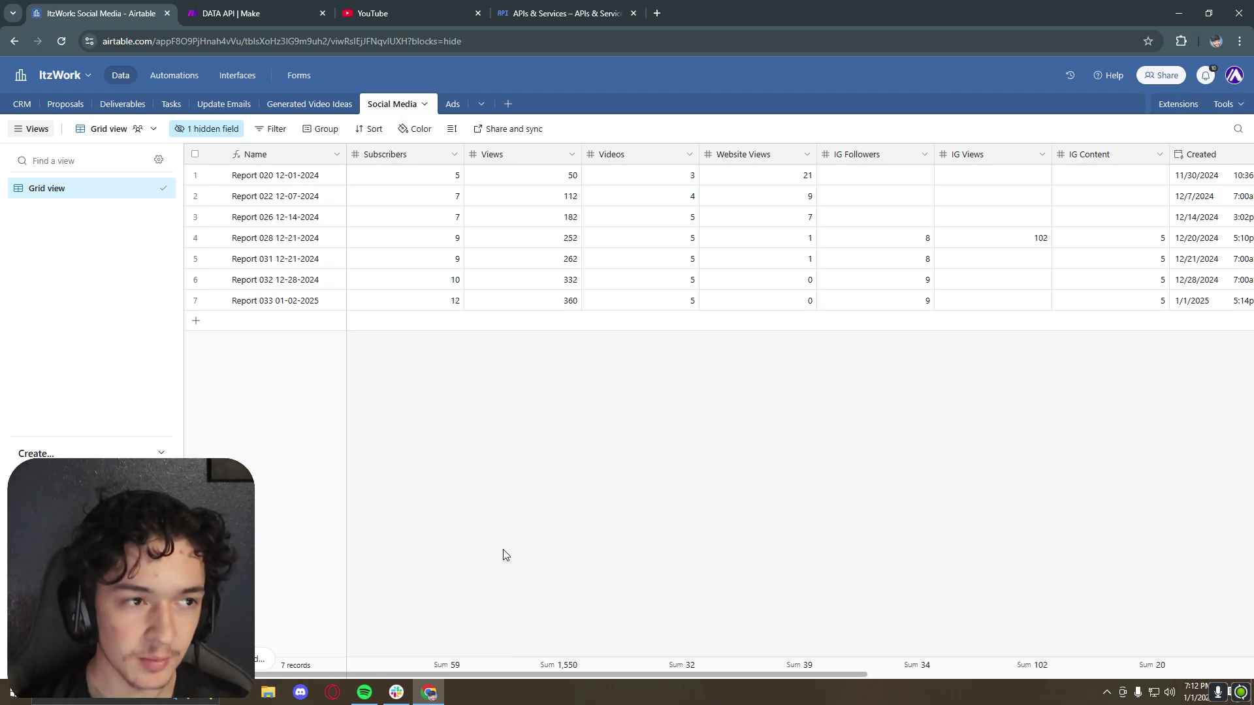
Step: Return to Make and add a fourth variable Website Visitors to Set multiple variables, mapped to Total Active Users
key("ctrl+2")
left_click(581, 337)
left_click(703, 539)
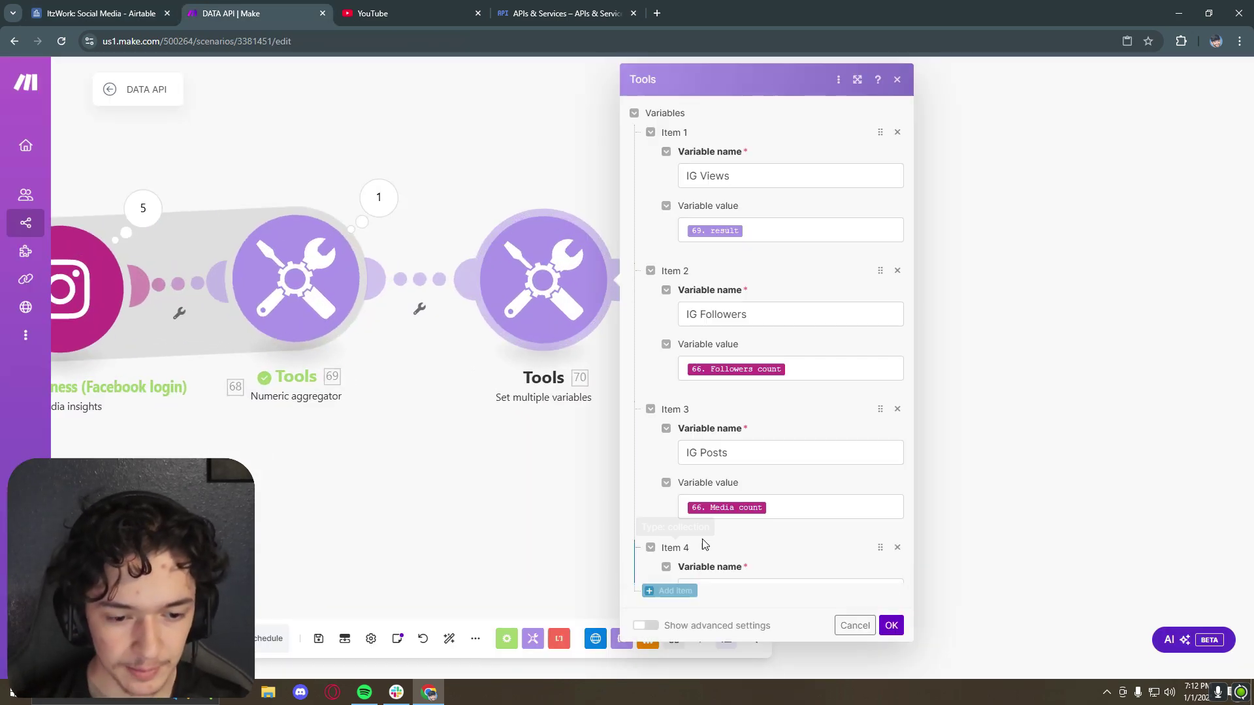
scroll(732, 523, "down", 1)
left_click(739, 530)
scroll(1045, 366, "down", 4)
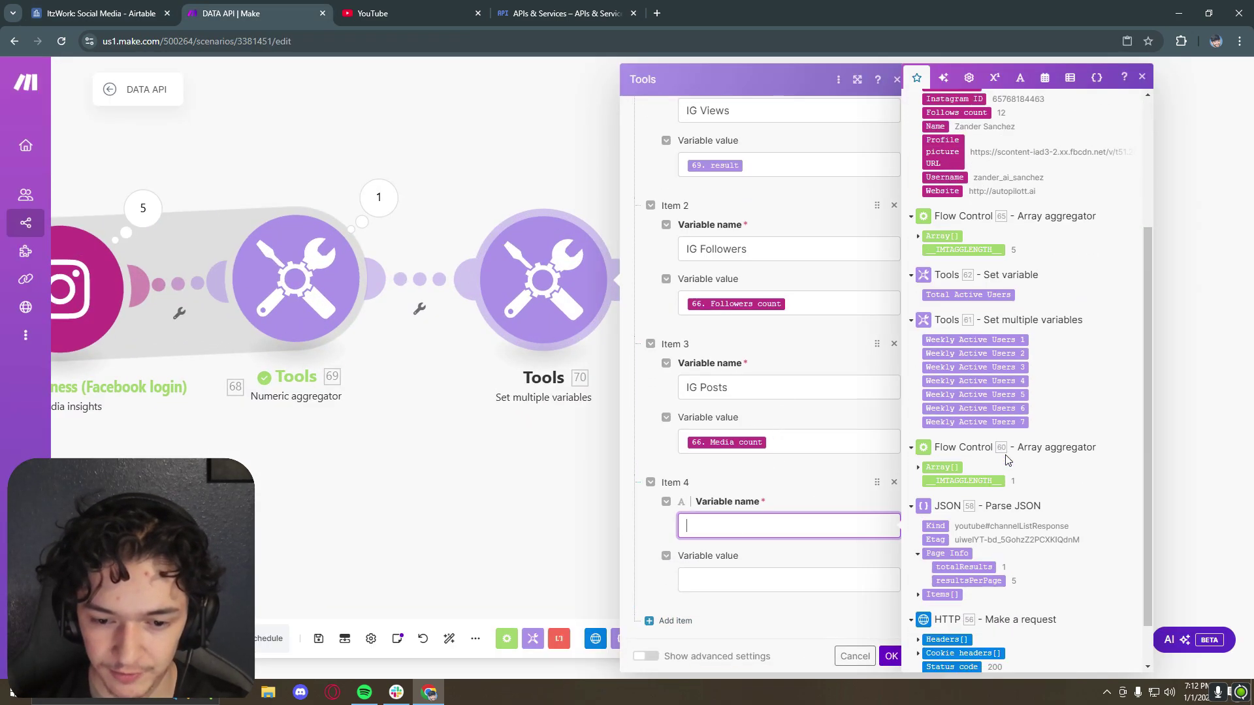
type("Website Visitors")
key("Tab")
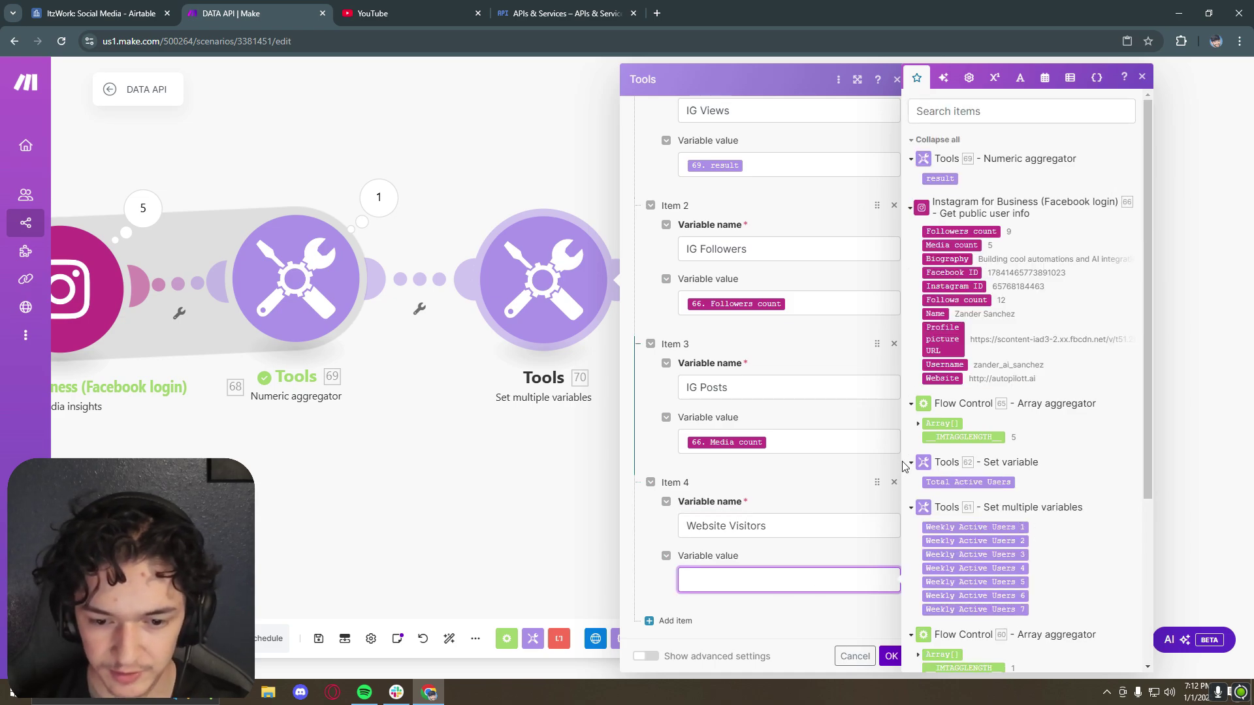
left_click_drag(989, 483, 804, 585)
left_click_drag(974, 527, 738, 582)
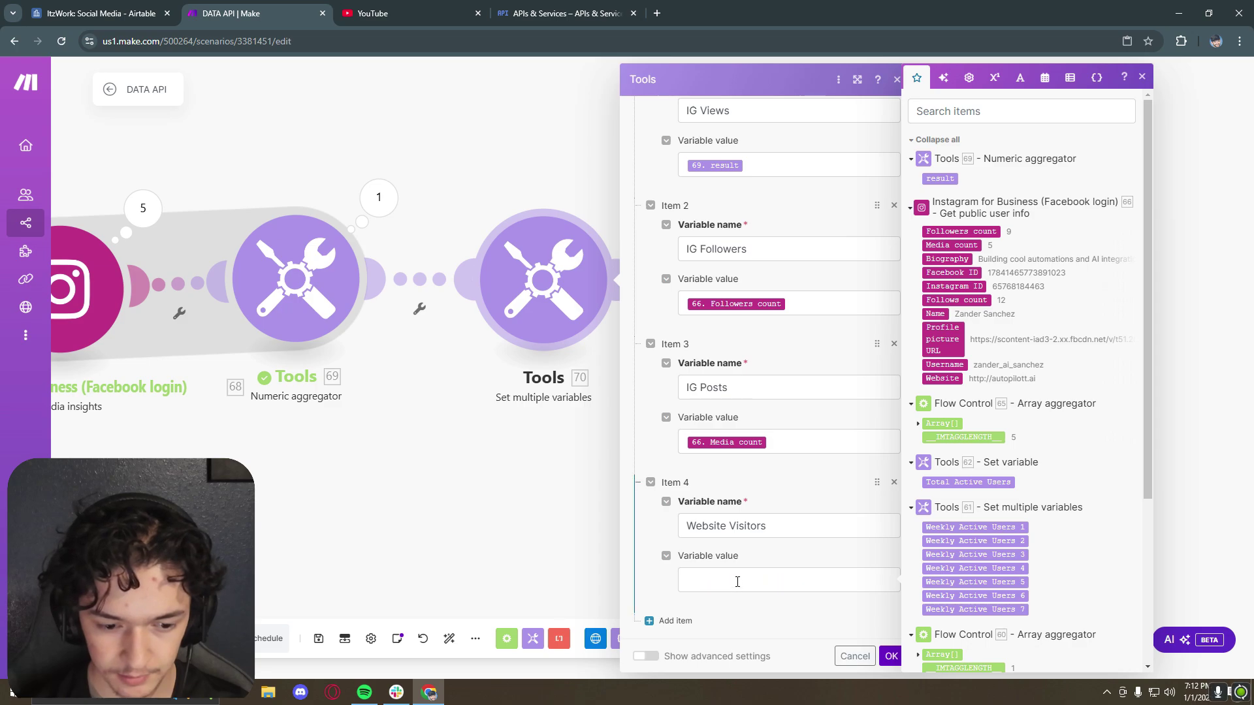
left_click(803, 572)
left_click(974, 482)
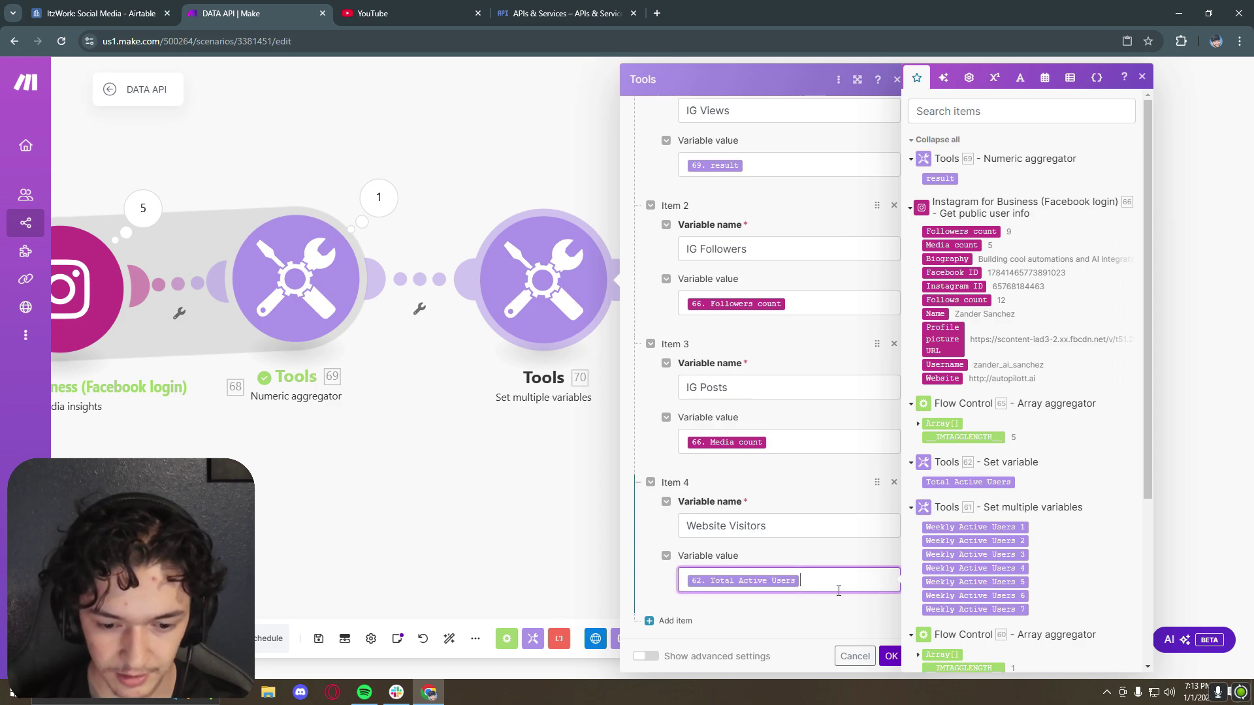
Step: Add a fifth variable named Views to Set multiple variables, mapped to statistics.viewCount from the Parse JSON module's Items array
left_click(676, 621)
left_click(747, 526)
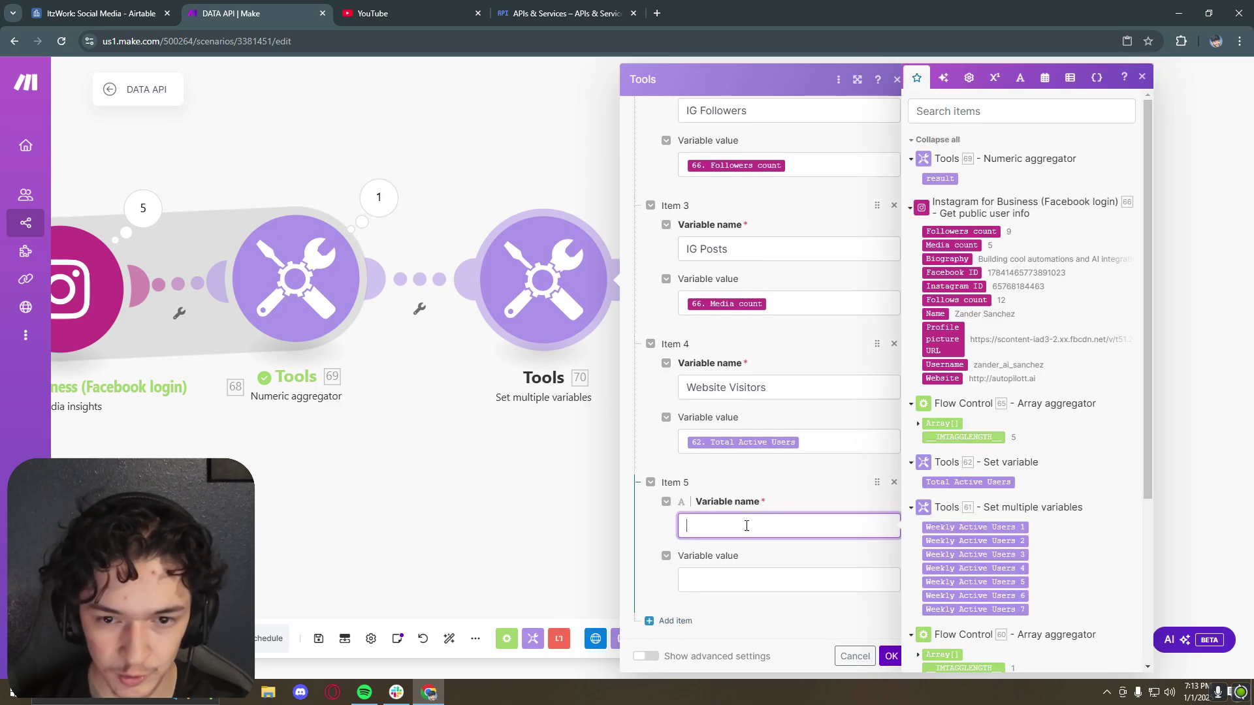
scroll(966, 425, "down", 5)
left_click(929, 546)
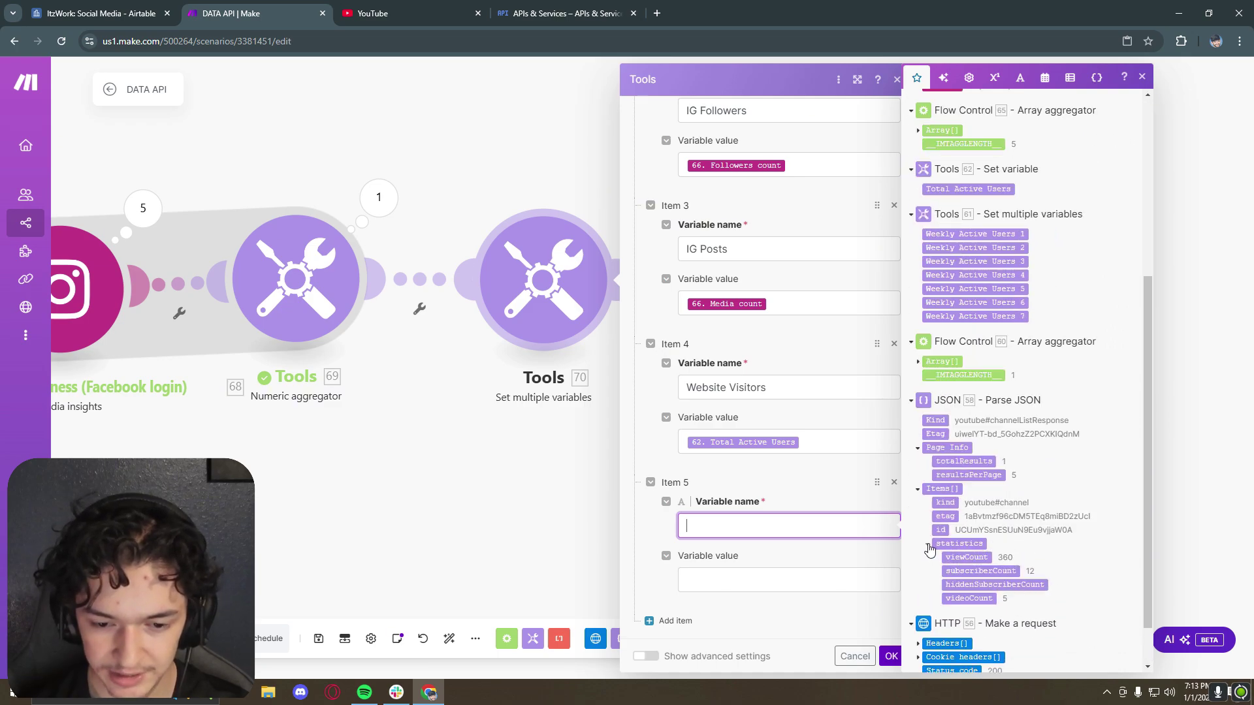
left_click(918, 449)
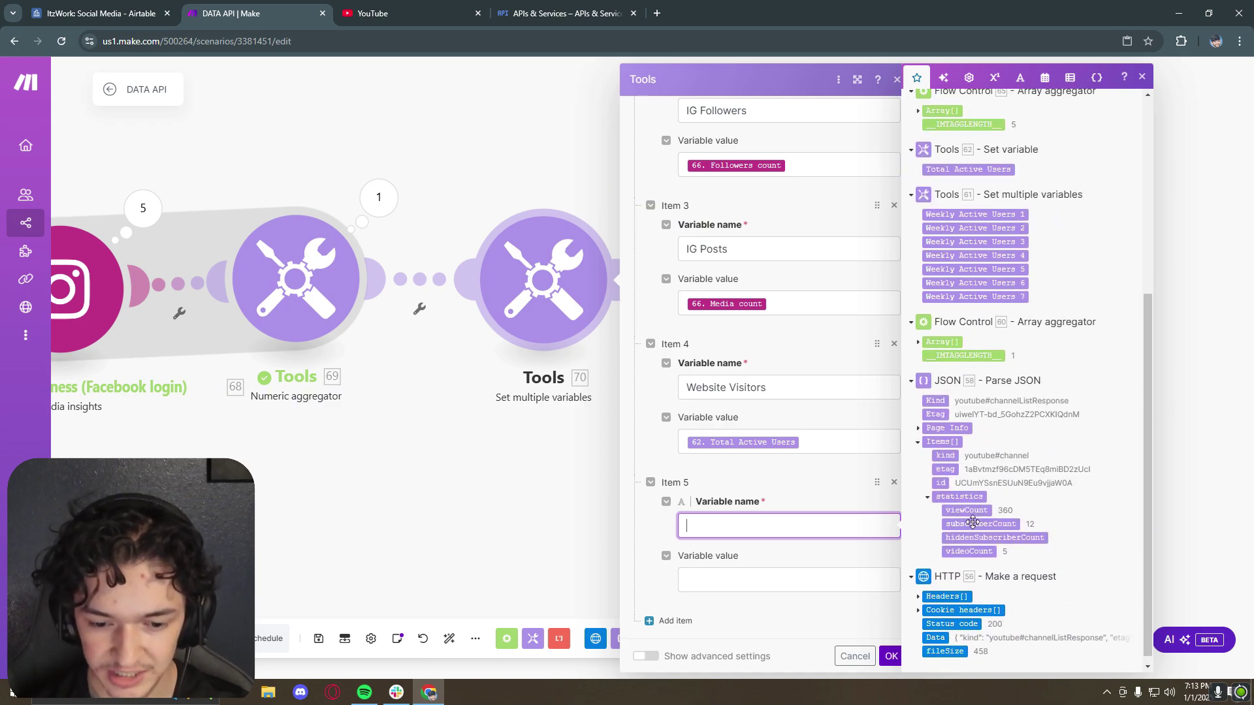
left_click(919, 451)
left_click(918, 545)
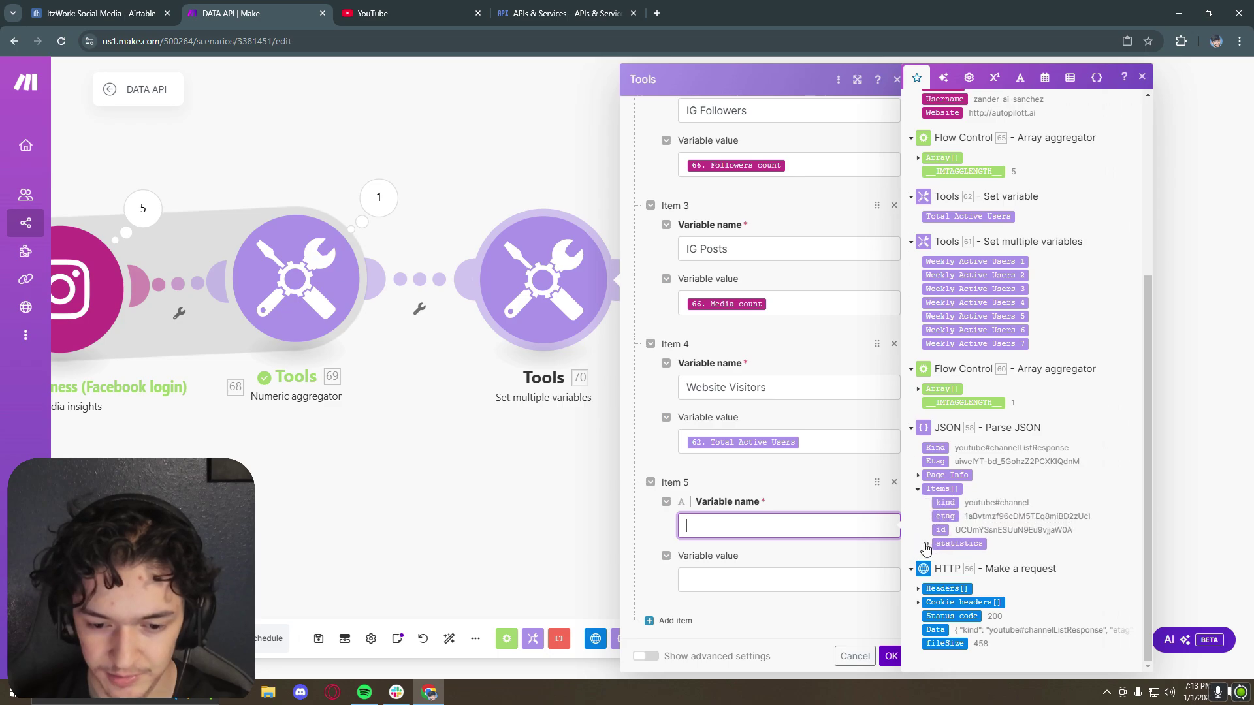
left_click(927, 545)
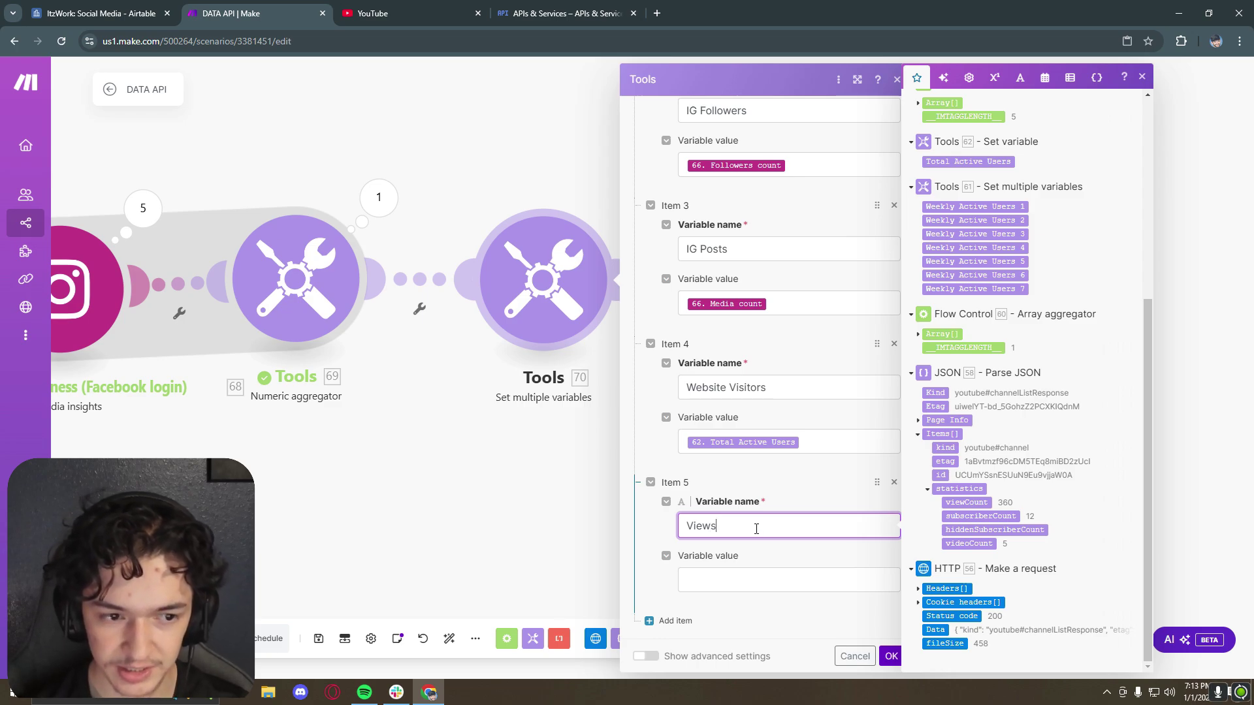
left_click(761, 580)
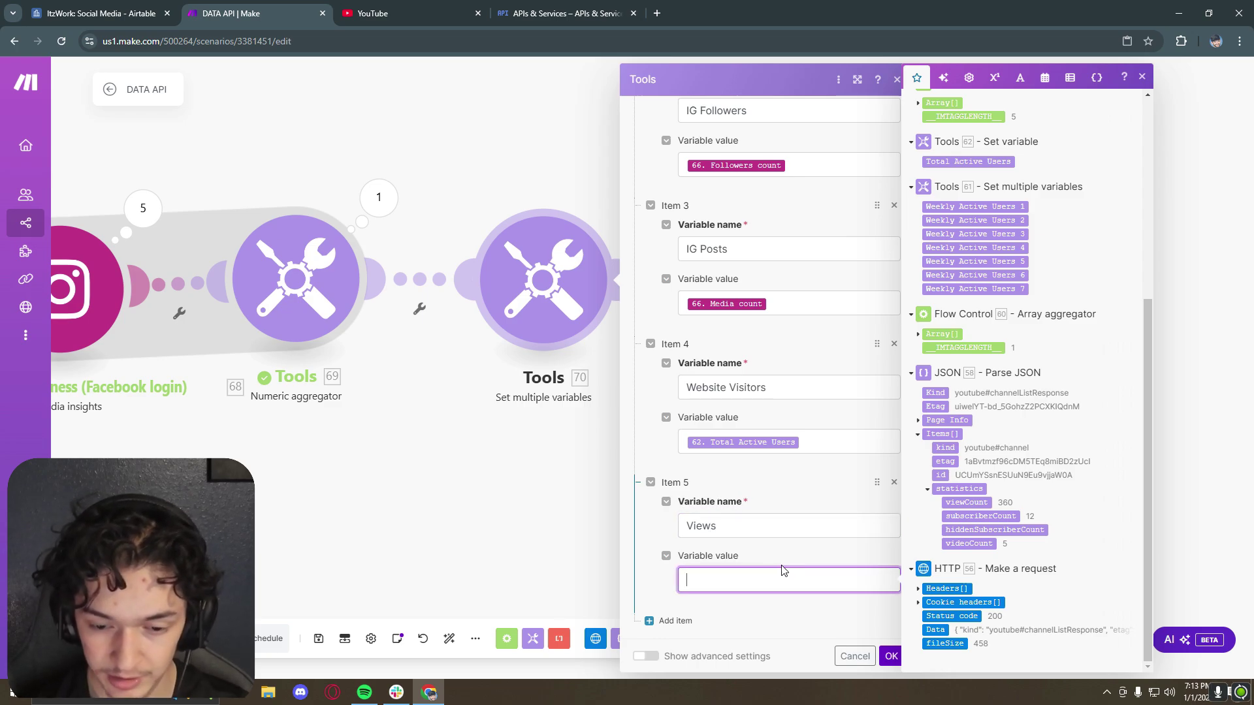
left_click_drag(976, 504, 767, 588)
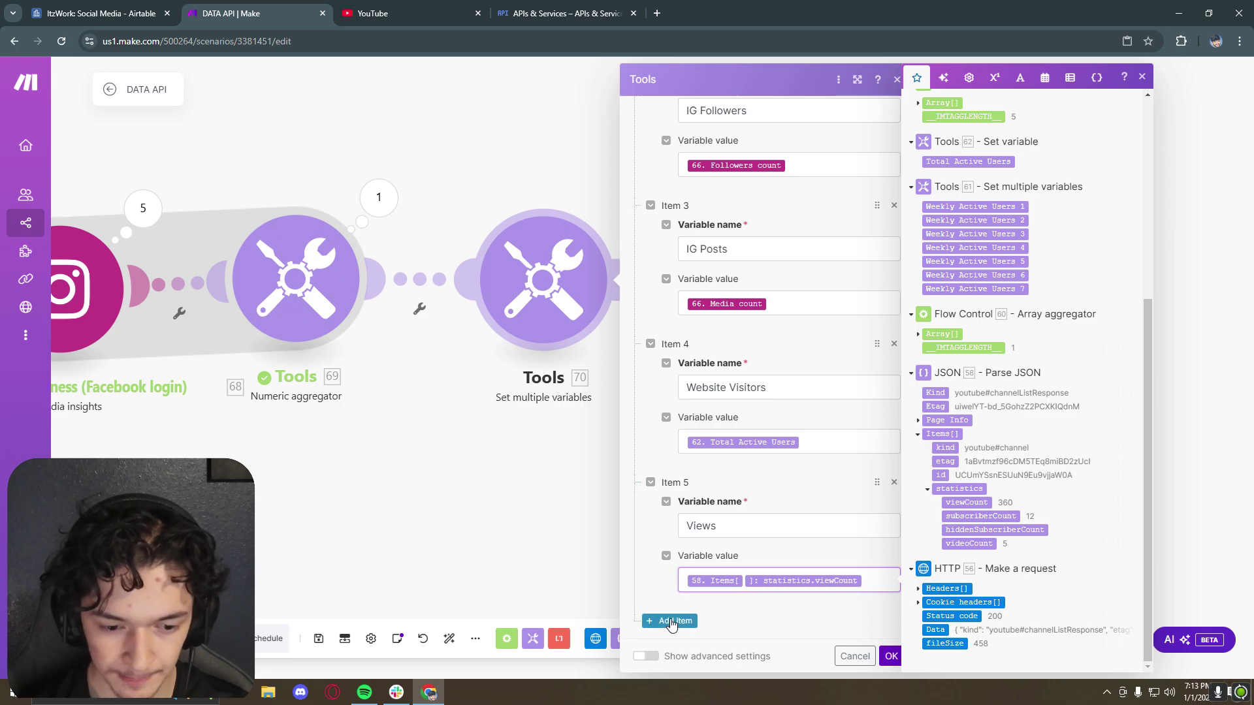
Step: Add a sixth variable named Subscribers, mapped to statistics.subscriberCount from Parse JSON
left_click(676, 620)
left_click(763, 528)
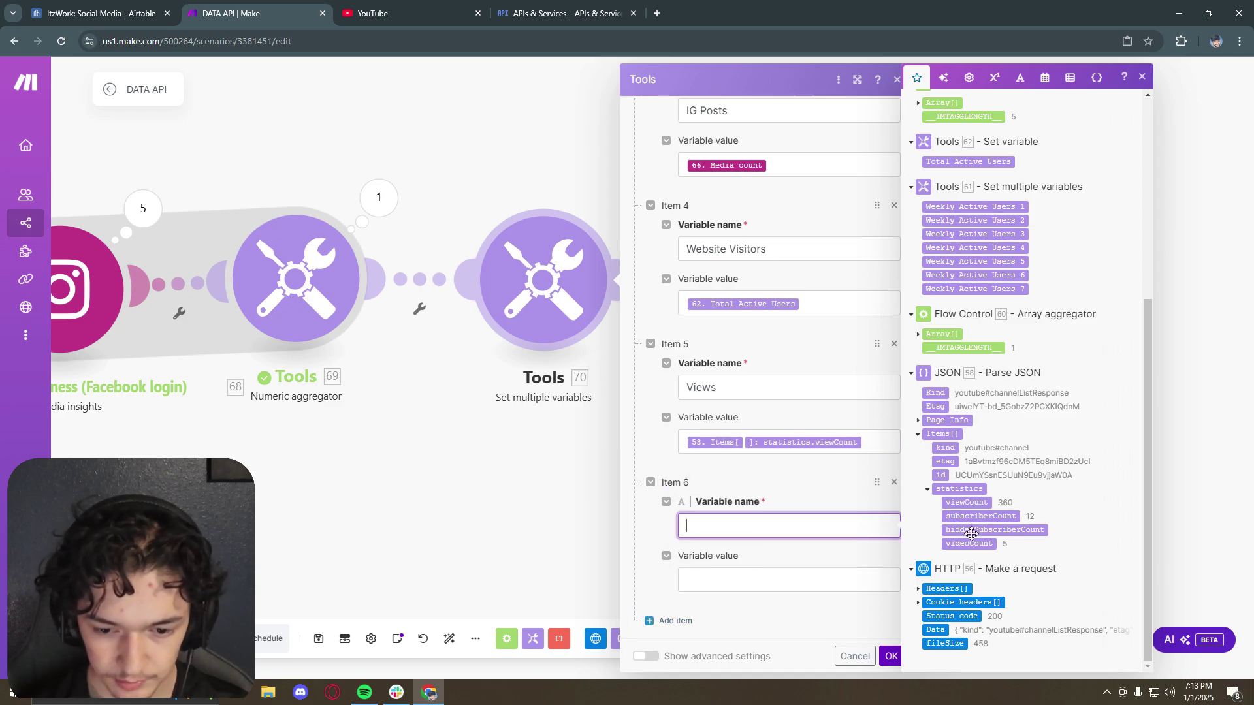
left_click_drag(999, 516, 758, 605)
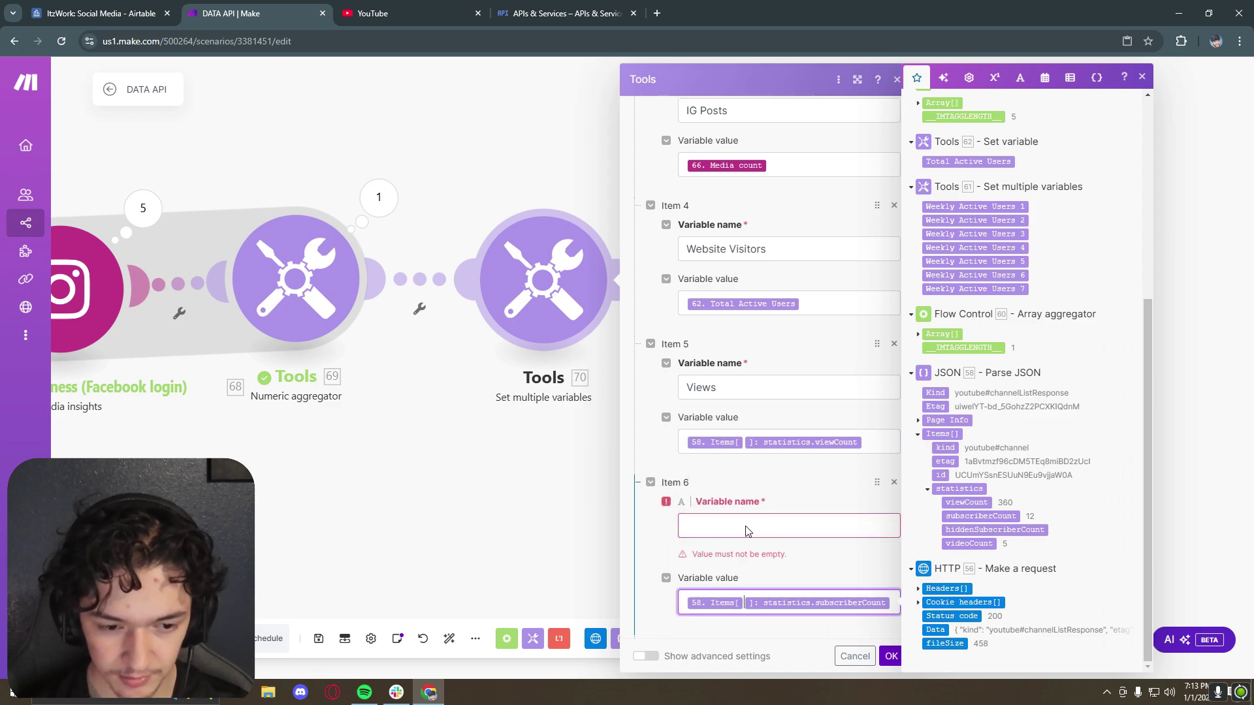
left_click(765, 533)
type("Subscribers")
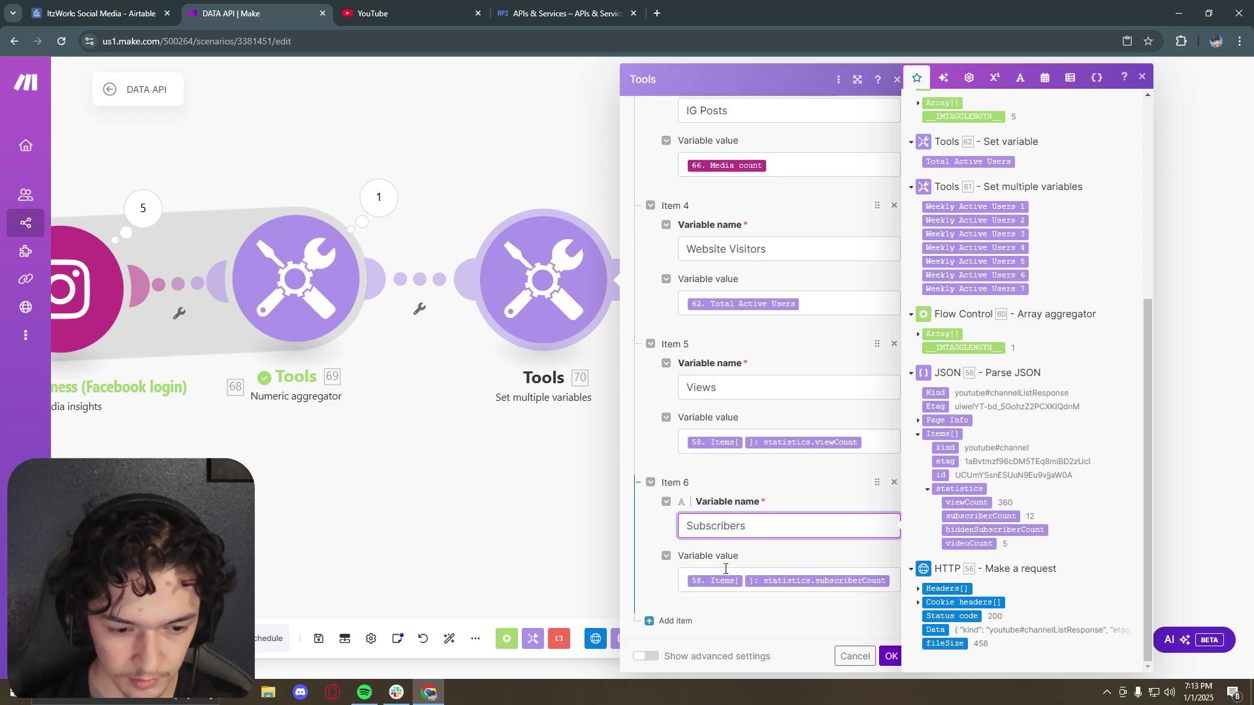
Step: Add a seventh variable named Videos Count, mapped to videoCount from Parse JSON, and save the module
left_click(673, 621)
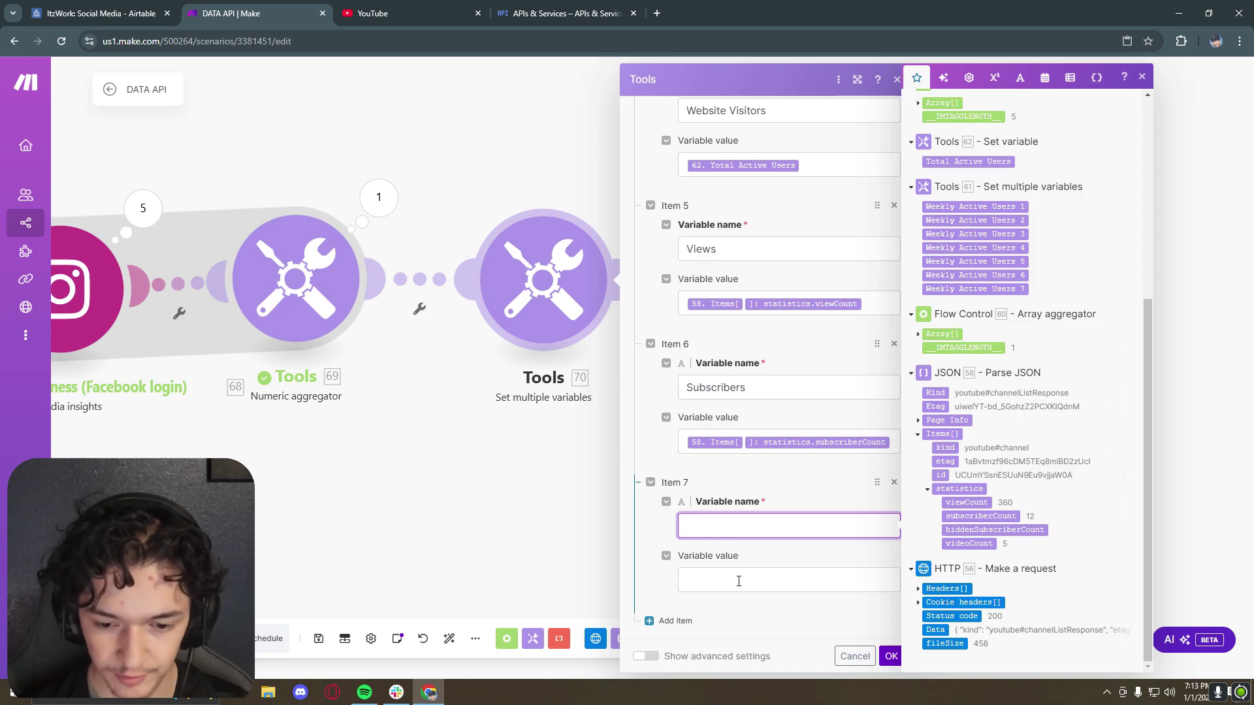
type("Videos Count")
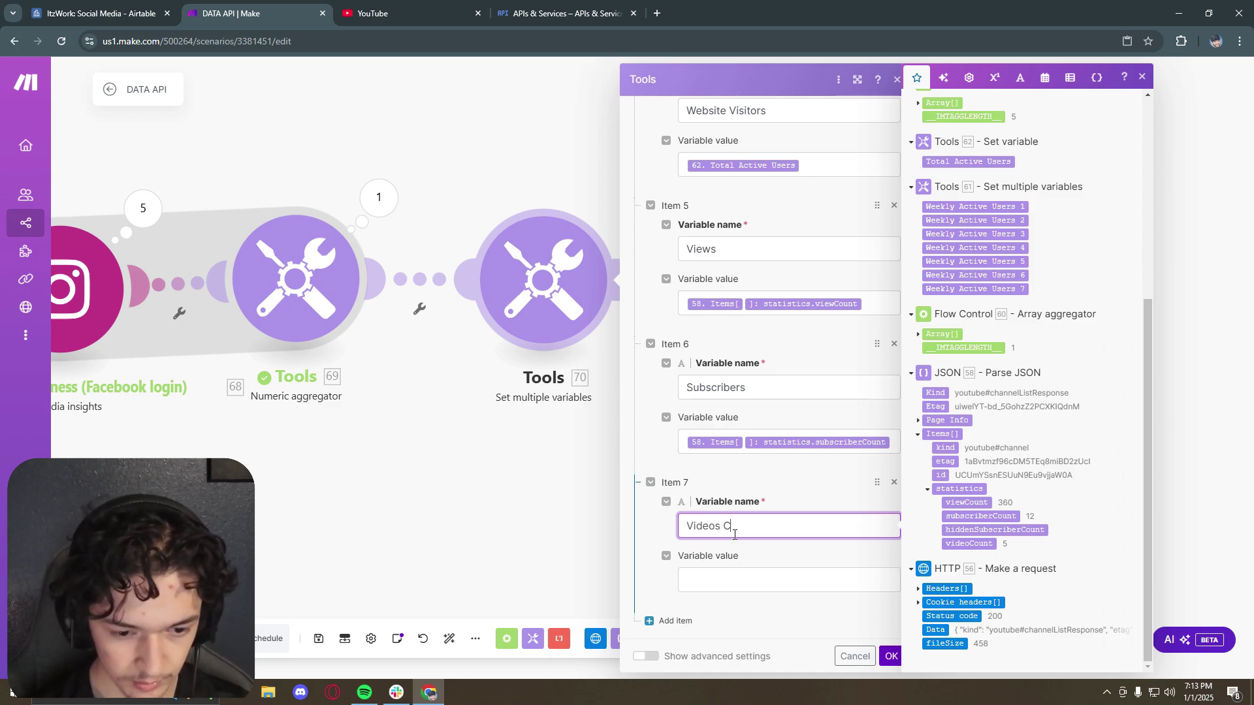
left_click(753, 586)
left_click_drag(968, 543, 762, 585)
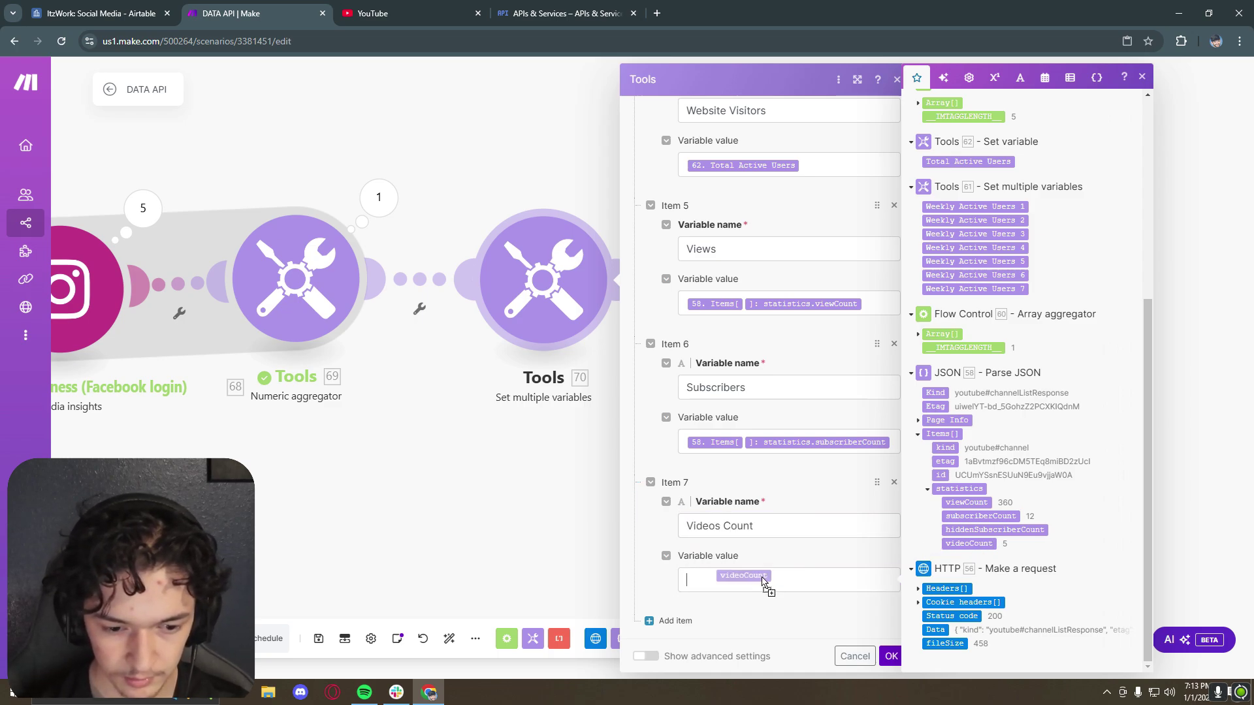
left_click(890, 654)
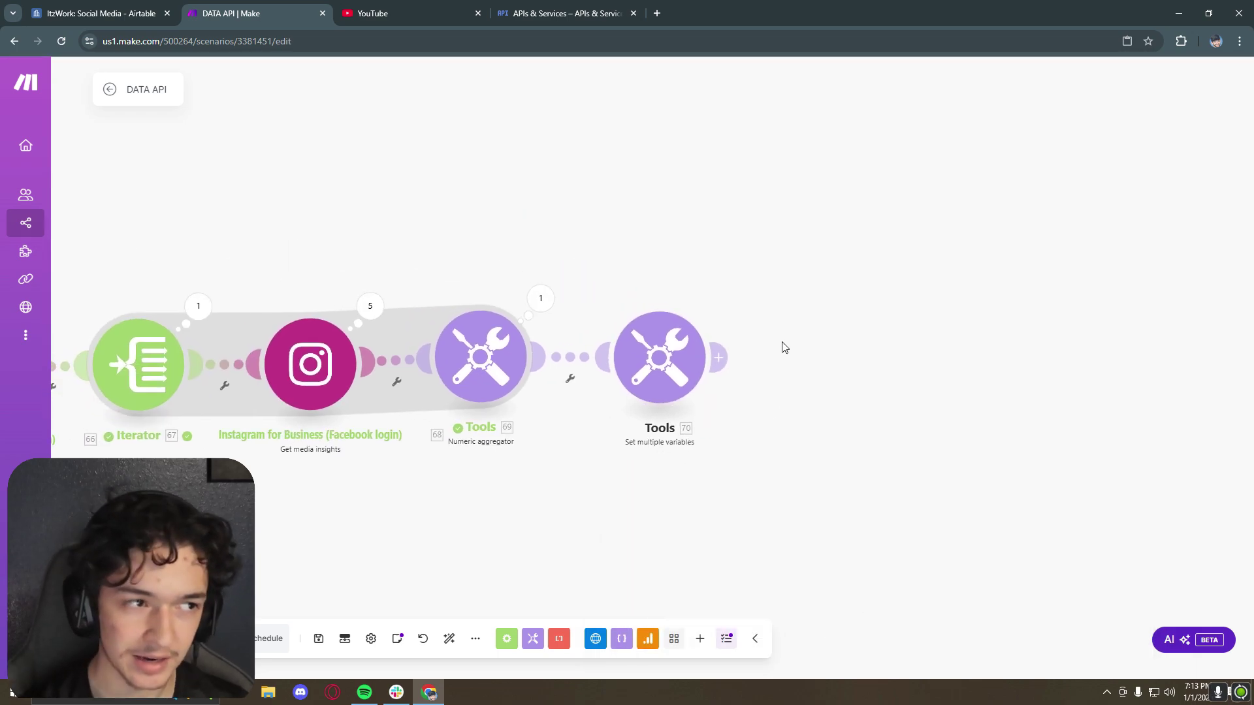
Step: Add an Airtable Create a Record module after Set multiple variables, using the ItzWork base and the Social Media table
left_click(674, 639)
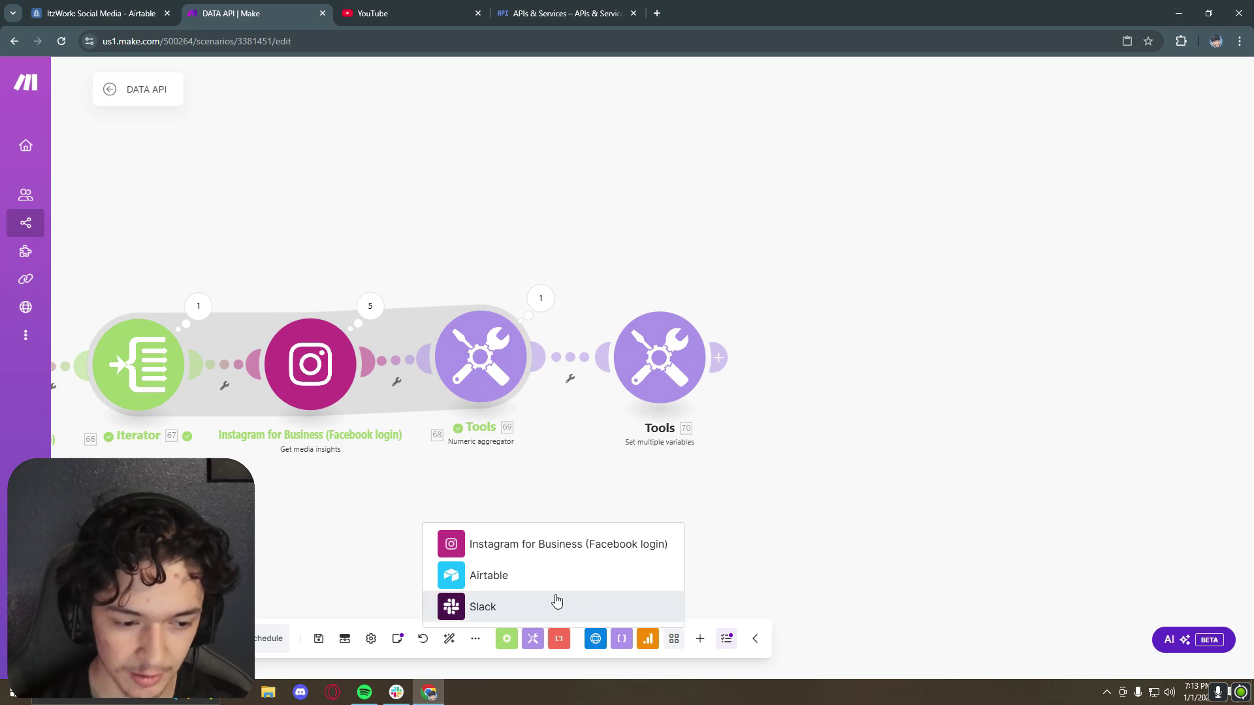
left_click(708, 649)
left_click(699, 483)
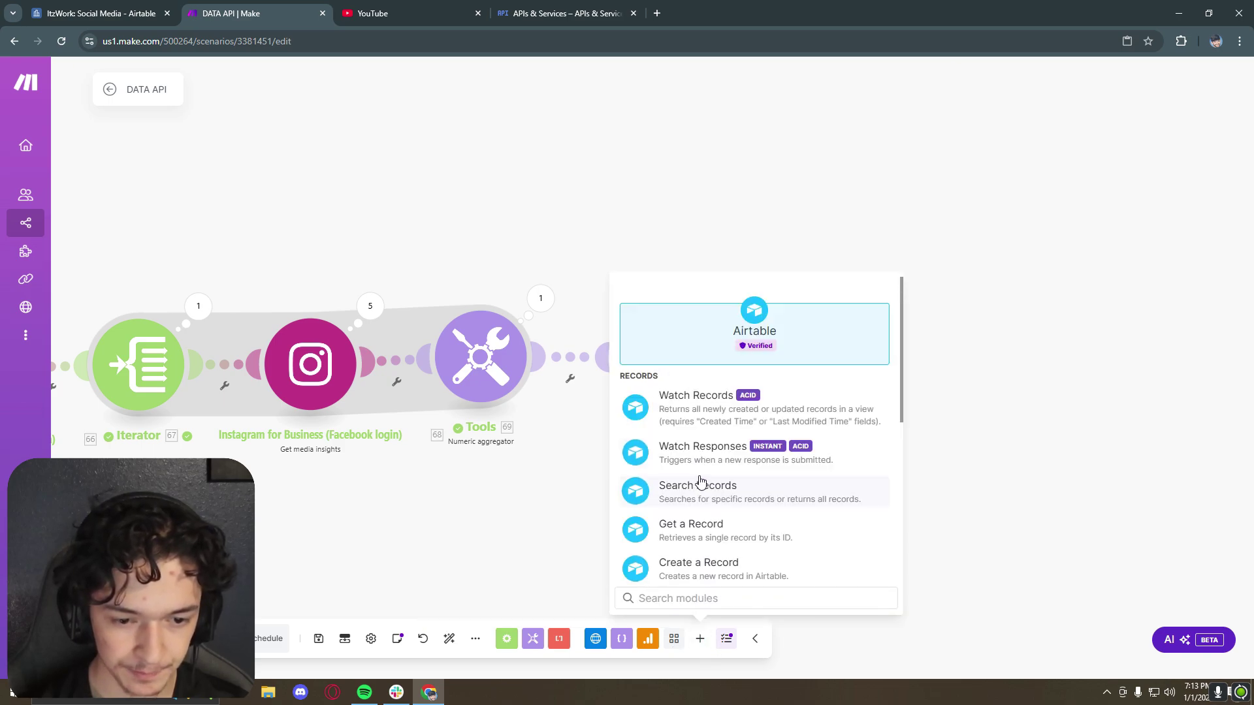
scroll(723, 467, "down", 2)
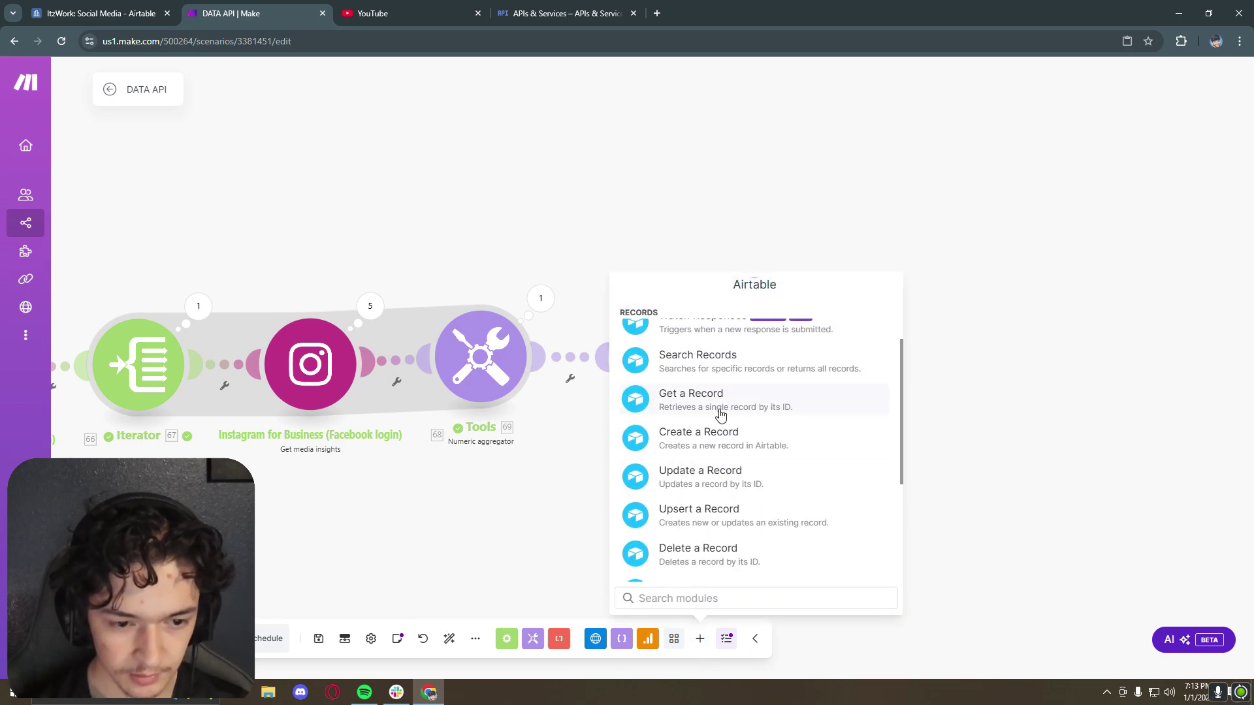
left_click(722, 441)
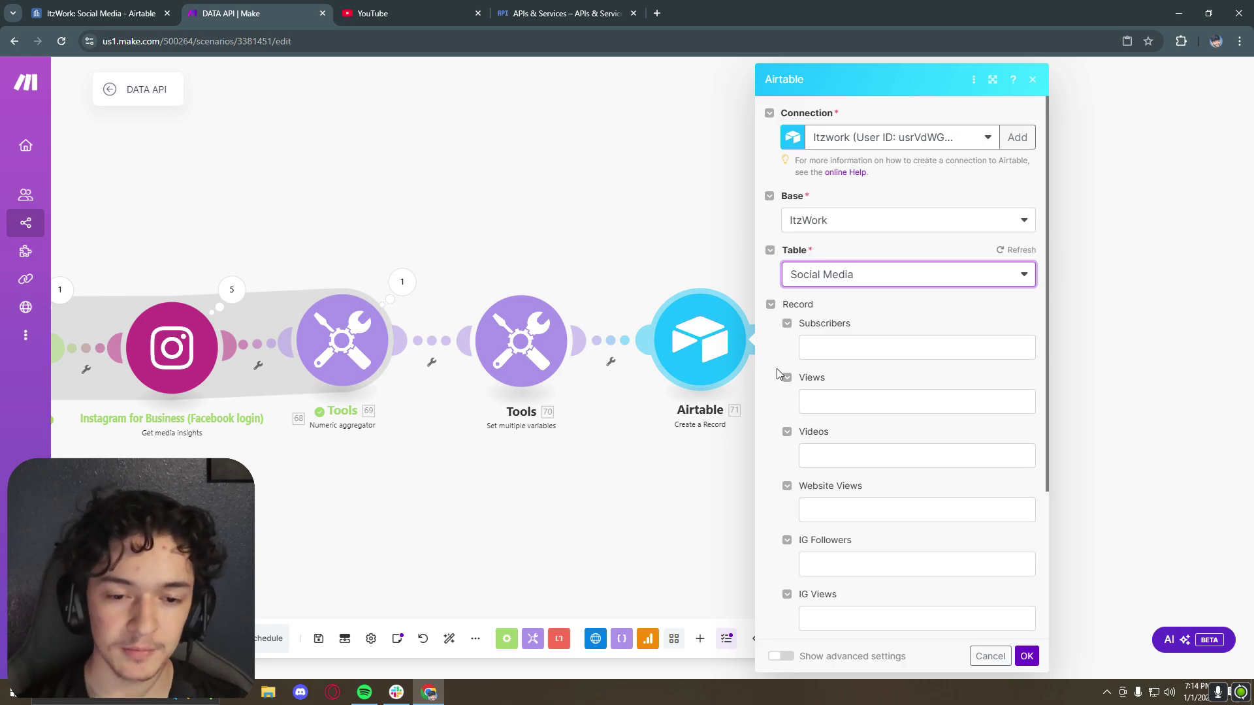
Step: Map the record's Subscribers, Views, Videos and Website Views fields to the Subscribers, Views, Videos Count and Website Visitors variables
left_click(828, 343)
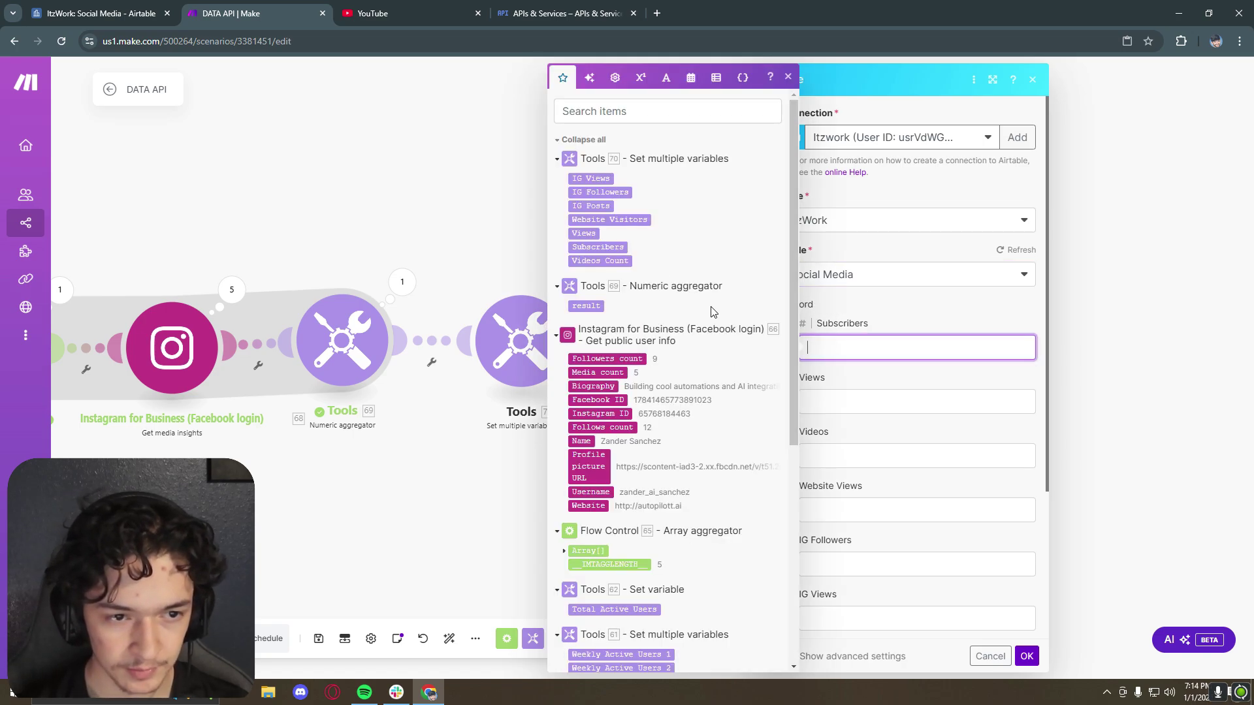
left_click_drag(598, 247, 863, 402)
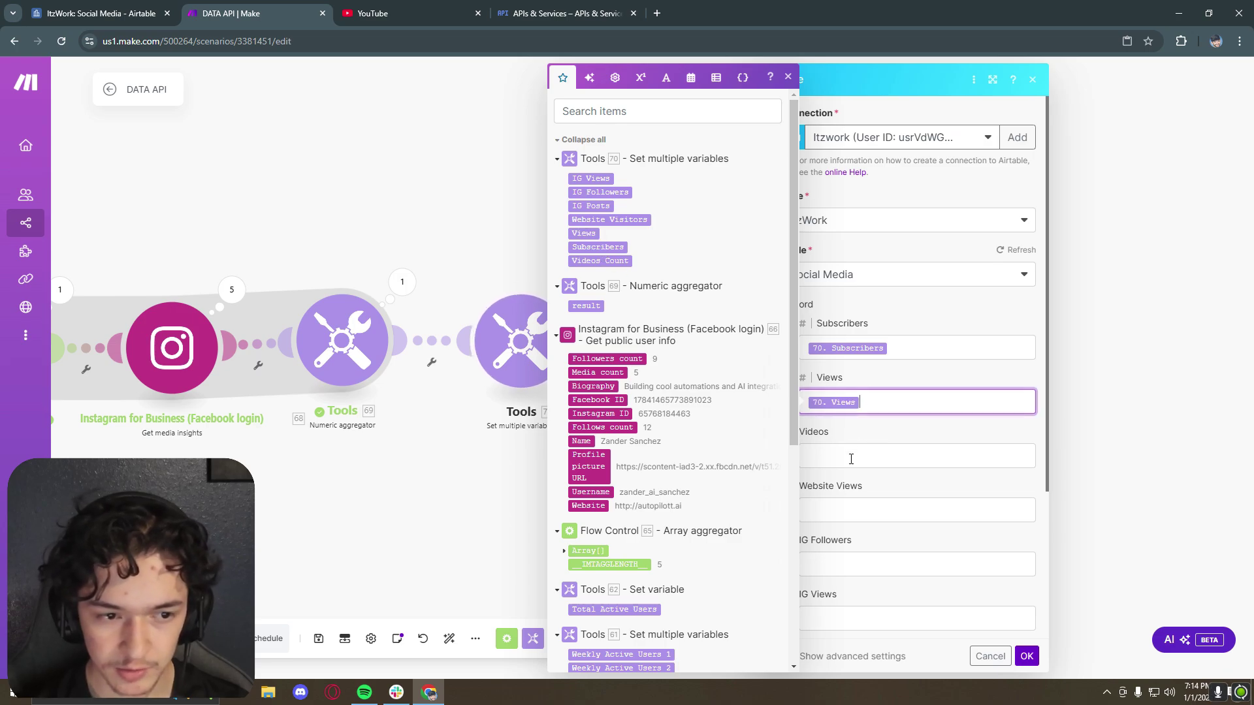
left_click(851, 459)
left_click_drag(600, 261, 862, 467)
left_click(873, 512)
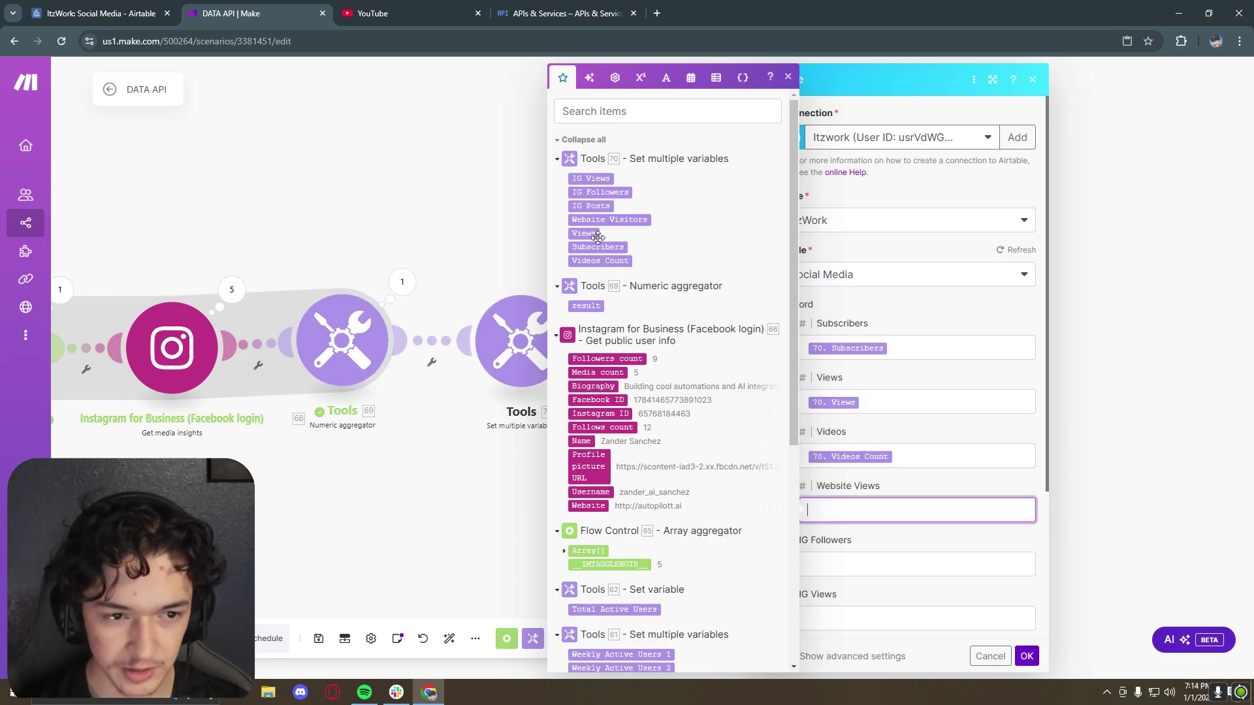
left_click_drag(610, 220, 843, 509)
Step: Map IG Followers, IG Views and IG Content to the IG Followers, IG Views and IG Posts variables and save the Airtable module
scroll(849, 509, "down", 1)
left_click(871, 498)
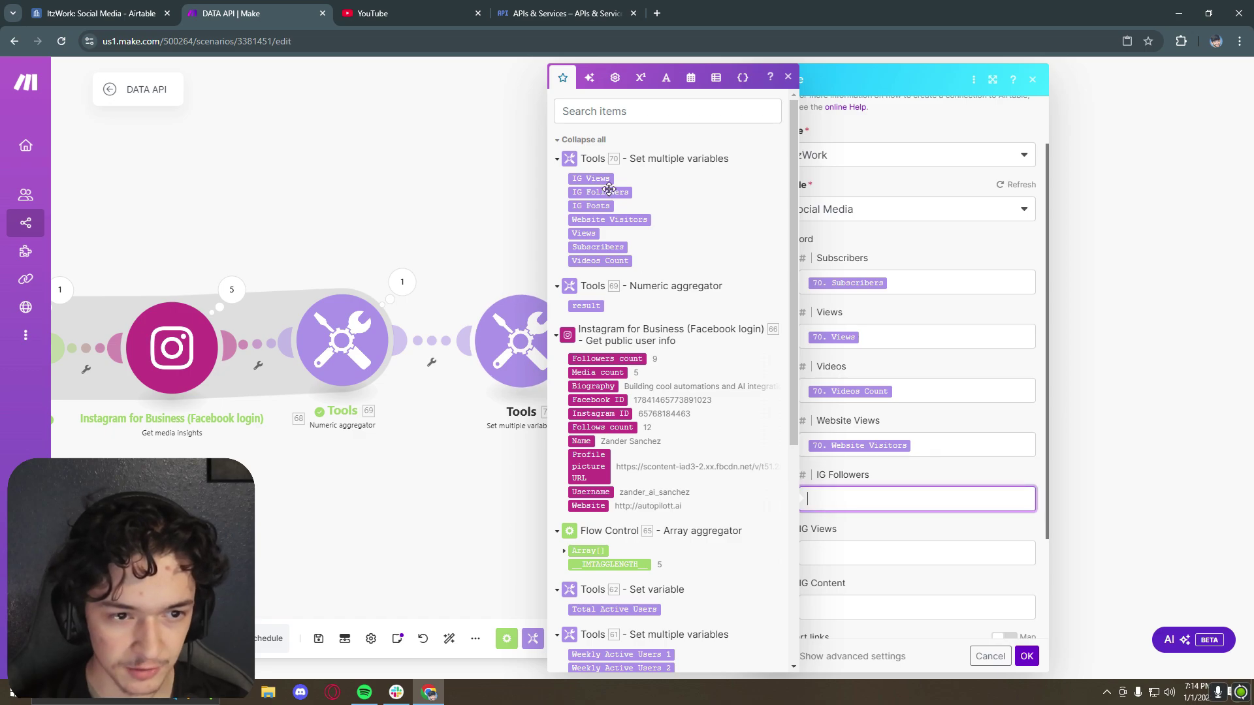
left_click_drag(609, 189, 902, 500)
left_click(885, 554)
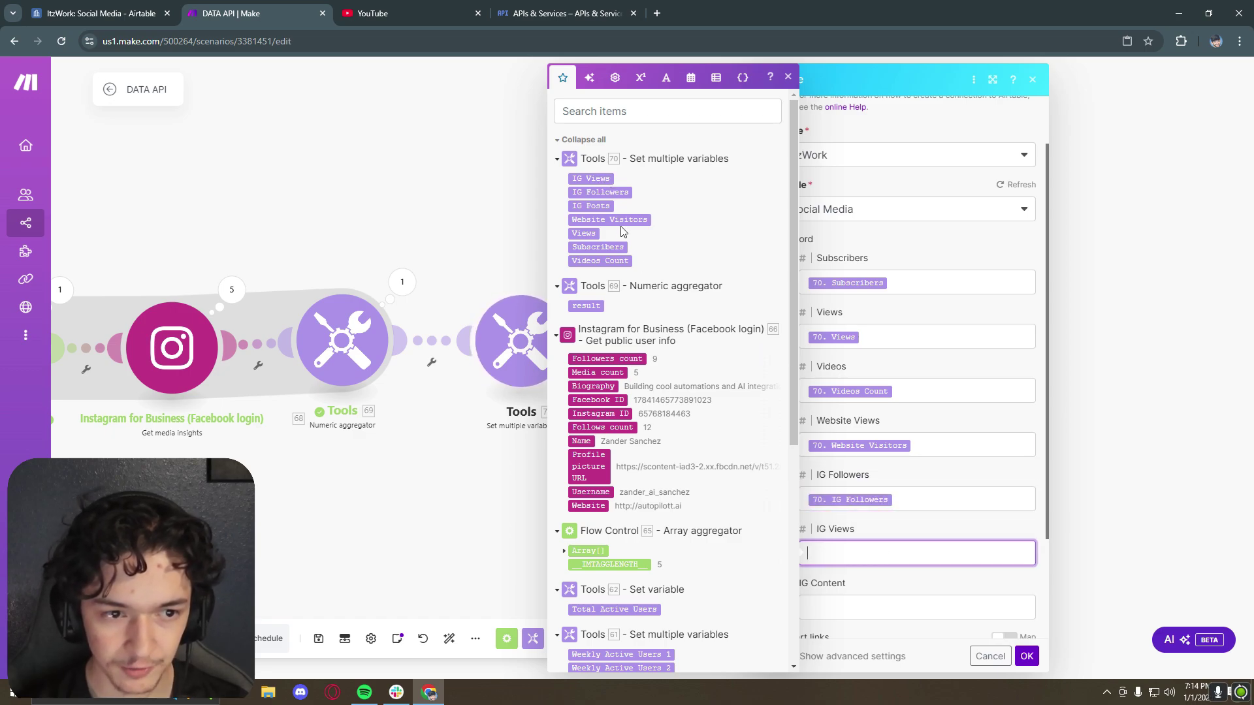
left_click_drag(591, 178, 868, 555)
scroll(869, 556, "down", 1)
left_click(879, 542)
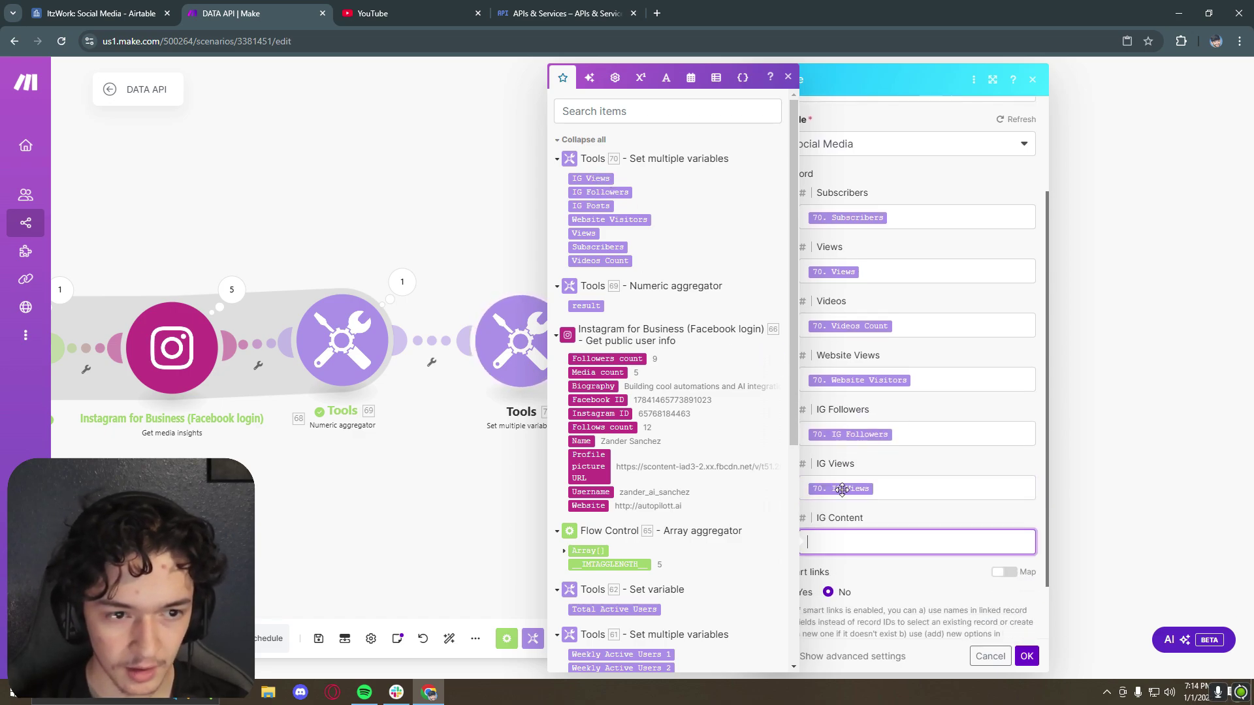
left_click_drag(597, 207, 906, 548)
left_click(790, 81)
scroll(932, 438, "up", 3)
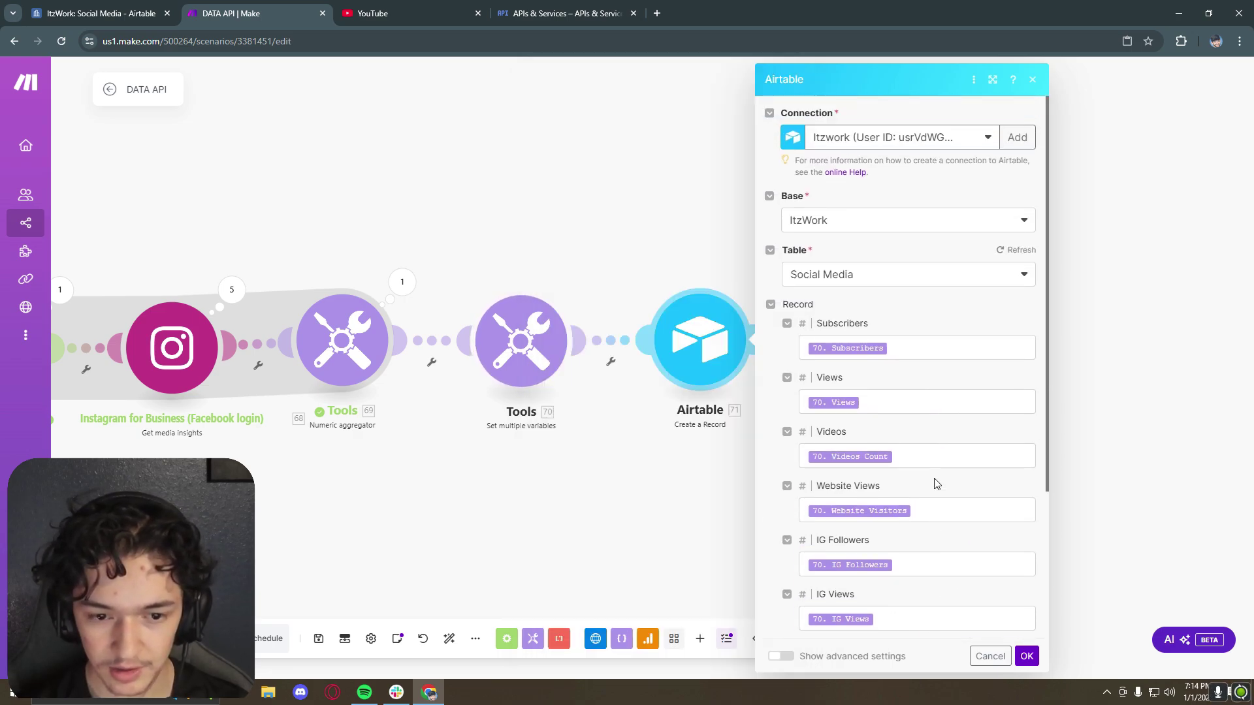
left_click(1027, 656)
scroll(830, 401, "down", 3)
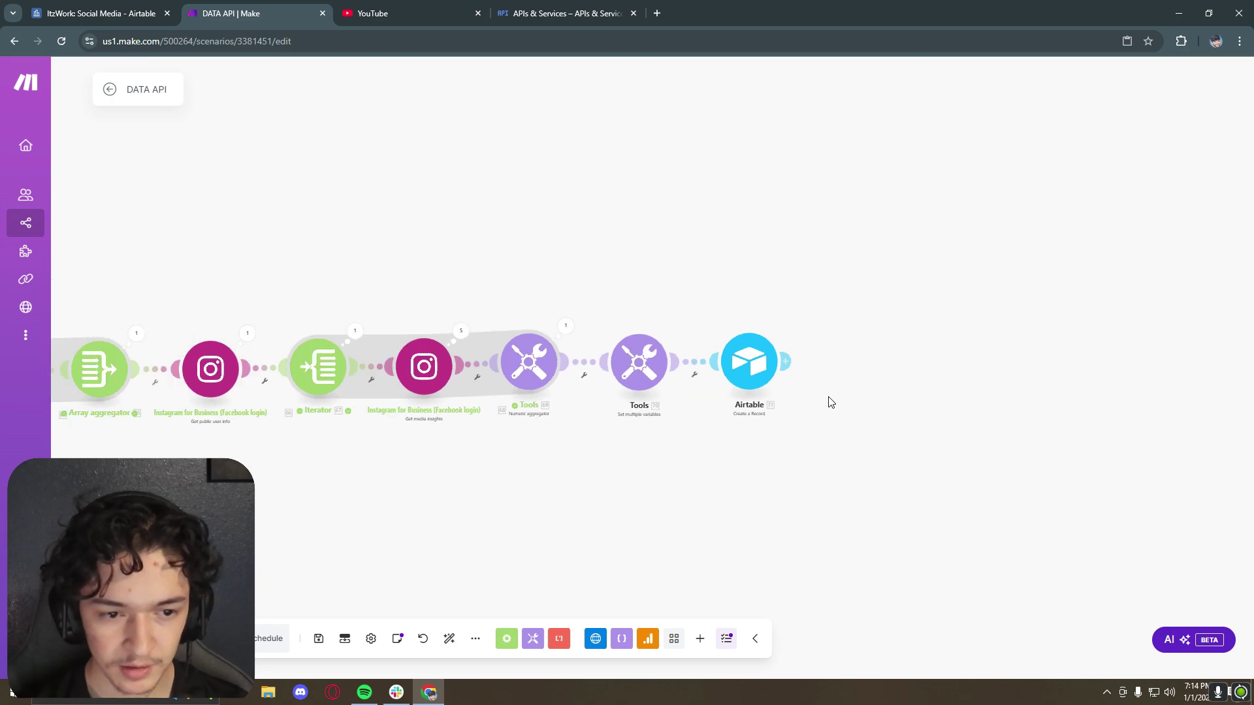
scroll(801, 355, "up", 2)
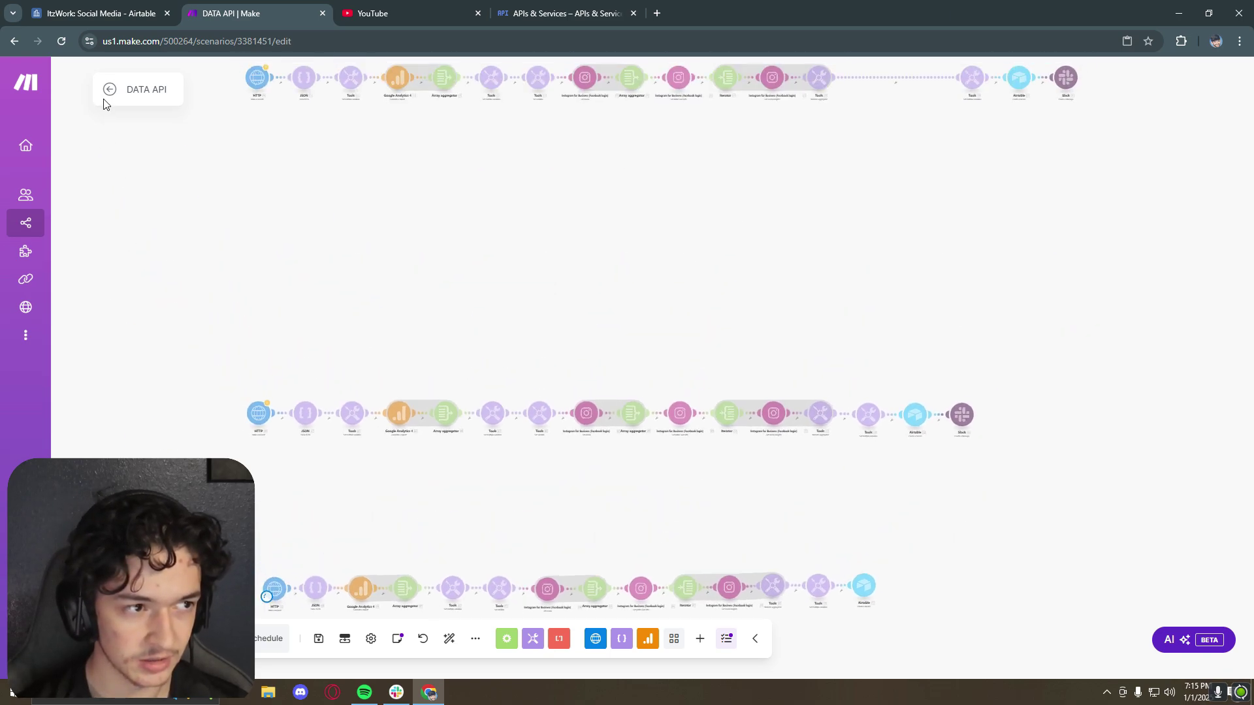
key("ctrl+1")
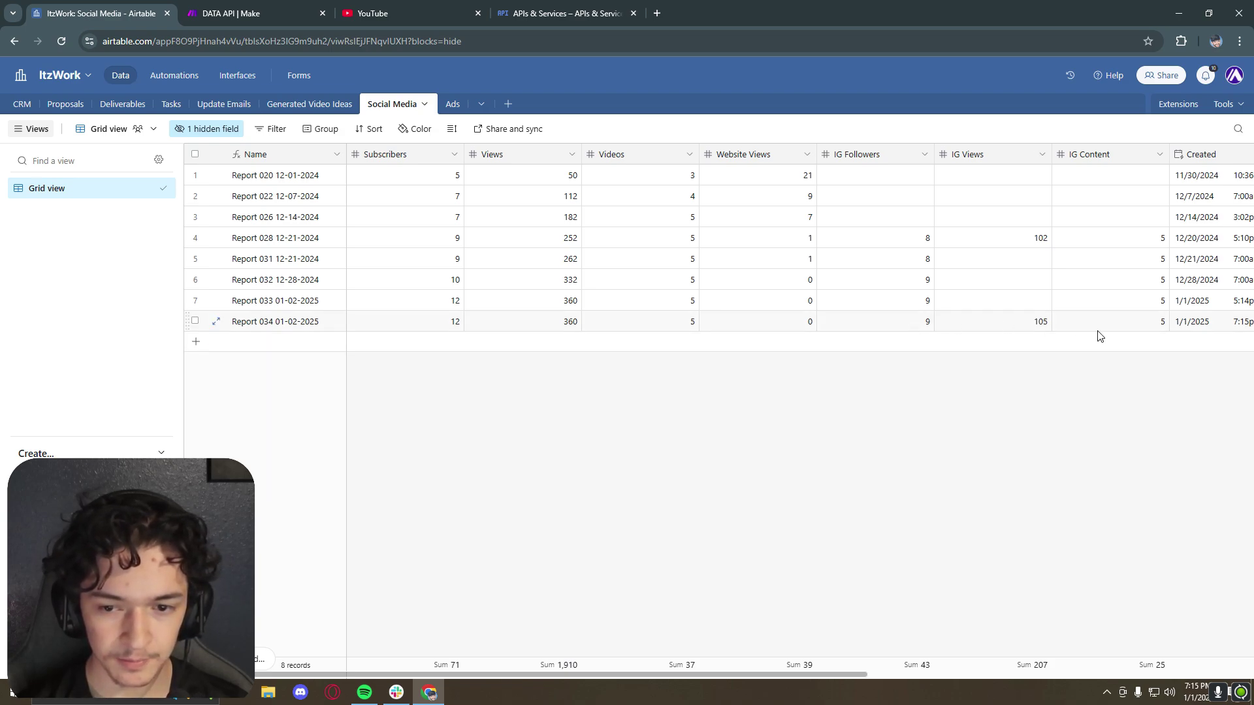
left_click(194, 321)
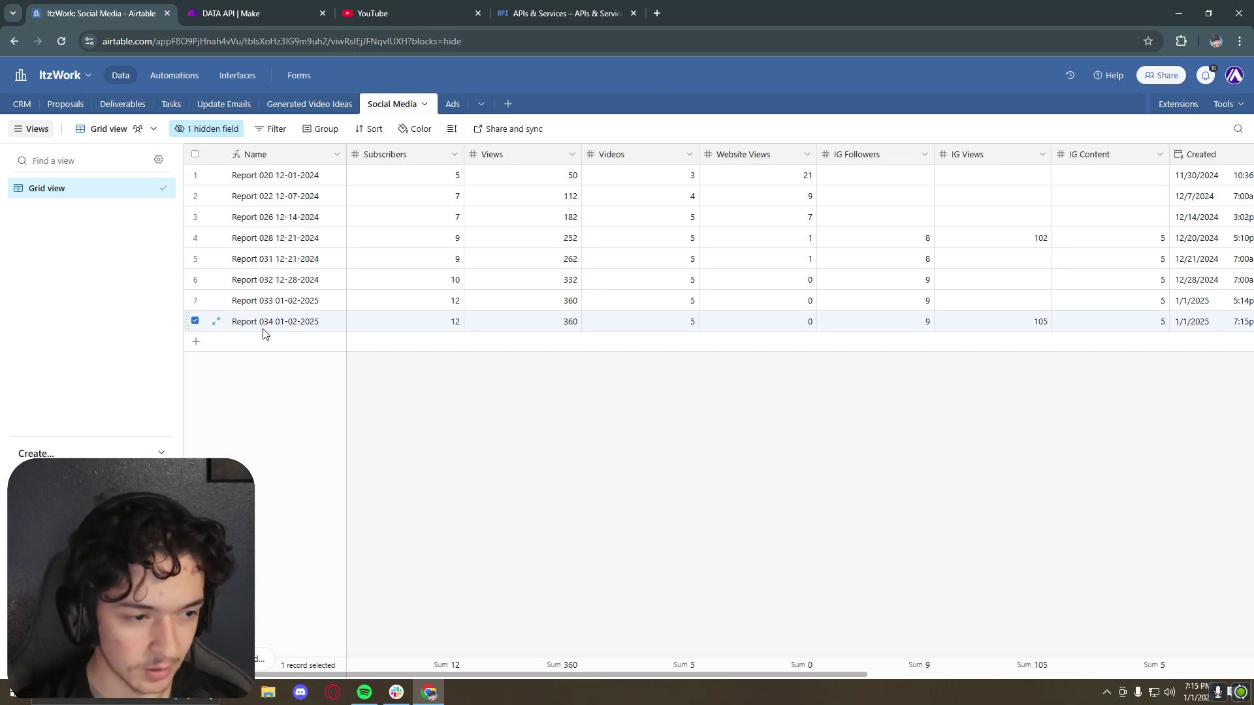
right_click(273, 323)
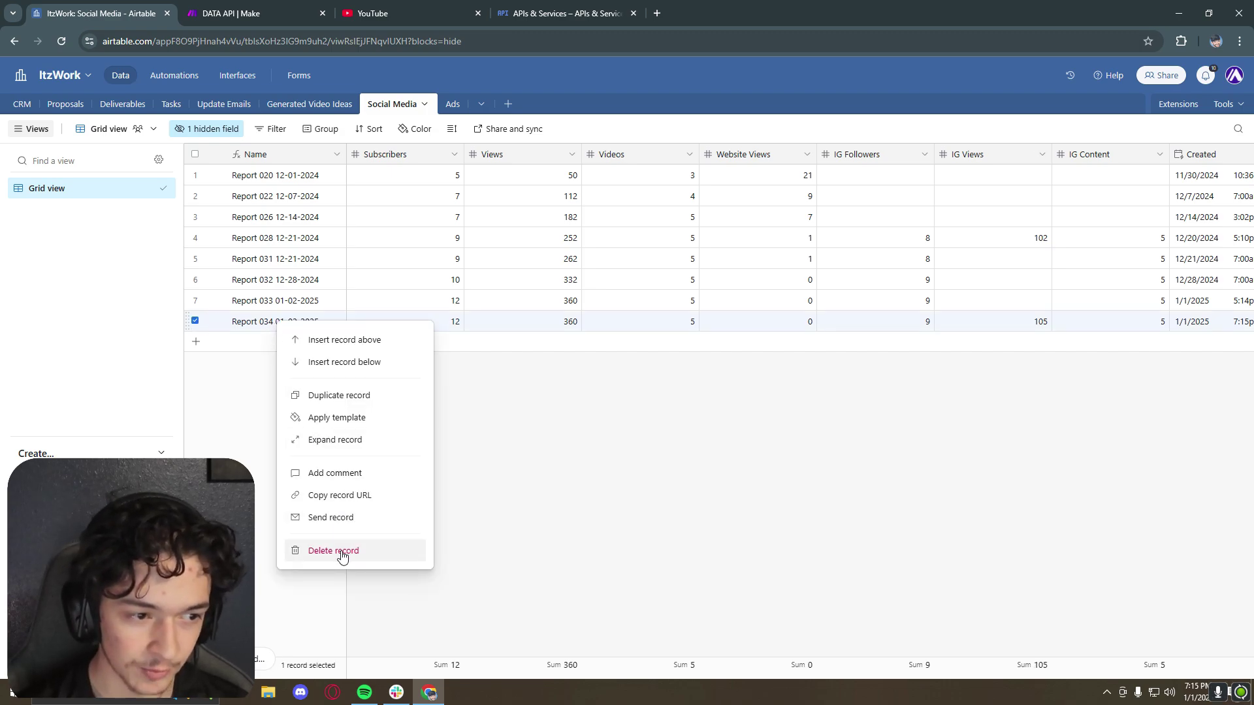
left_click(381, 544)
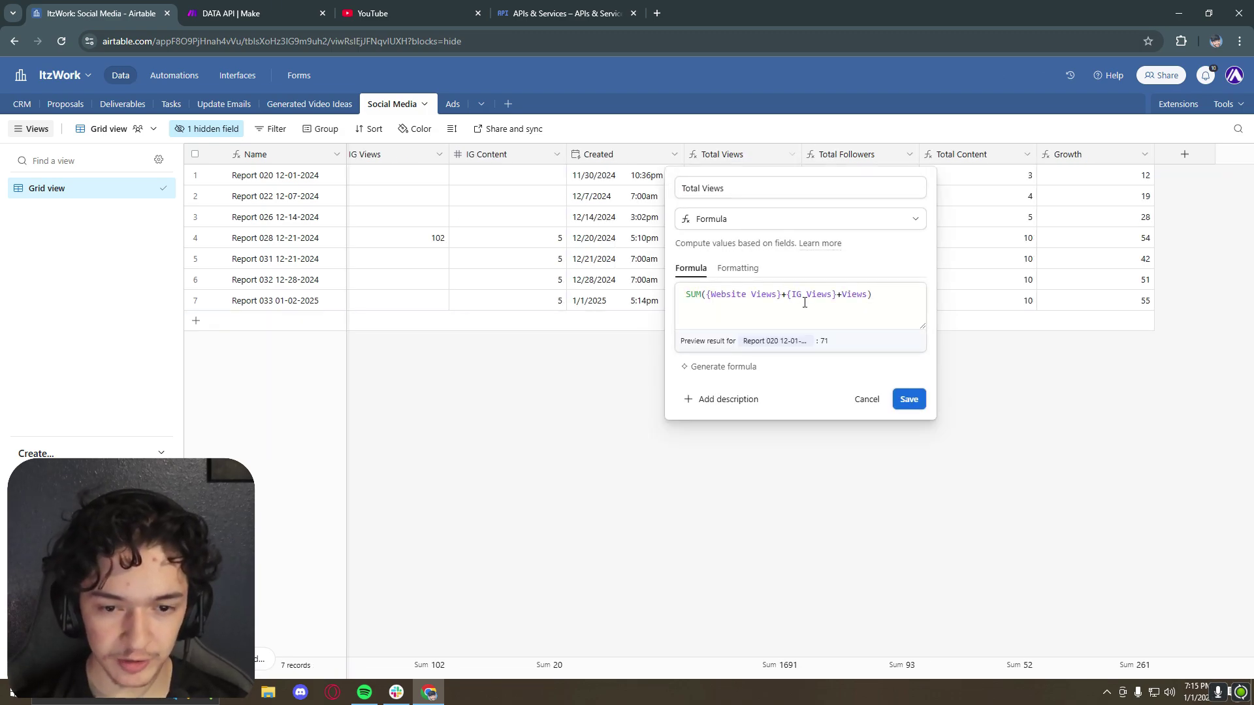
Step: Examine the formula of the Total Views field in the Social Media table and close its settings unchanged
triple_click(893, 301)
left_click(893, 300)
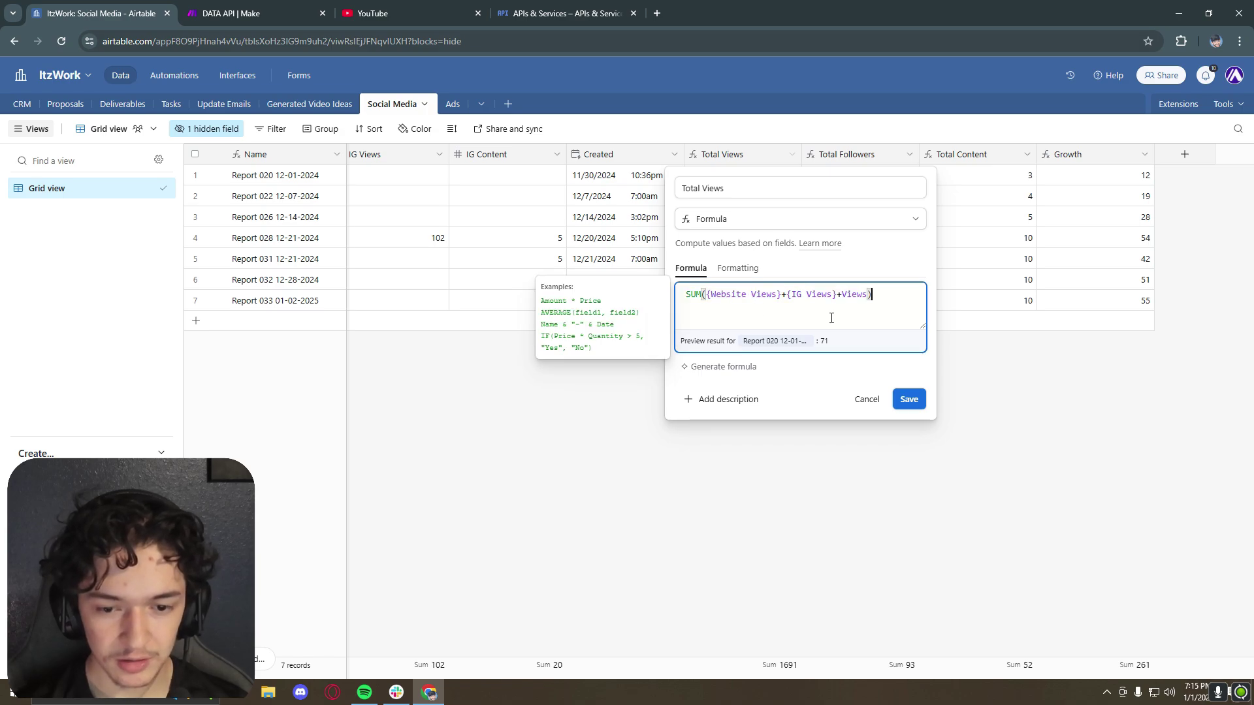
left_click(909, 399)
left_click_drag(723, 675, 433, 661)
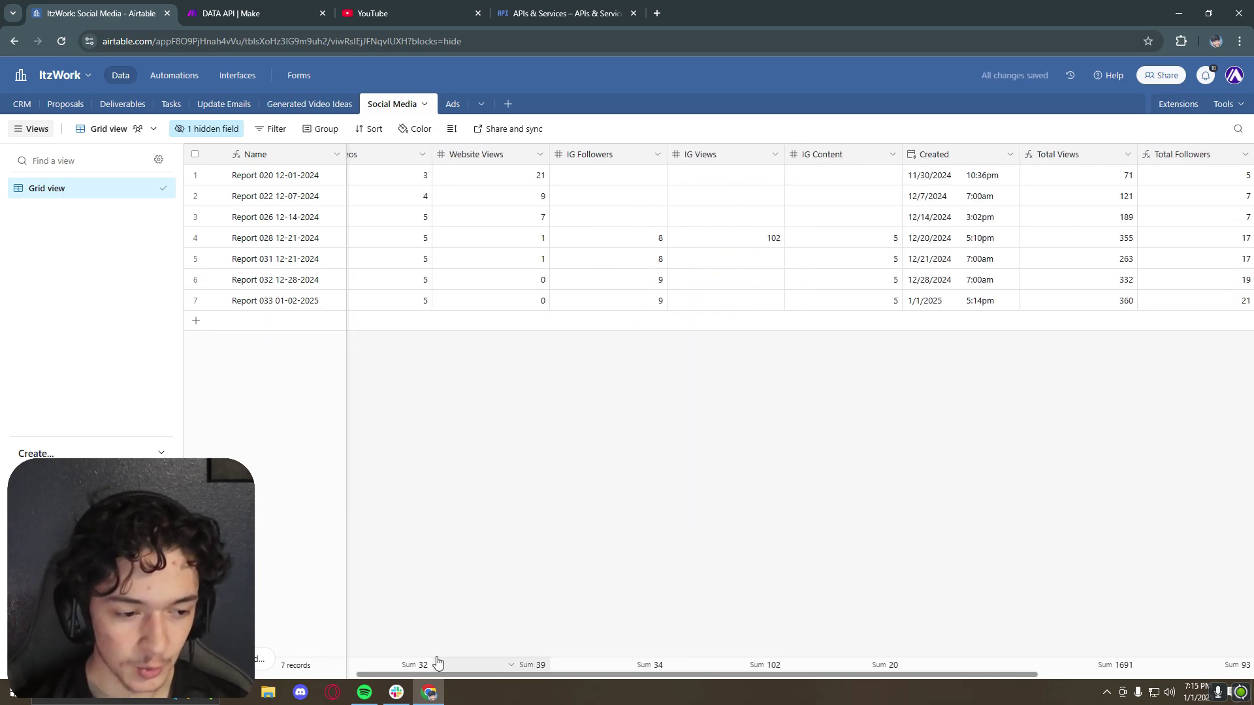
Step: Open the base's Dashboard interface and review the Media Dashboard and Ad Dashboard sections
left_click(237, 75)
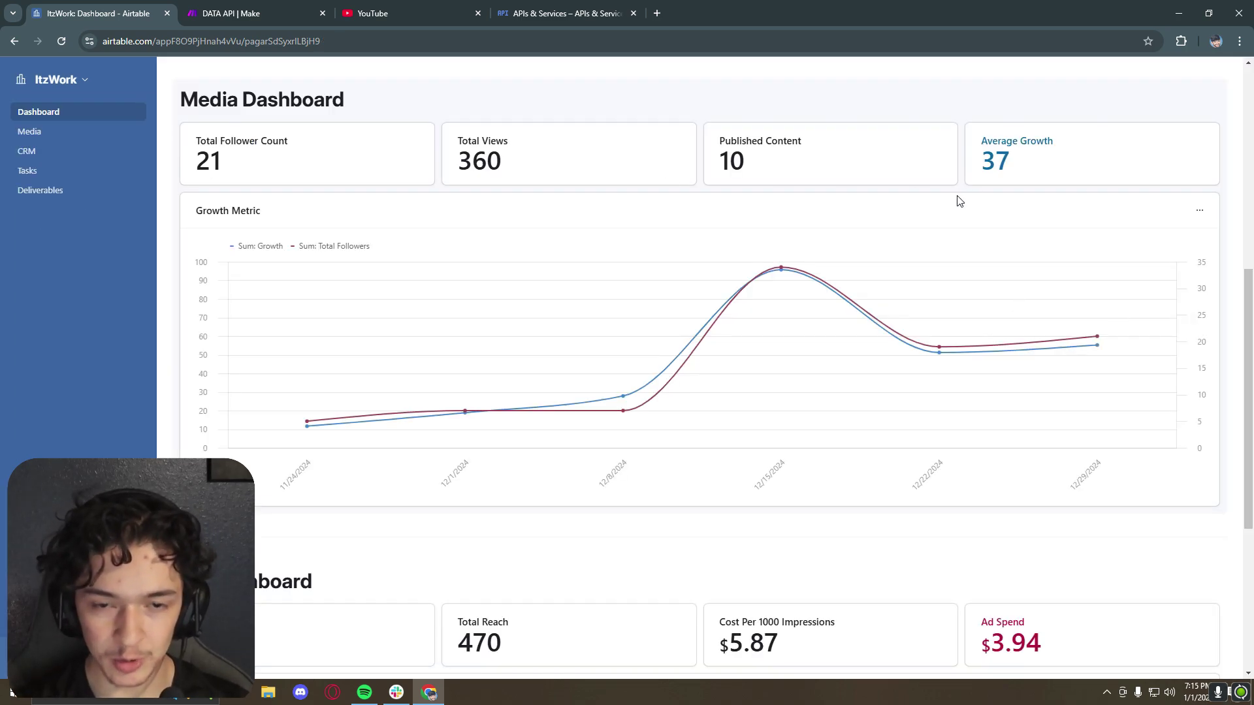
scroll(1252, 305, "down", 4)
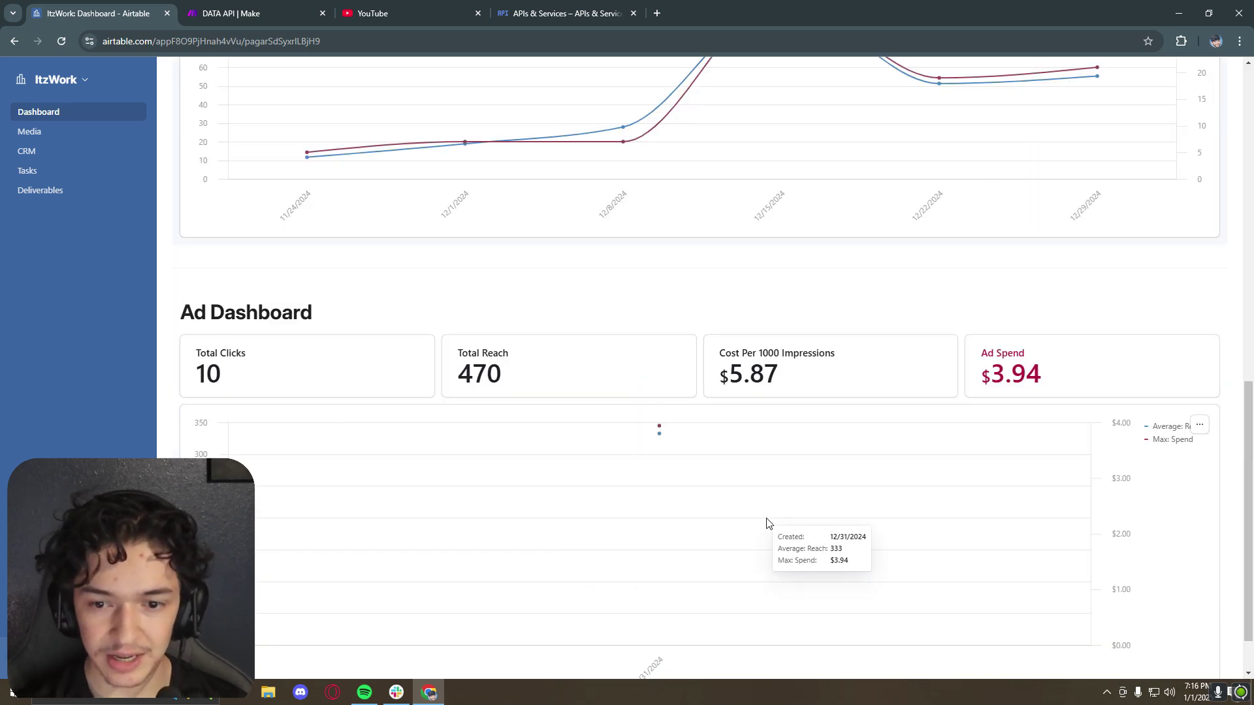
Step: Examine the field and summary settings of the Media Dashboard's number elements and the Growth Metric chart in the interface editor
scroll(833, 535, "up", 4)
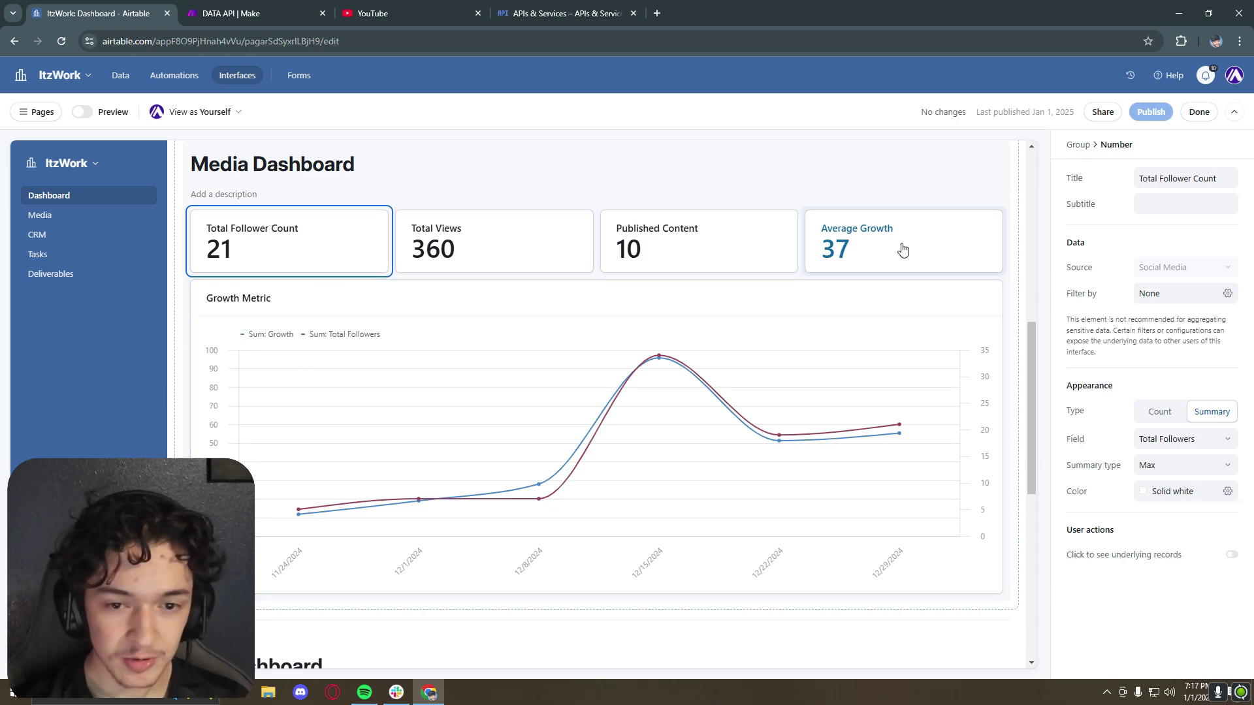
left_click(745, 238)
left_click(902, 245)
left_click(559, 308)
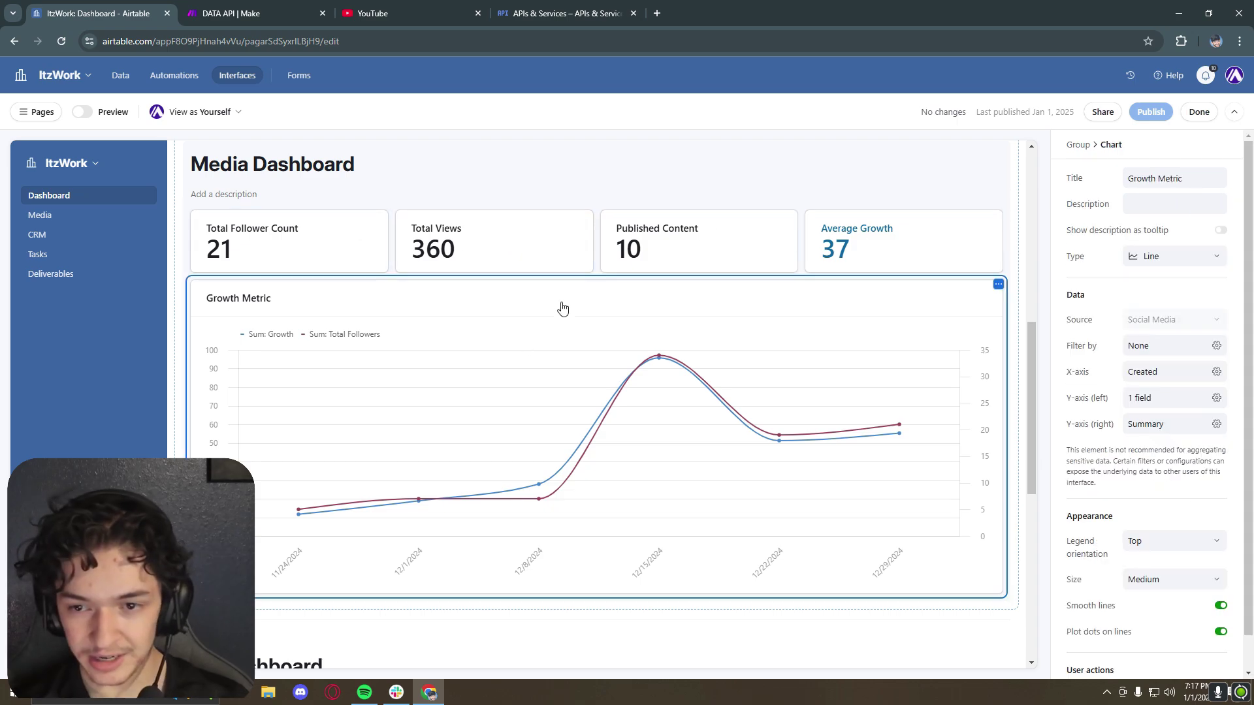
left_click(328, 237)
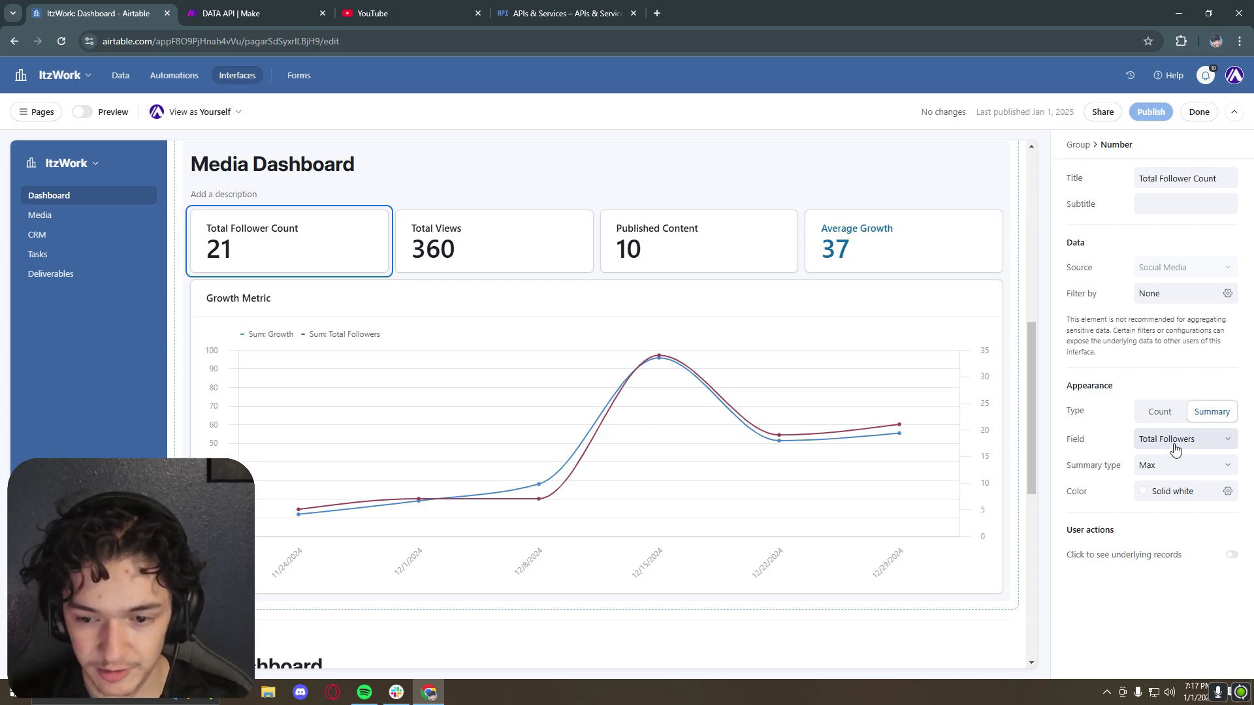
left_click(542, 251)
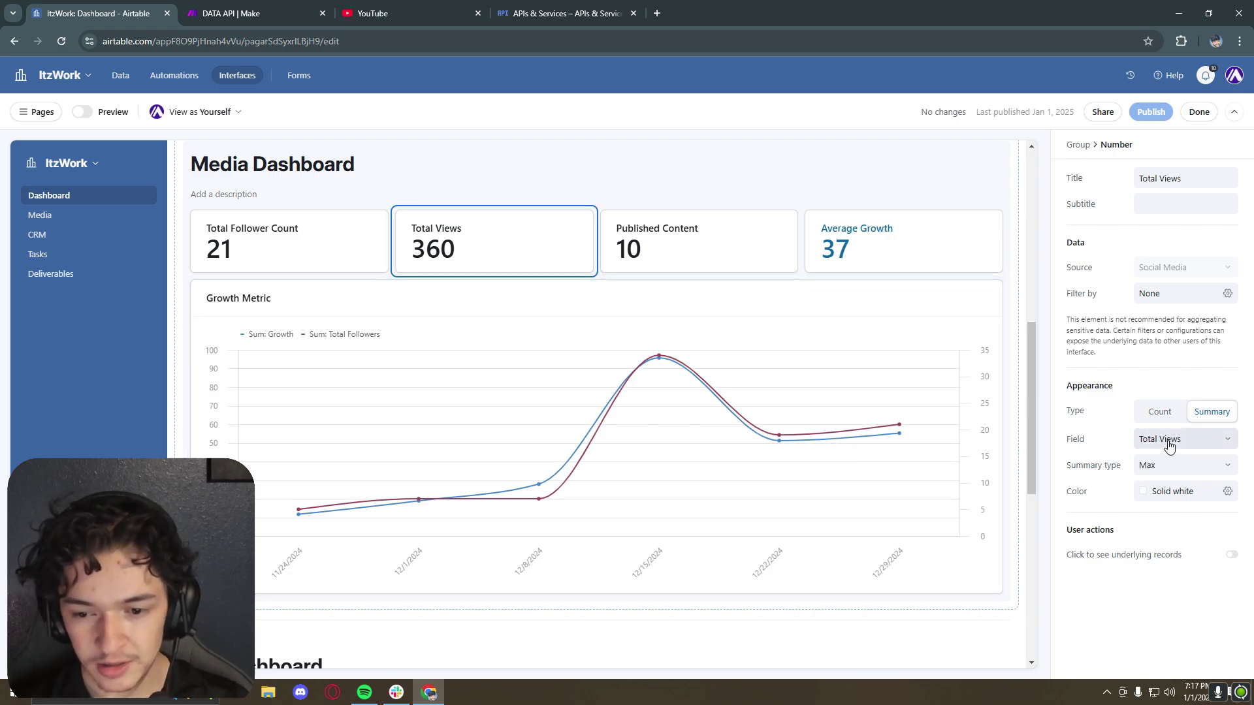
left_click(302, 246)
left_click(543, 244)
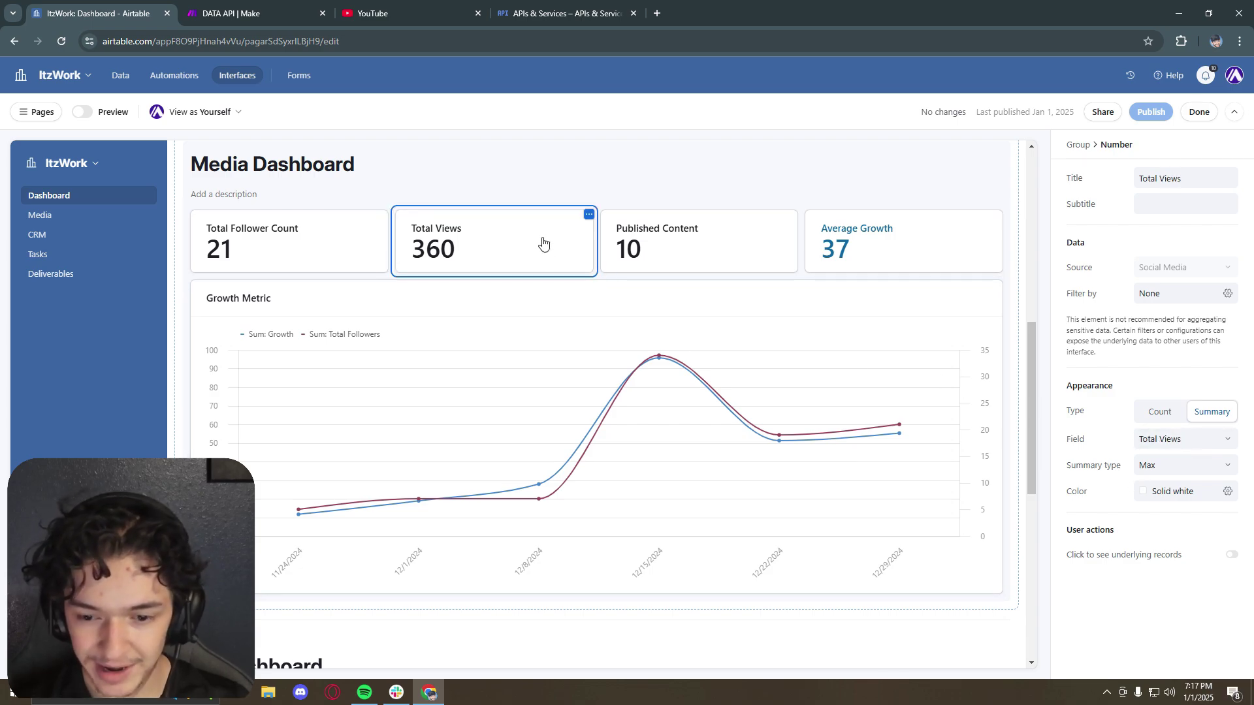
left_click(692, 251)
left_click(855, 261)
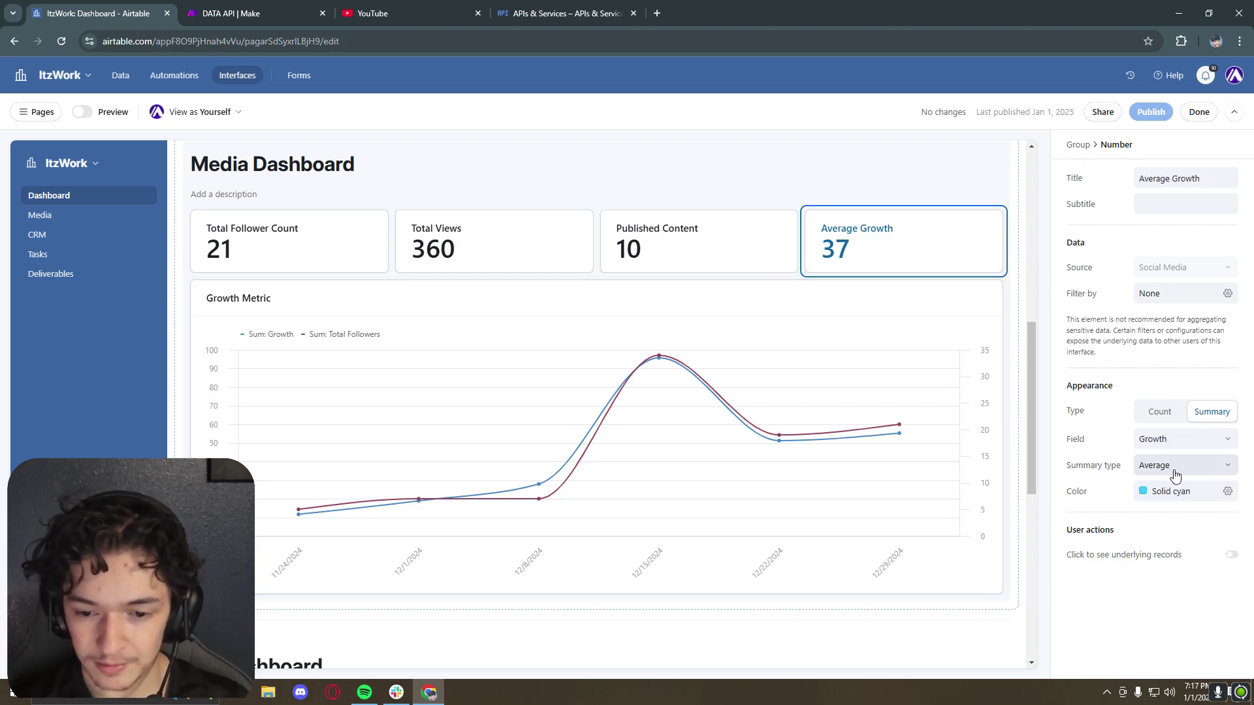
Step: Return to the base's data and open the formula settings of the Growth field in the Social Media table
left_click(120, 75)
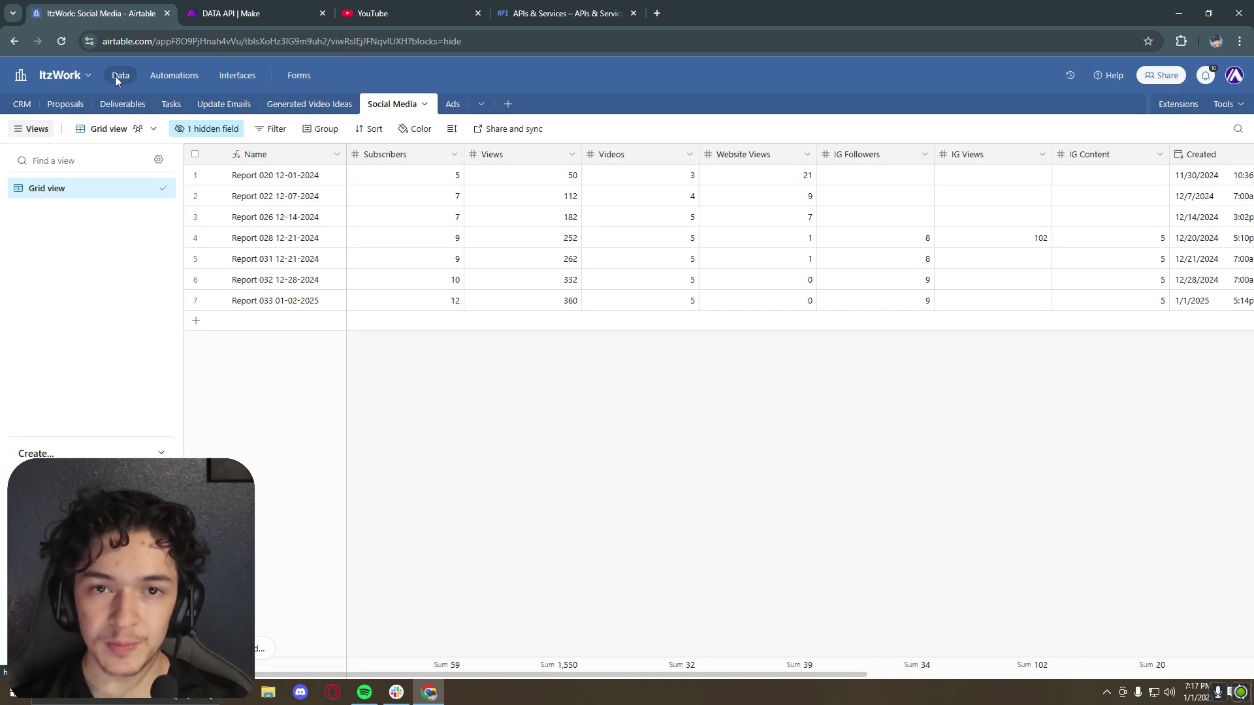
scroll(621, 526, "right", 8)
left_click(1144, 154)
left_click(1088, 184)
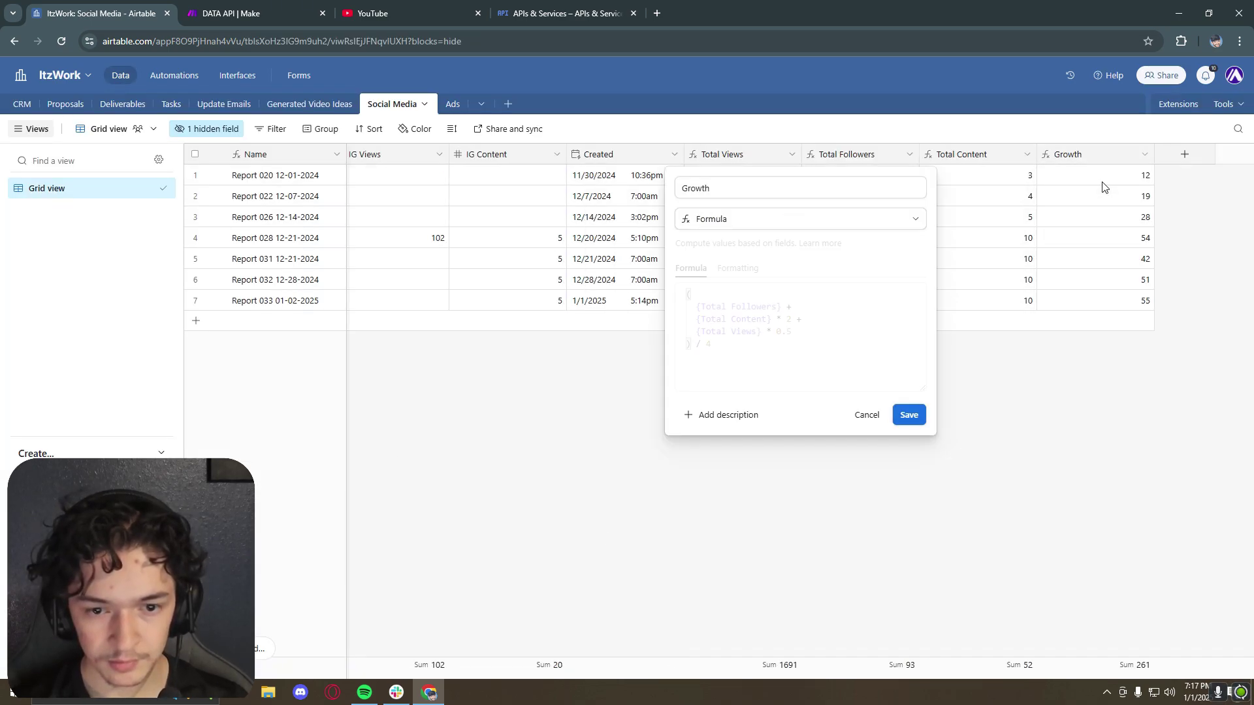